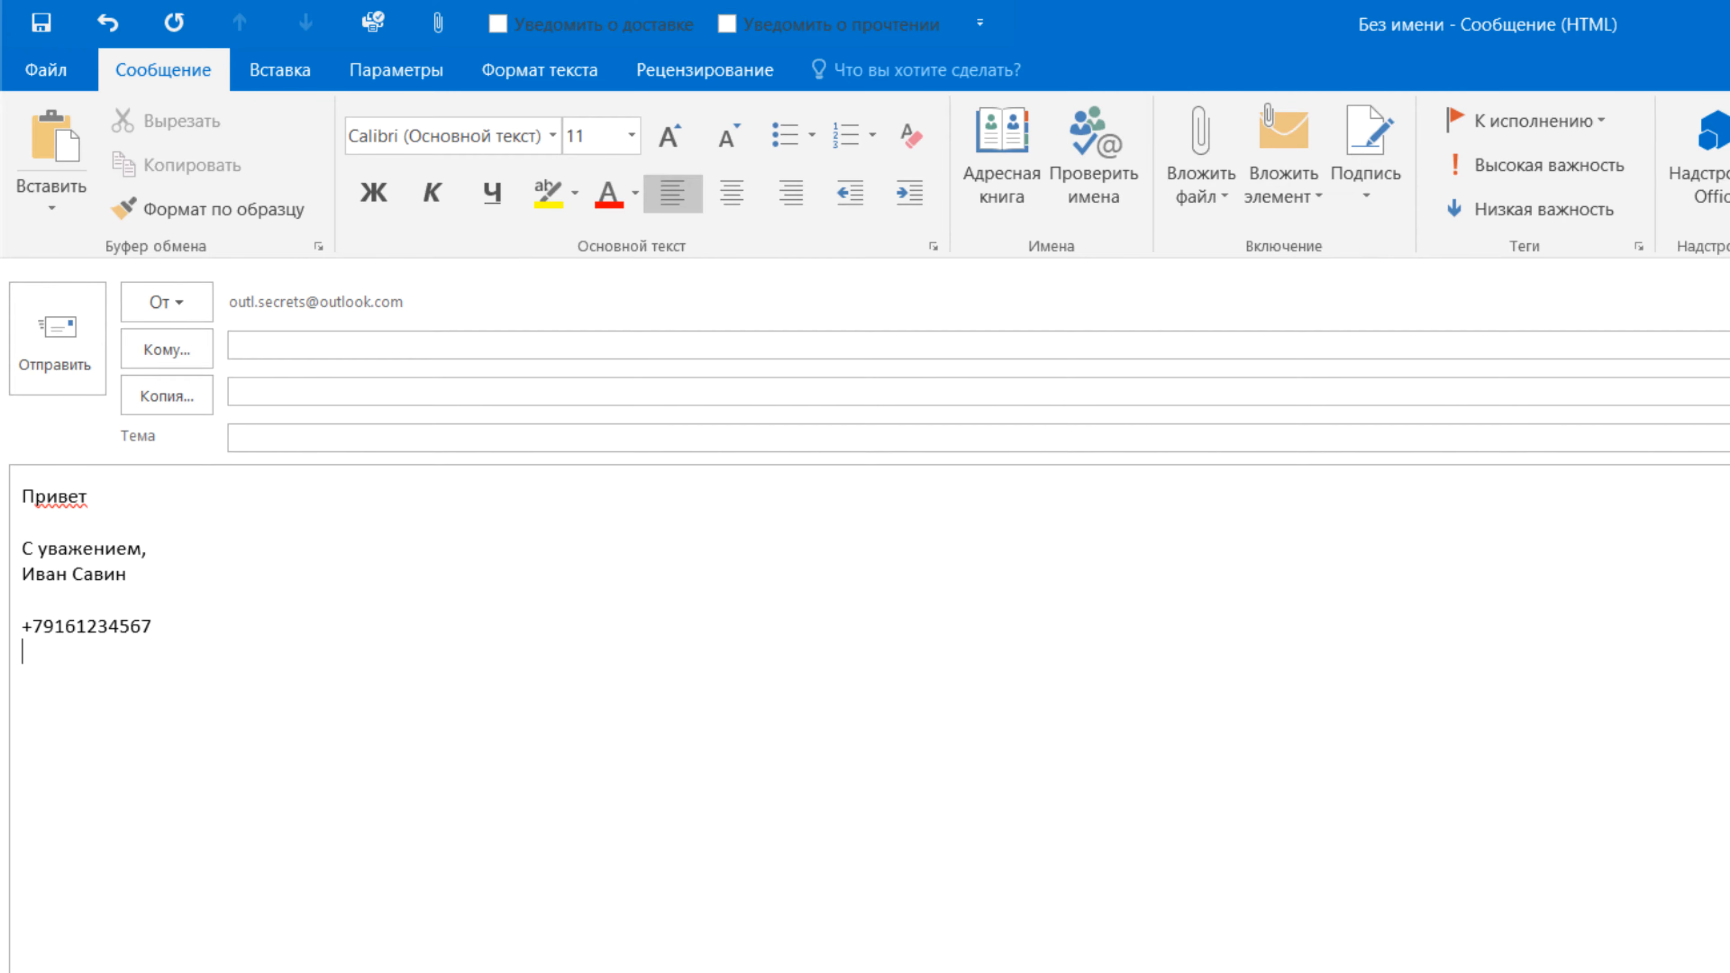
- Type the sender's e-mail address on the last signature line and lowercase its first letter
{"action": "key", "text": "BackSpace"}
{"action": "key", "text": "BackSpace"}
{"action": "key", "text": "BackSpace"}
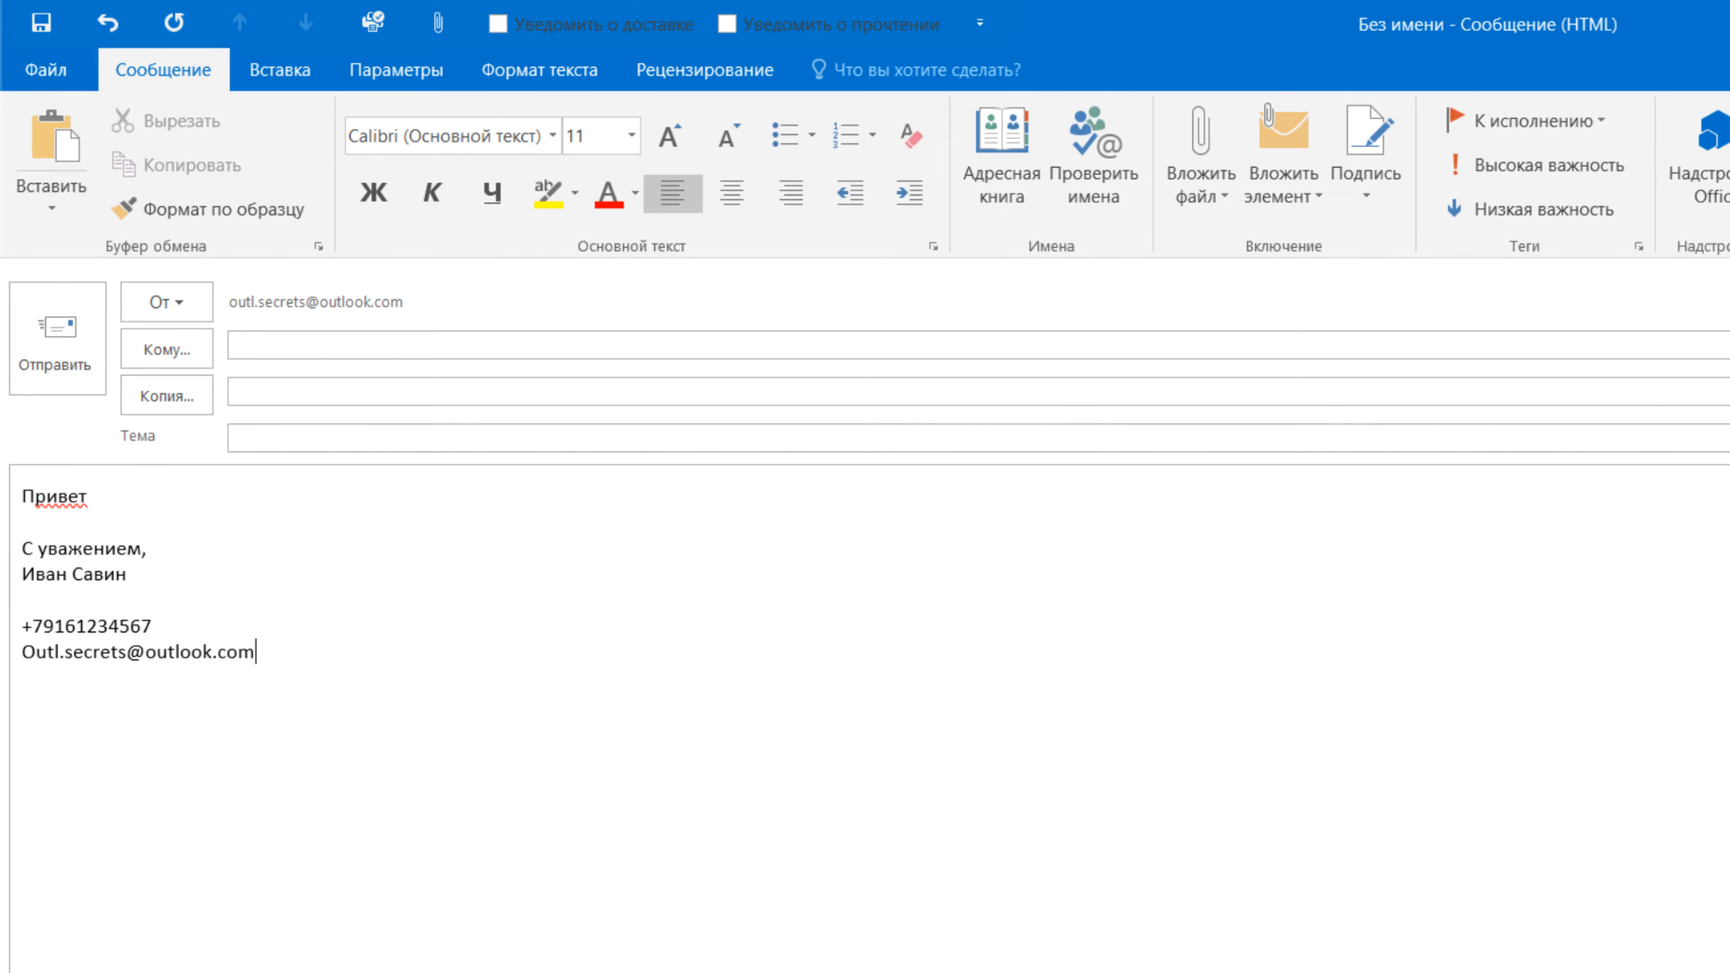
{"action": "key", "text": "Delete"}
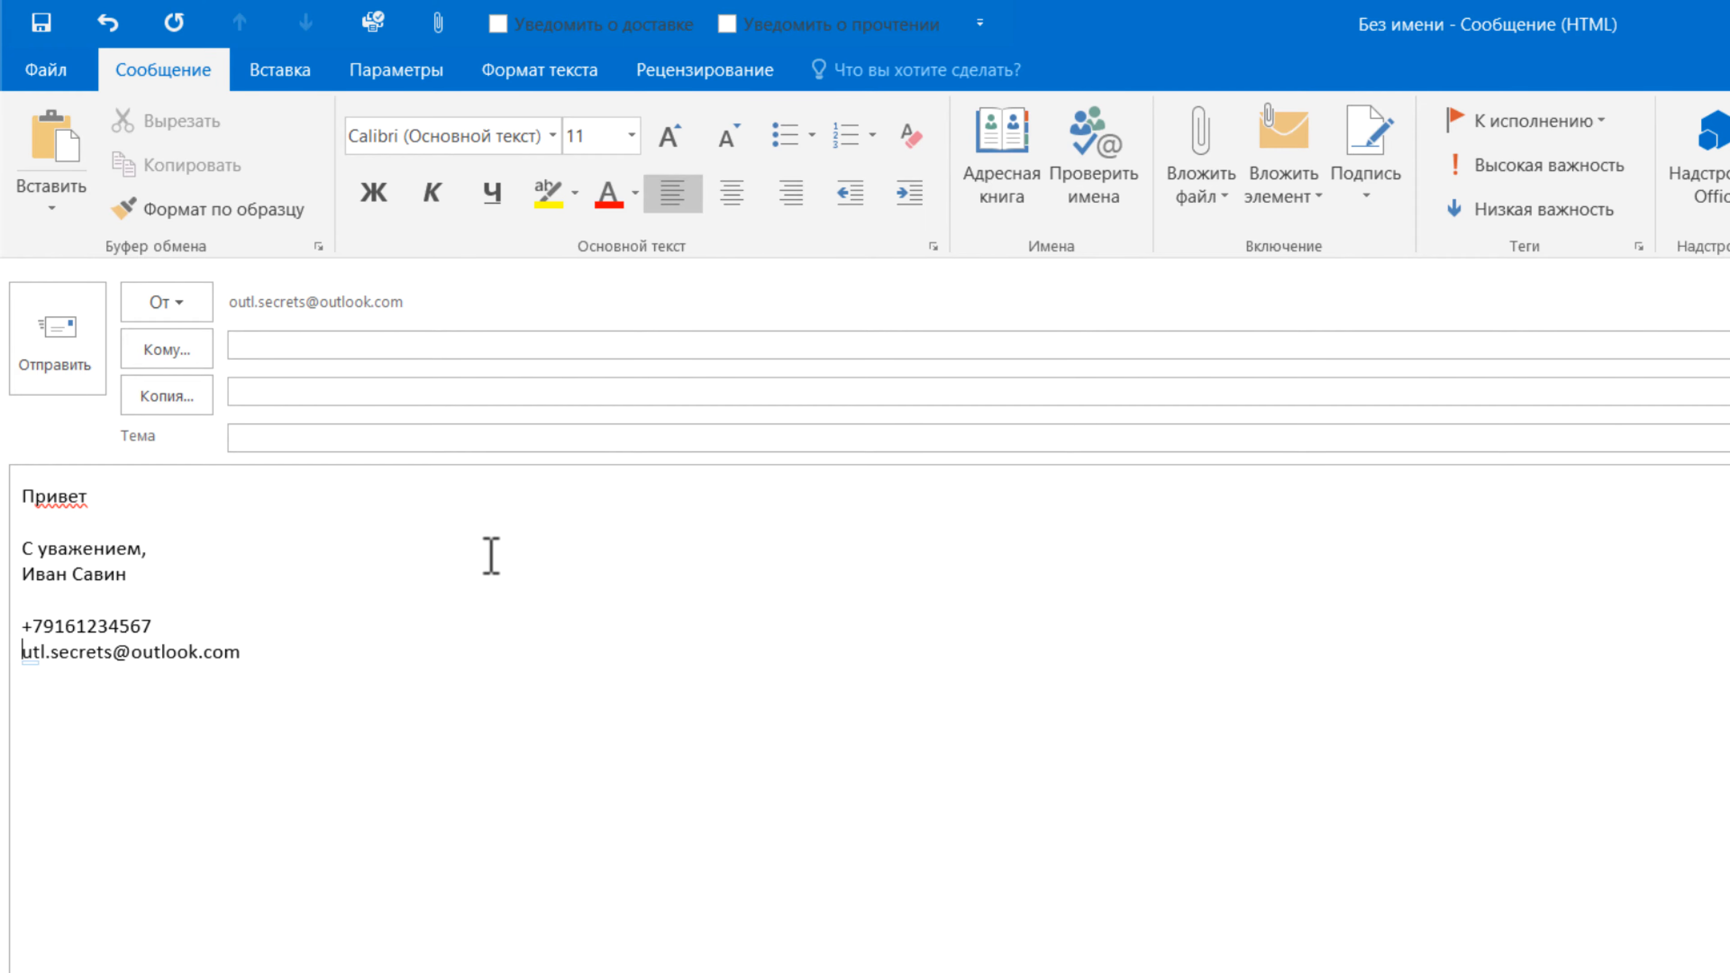
{"action": "type", "text": "o"}
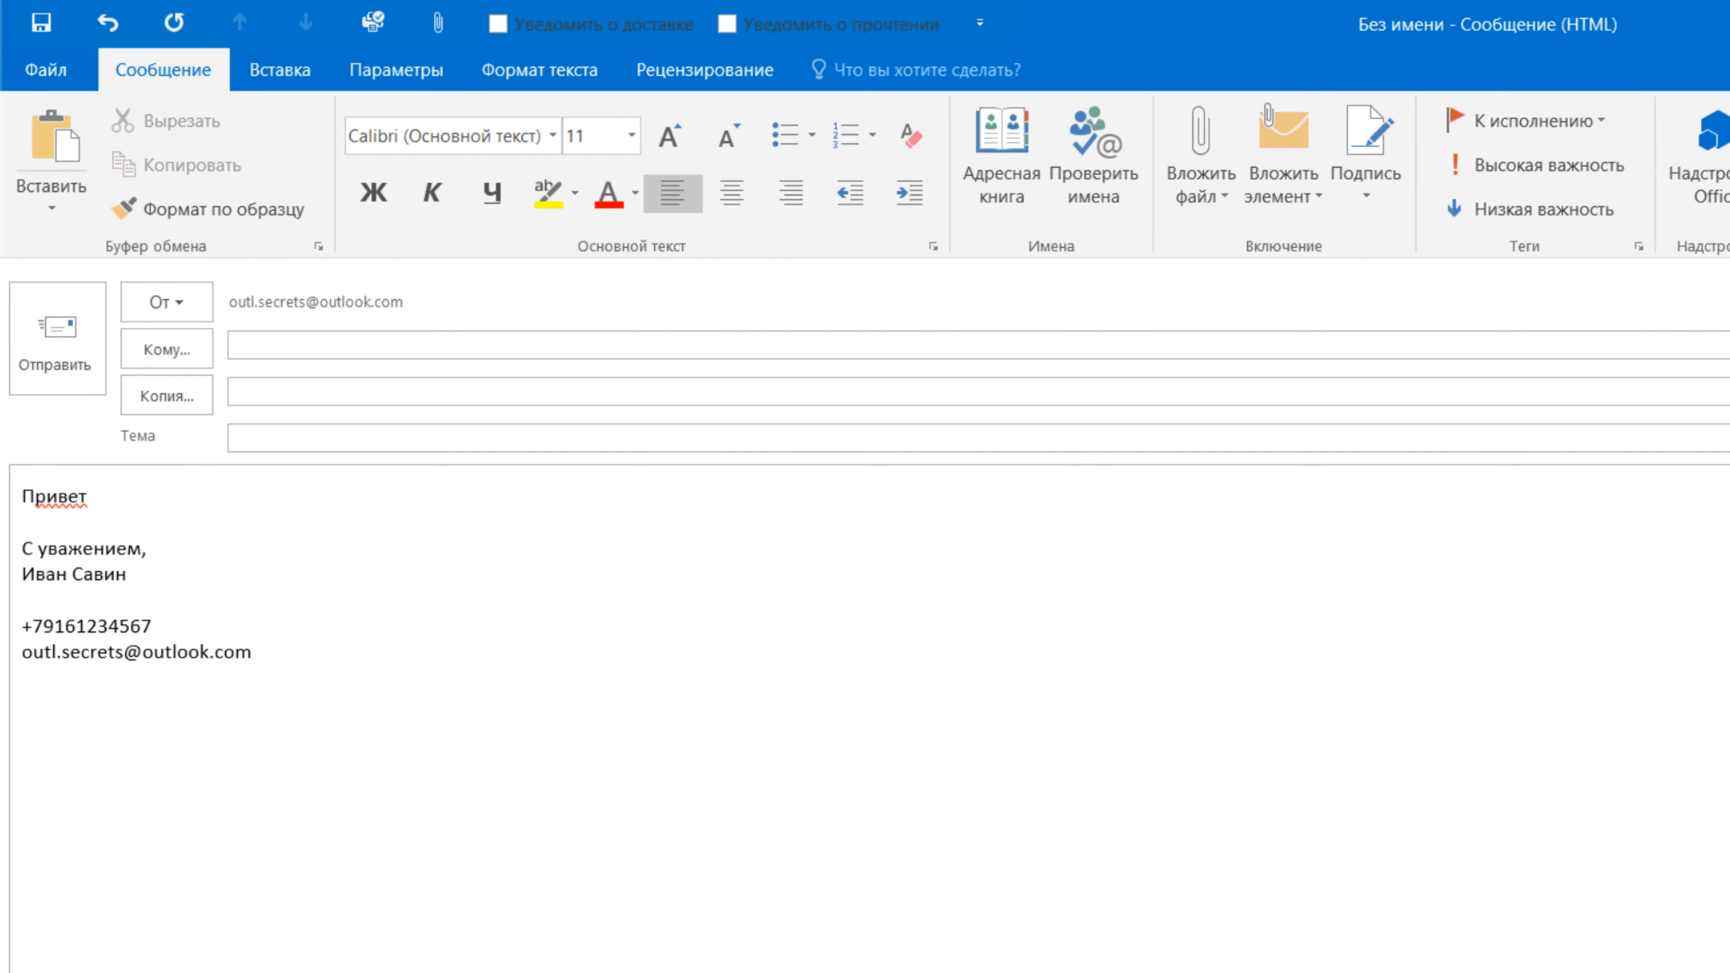
- Select the whole signature block and copy it with Копировать
{"action": "left_click_drag", "start_coordinate": [347, 653], "coordinate": [13, 545]}
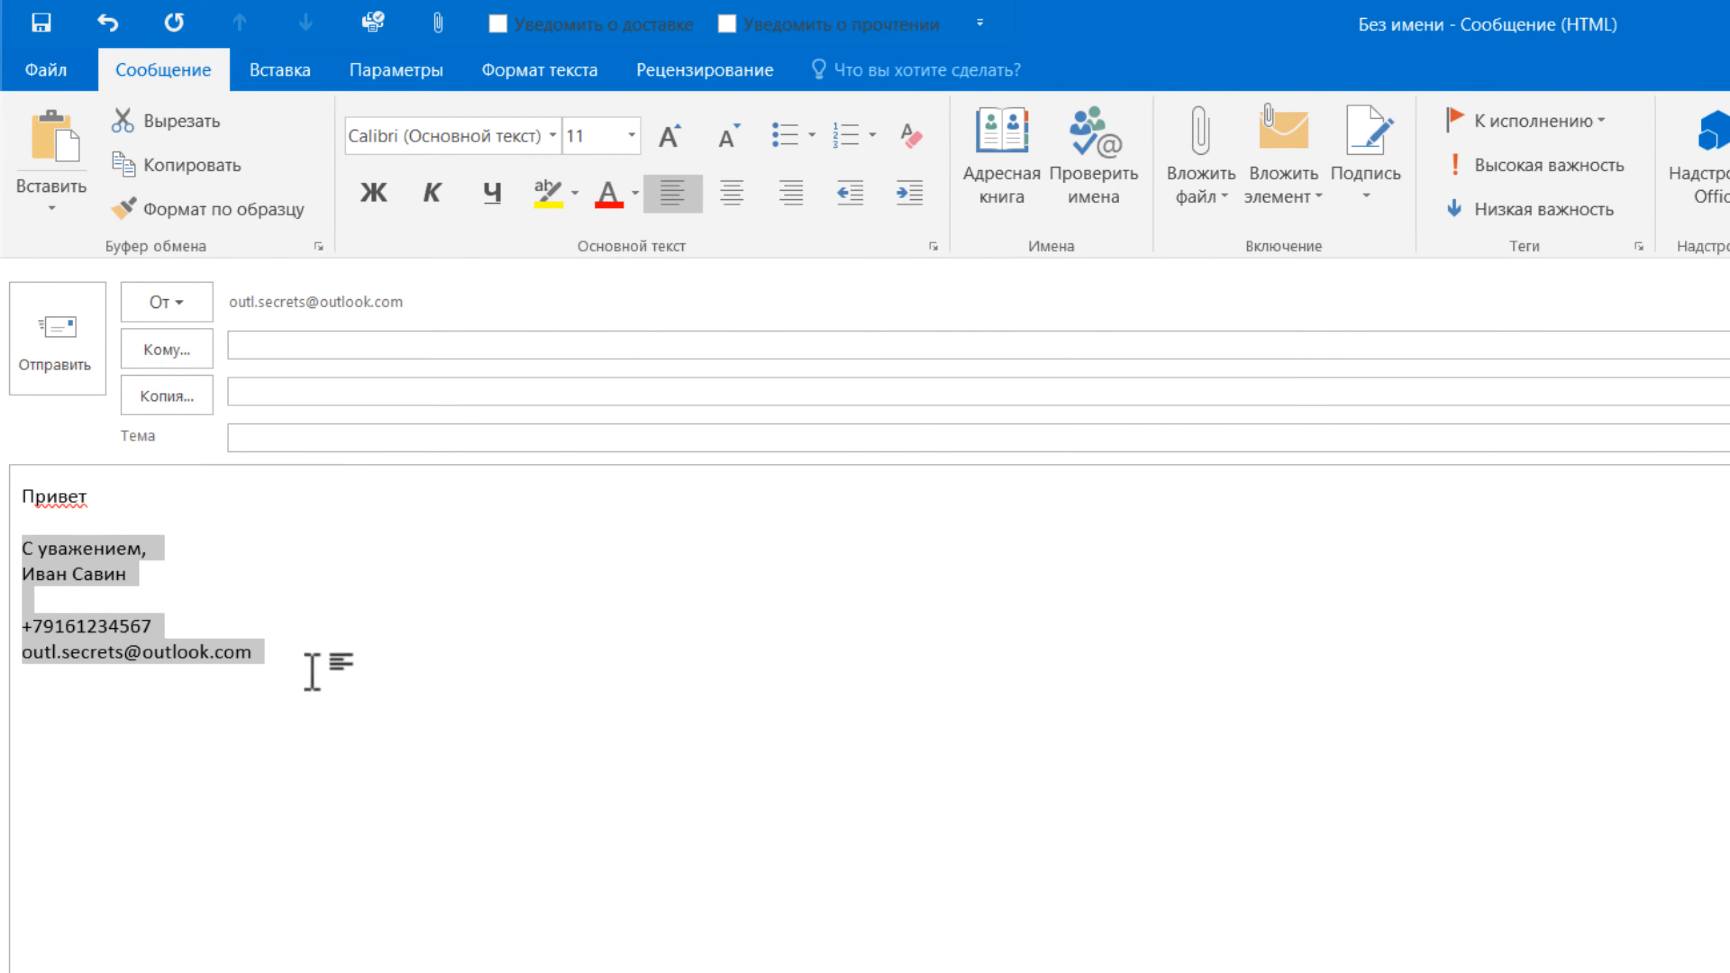
{"action": "left_click", "coordinate": [425, 648]}
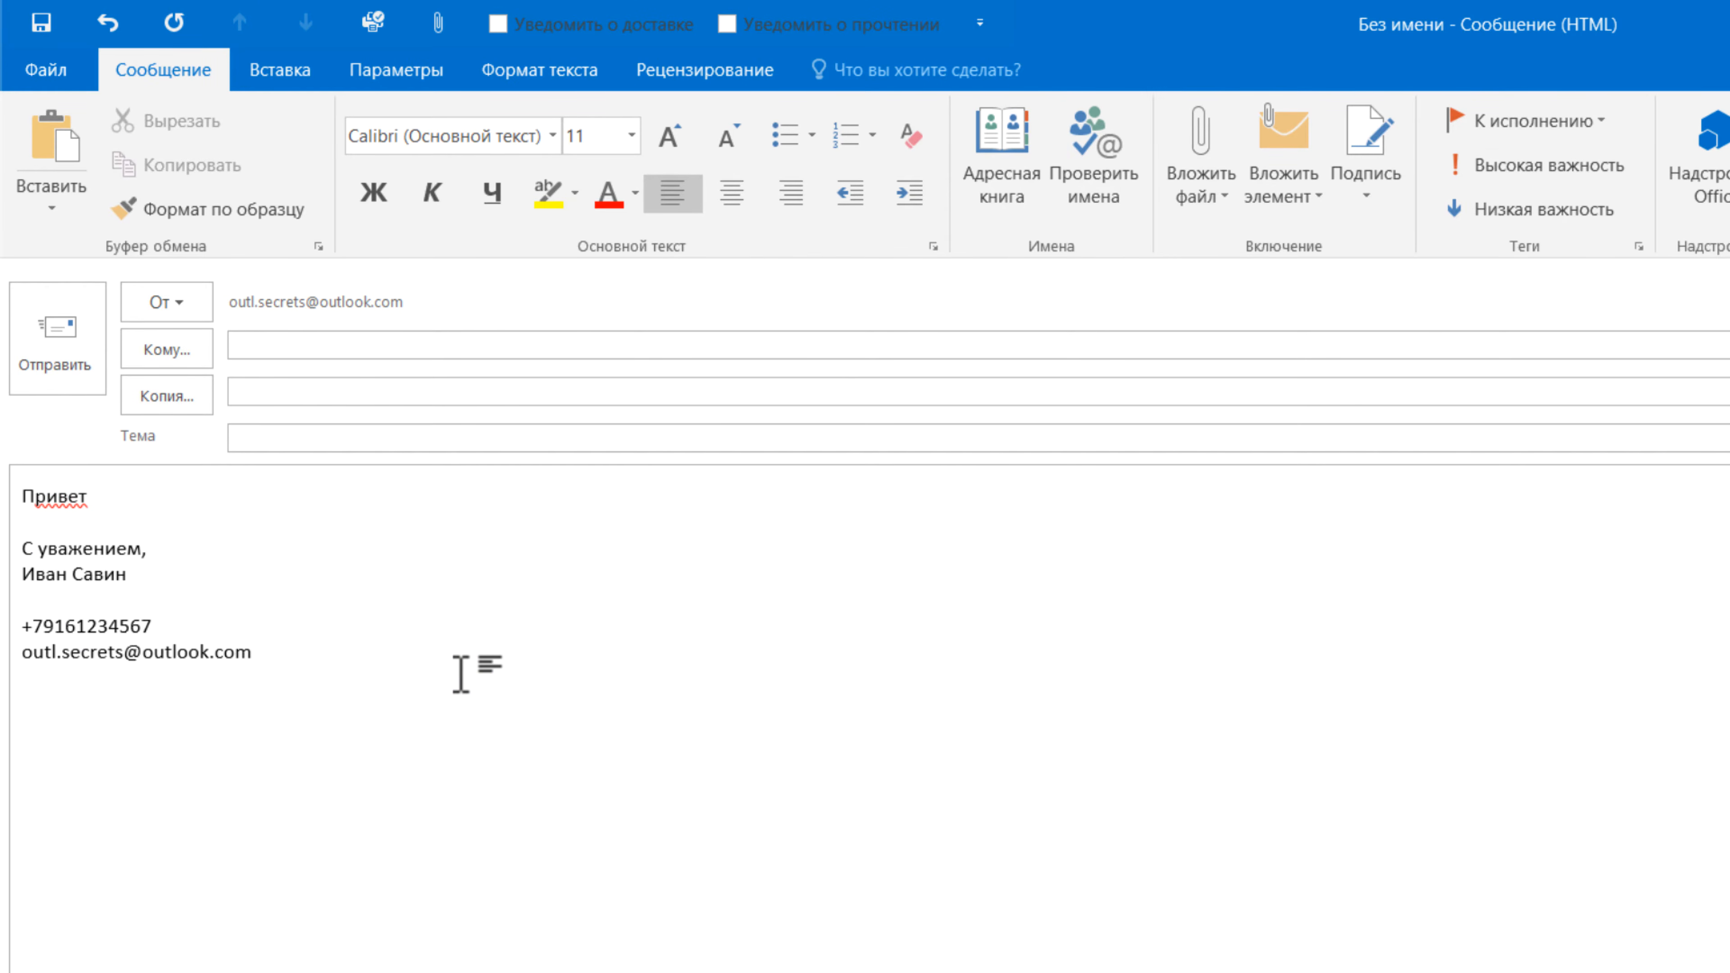
{"action": "left_click", "coordinate": [299, 662]}
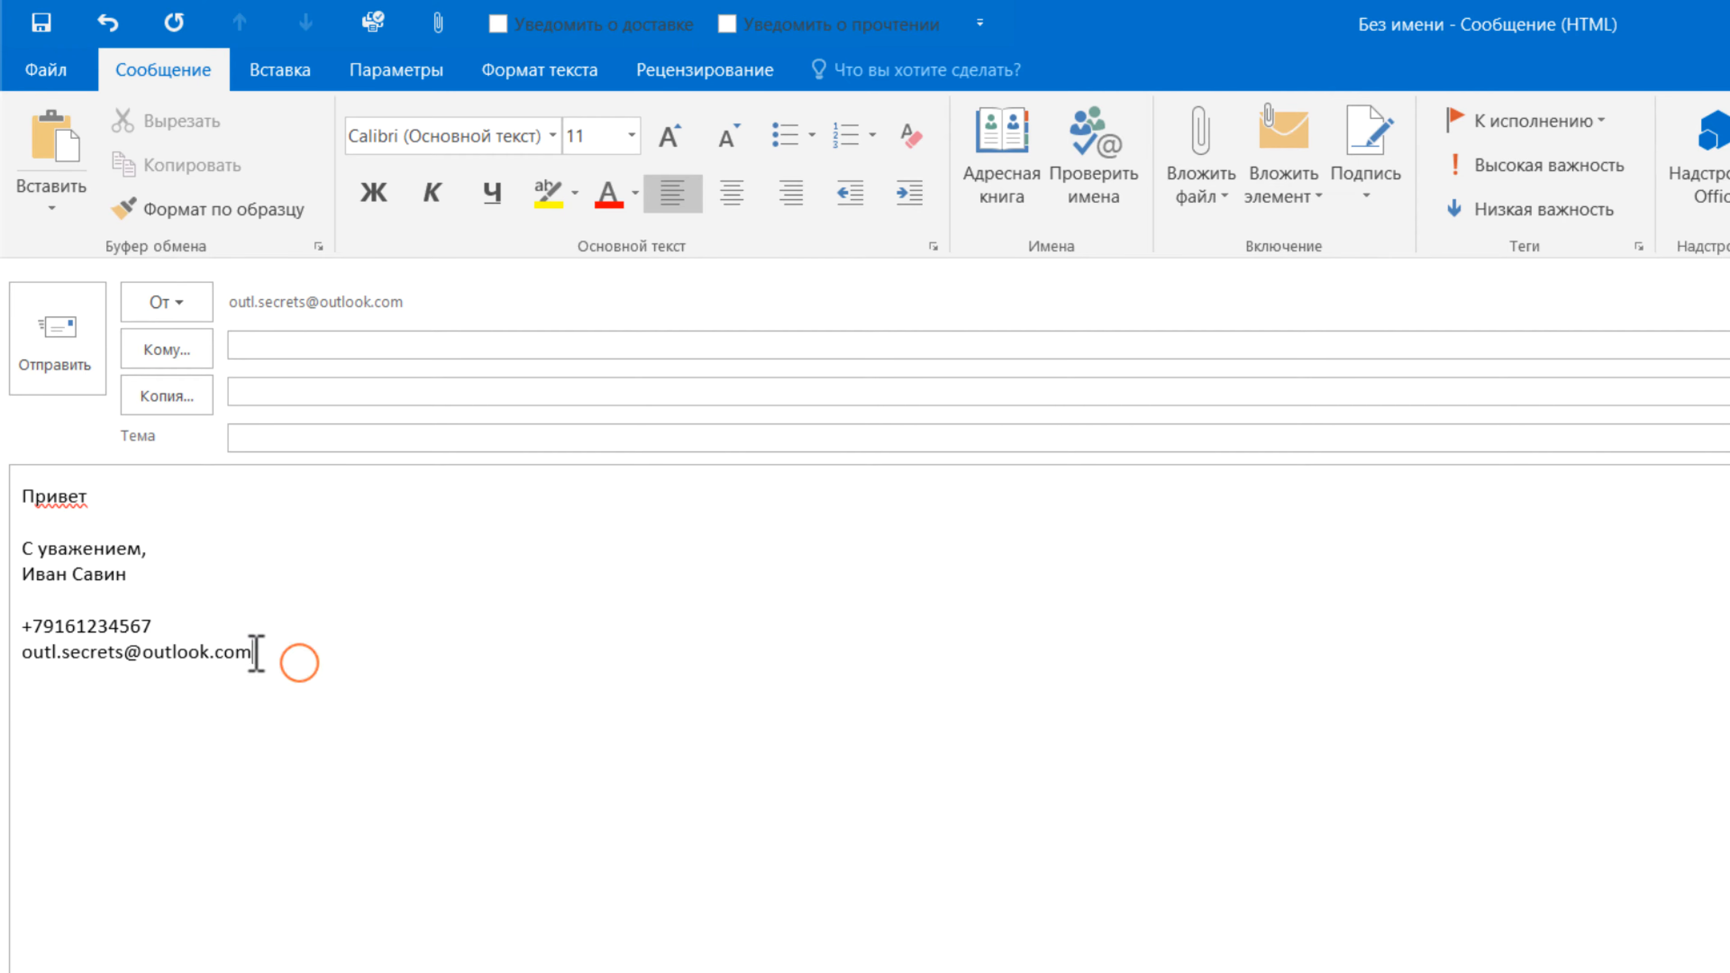
{"action": "left_click_drag", "start_coordinate": [256, 654], "coordinate": [15, 549]}
{"action": "right_click", "coordinate": [117, 553]}
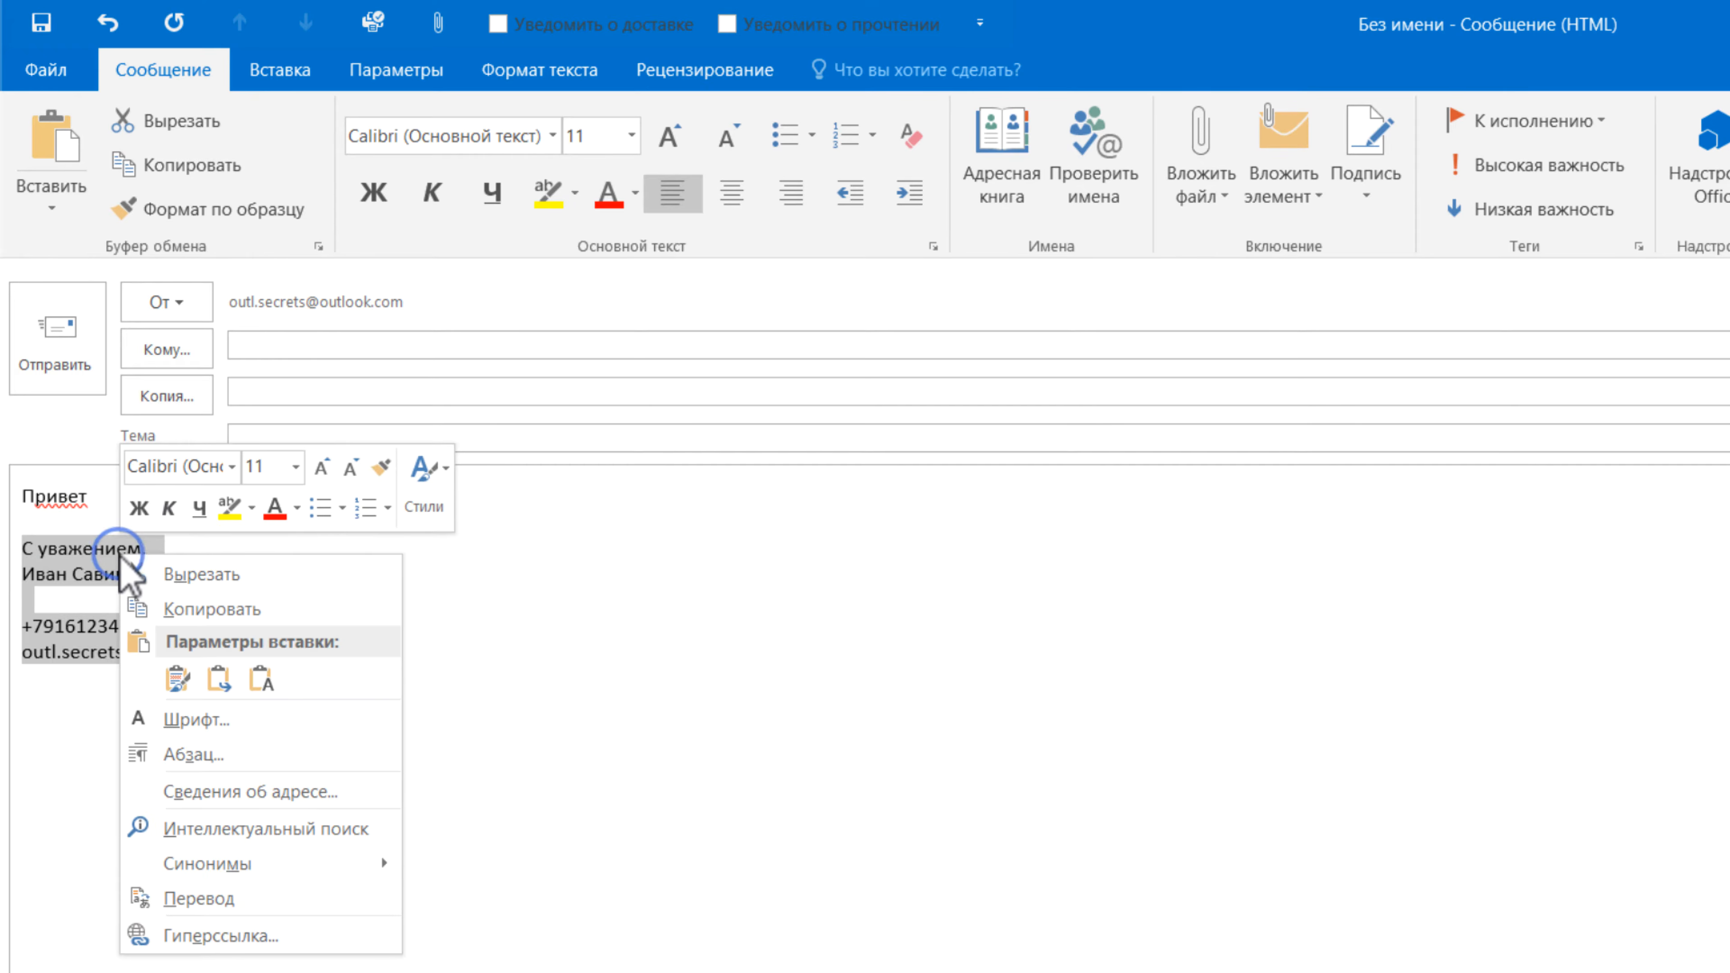
{"action": "left_click", "coordinate": [250, 608]}
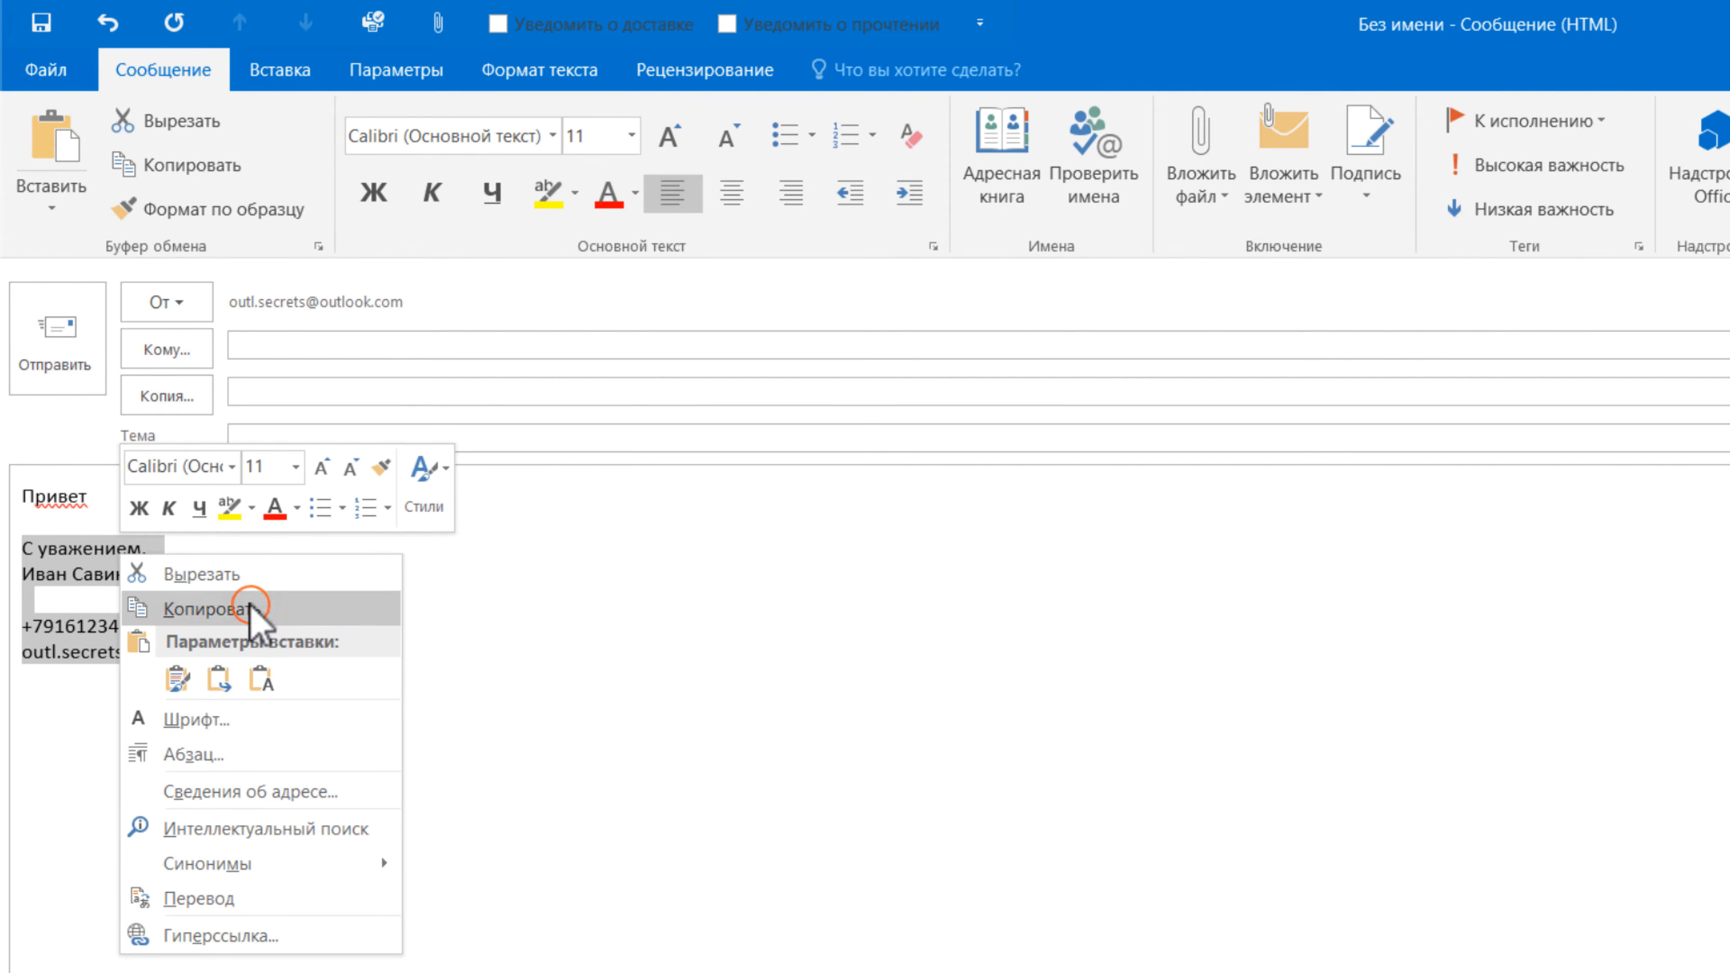
{"action": "left_click", "coordinate": [270, 623]}
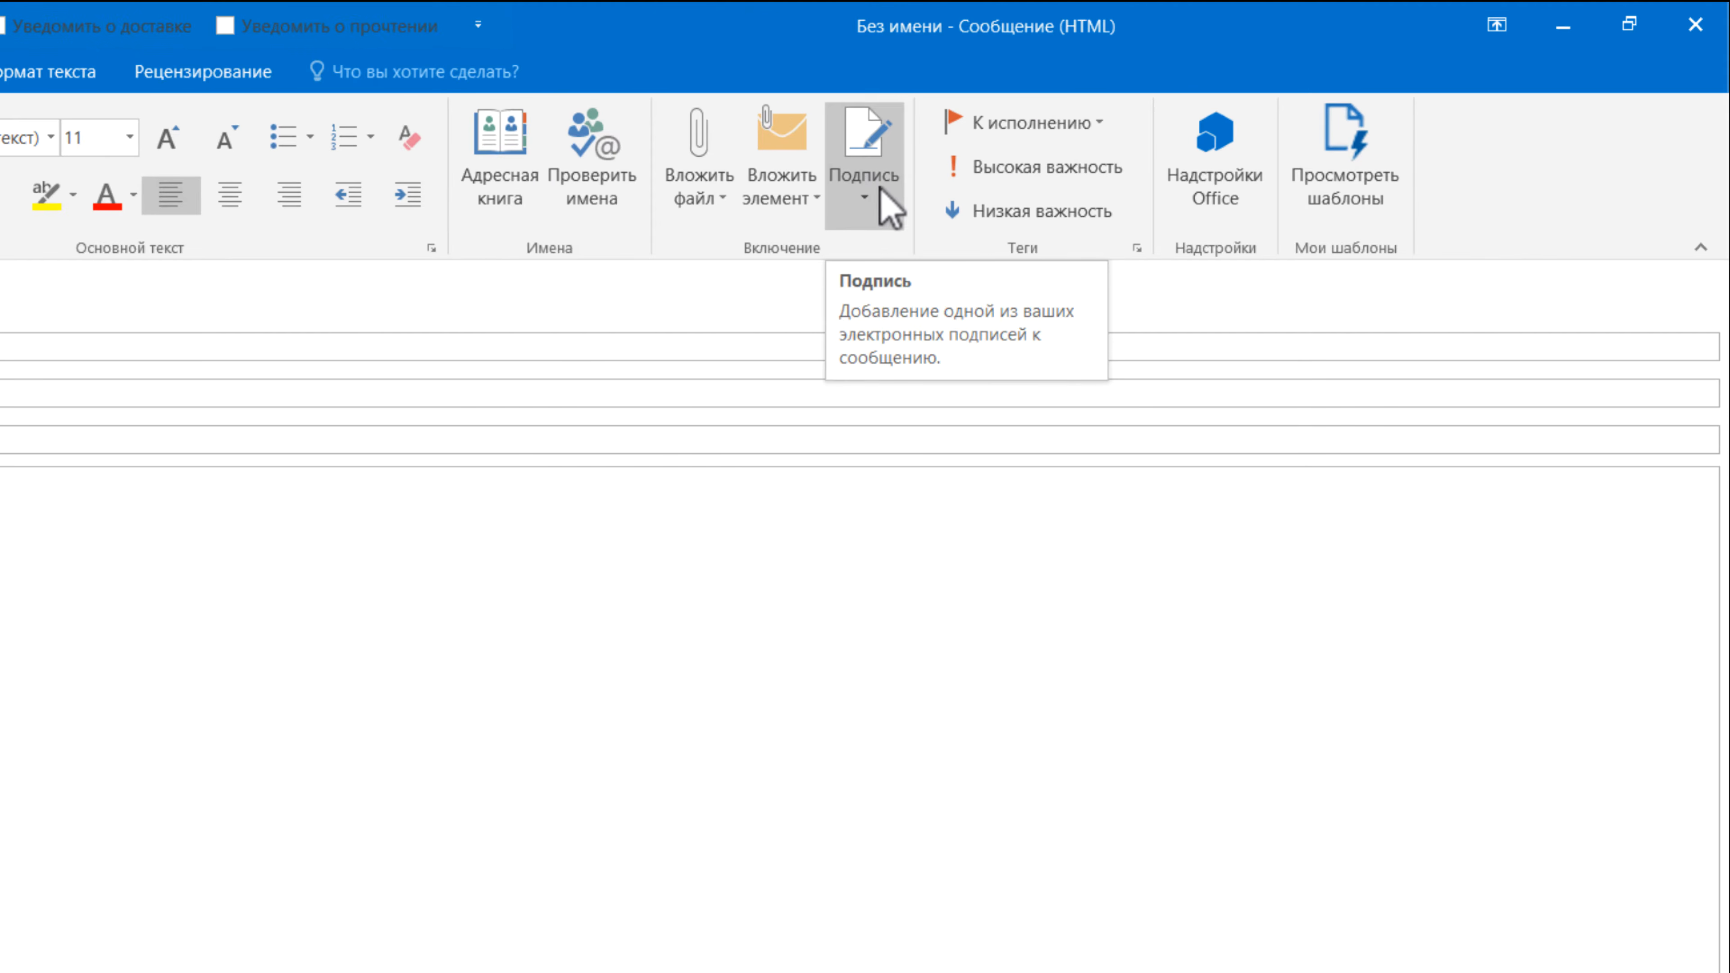
- Open Подпись > Подписи... and start a new signature in the Подписи и бланки dialog
{"action": "left_click", "coordinate": [881, 194]}
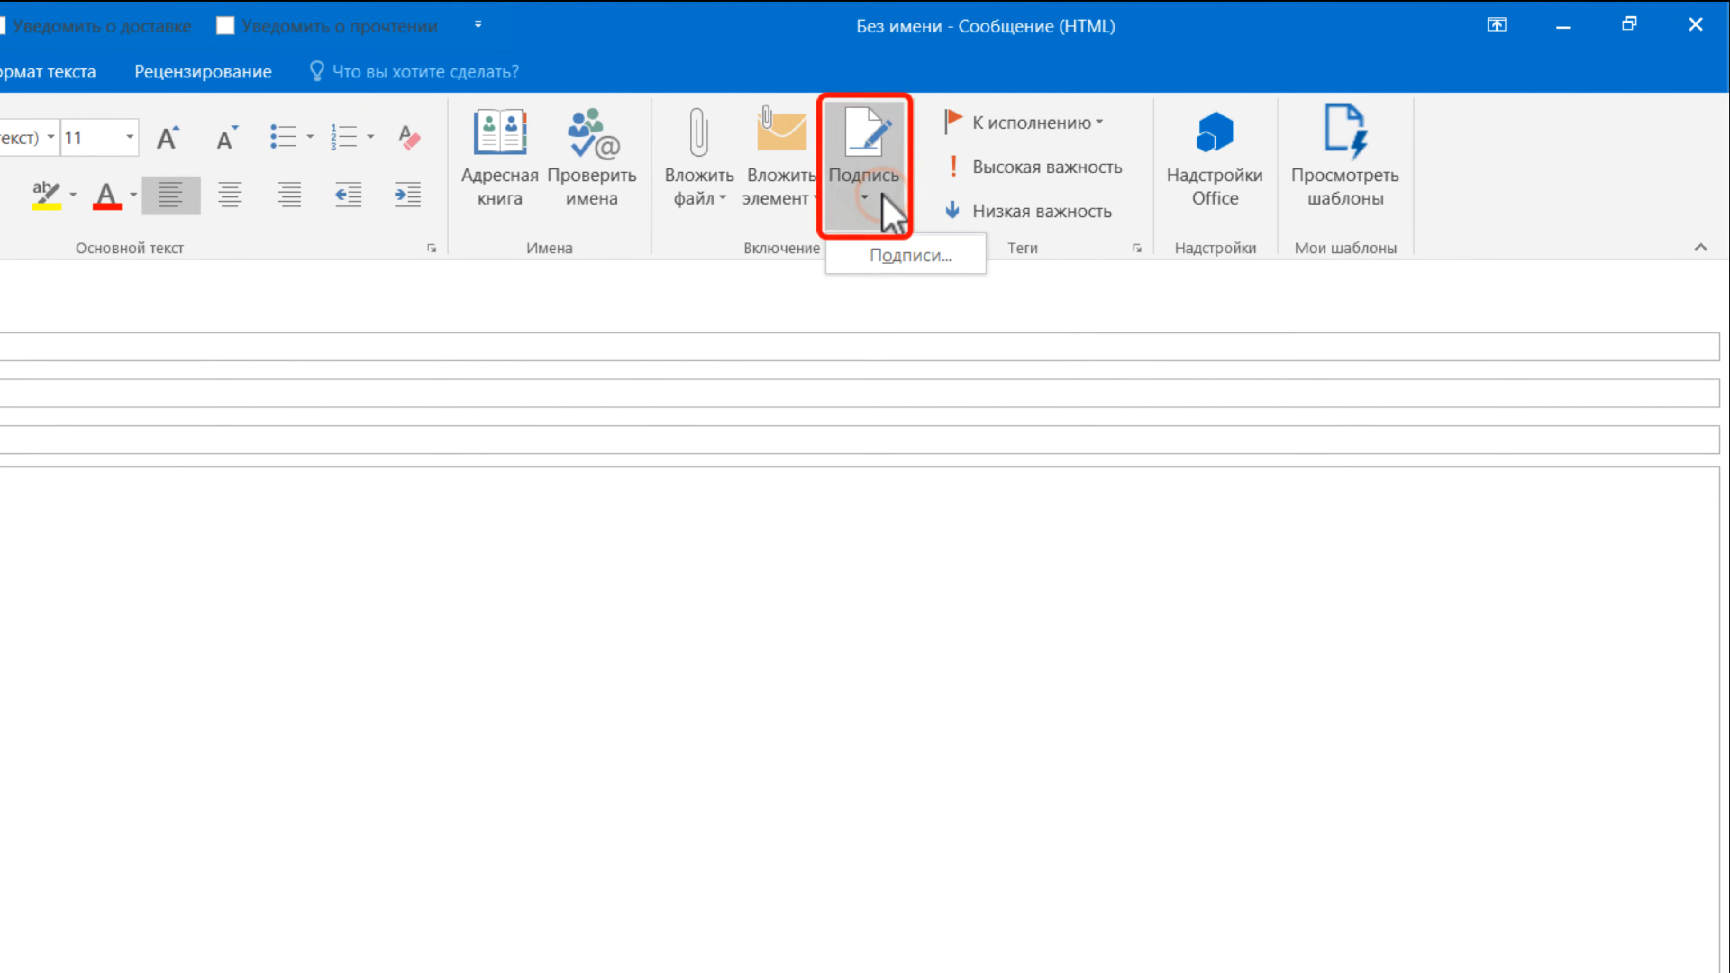
{"action": "left_click", "coordinate": [920, 256]}
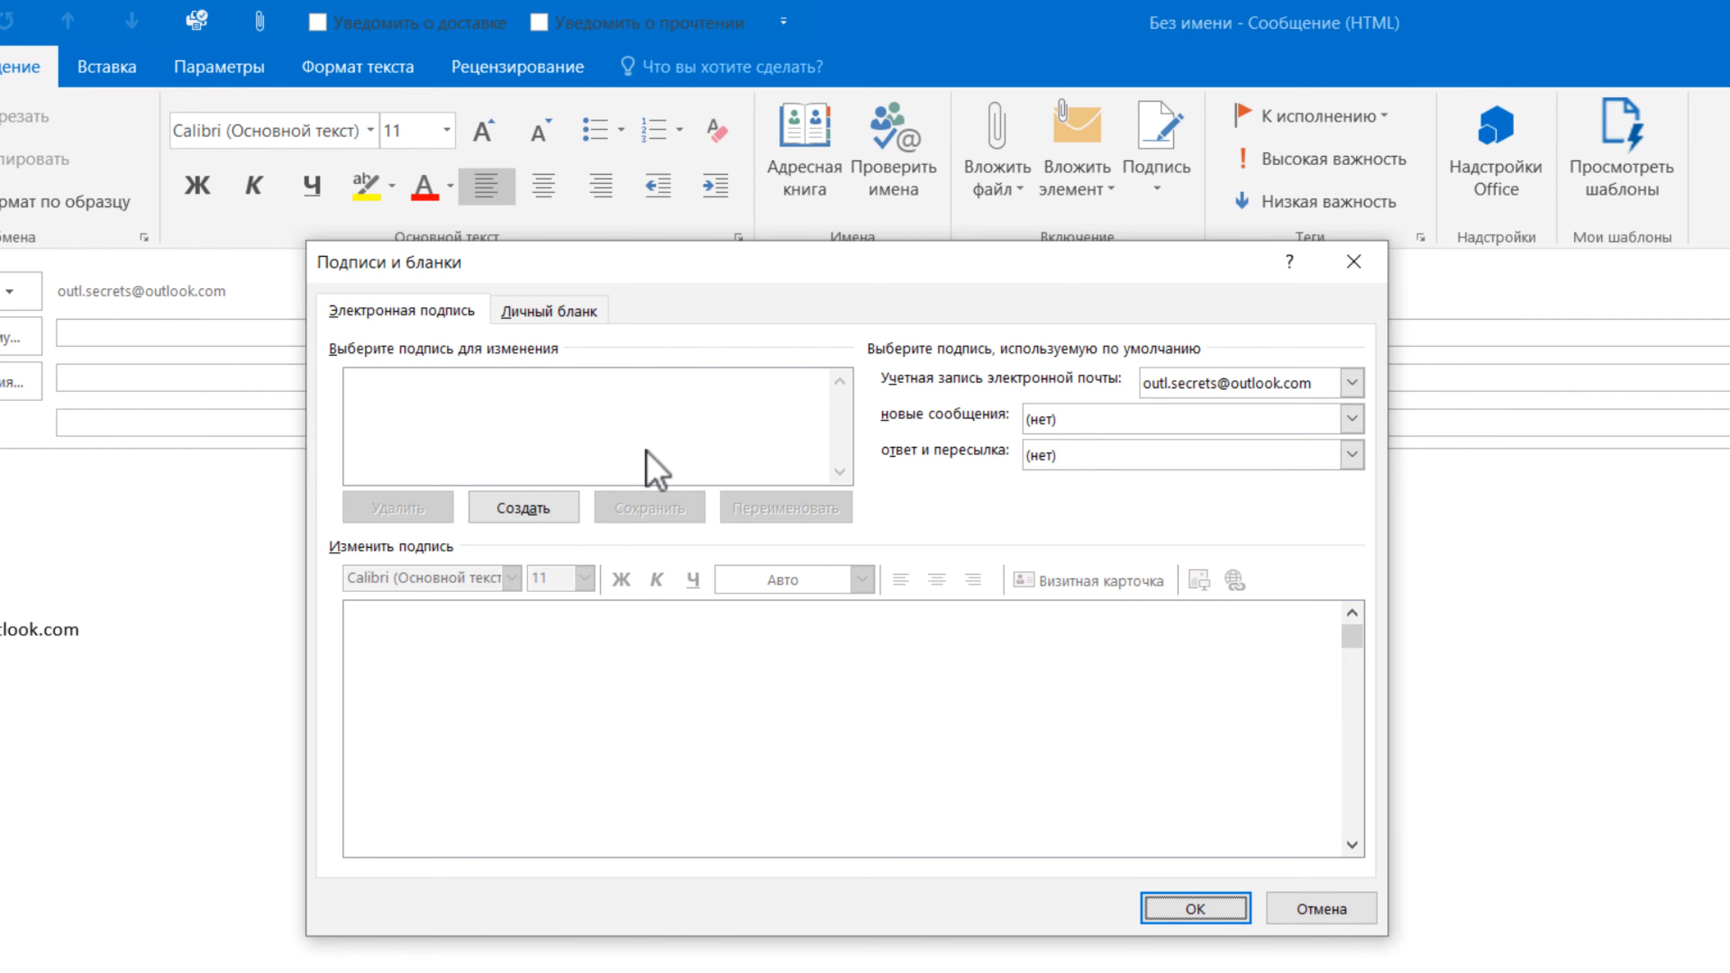
{"action": "left_click", "coordinate": [524, 414]}
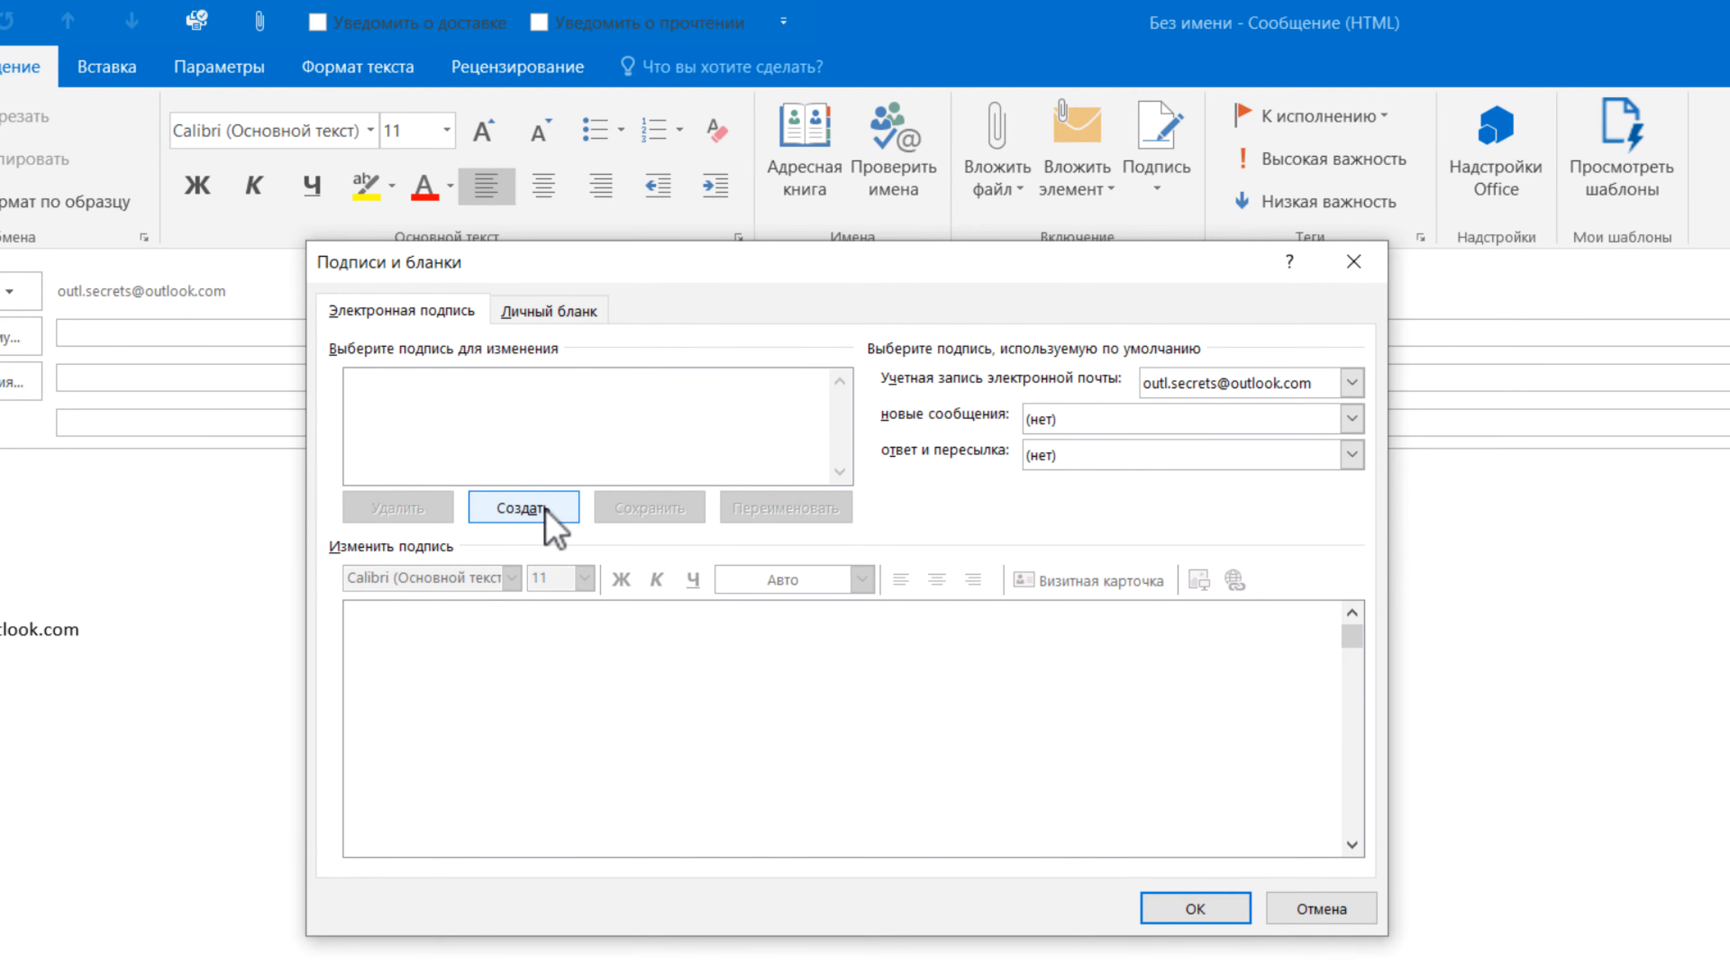
{"action": "left_click", "coordinate": [522, 508]}
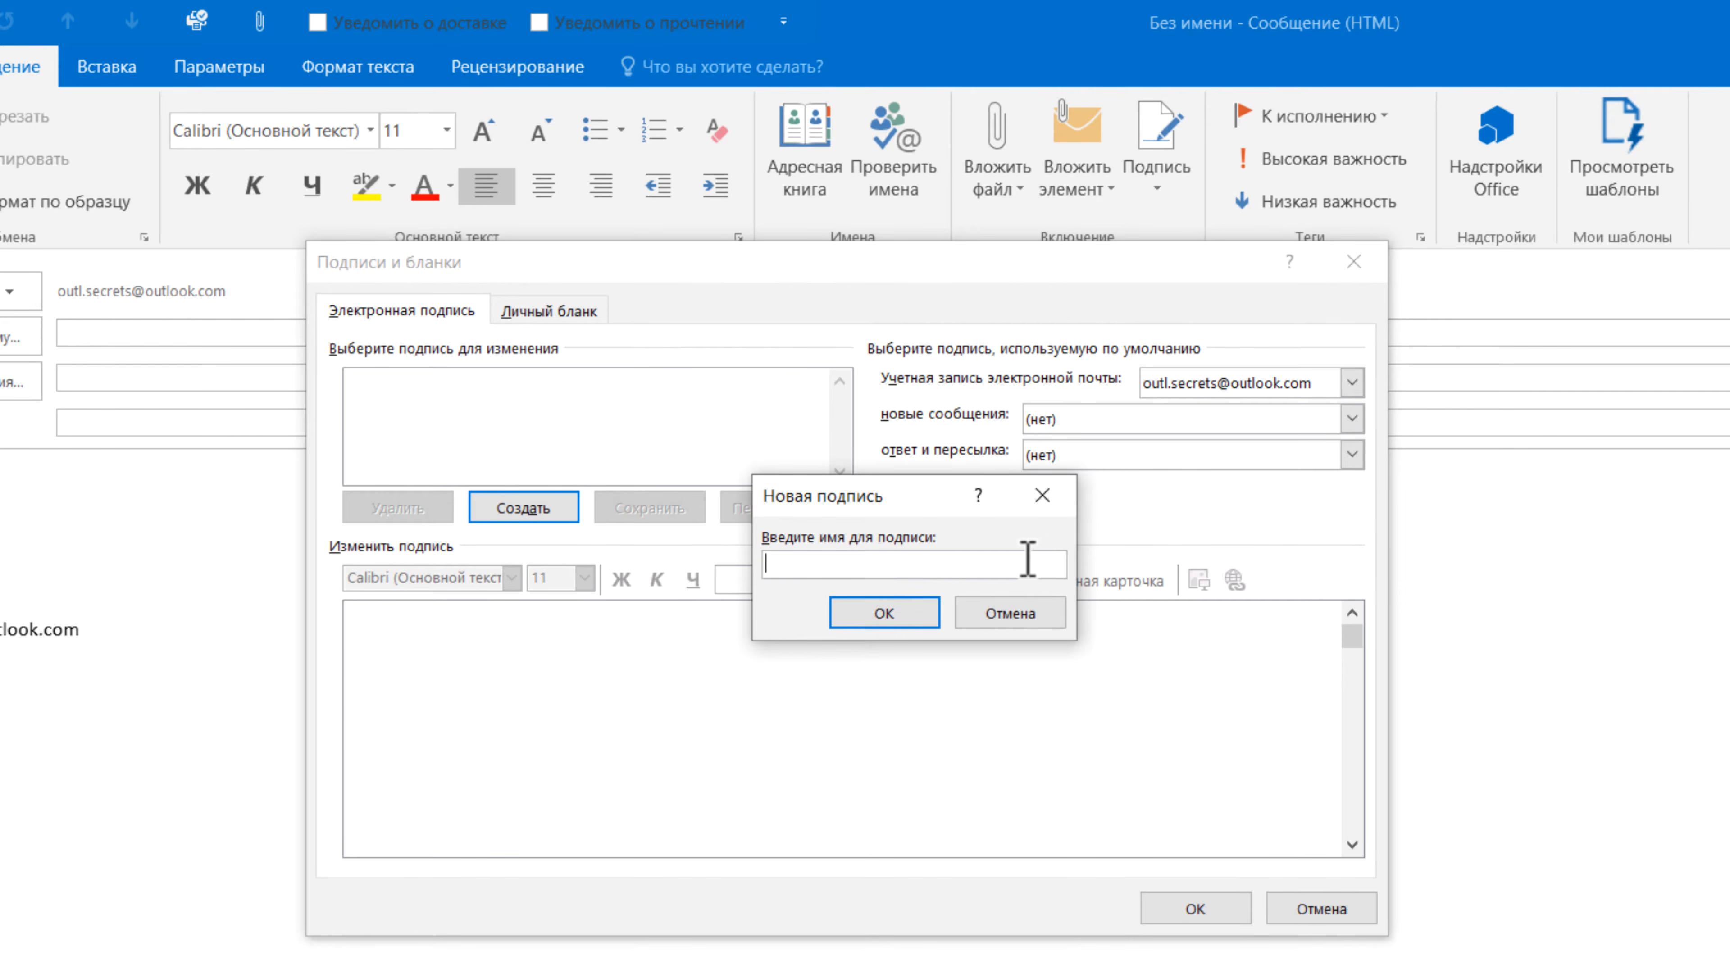
- Save the signature 'Короткая' with the pasted sign-off block, preceded by a blank line
{"action": "type", "text": "Короткая"}
{"action": "left_click", "coordinate": [883, 622]}
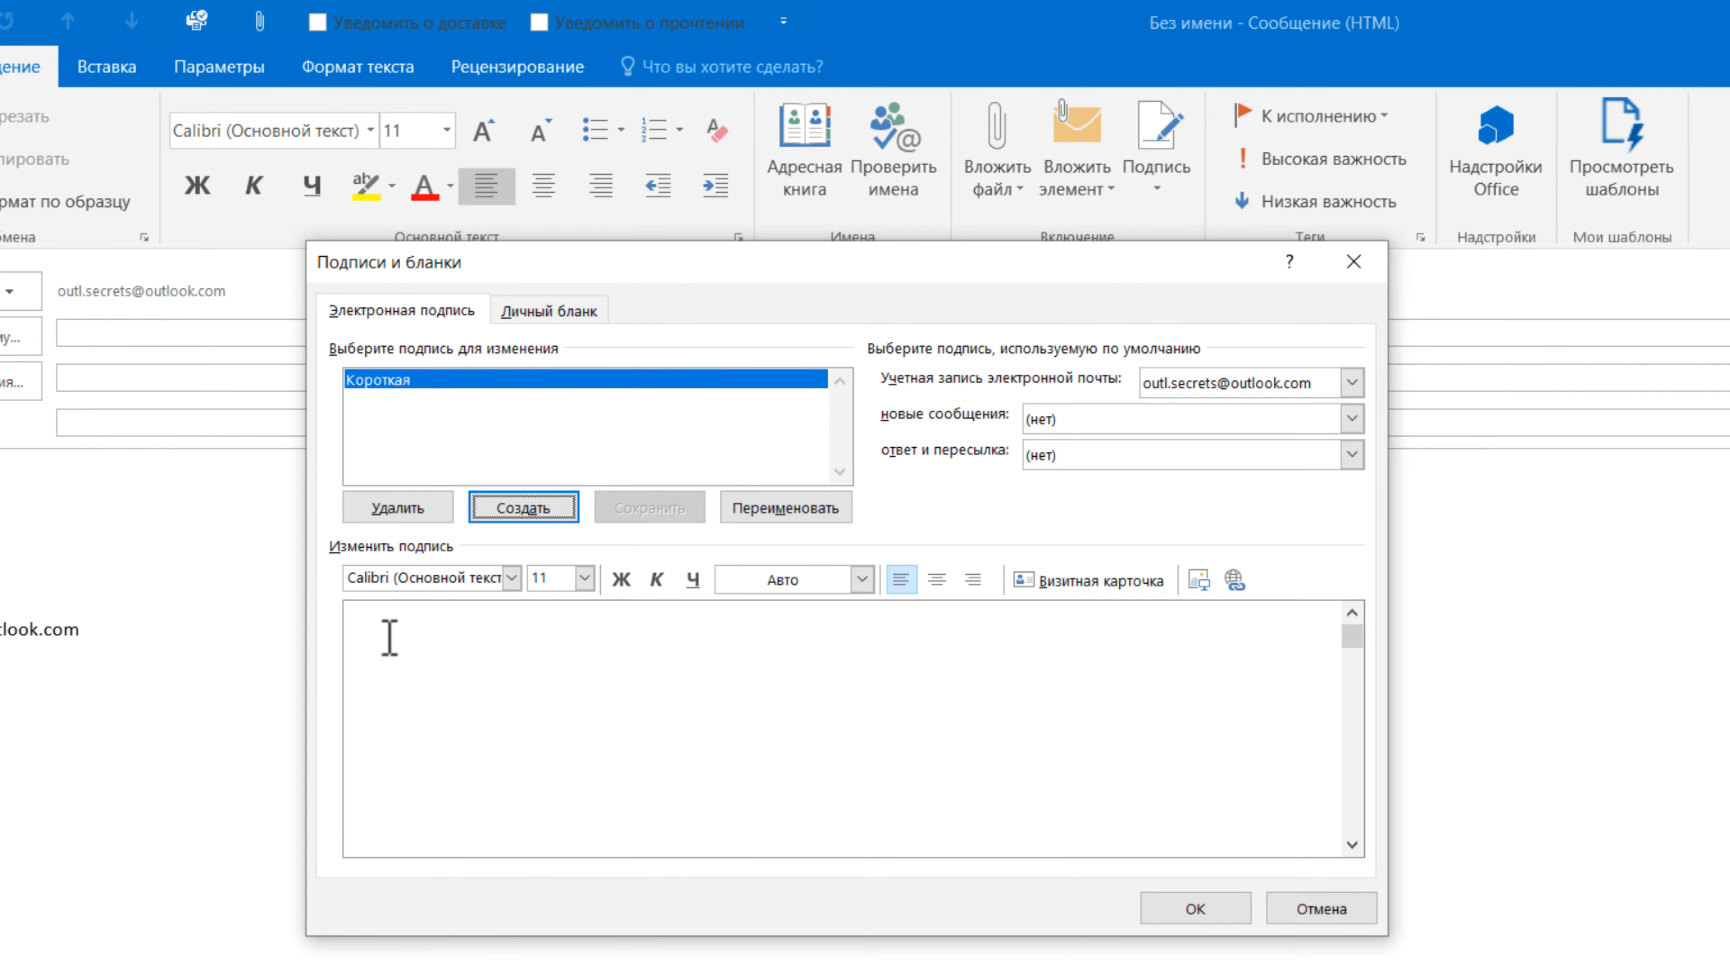
{"action": "left_click", "coordinate": [417, 684]}
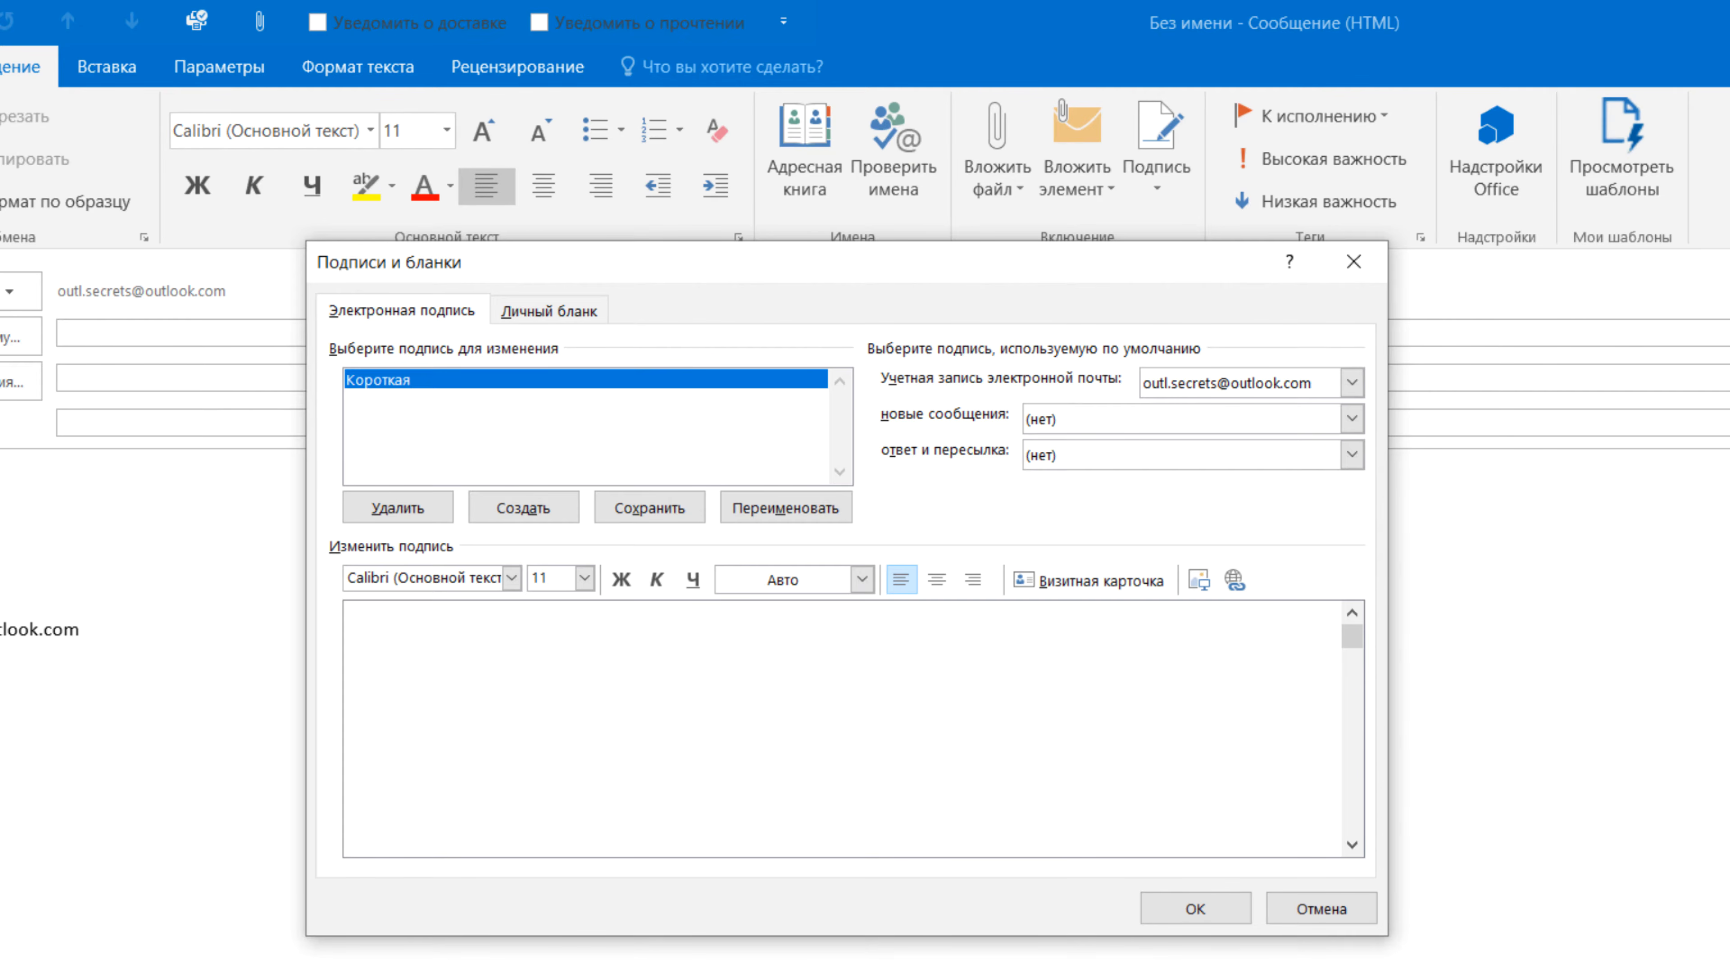
{"action": "key", "text": "ctrl+v"}
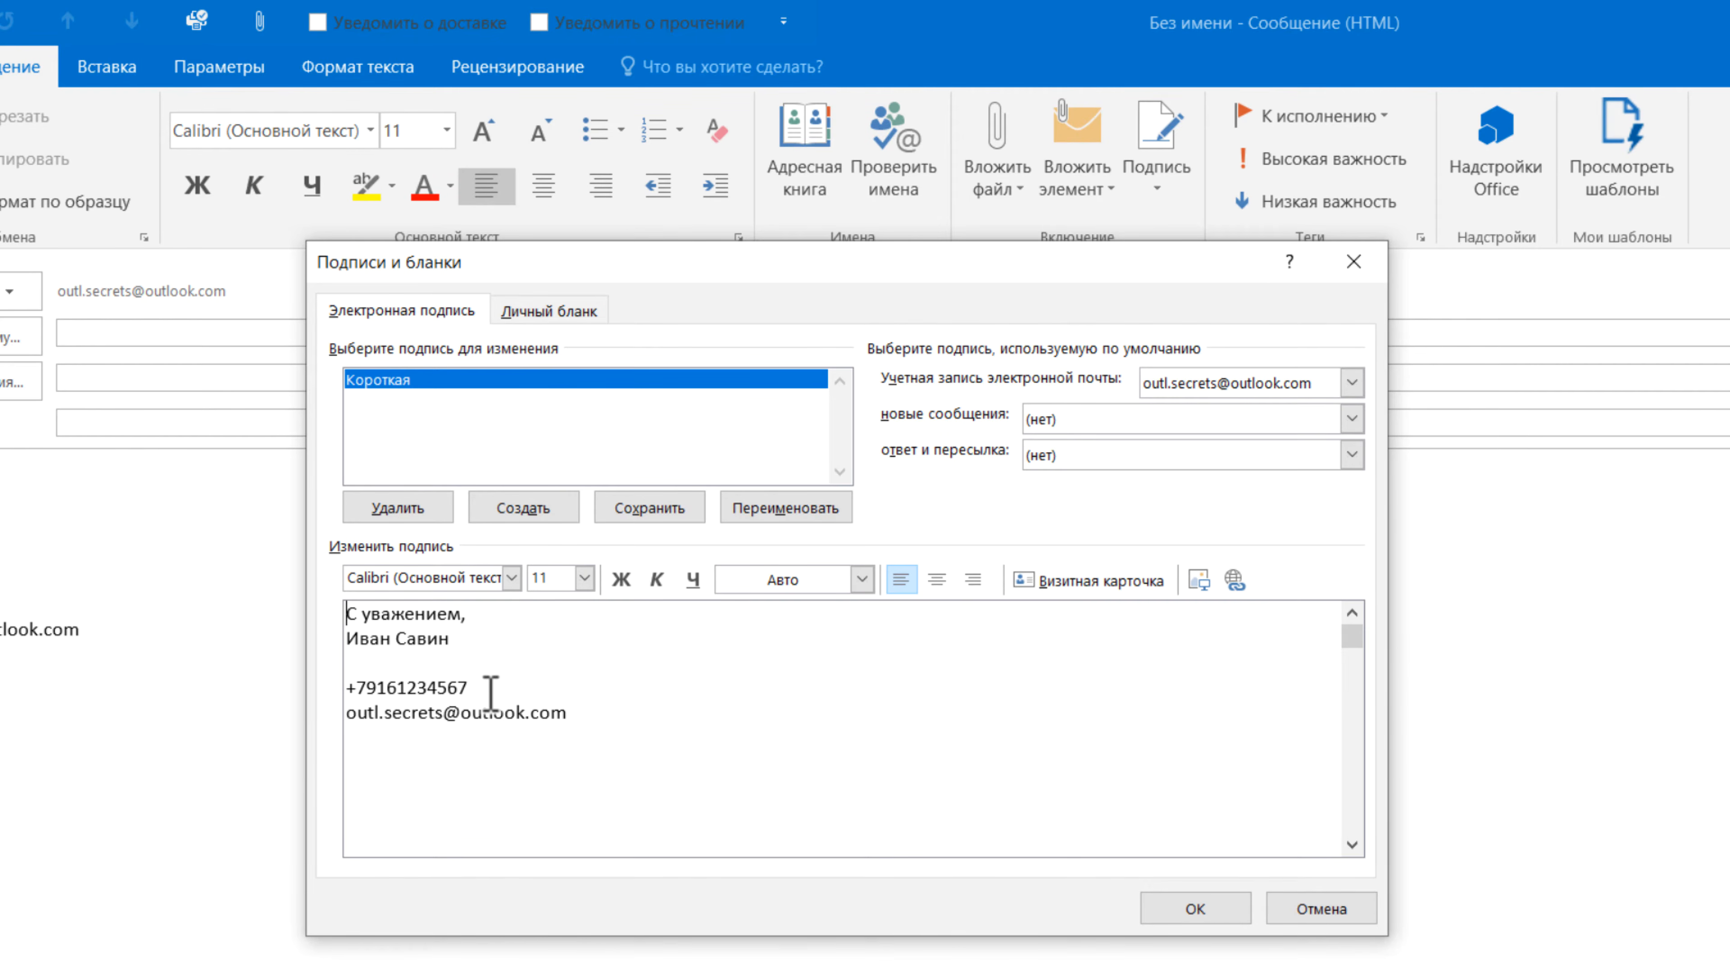
{"action": "key", "text": "Return"}
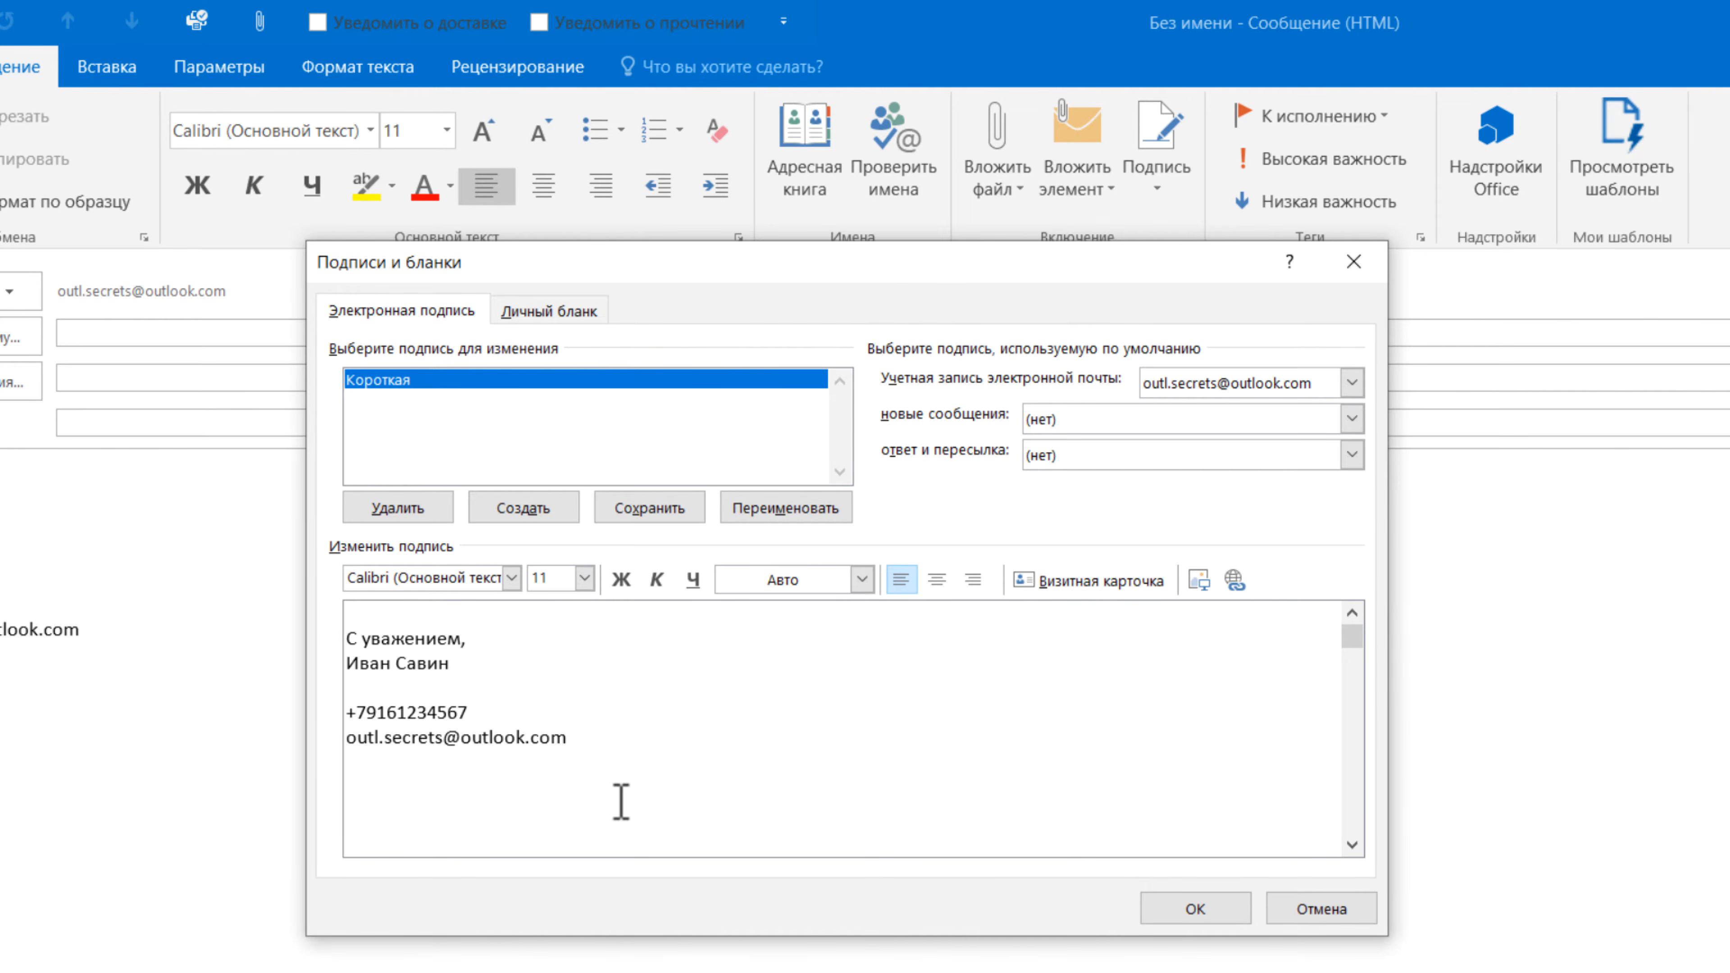
{"action": "left_click", "coordinate": [1200, 909]}
{"action": "left_click", "coordinate": [1156, 160]}
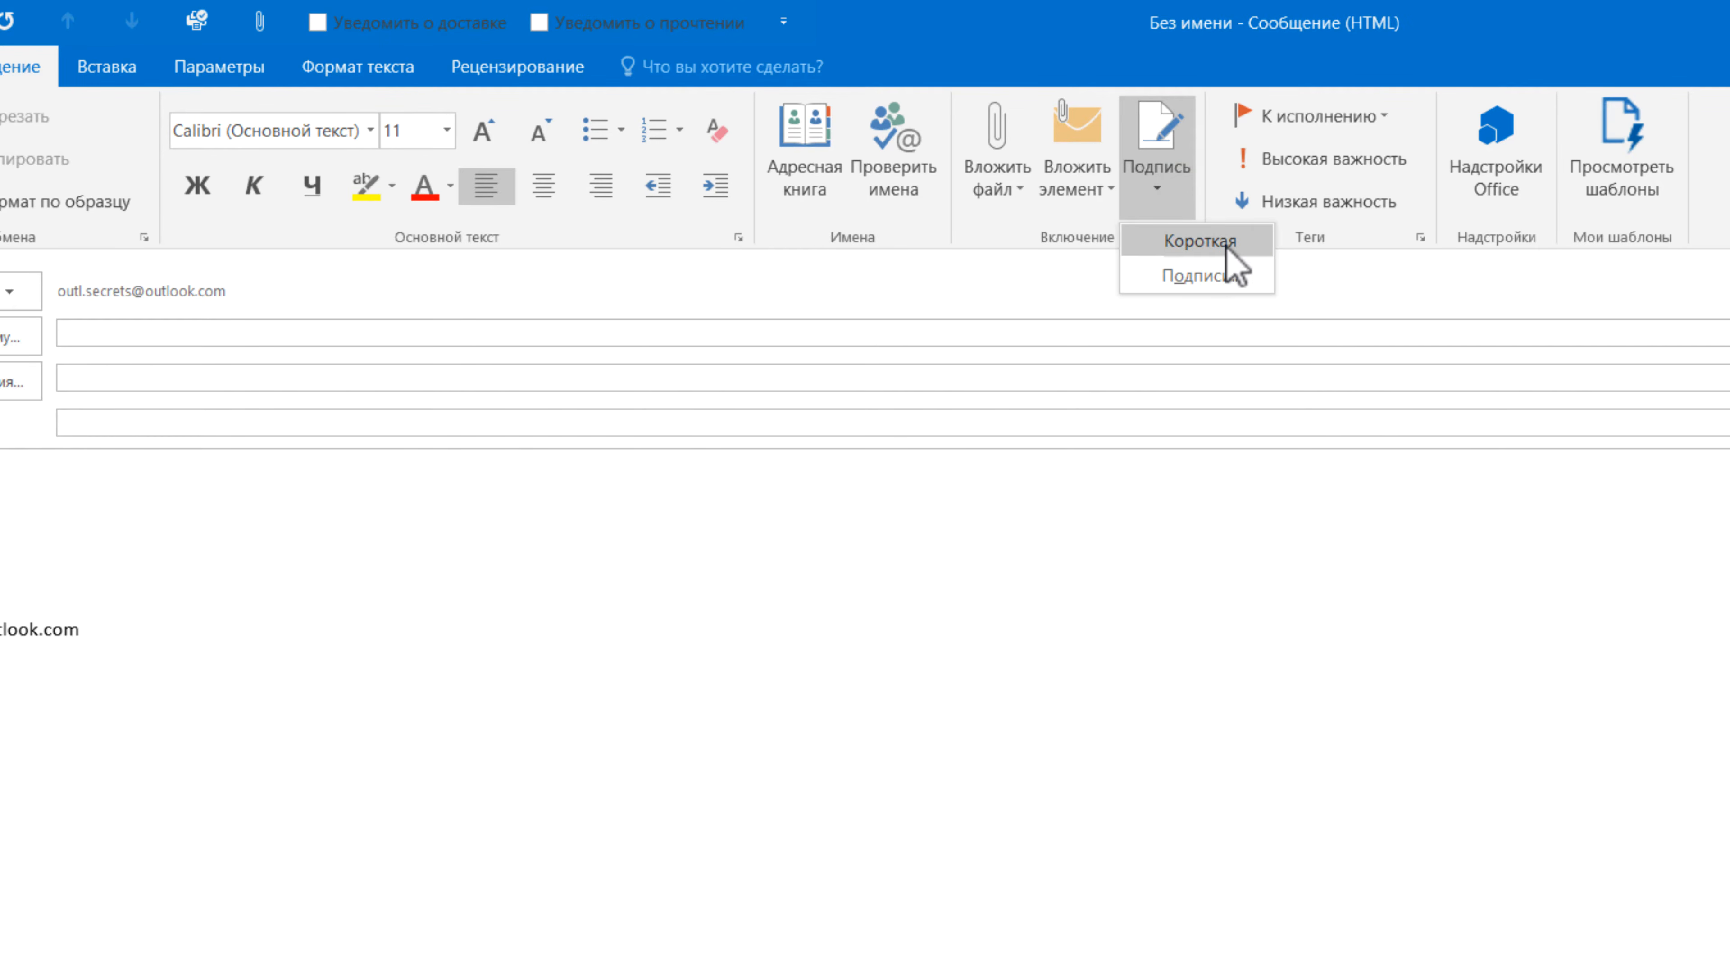
- Close the test draft without saving and start a new message with the Короткая signature
{"action": "left_click", "coordinate": [1701, 18]}
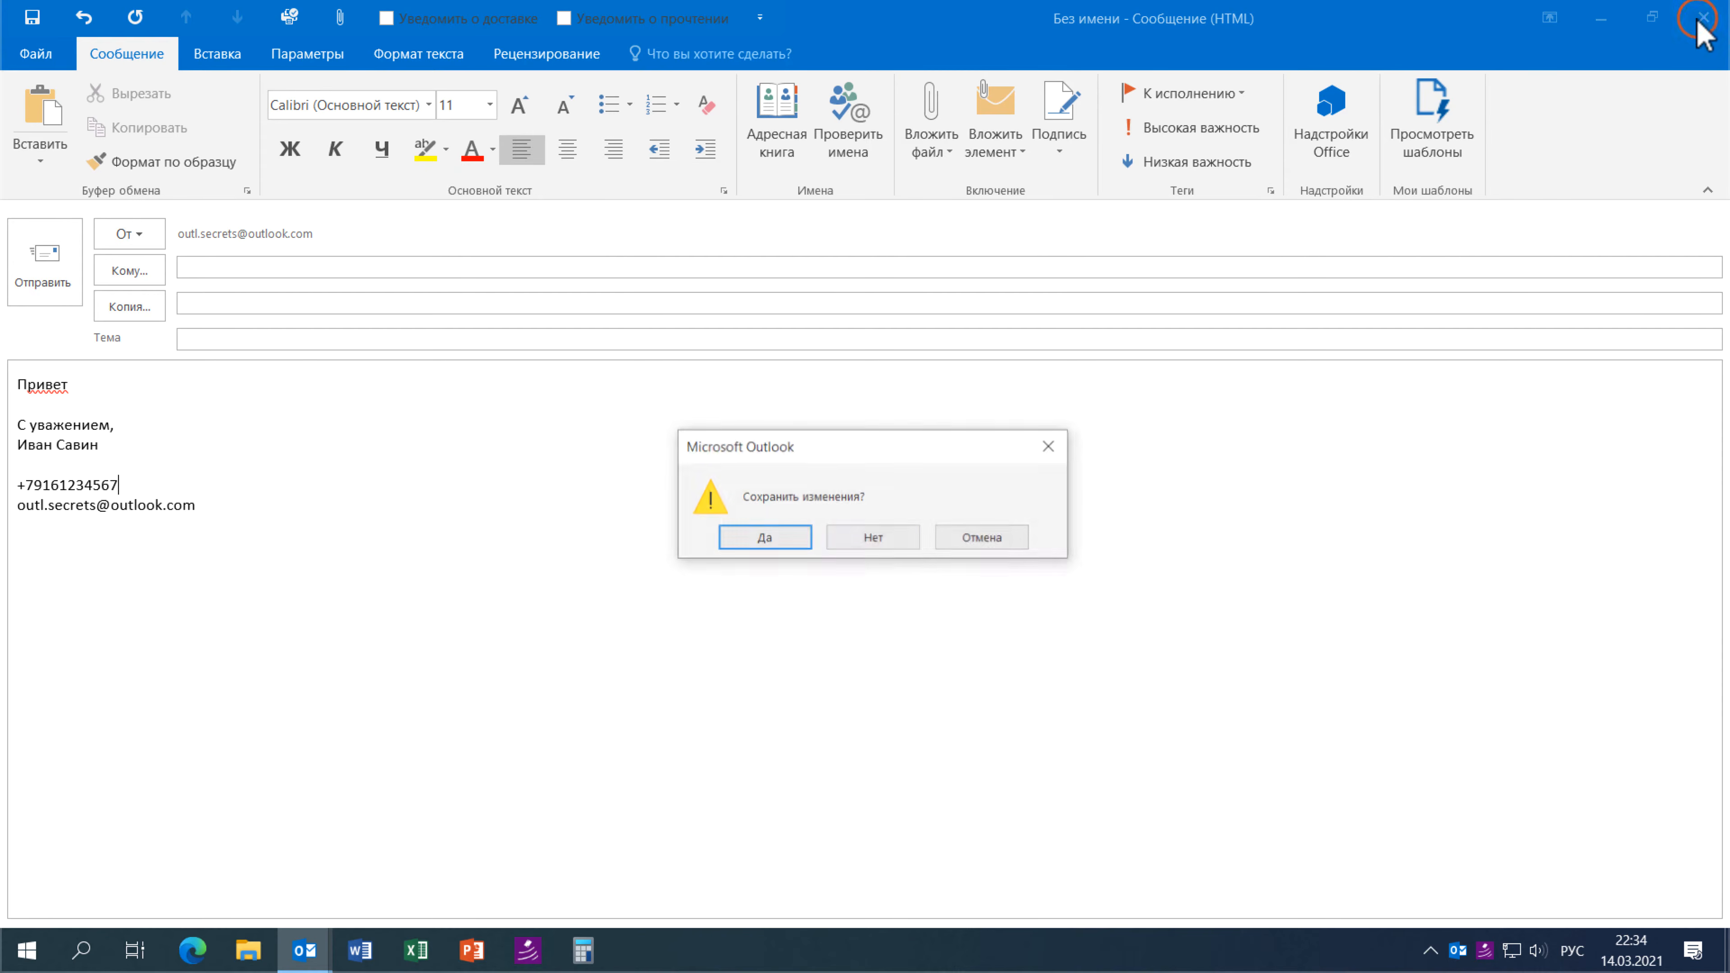
{"action": "left_click", "coordinate": [880, 547]}
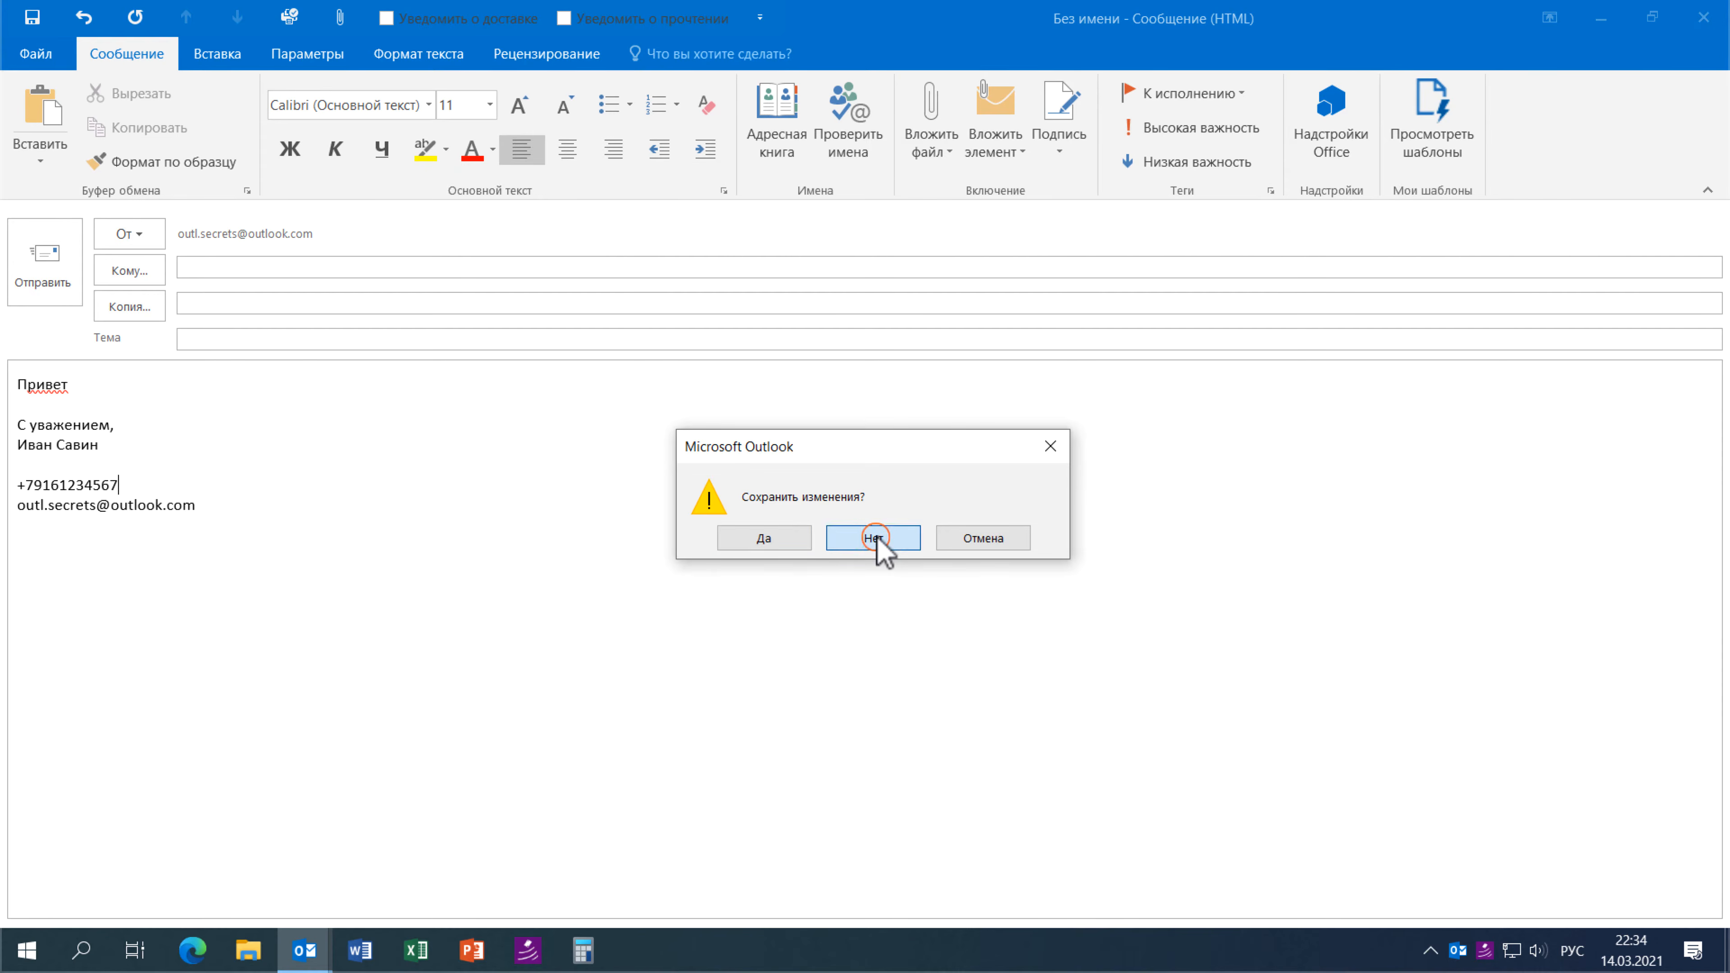
{"action": "left_click", "coordinate": [63, 120]}
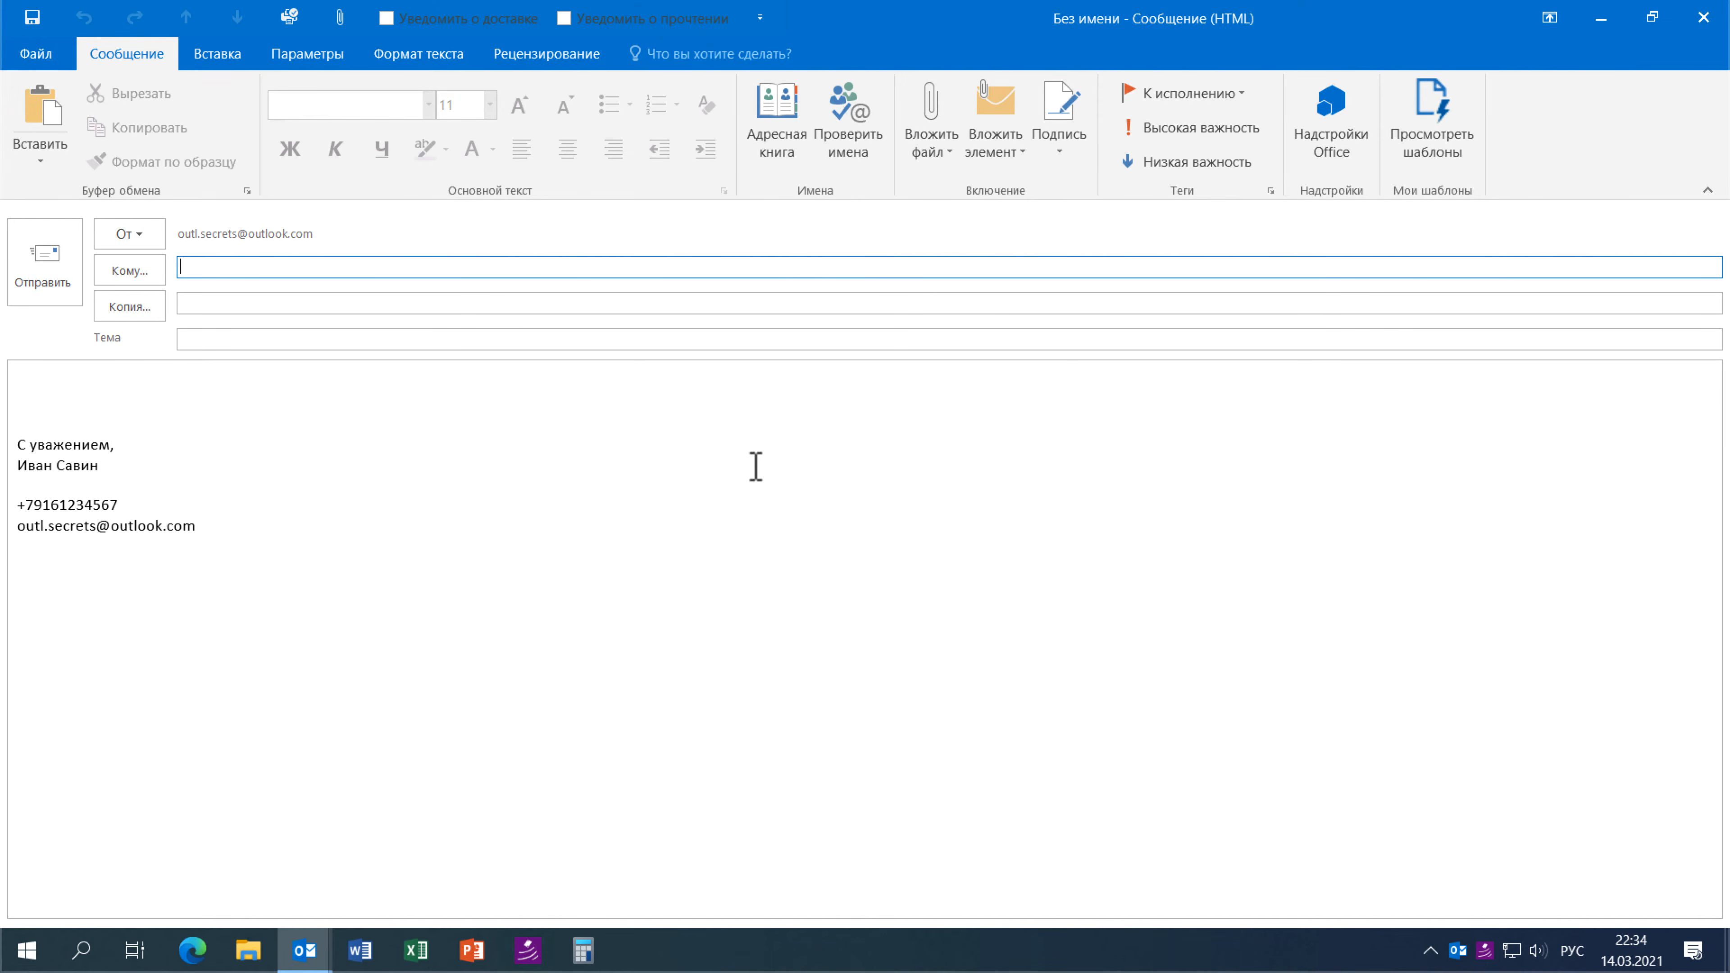
{"action": "left_click", "coordinate": [1058, 146]}
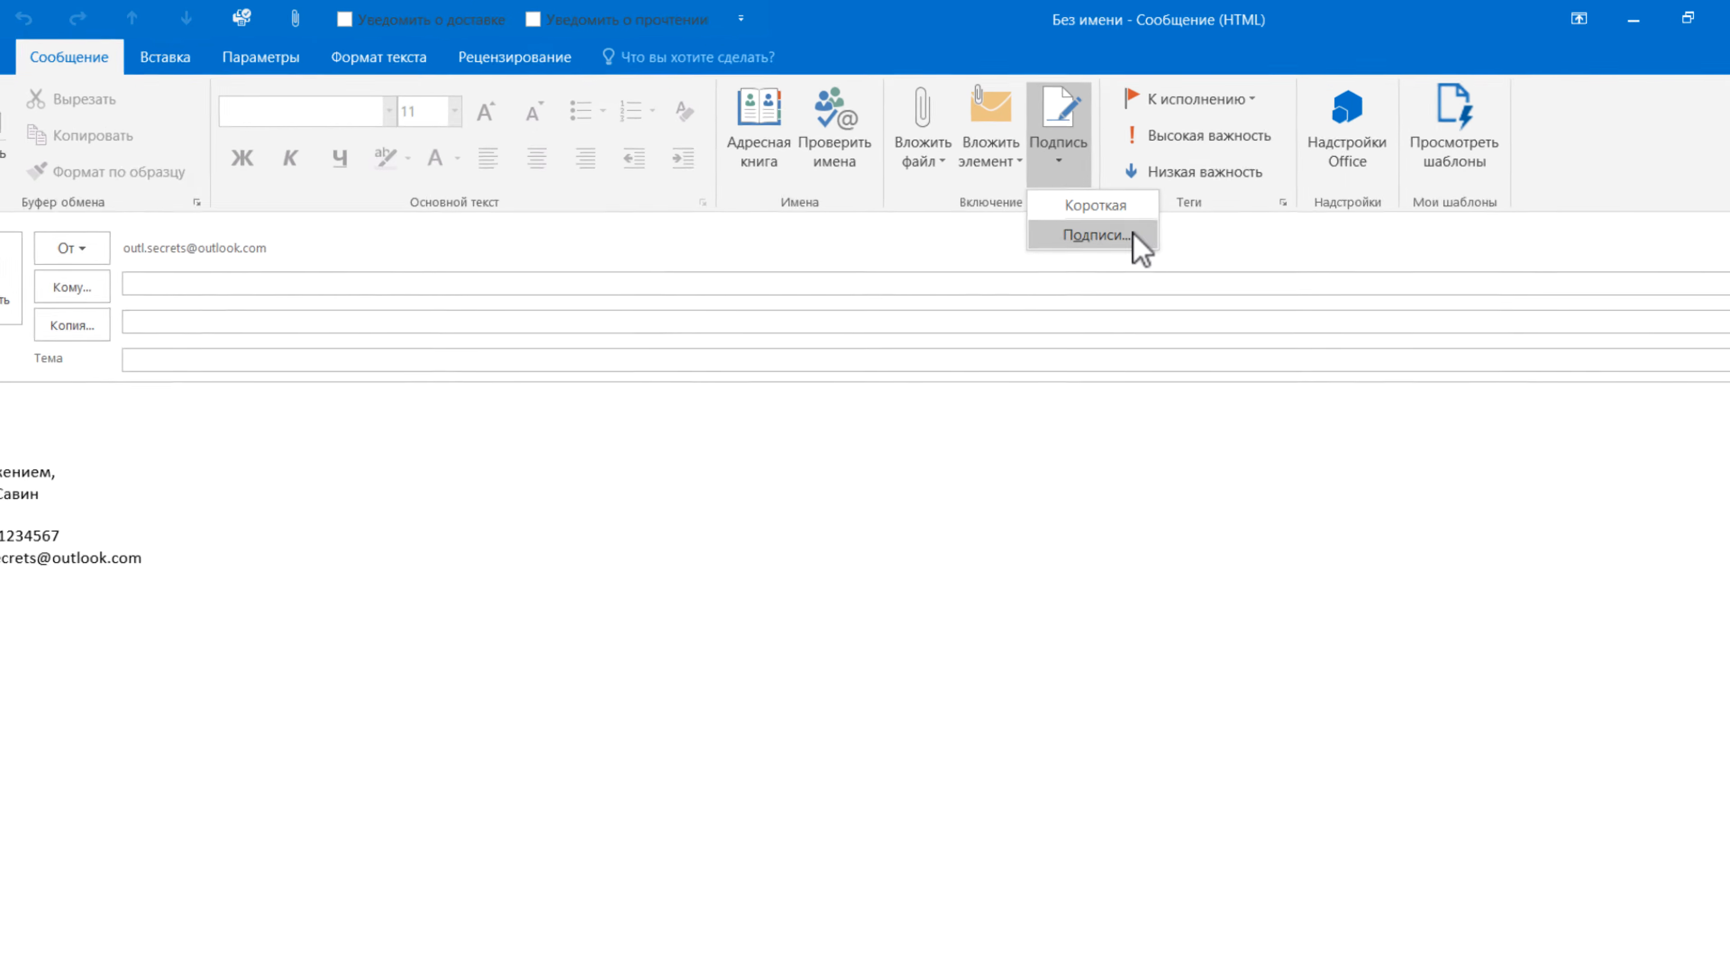
- Set Короткая as the reply and forward signature for the current account, then apply
{"action": "left_click", "coordinate": [1129, 219]}
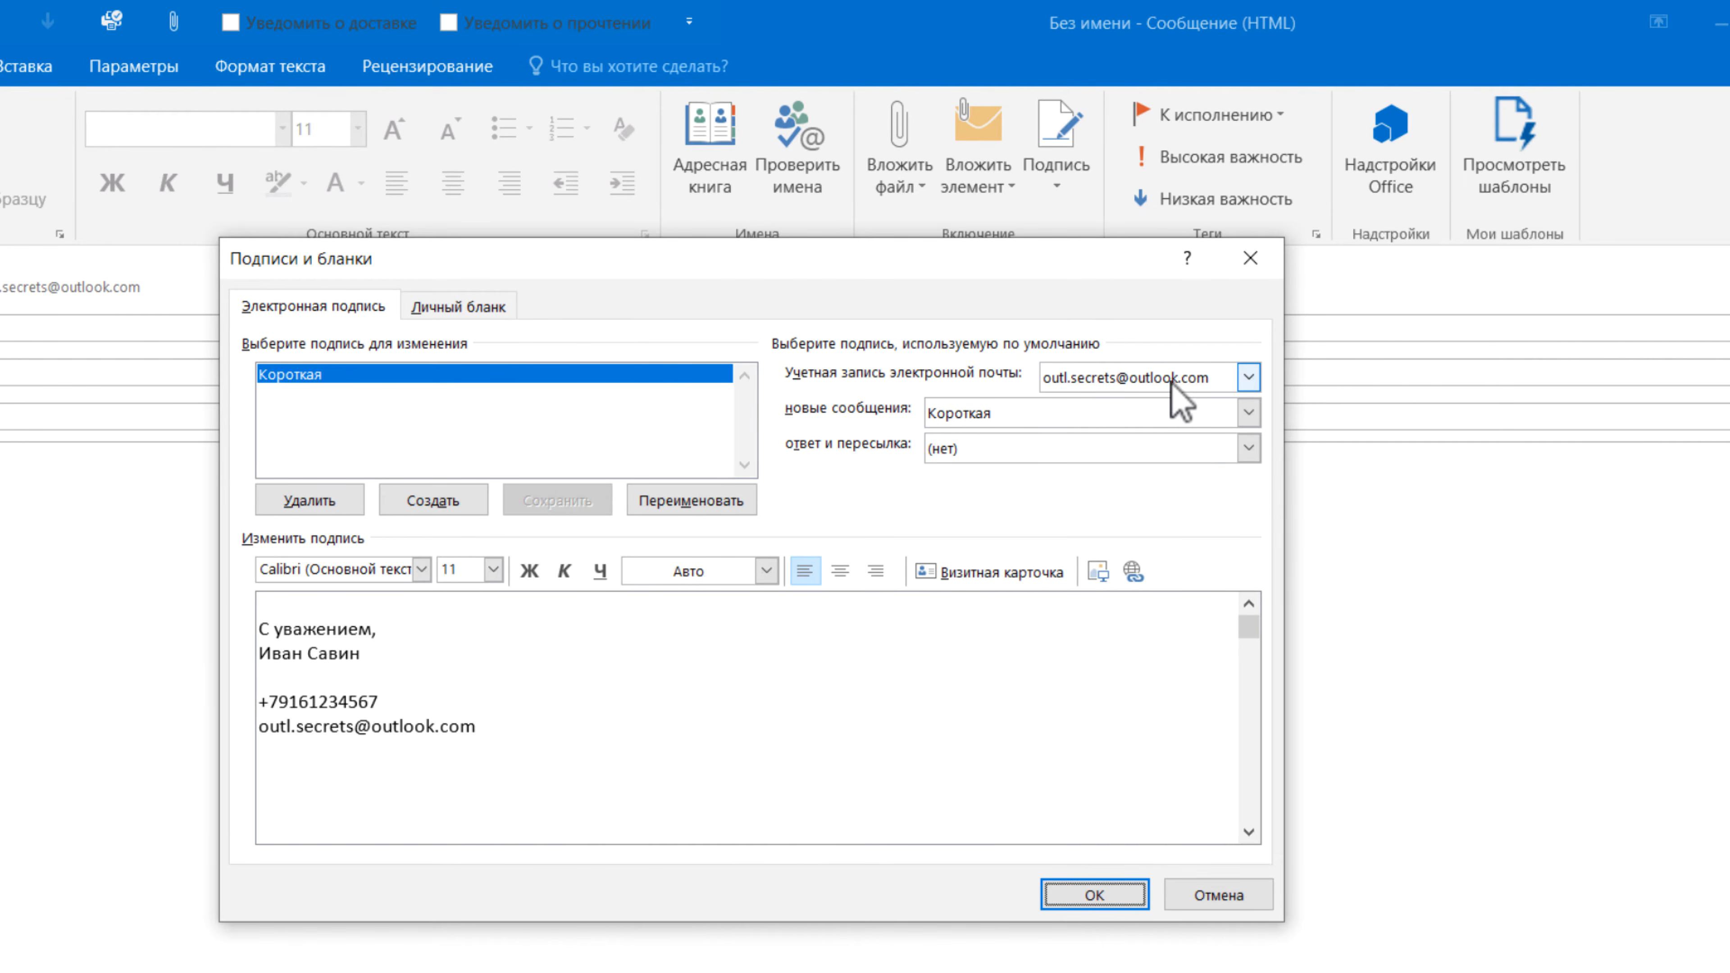
{"action": "left_click", "coordinate": [1252, 380]}
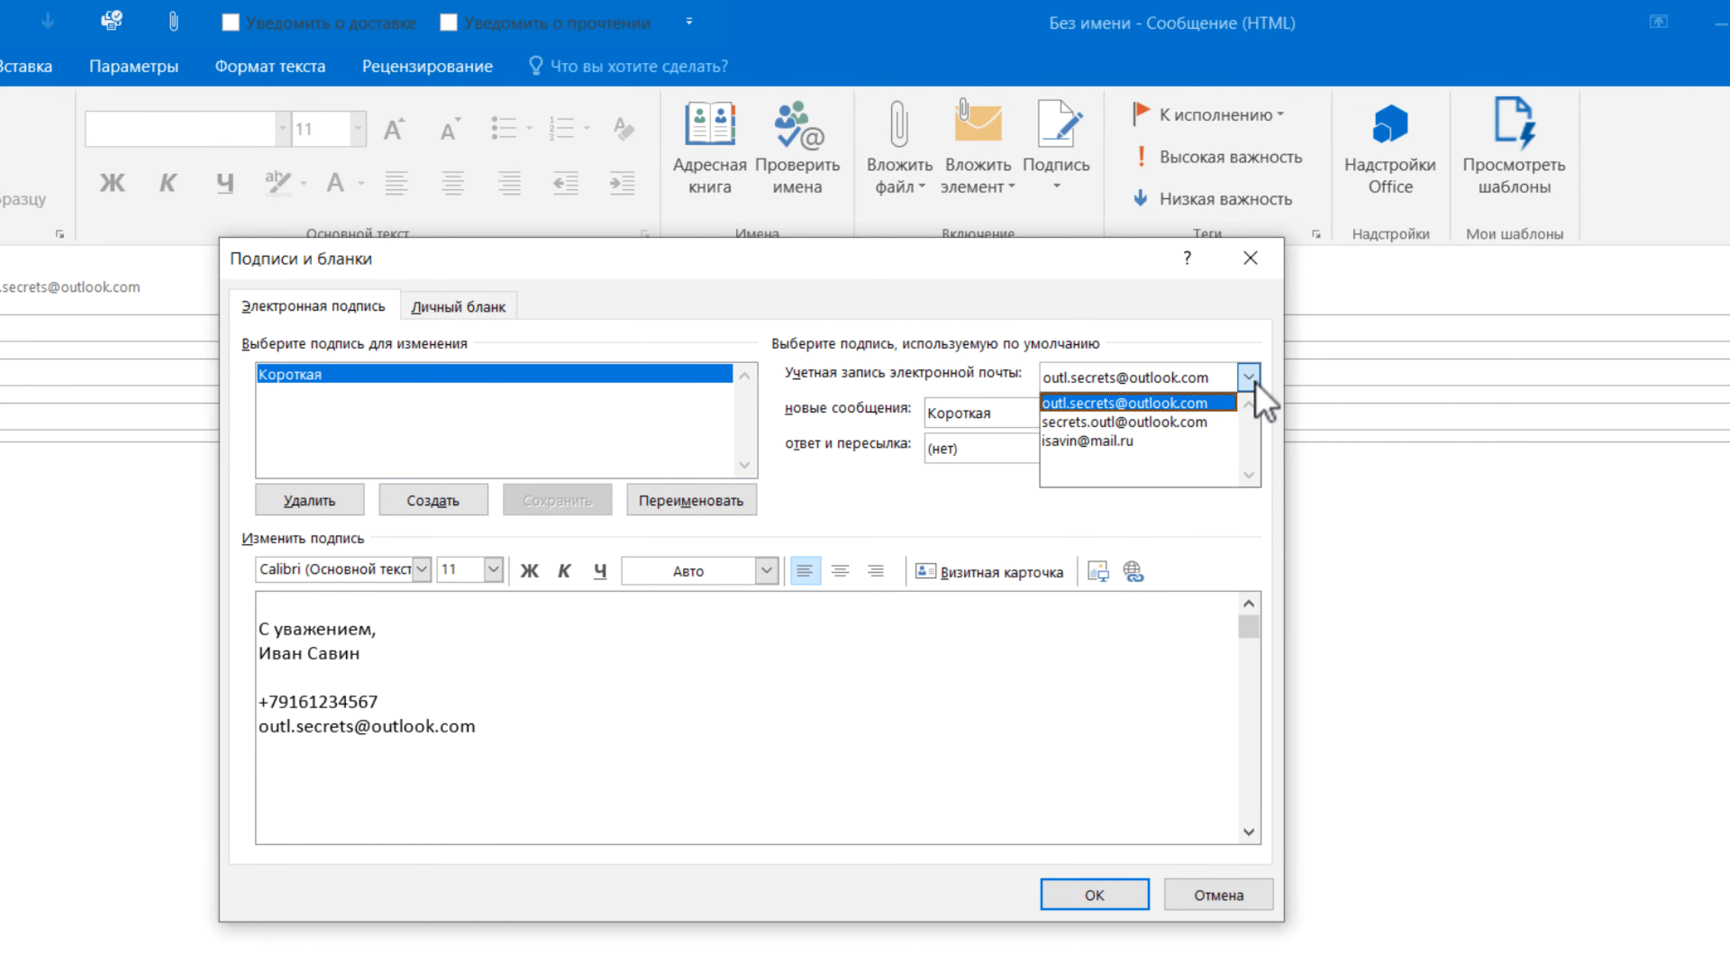
{"action": "left_click", "coordinate": [1253, 382]}
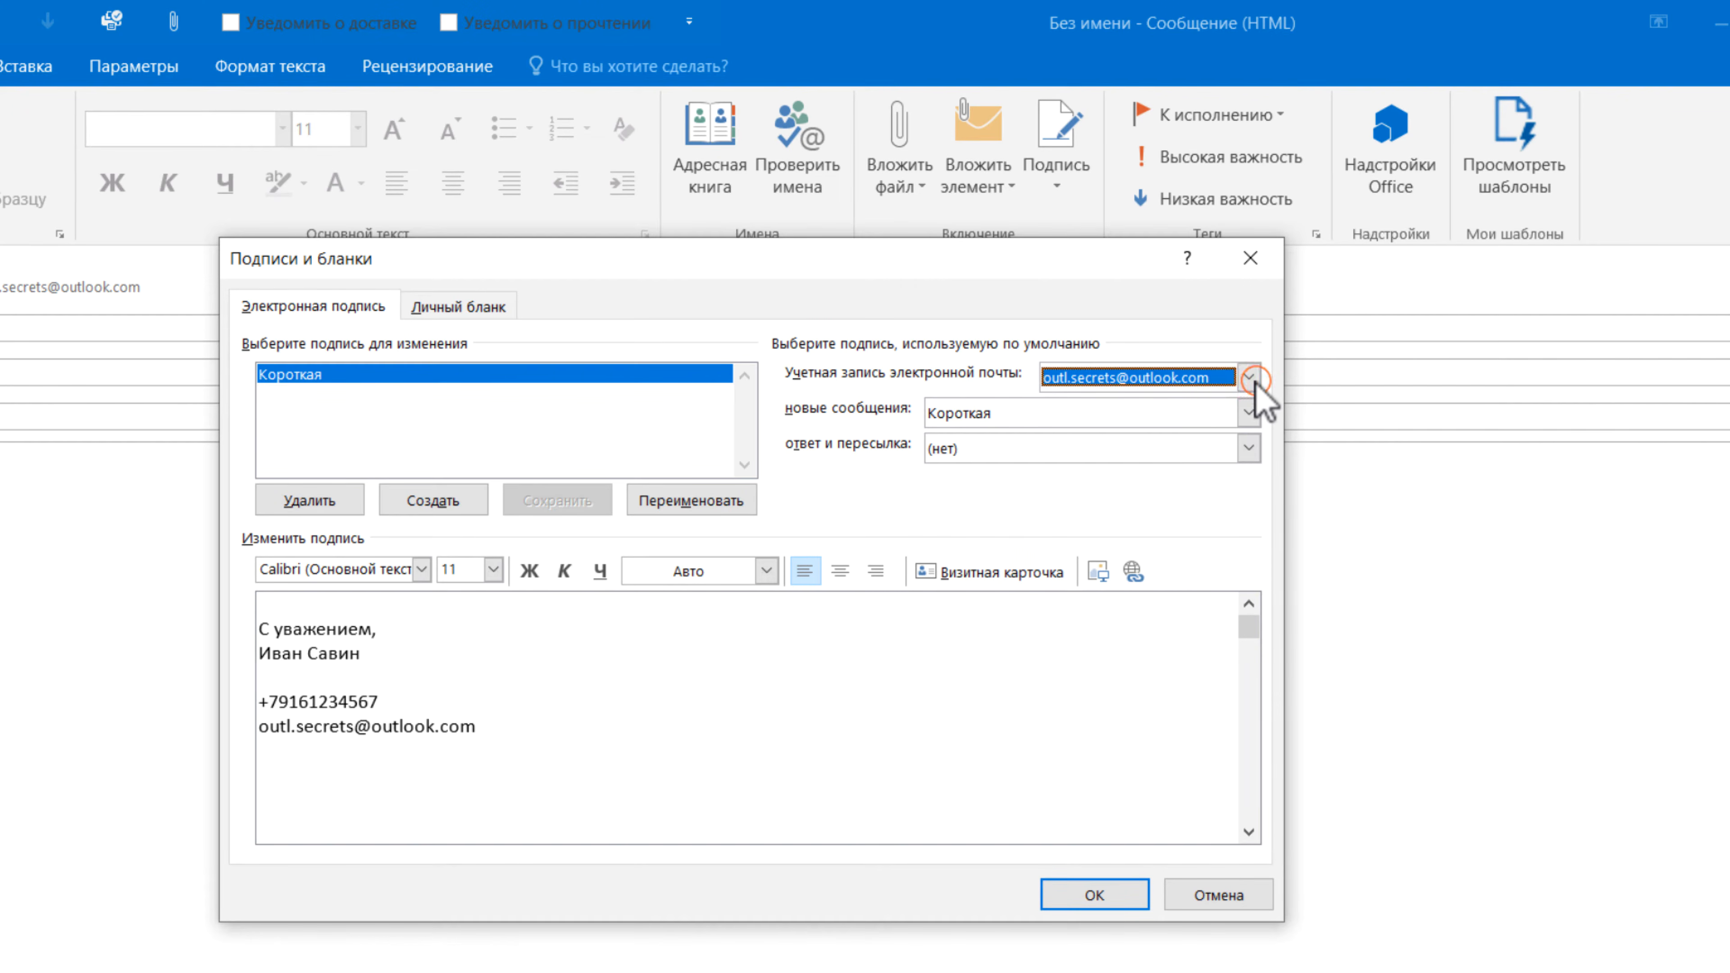
{"action": "left_click", "coordinate": [1253, 382]}
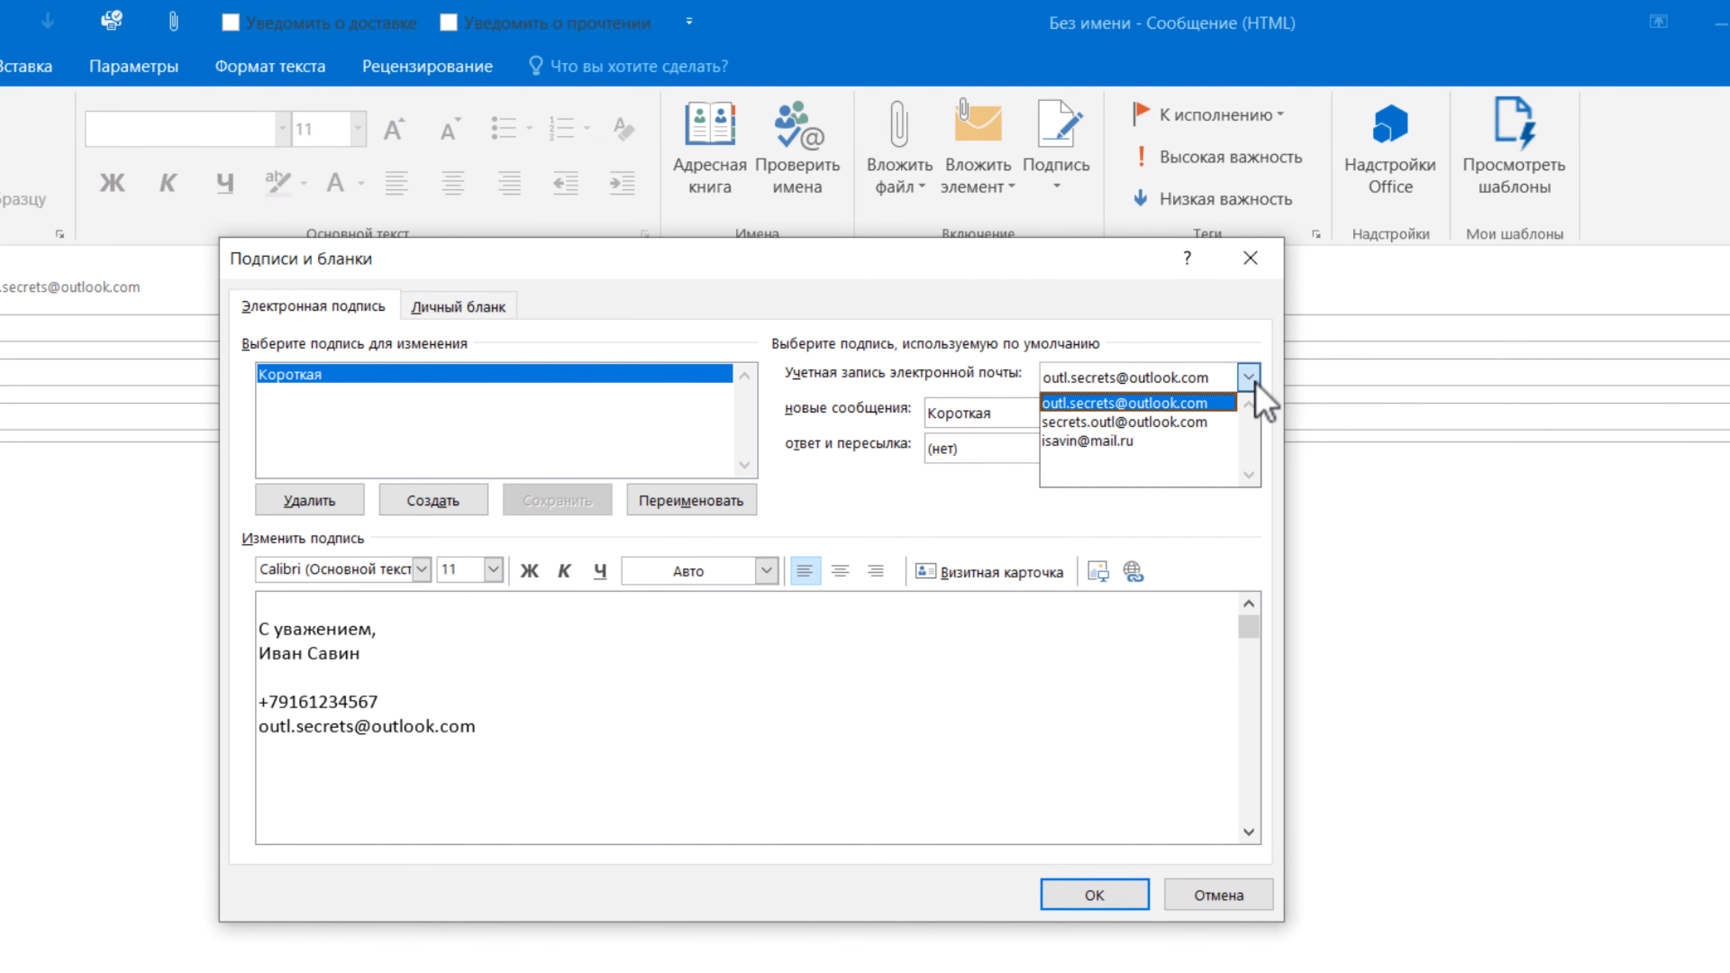
{"action": "left_click", "coordinate": [1252, 380]}
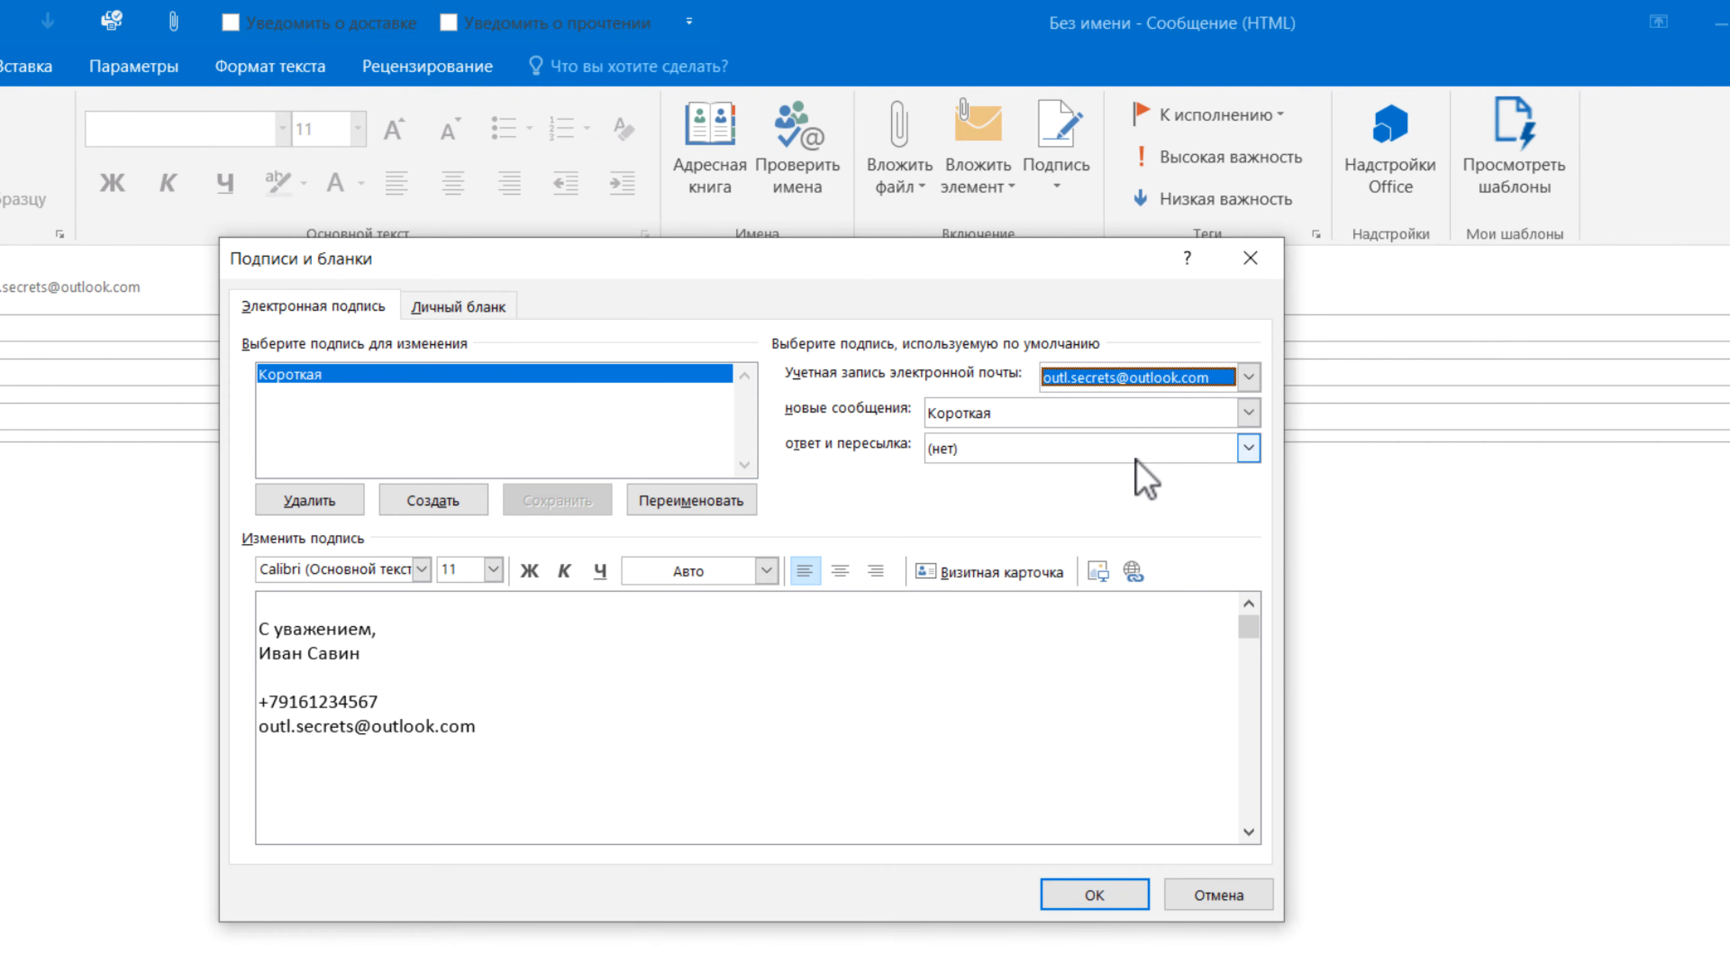
{"action": "left_click", "coordinate": [1248, 448]}
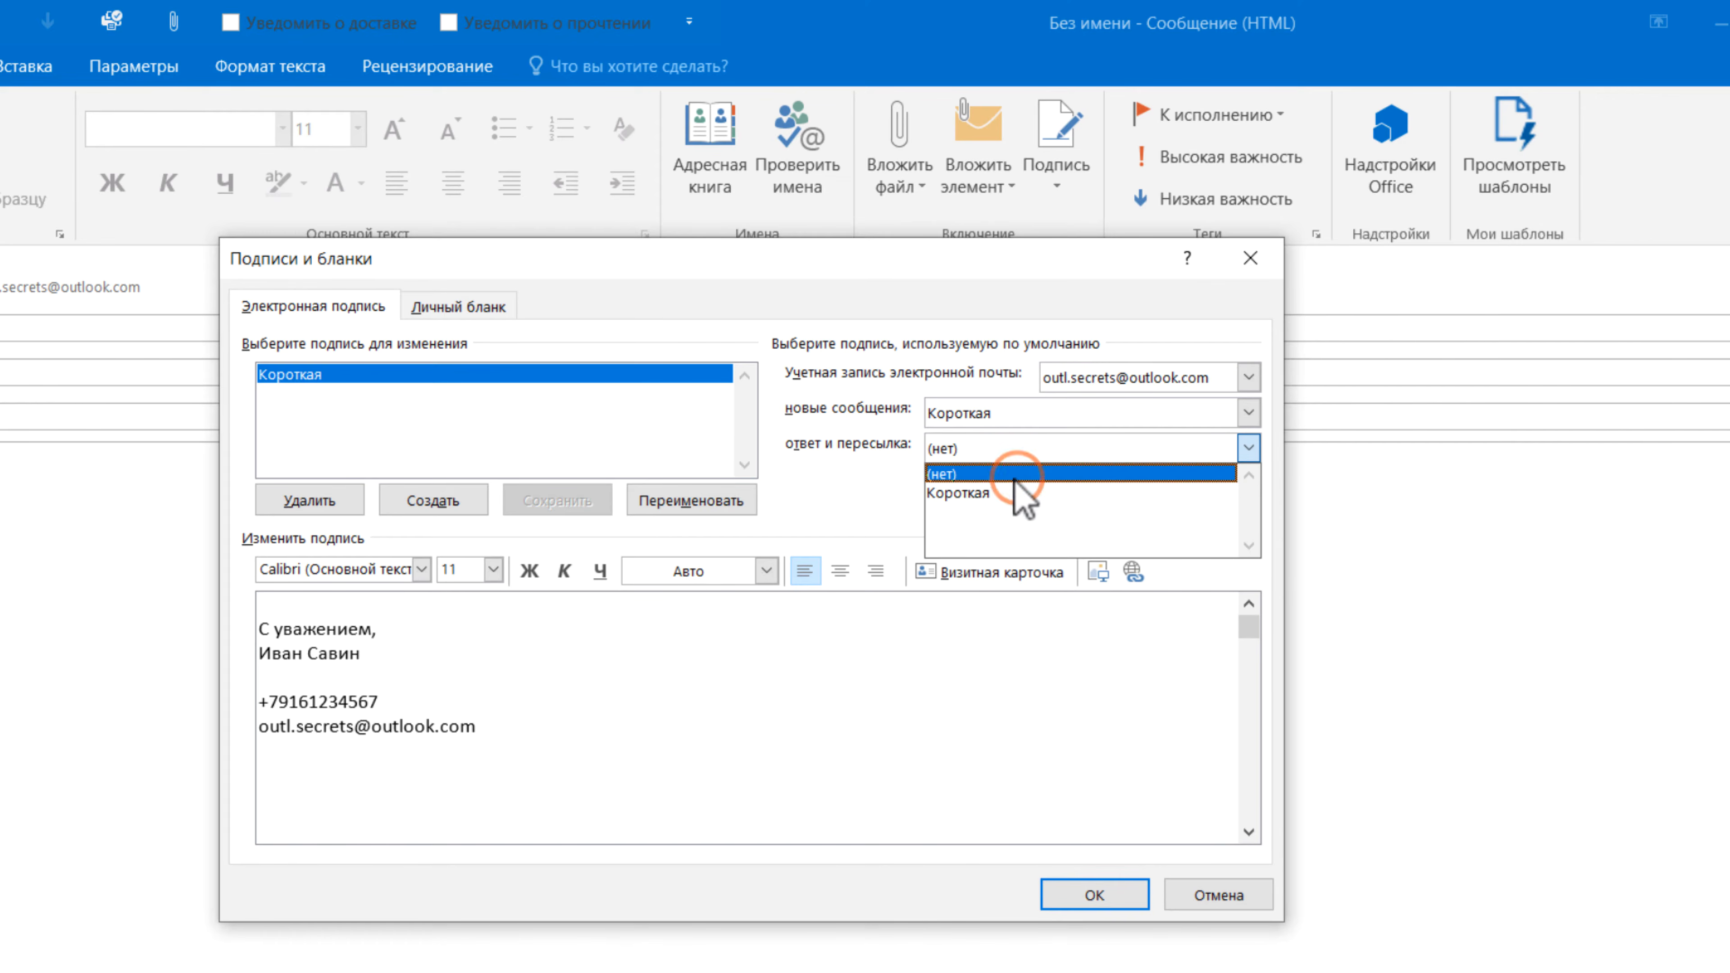
{"action": "left_click", "coordinate": [996, 493]}
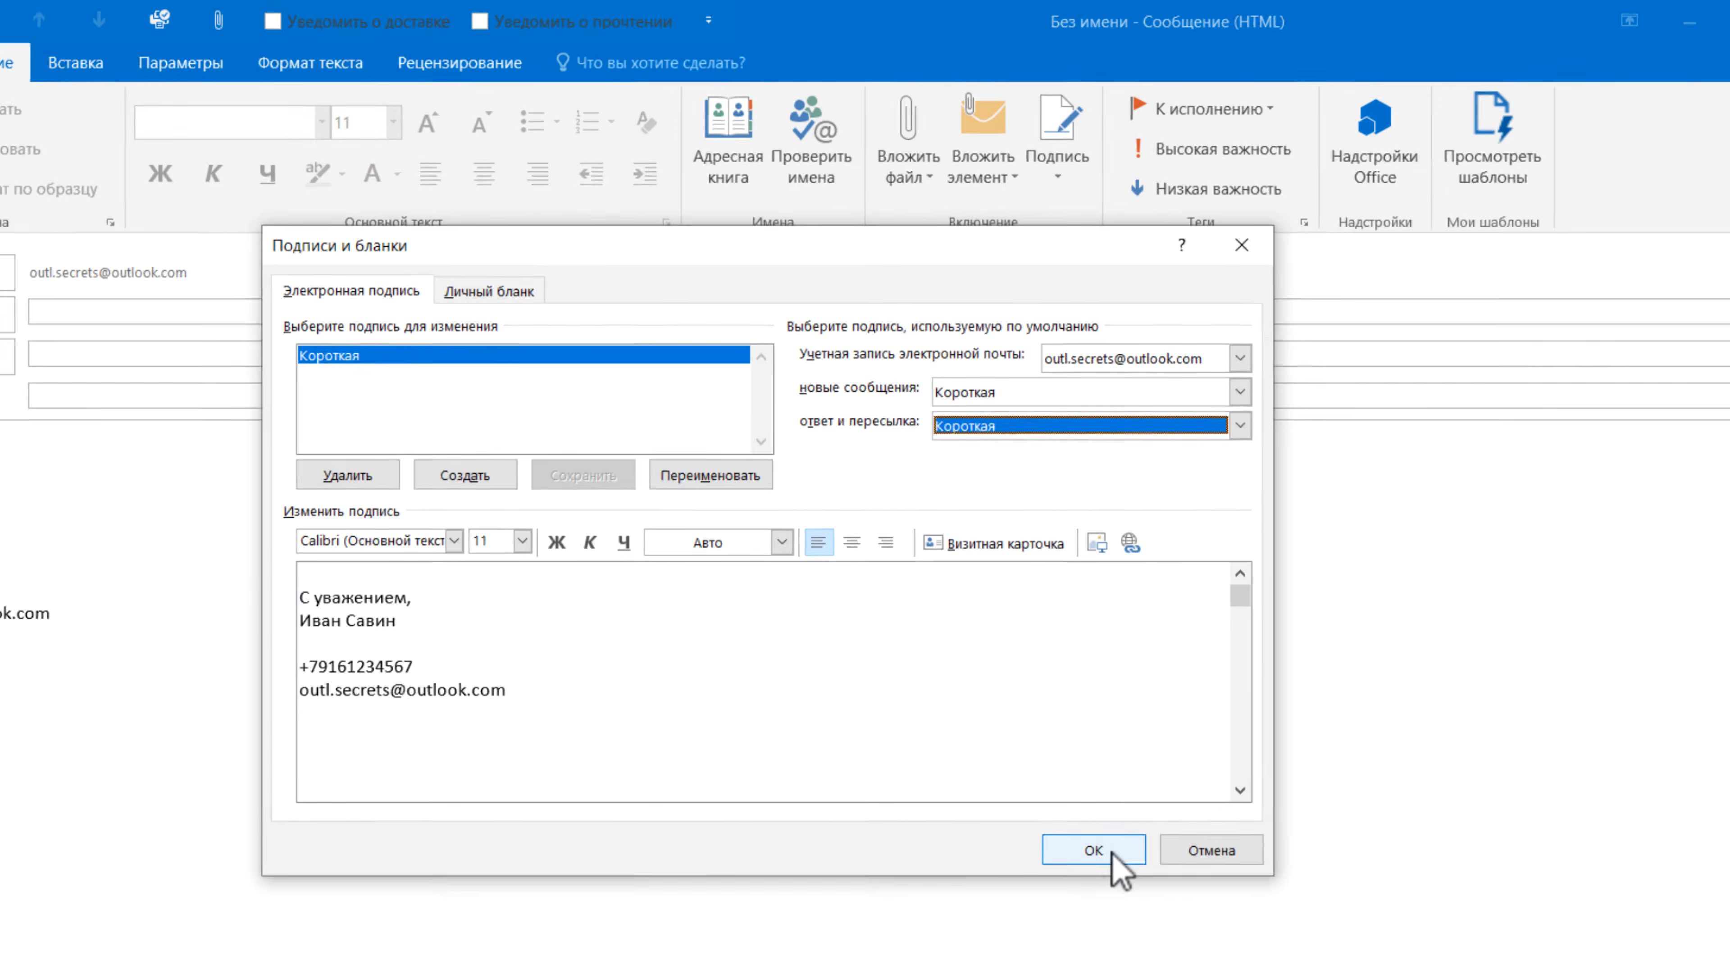
{"action": "left_click", "coordinate": [1112, 853]}
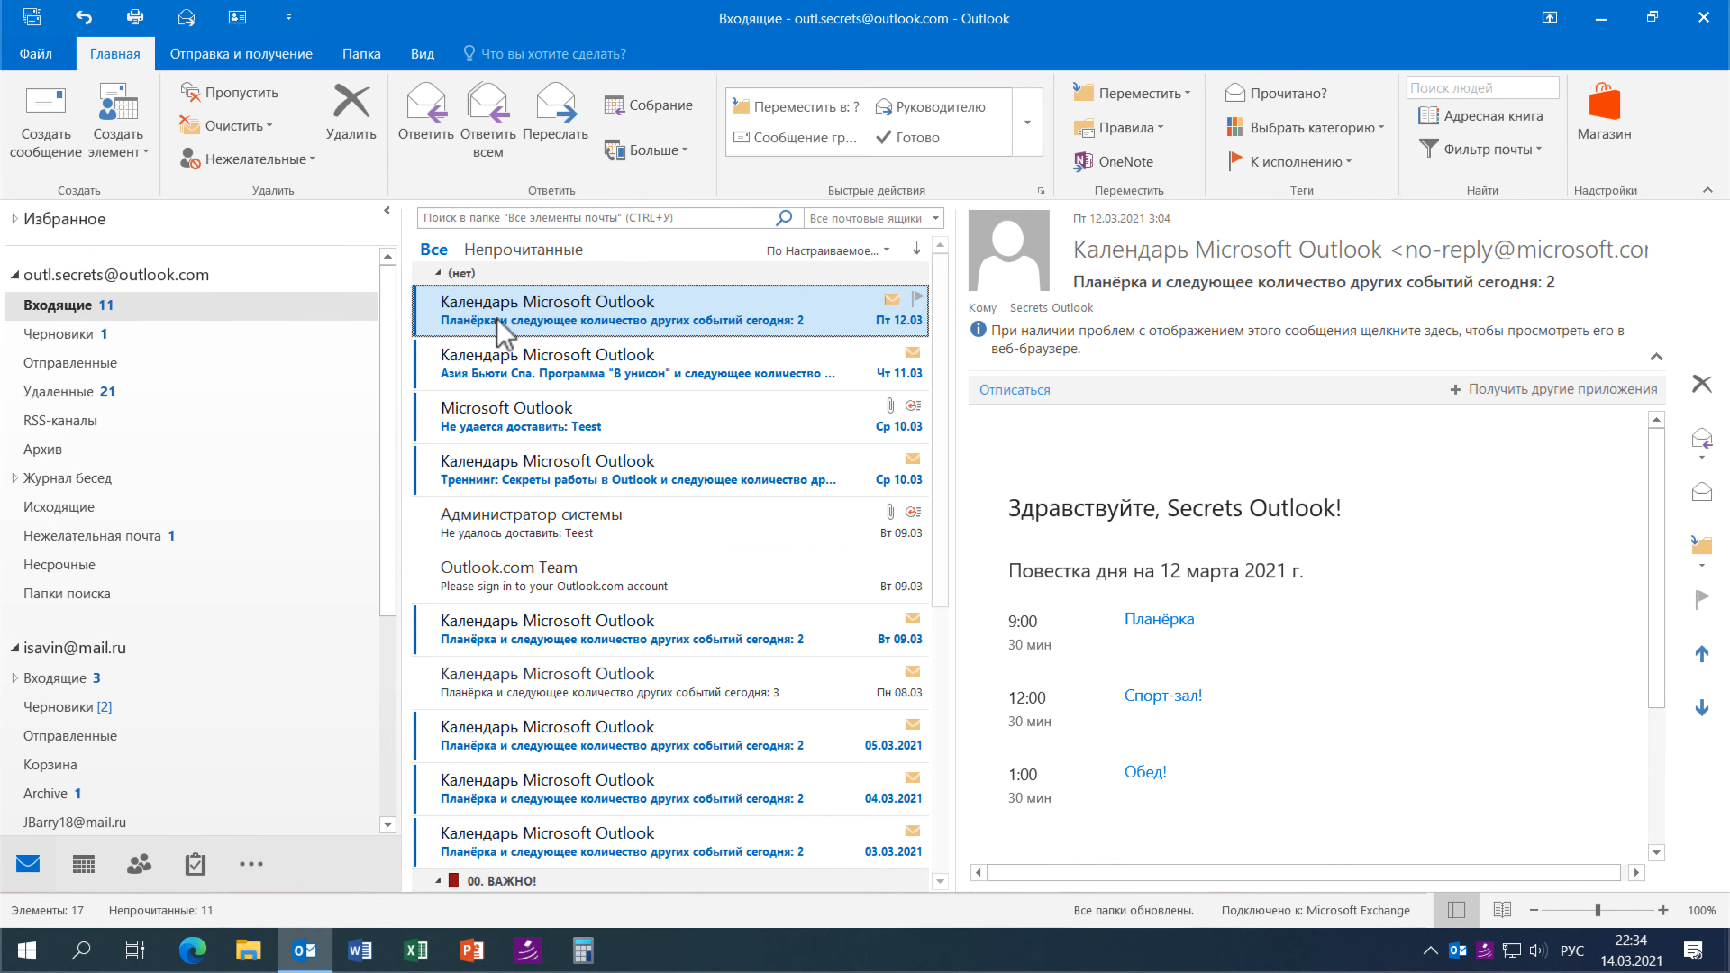
{"action": "left_click", "coordinate": [544, 315]}
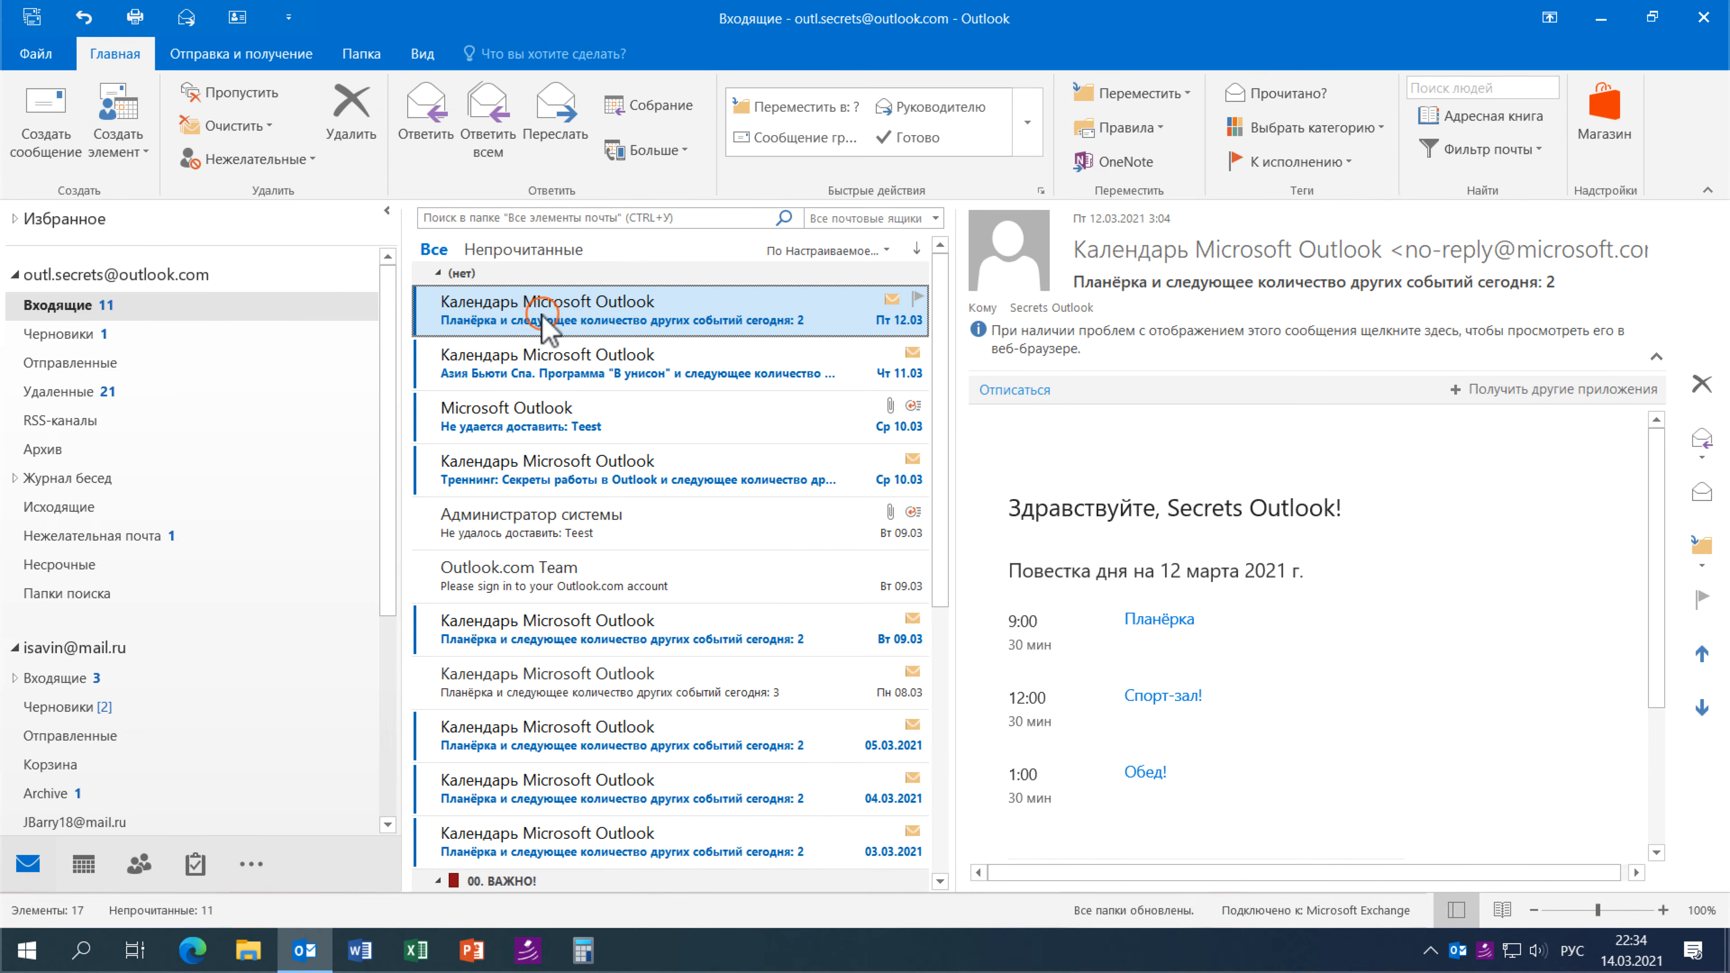
{"action": "double_click", "coordinate": [545, 315]}
{"action": "left_click", "coordinate": [275, 128]}
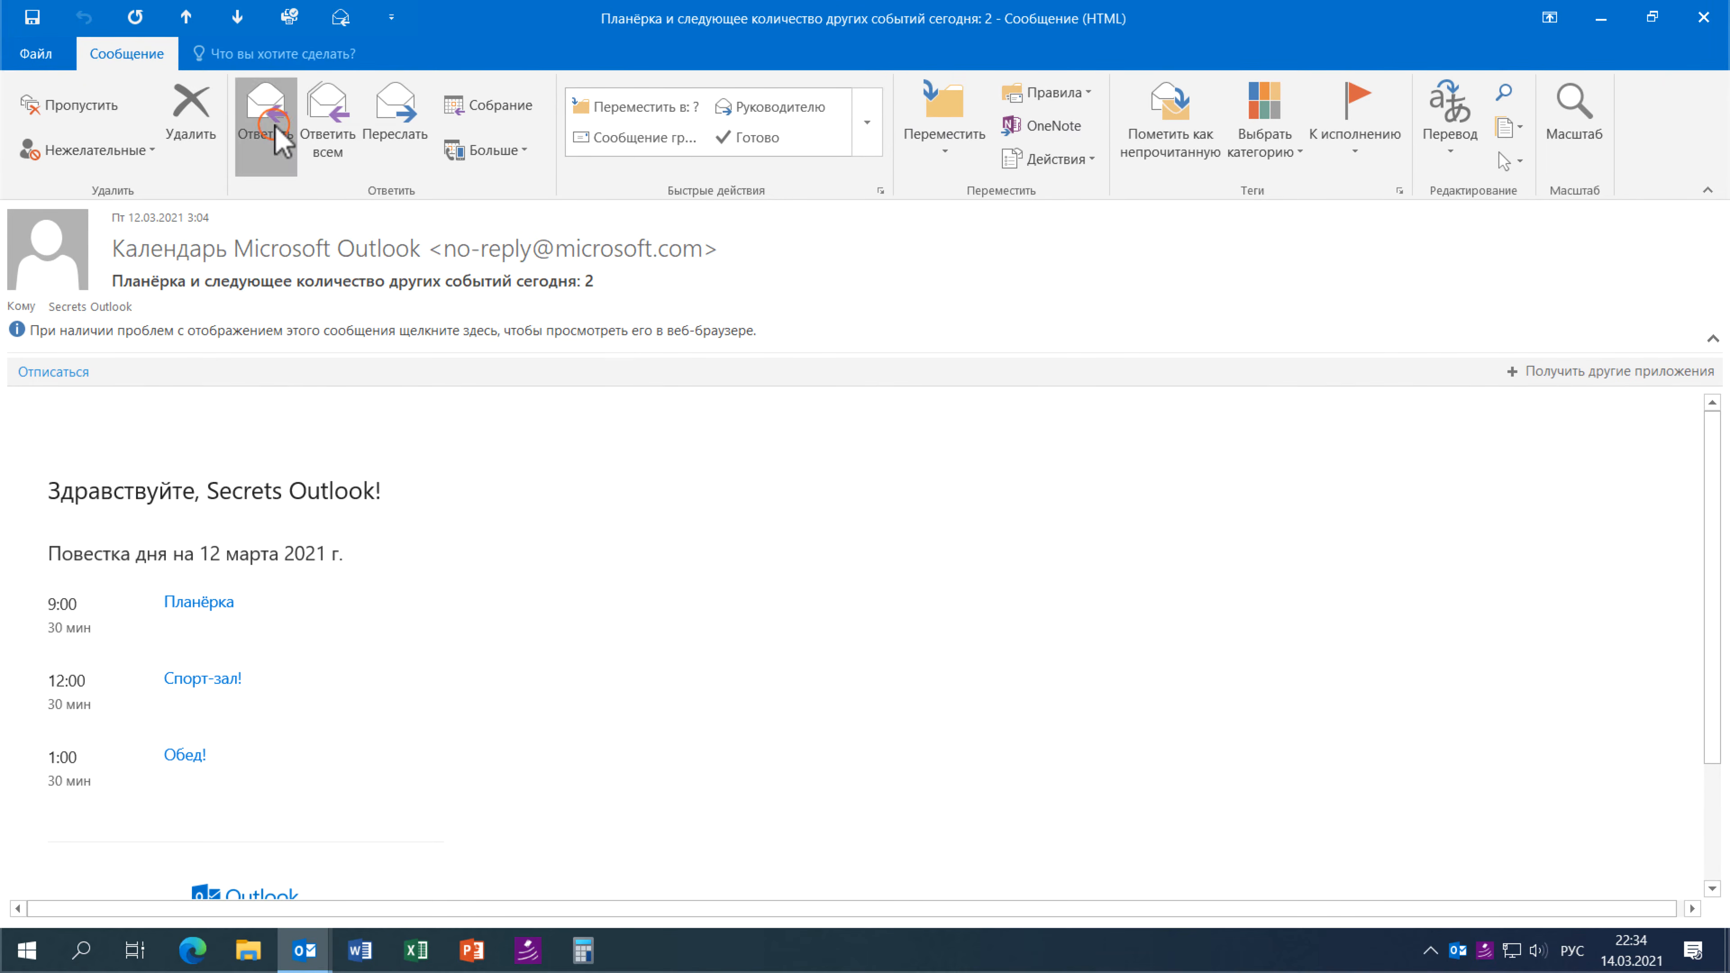
{"action": "mouse_move", "coordinate": [208, 528]}
{"action": "left_mouse_down"}
{"action": "mouse_move", "coordinate": [70, 483]}
{"action": "mouse_move", "coordinate": [19, 426]}
{"action": "left_mouse_up"}
{"action": "left_click", "coordinate": [404, 436]}
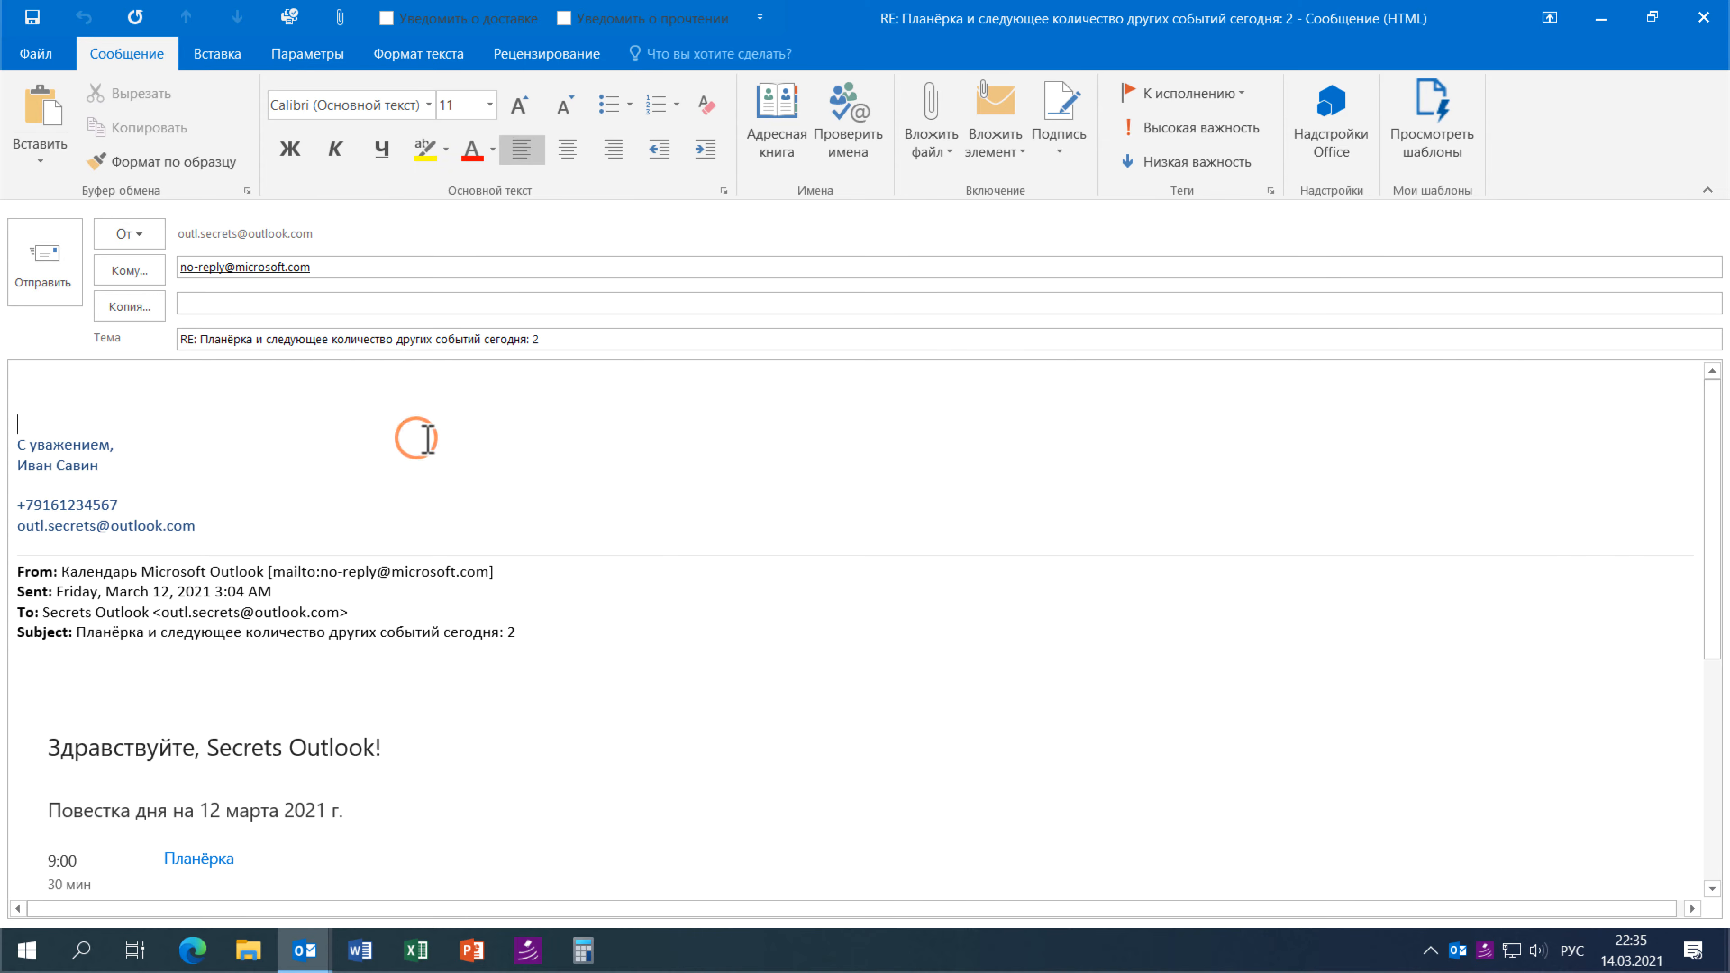
{"action": "left_click", "coordinate": [1702, 17]}
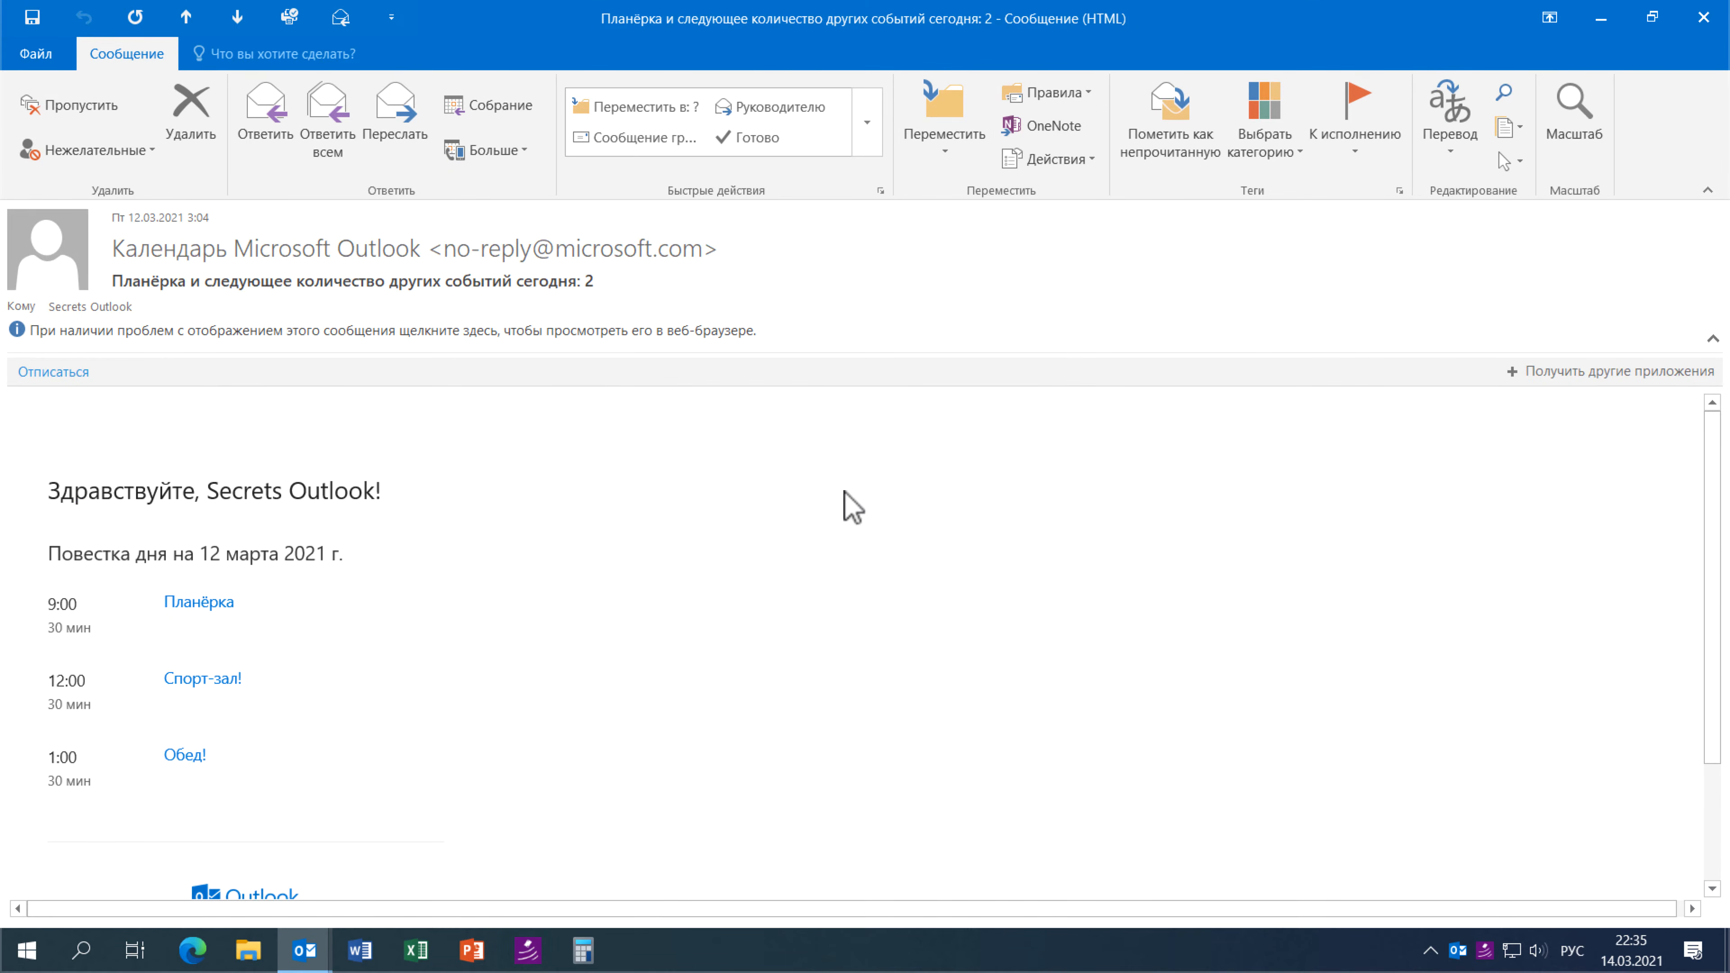
{"action": "left_click", "coordinate": [1700, 27]}
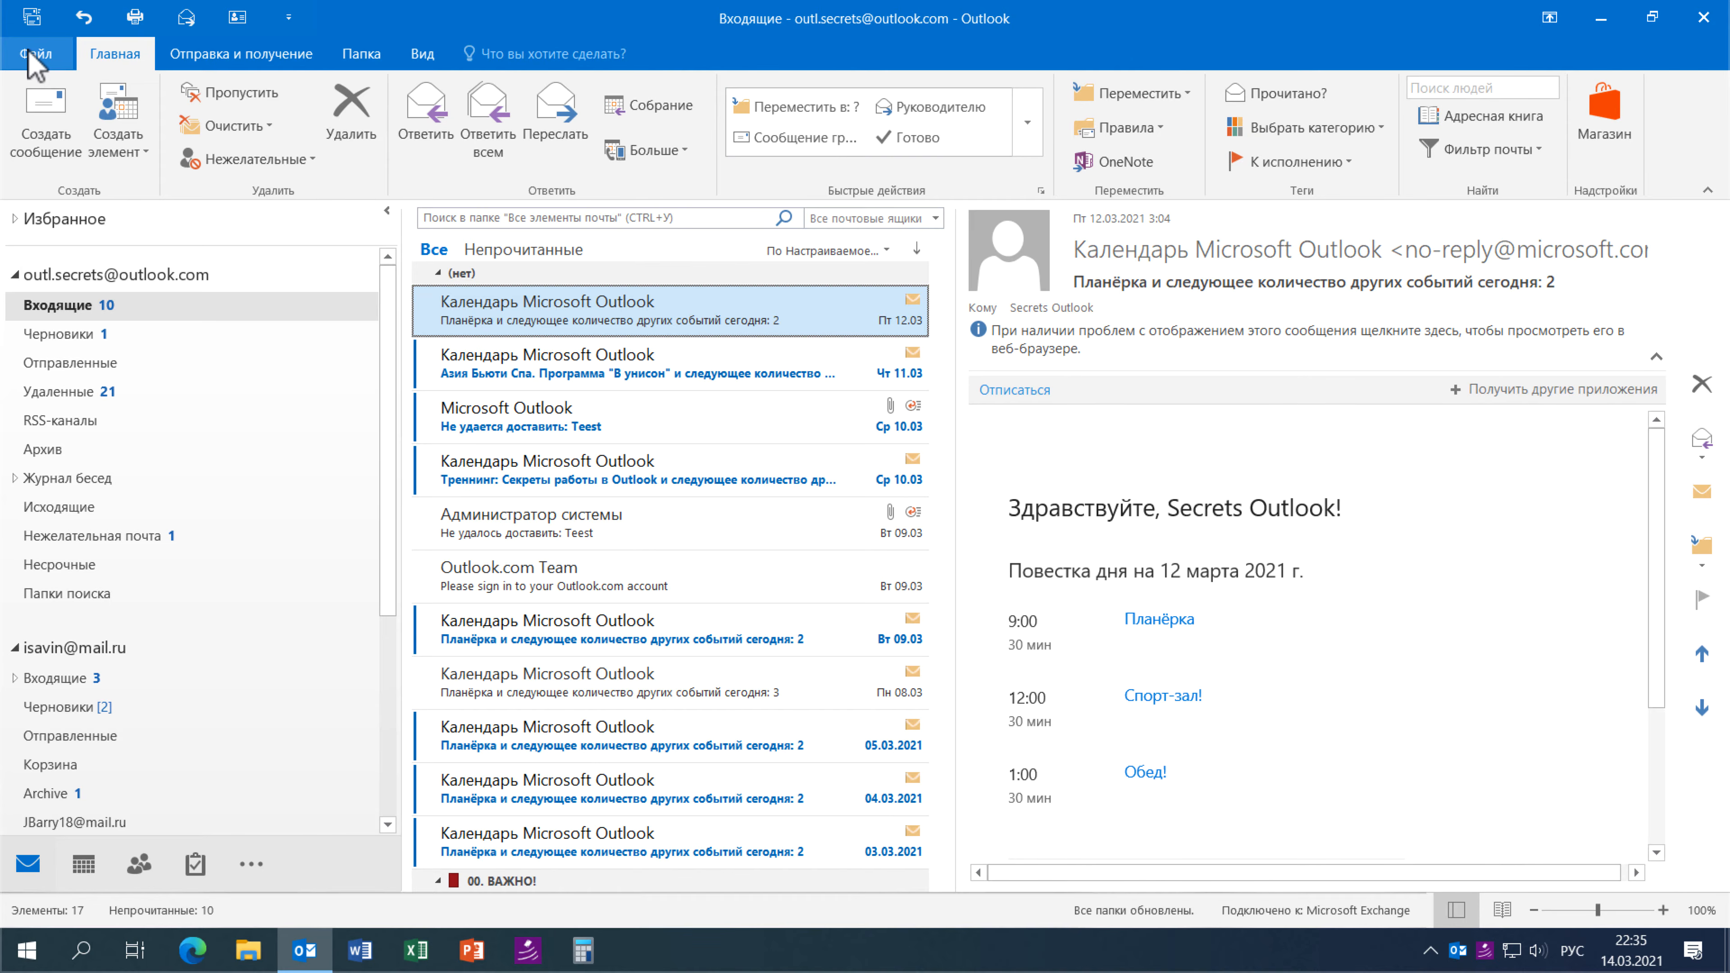
- In a new message, select and delete the automatically inserted signature
{"action": "left_click", "coordinate": [49, 129]}
{"action": "left_click", "coordinate": [175, 385]}
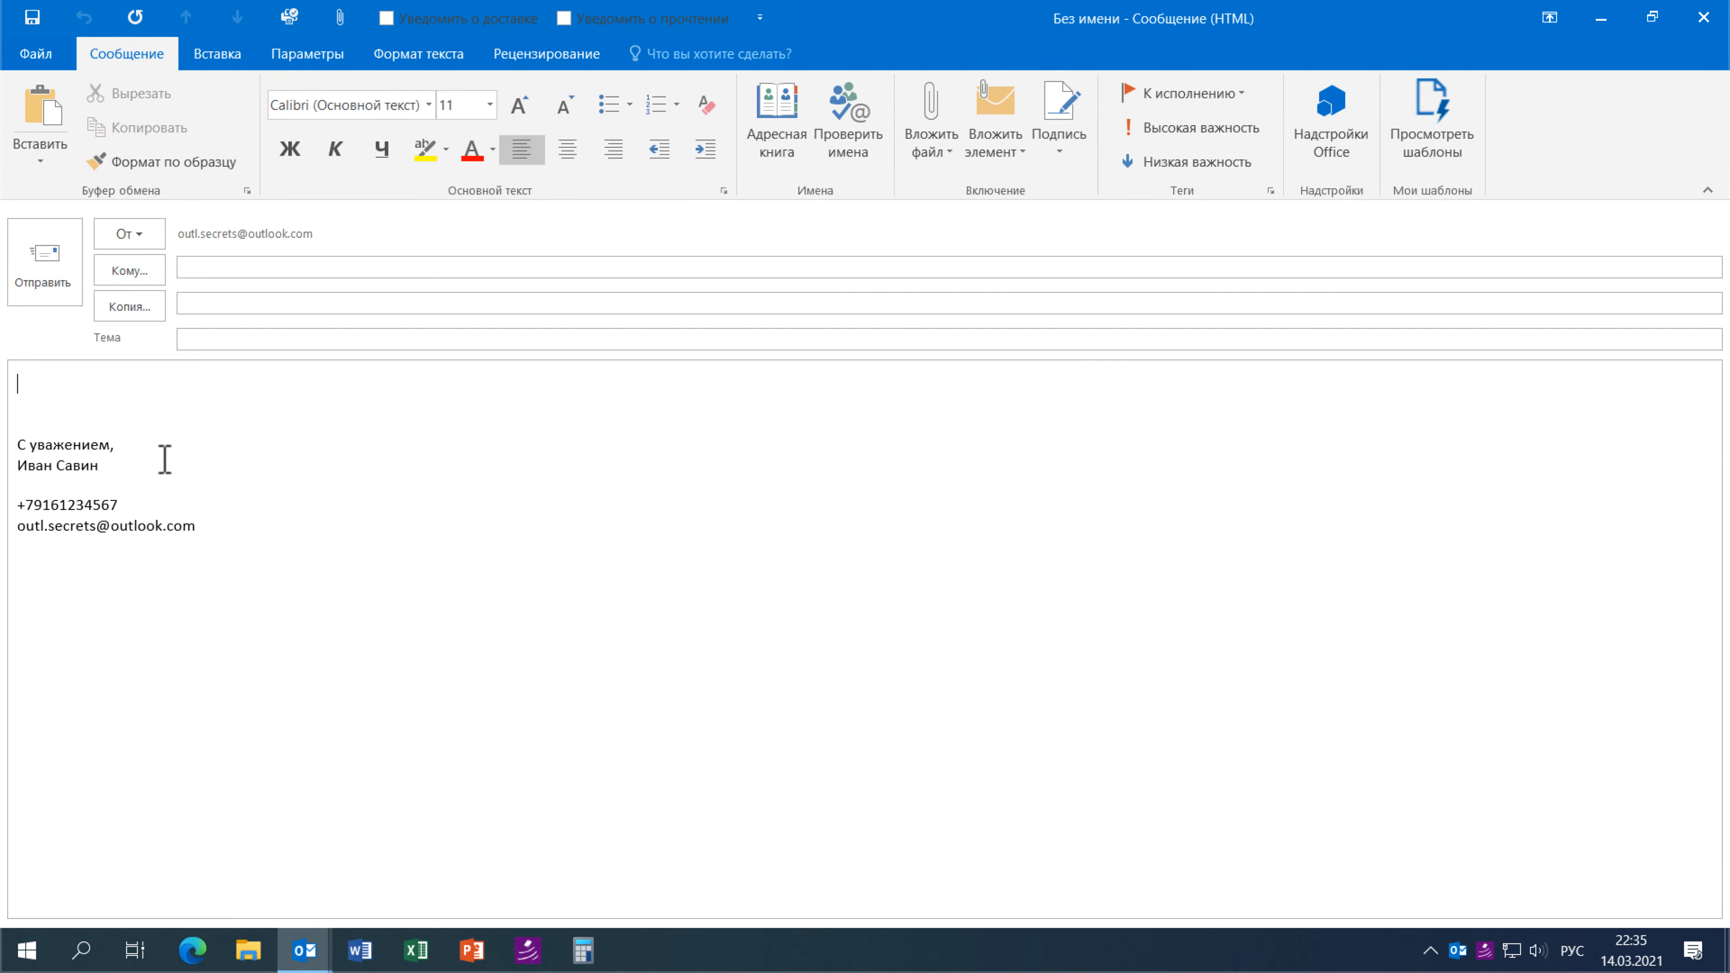
{"action": "left_click", "coordinate": [154, 470]}
{"action": "key", "text": "Return"}
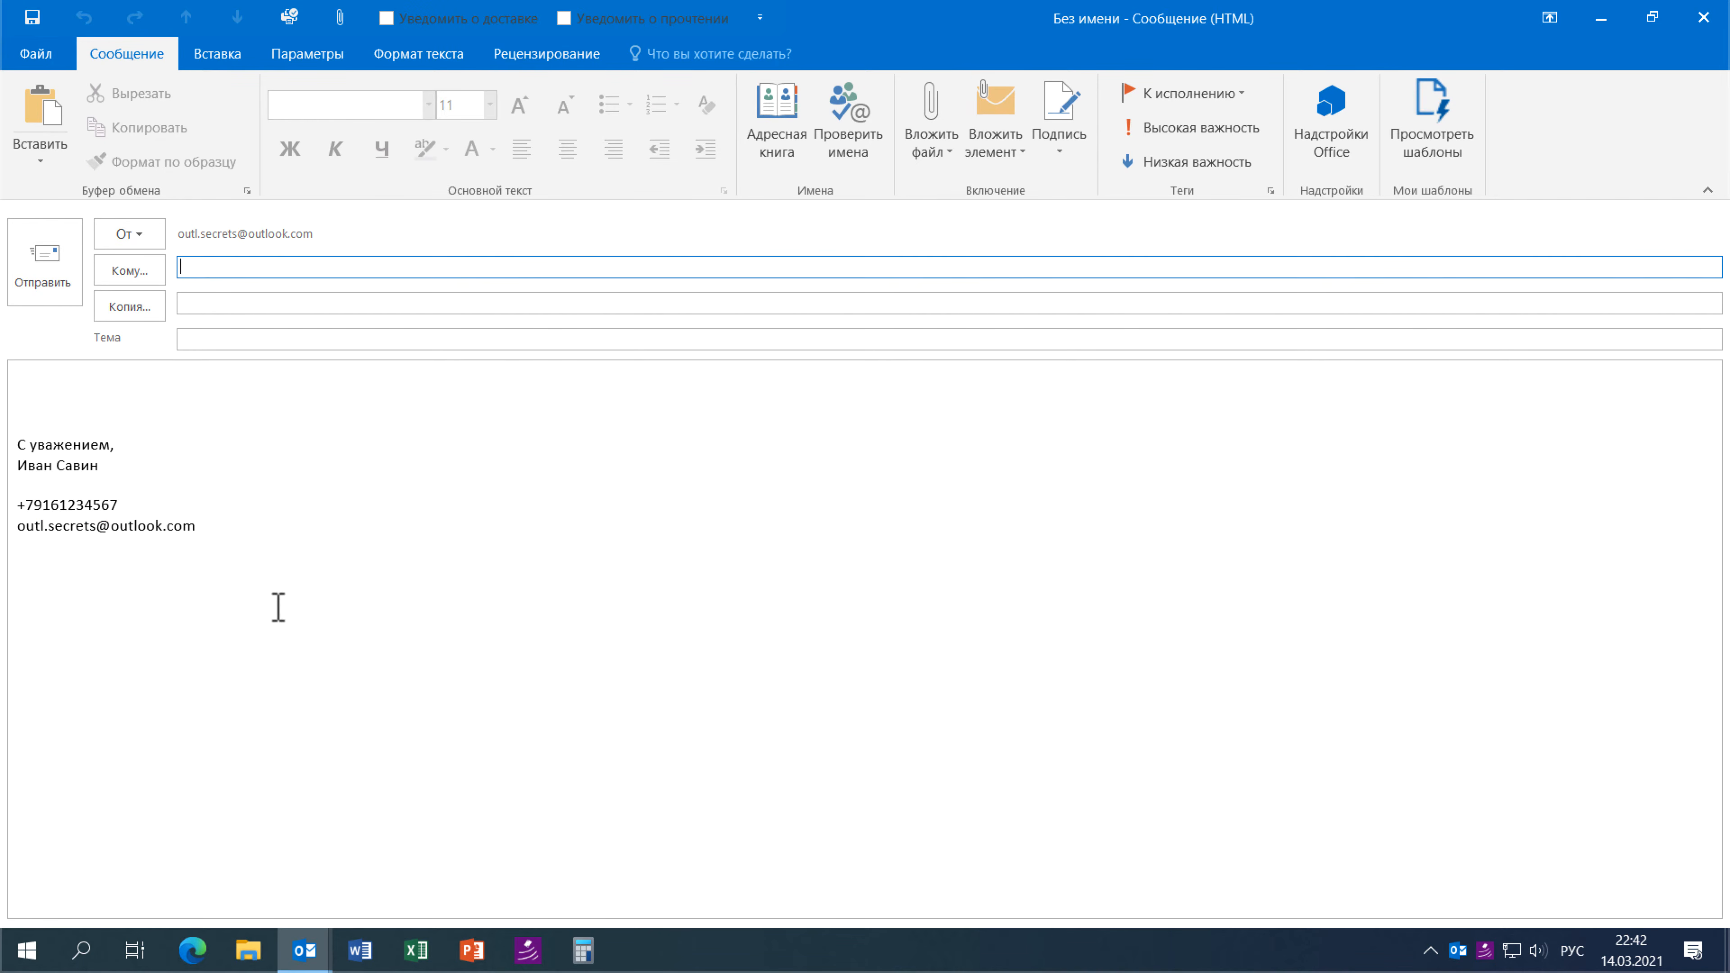
{"action": "left_click_drag", "start_coordinate": [274, 606], "coordinate": [13, 366]}
{"action": "key", "text": "Delete"}
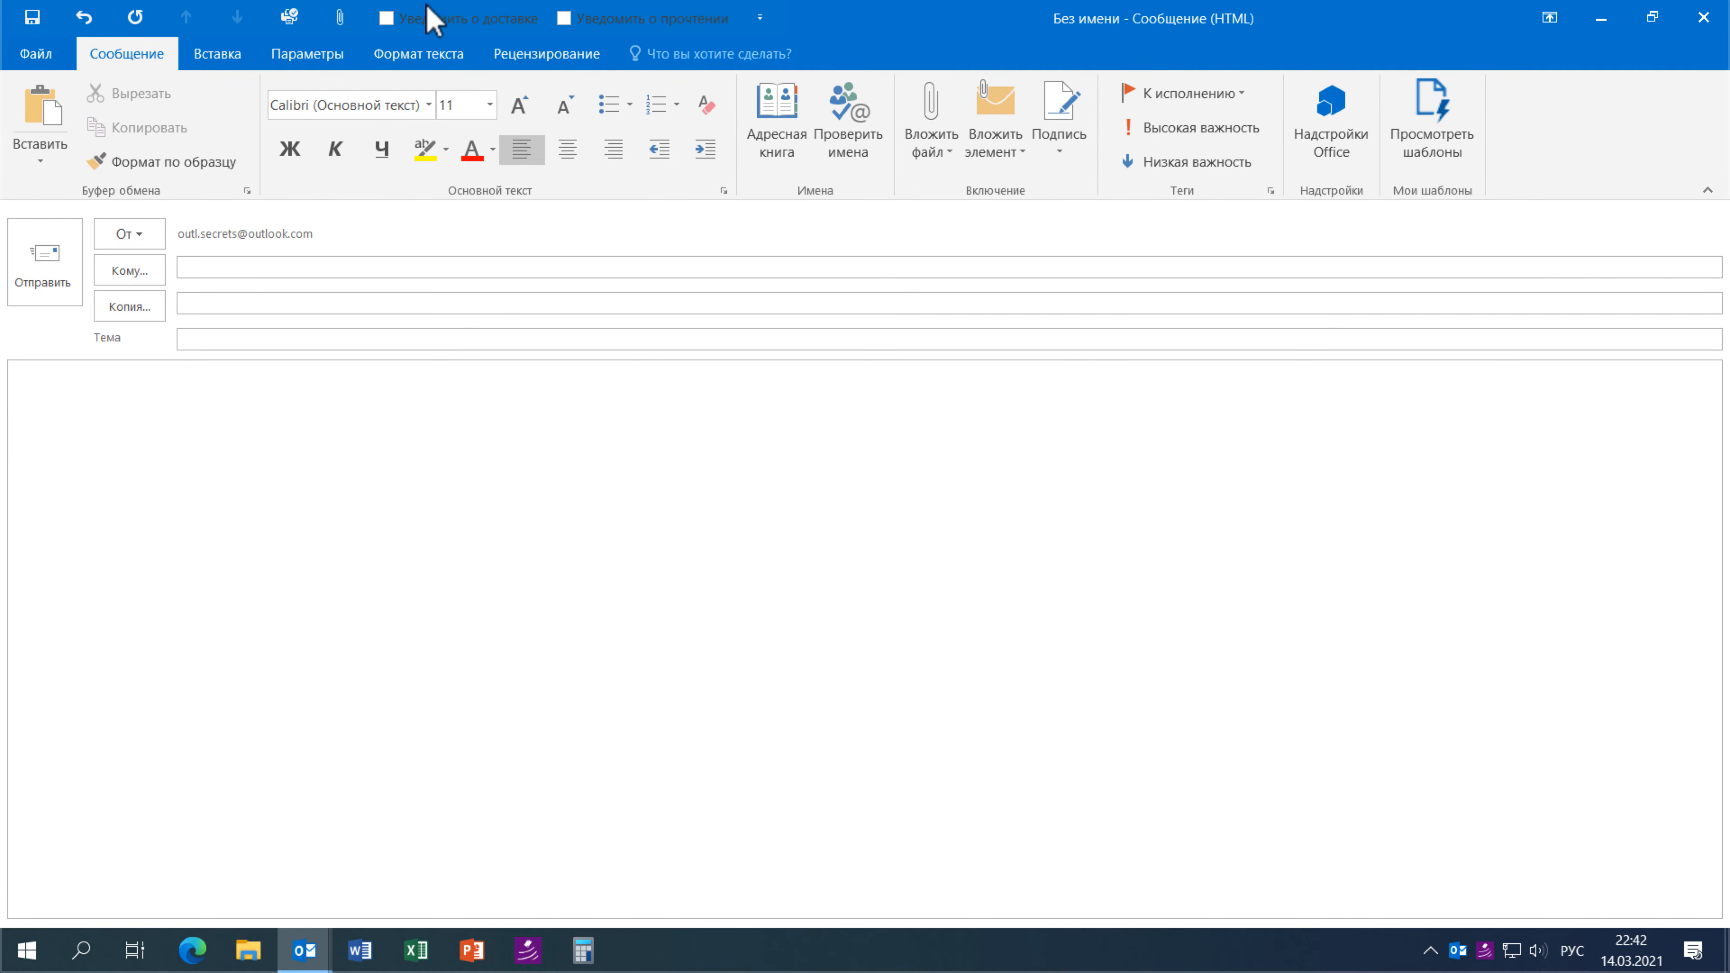
- Switch the message format to Формат HTML
{"action": "left_click", "coordinate": [422, 63]}
{"action": "left_click", "coordinate": [181, 106]}
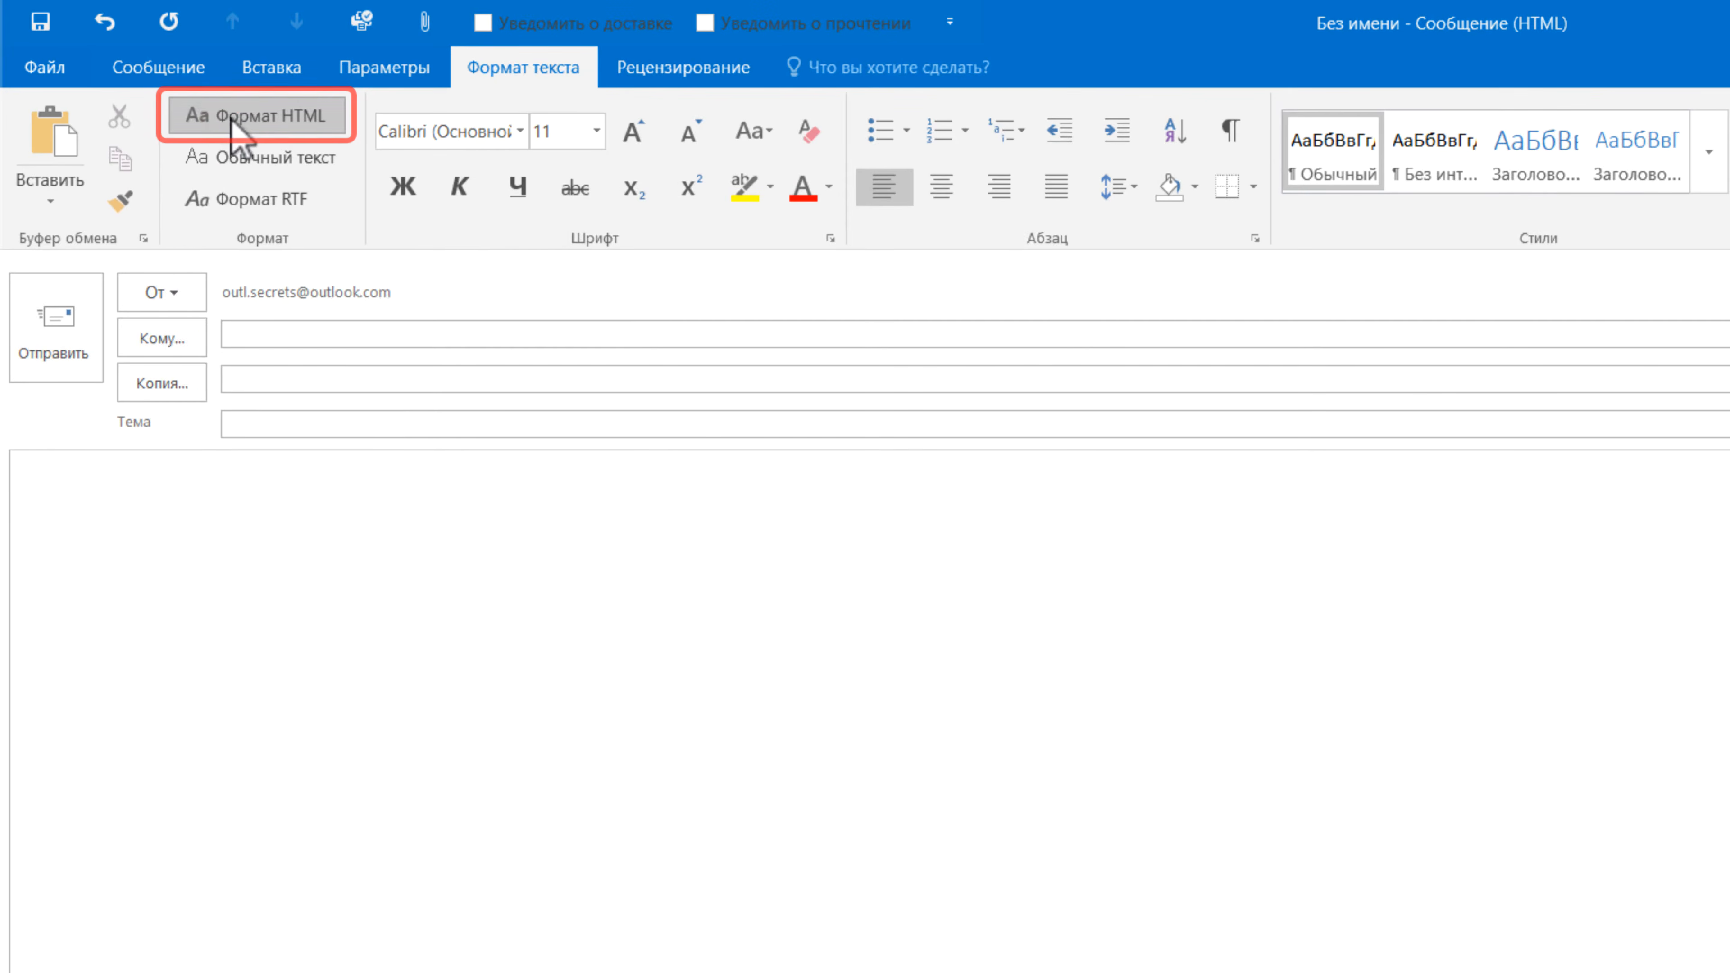
{"action": "left_click", "coordinate": [166, 69]}
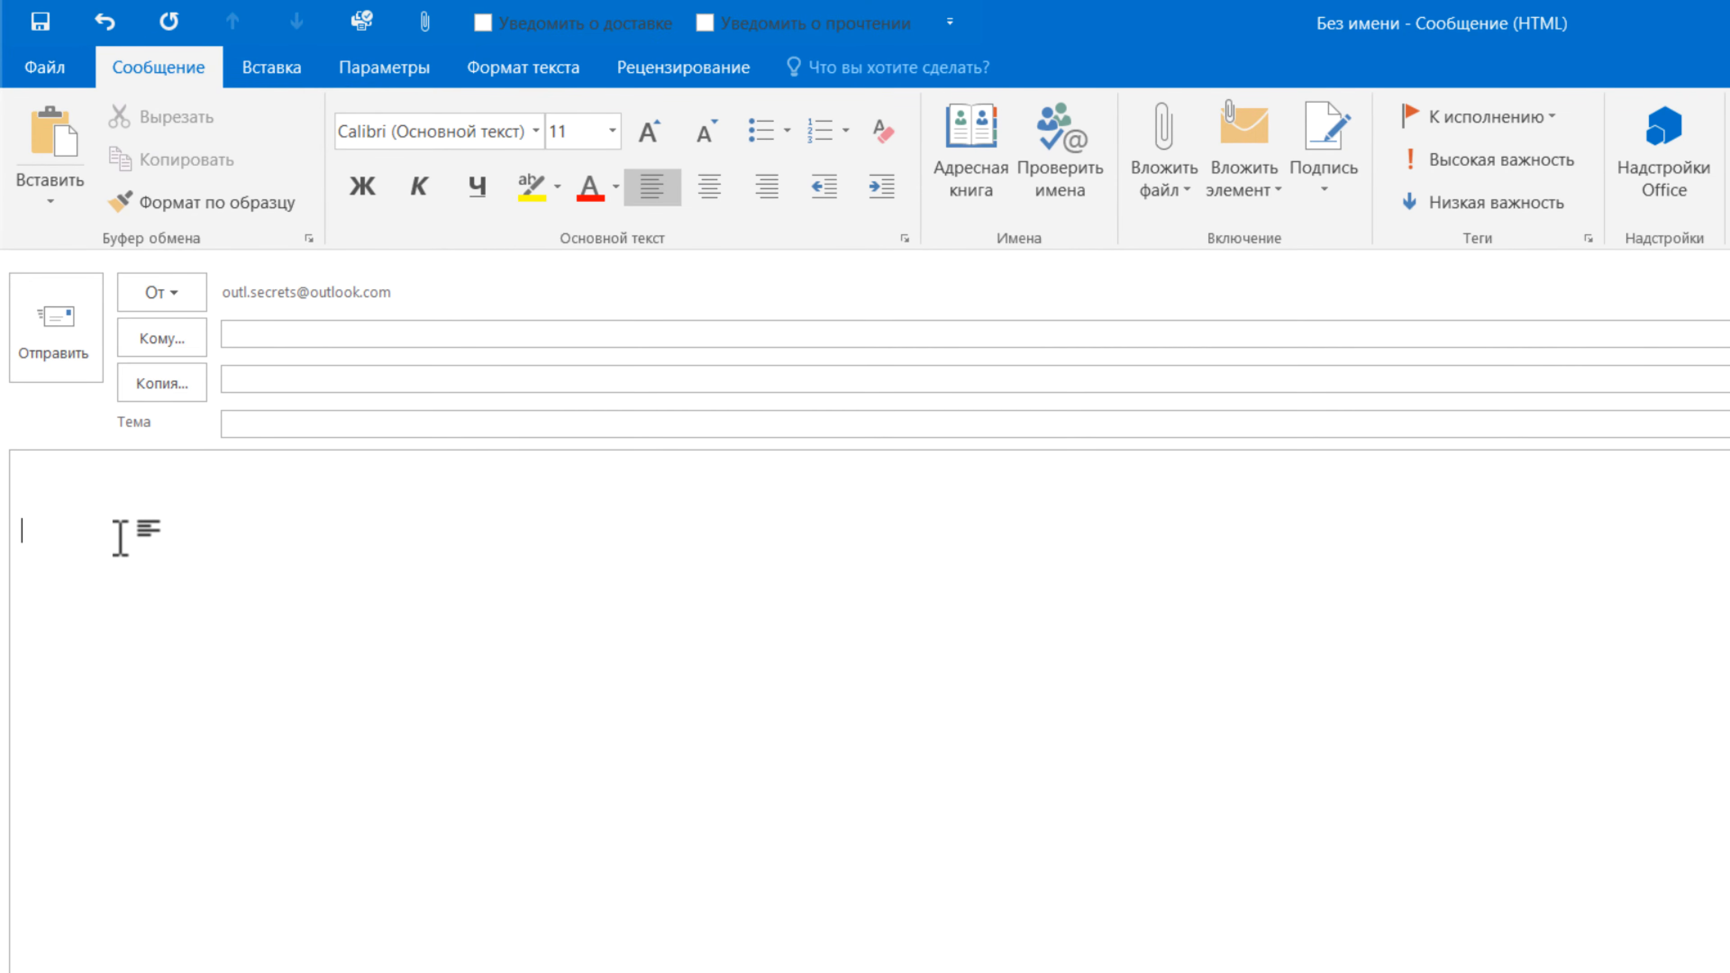
- Type the sign-off with the closing, sender's name, phone number and e-mail address on separate lines
{"action": "type", "text": "С уважением,"}
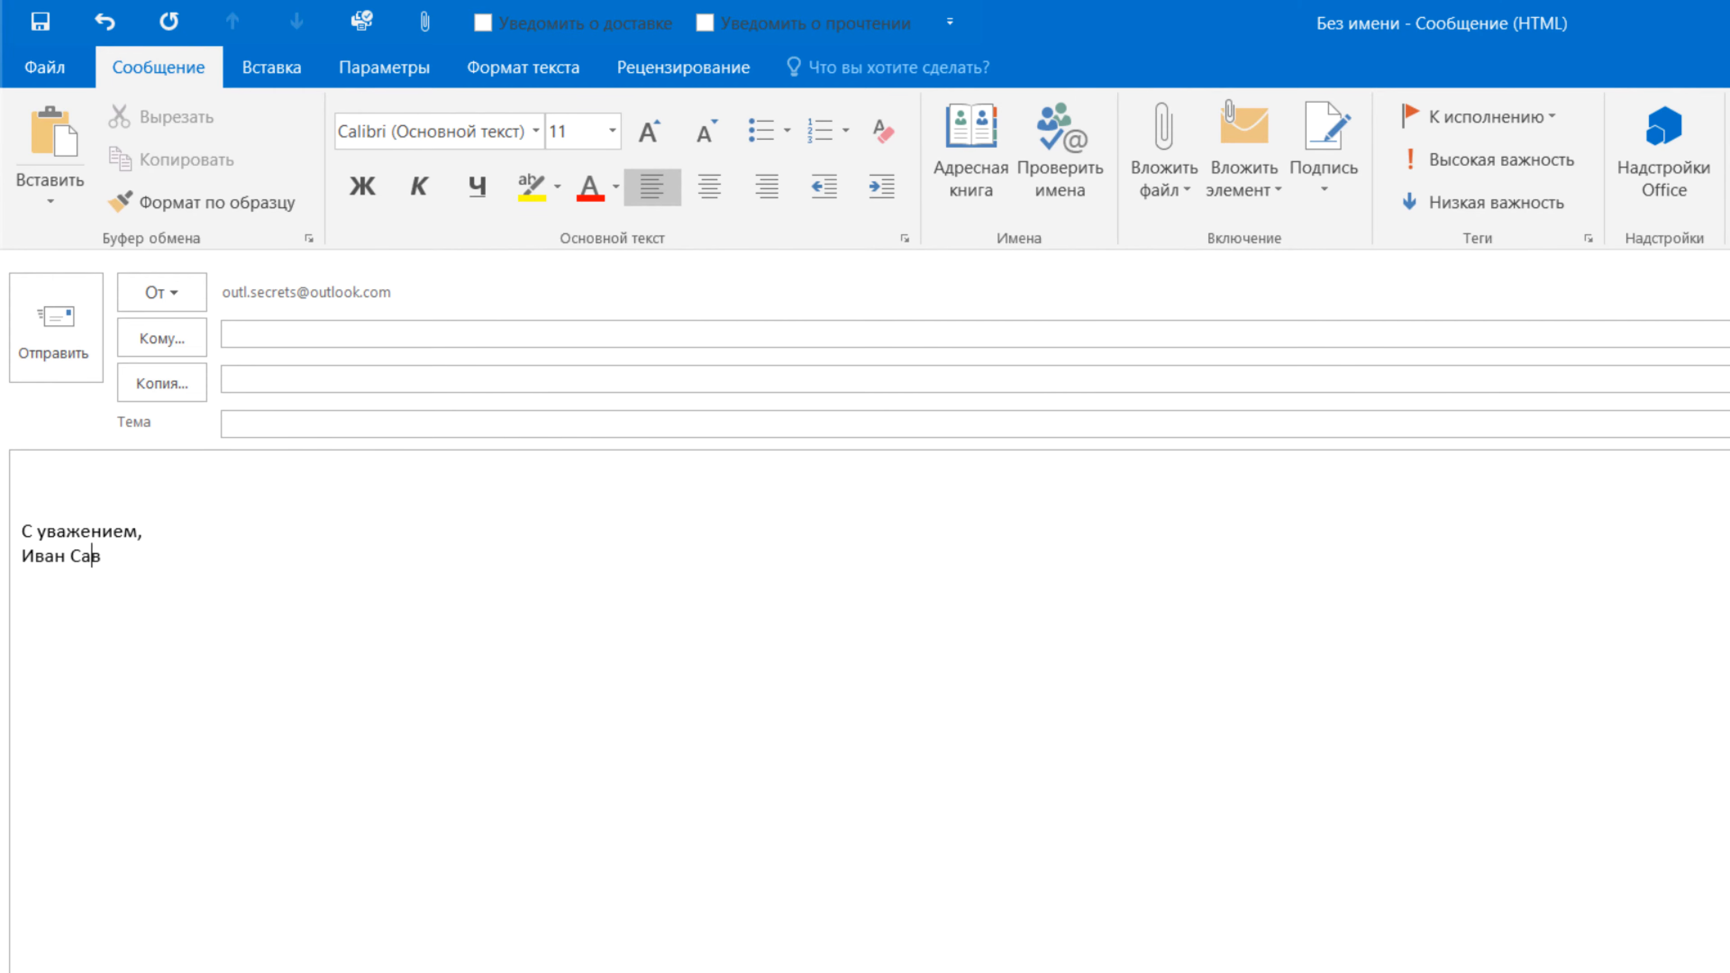
{"action": "key", "text": "Return"}
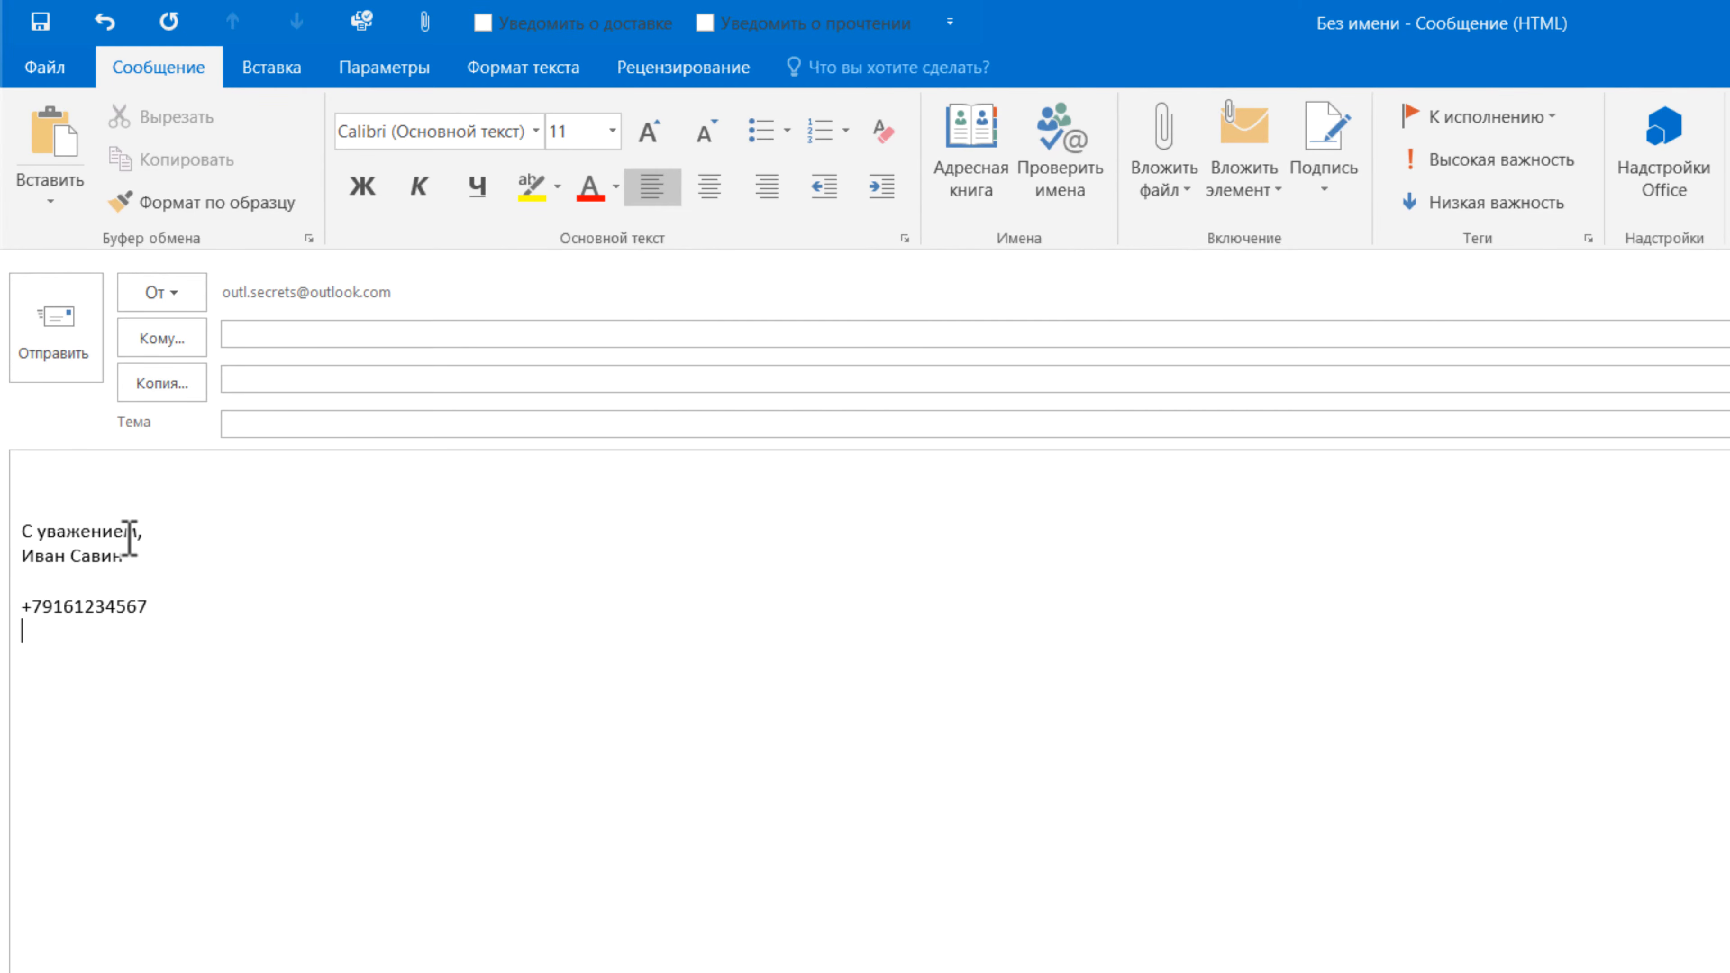
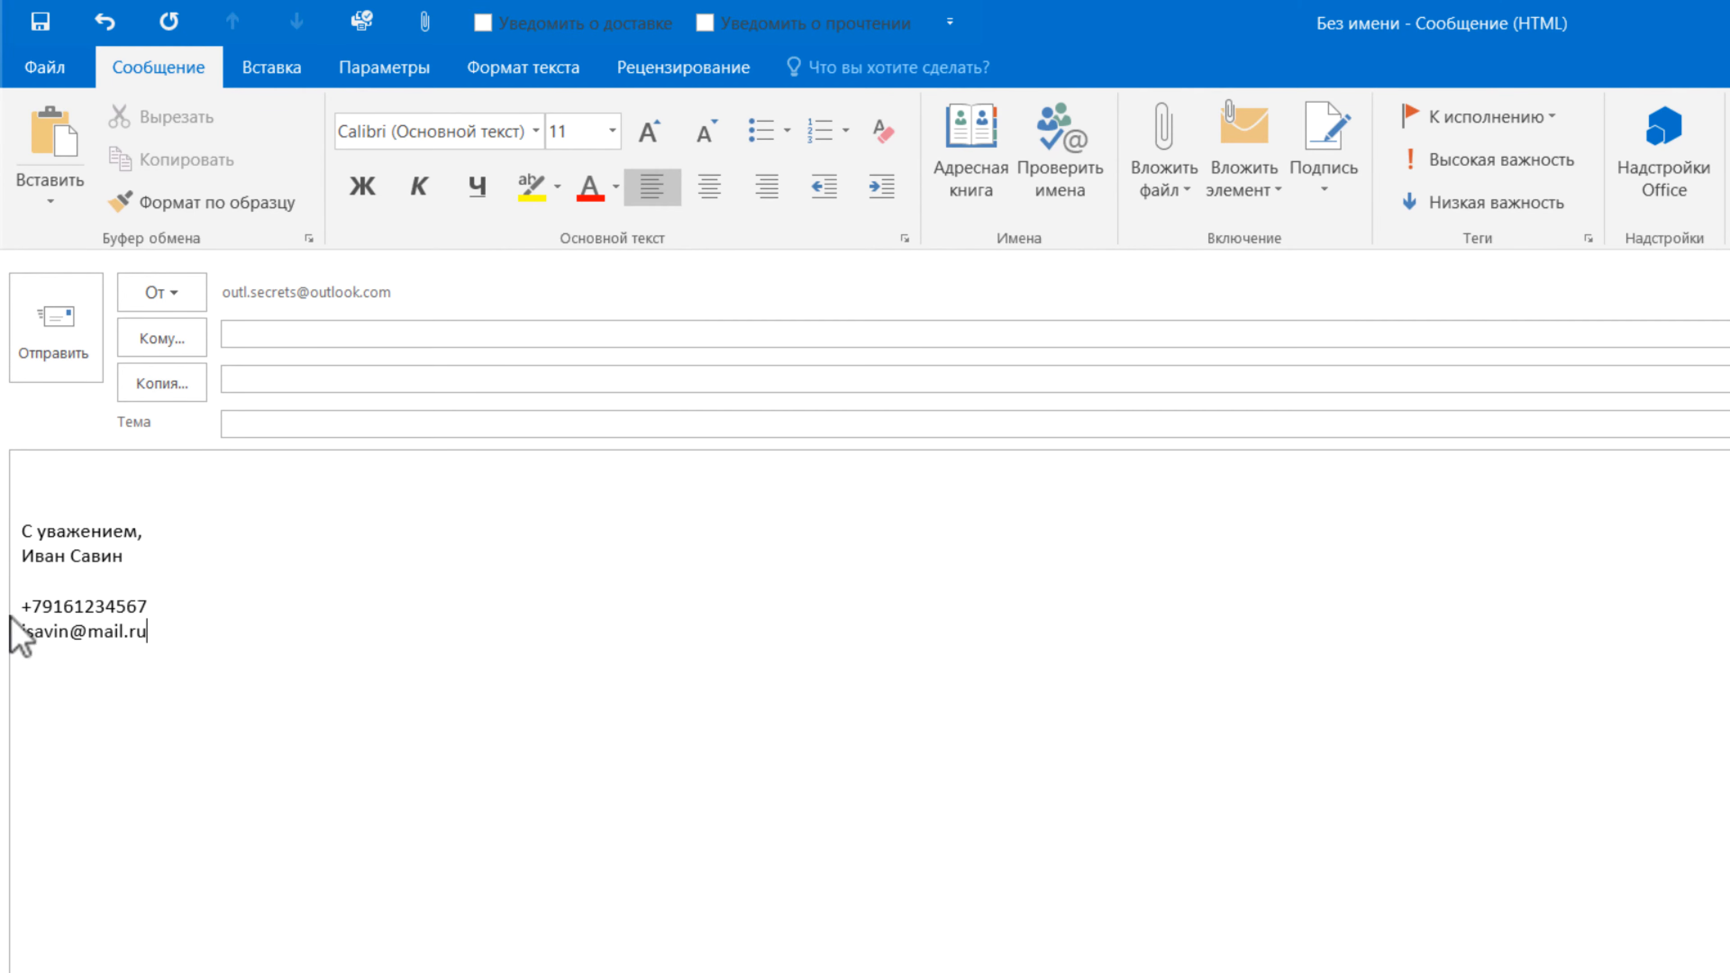
{"action": "left_click", "coordinate": [21, 606]}
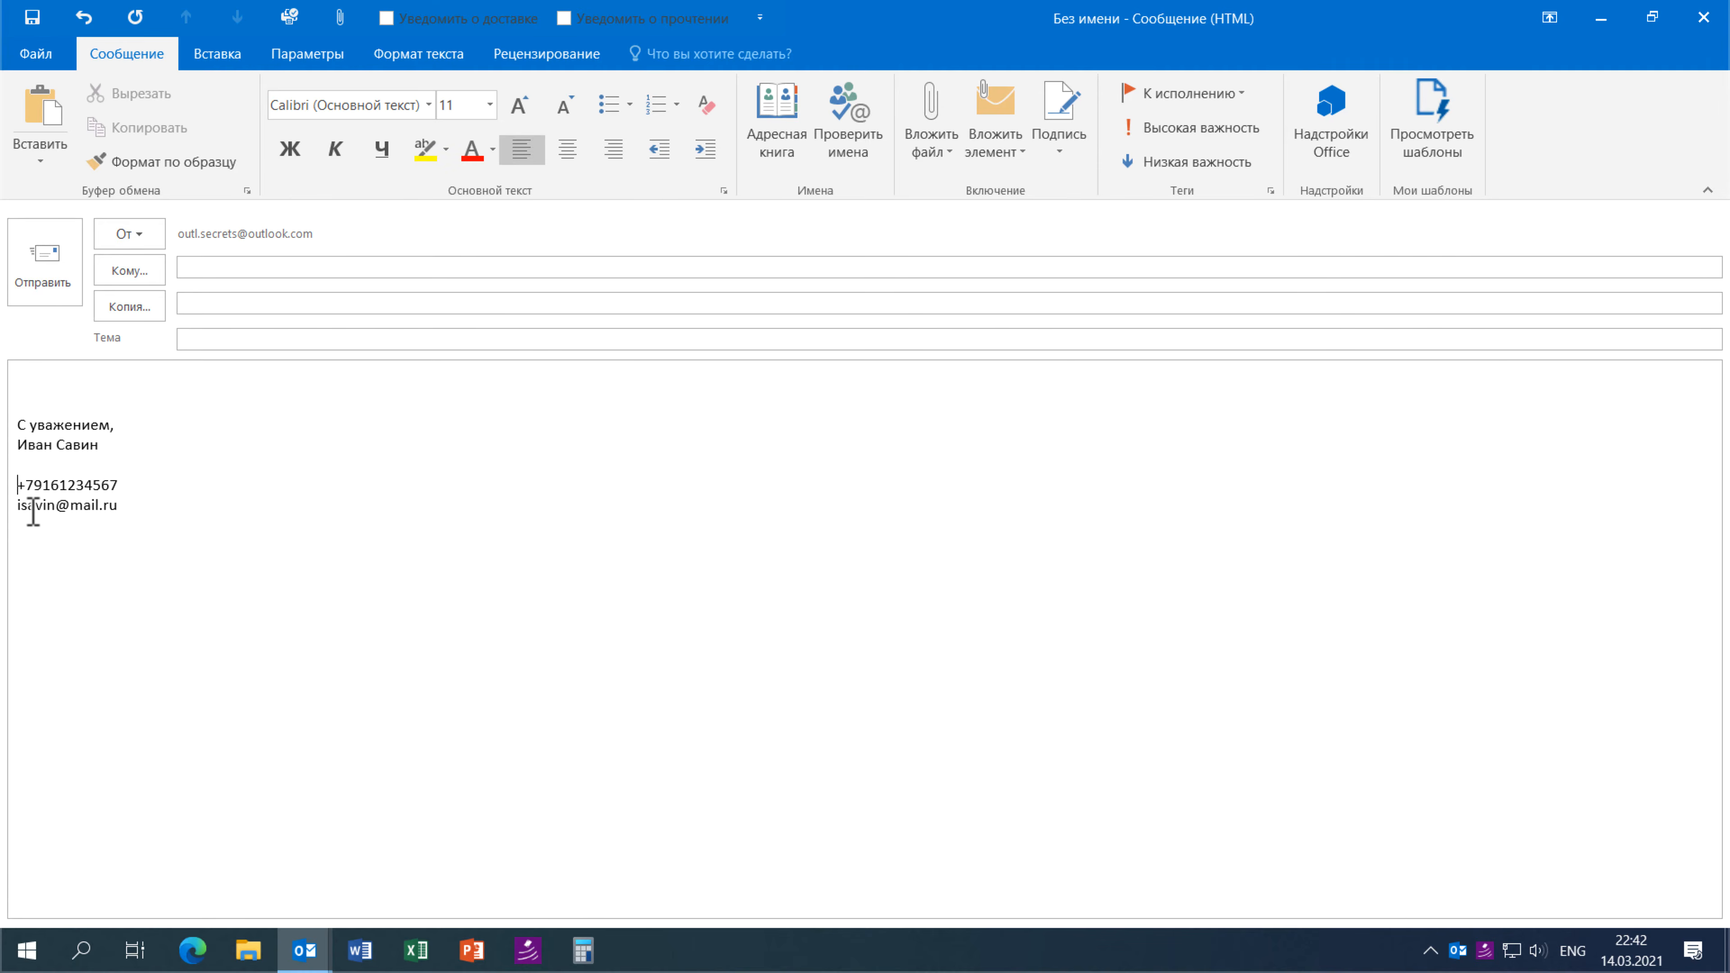
- Insert a phone emoji before the number and an envelope before the e-mail, making it a link
{"action": "key", "text": "super+semicolon"}
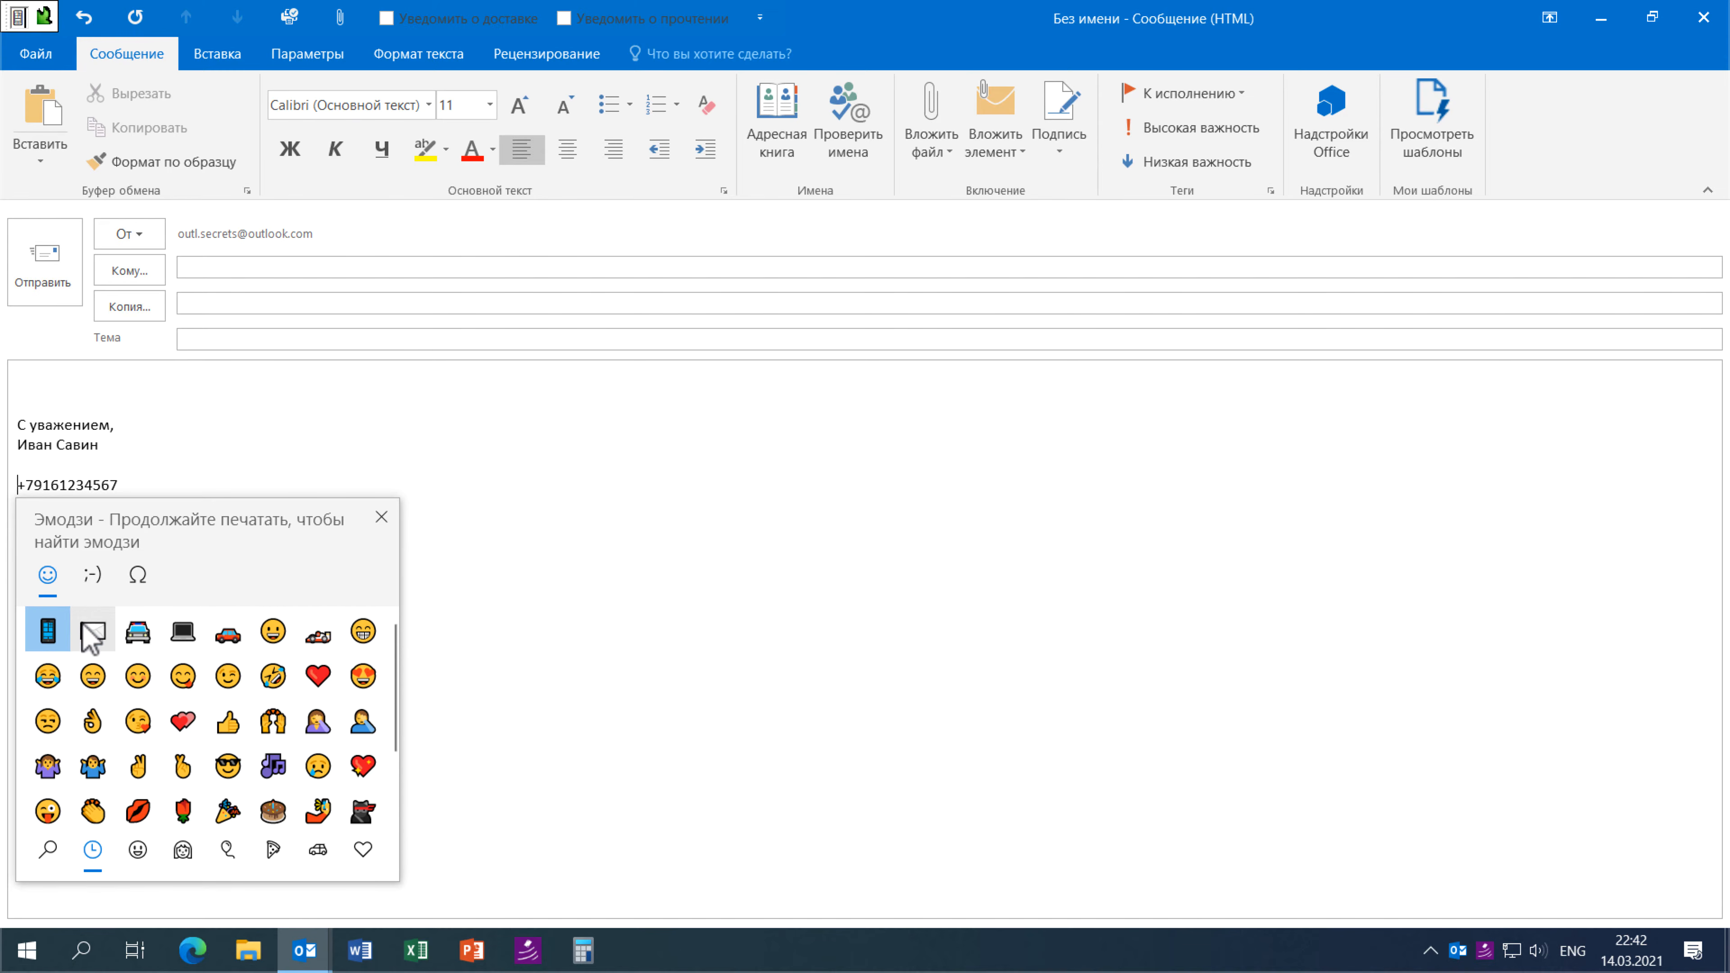
{"action": "key", "text": "Return"}
{"action": "left_click", "coordinate": [102, 494]}
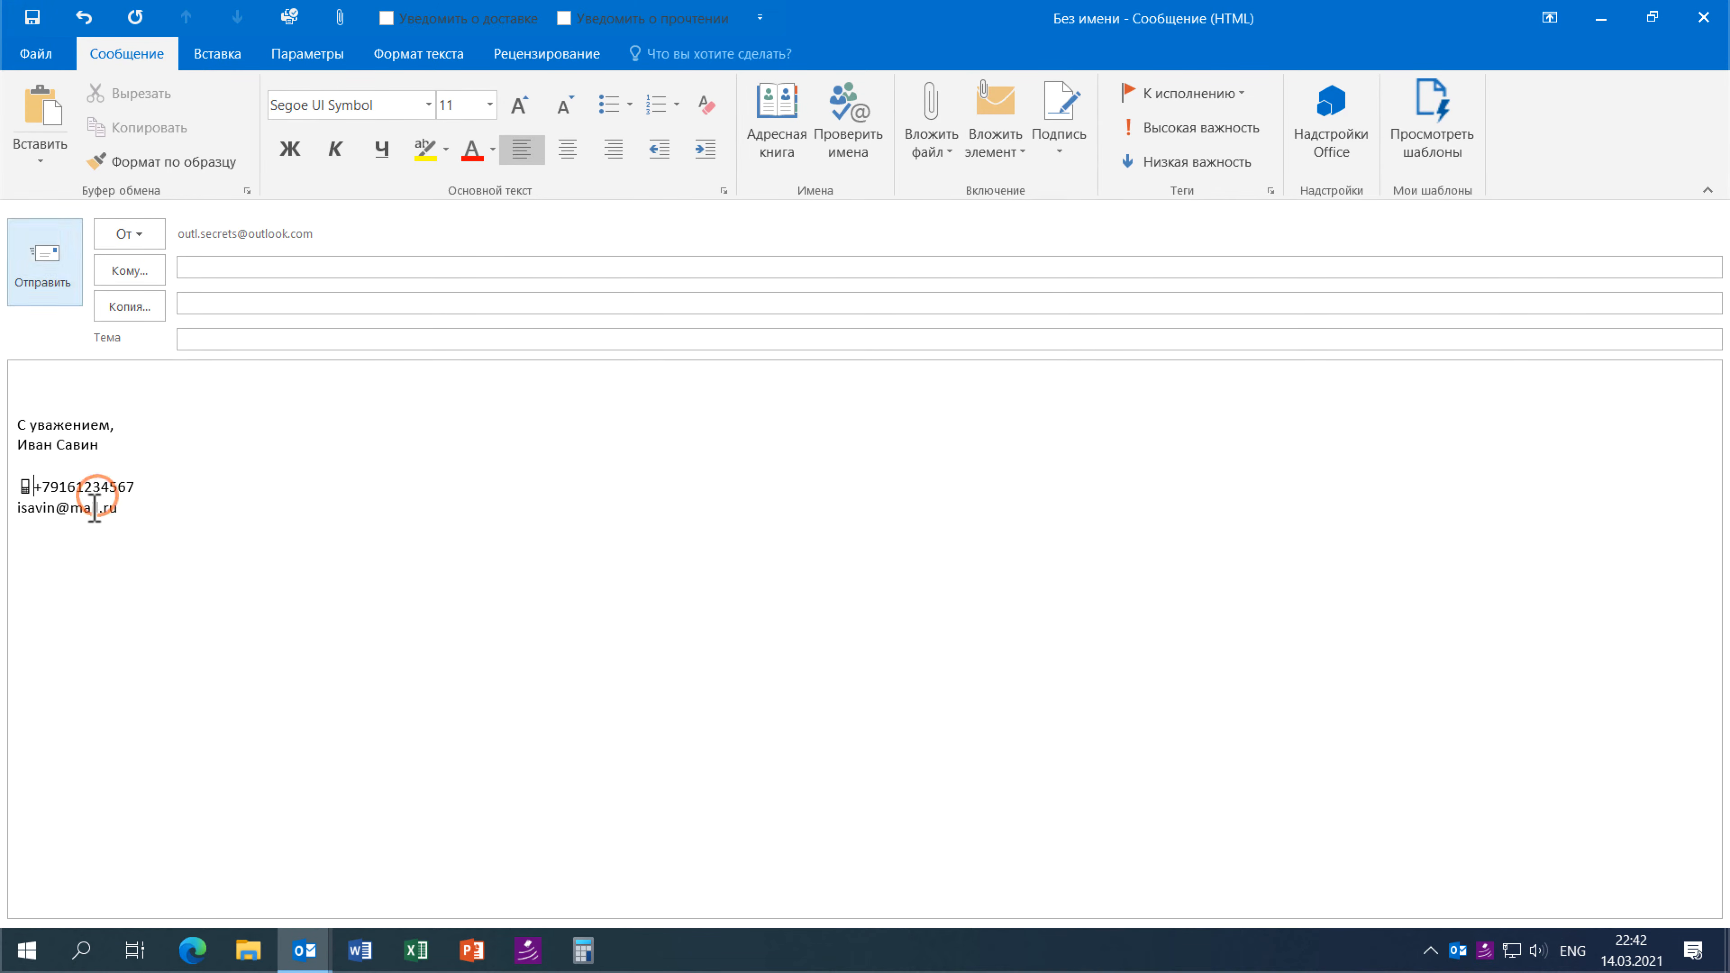
{"action": "left_click", "coordinate": [37, 529]}
{"action": "key", "text": "super+period"}
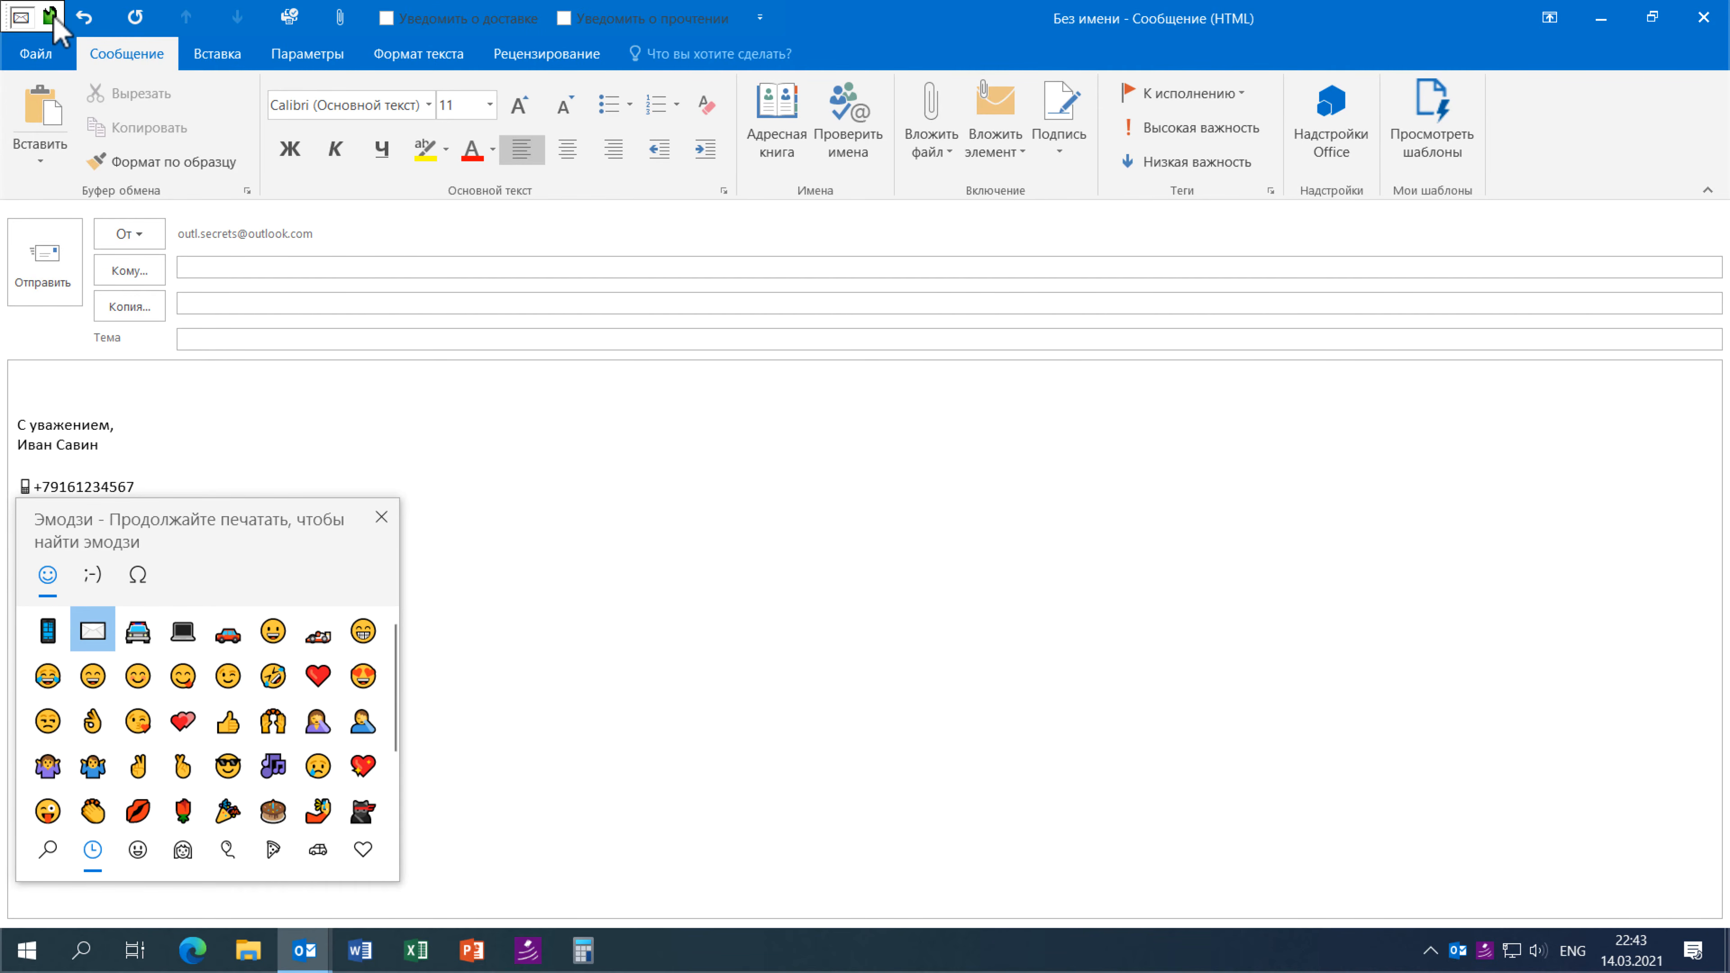
{"action": "key", "text": "Return"}
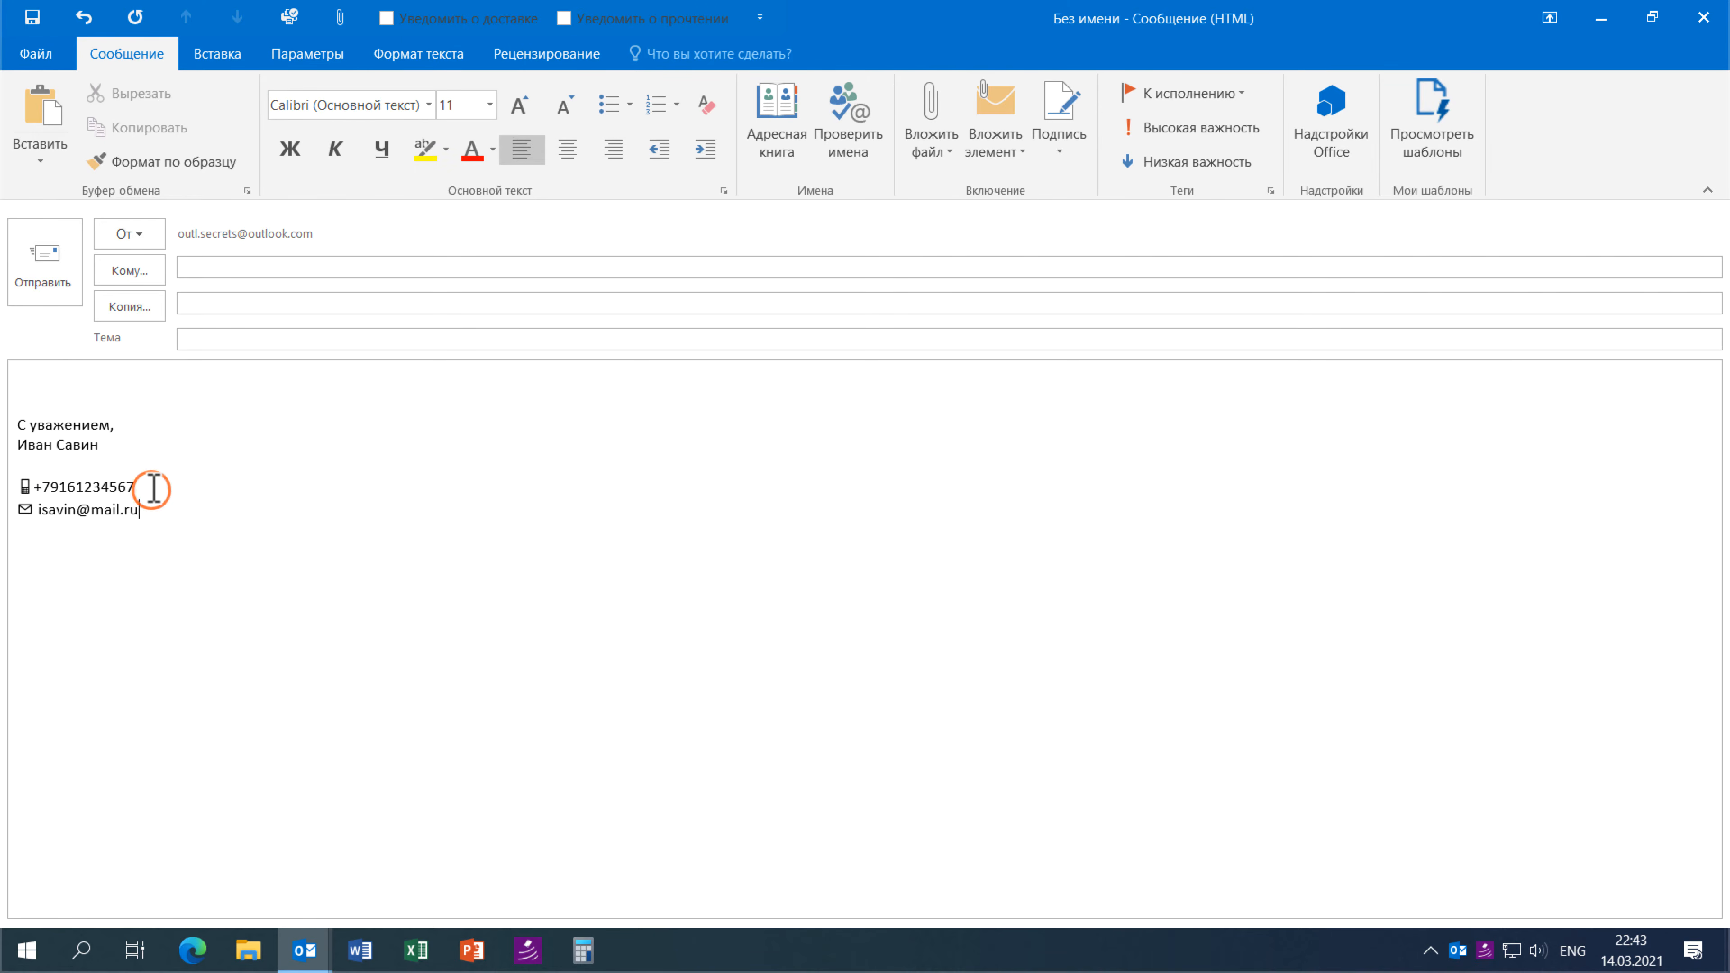
{"action": "left_click", "coordinate": [159, 511]}
{"action": "key", "text": "Return"}
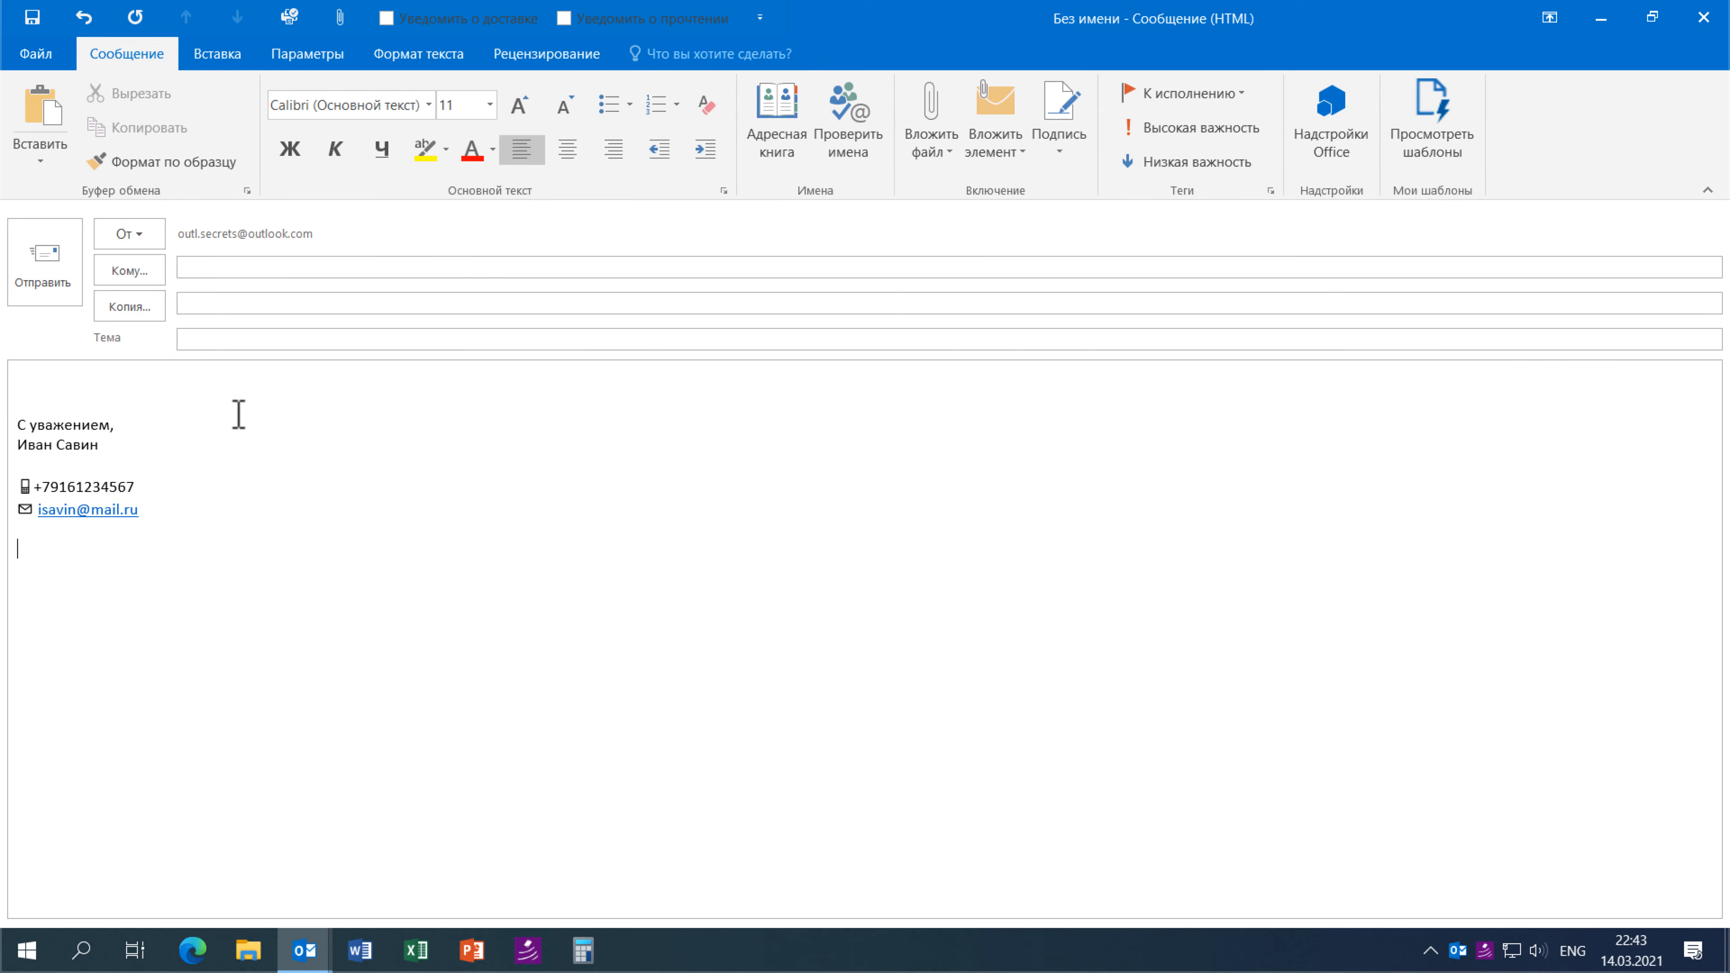
- Insert the picture Мудрости Лого.jpg from Desktop > Outlook Secrets into the message
{"action": "left_click", "coordinate": [218, 54]}
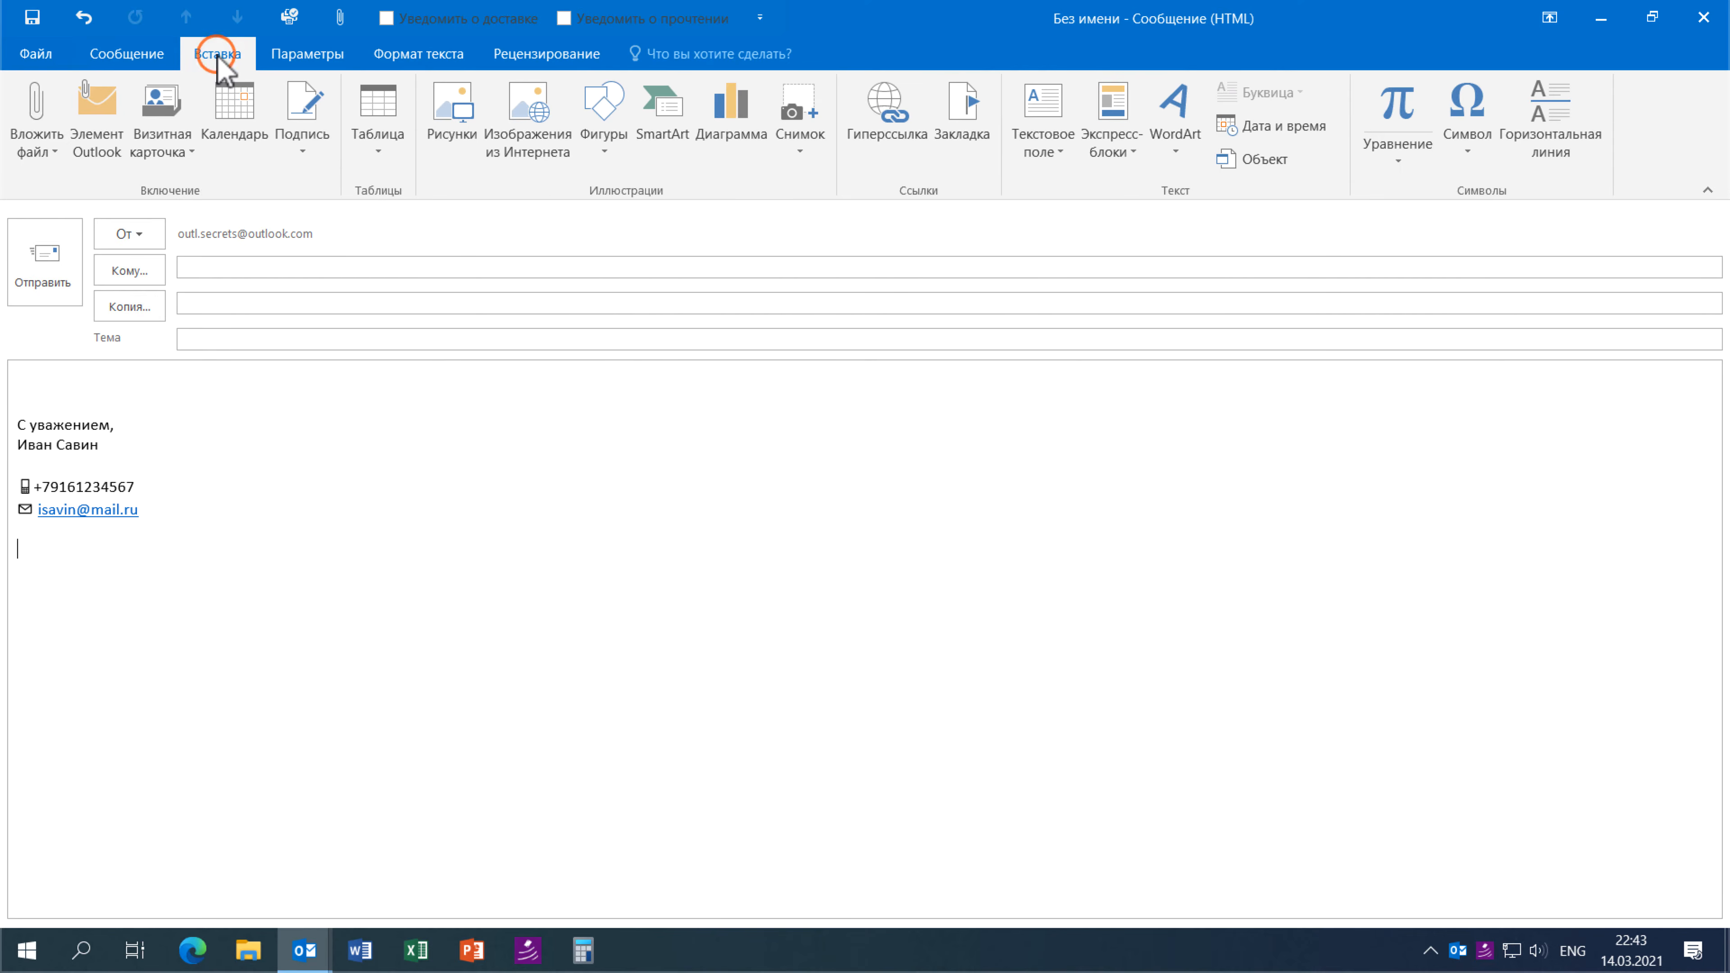
{"action": "left_click", "coordinate": [504, 262]}
{"action": "left_click", "coordinate": [452, 113]}
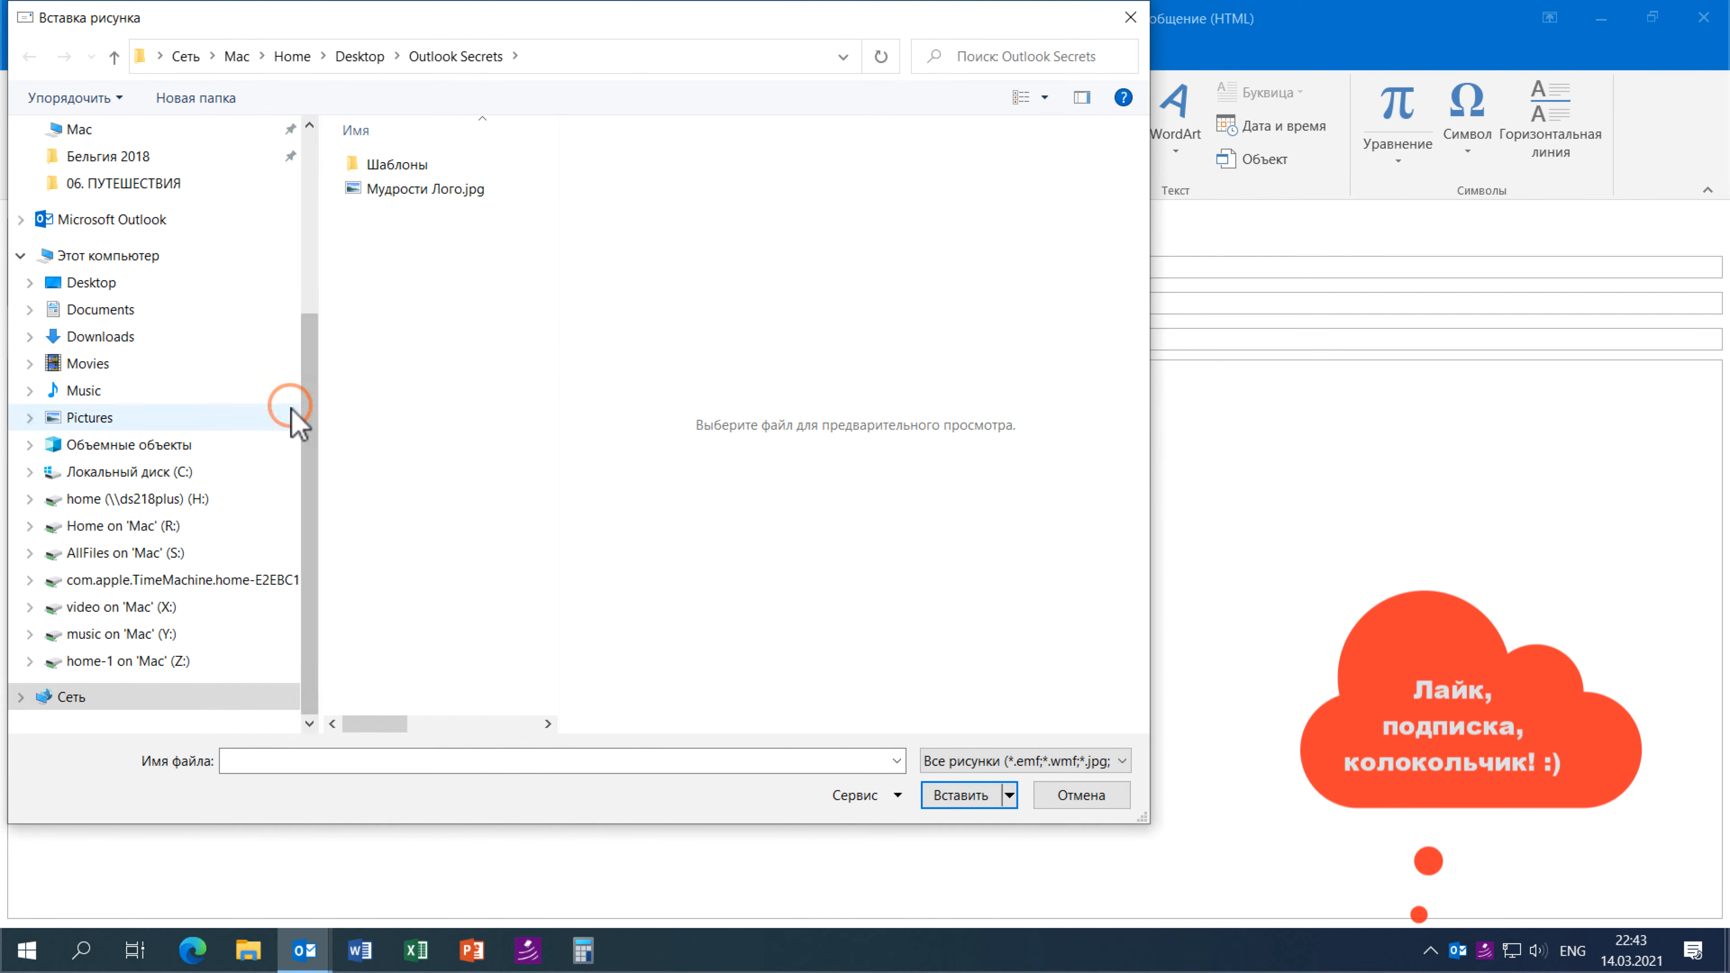
{"action": "left_click_drag", "start_coordinate": [305, 402], "coordinate": [223, 184]}
{"action": "left_click", "coordinate": [77, 176]}
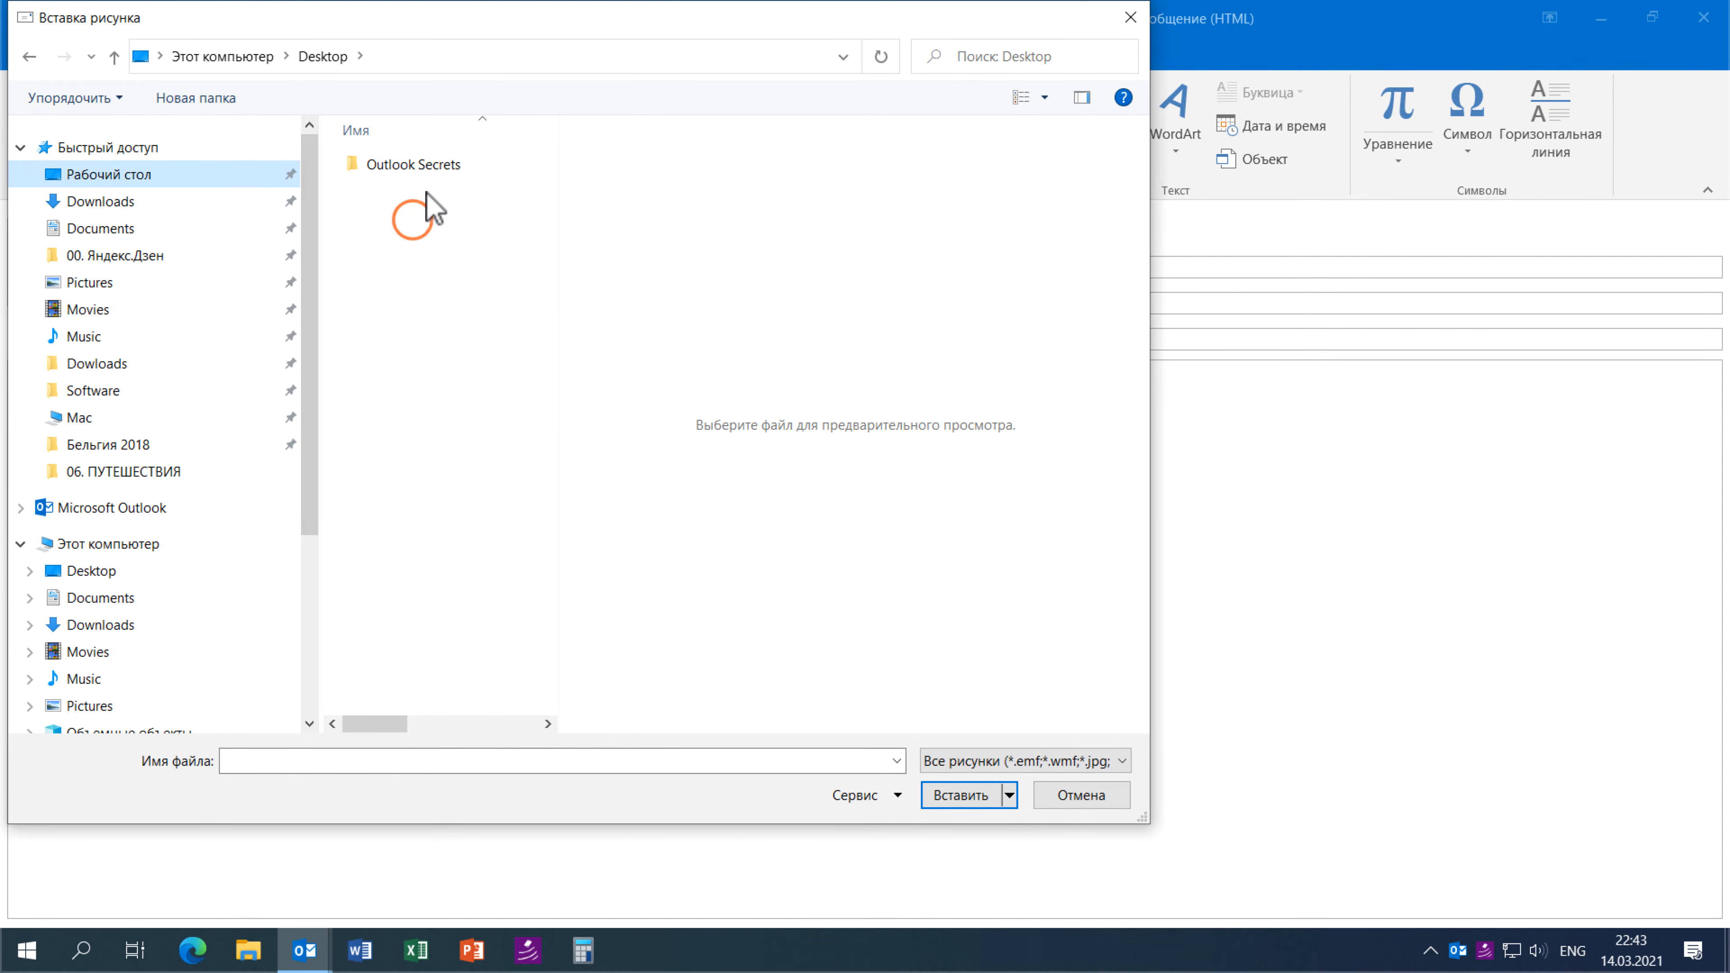
{"action": "double_click", "coordinate": [419, 164]}
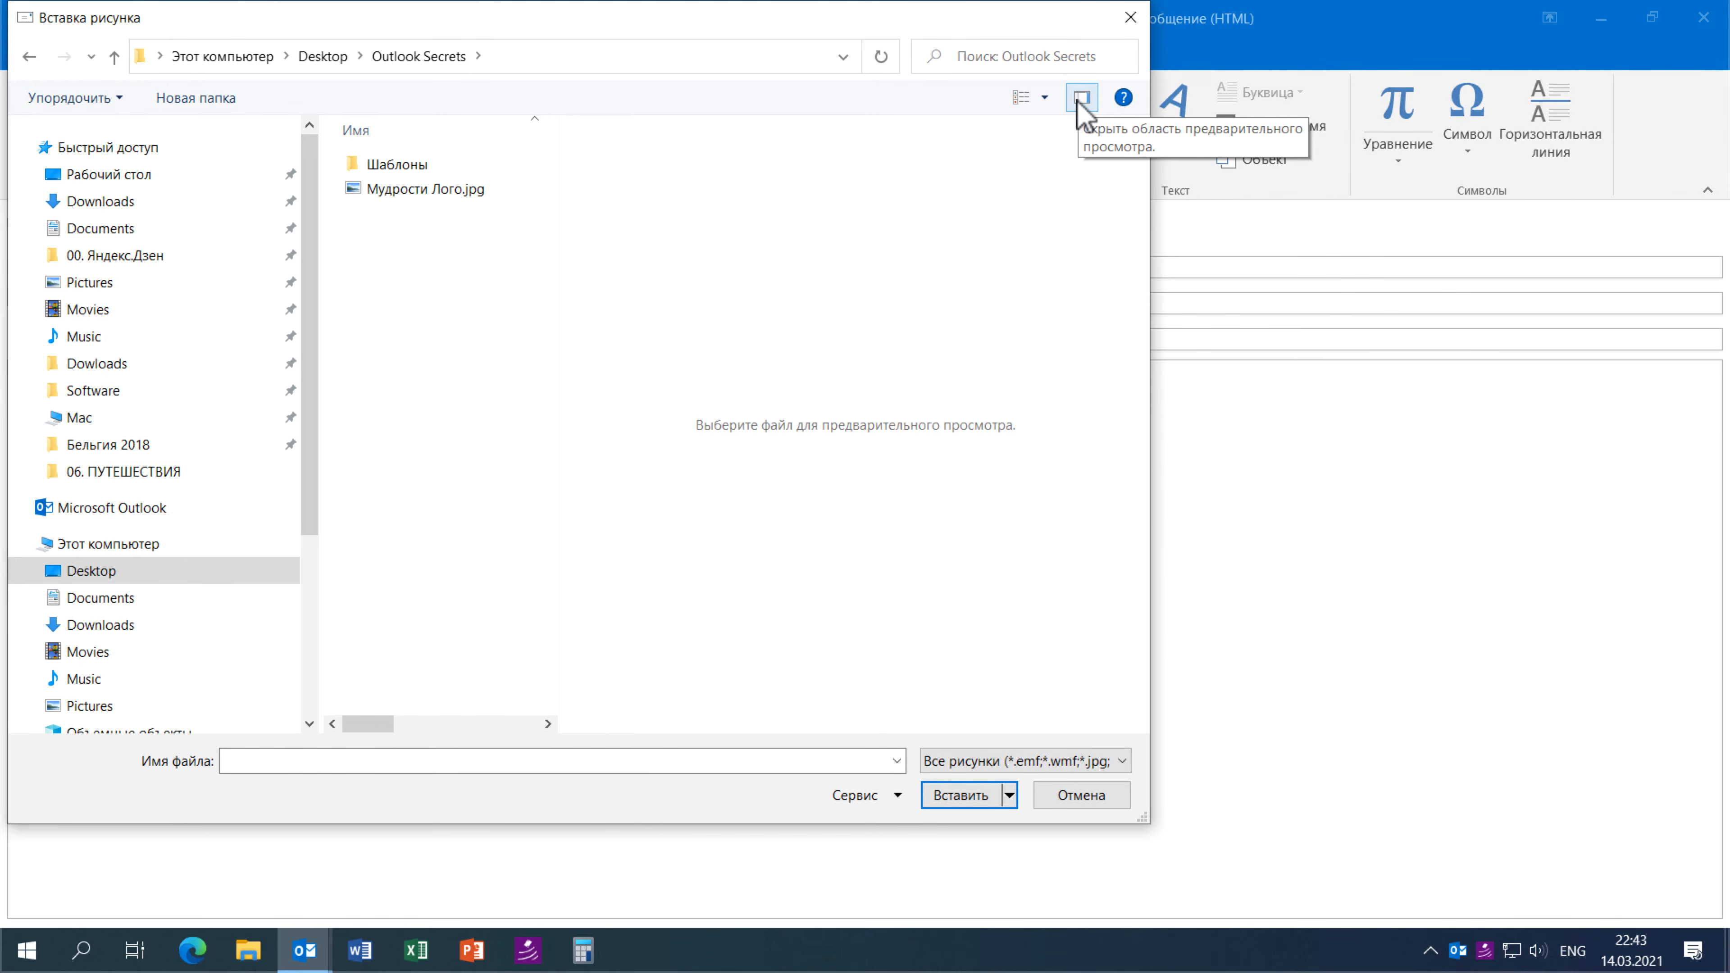
{"action": "left_click", "coordinate": [382, 192]}
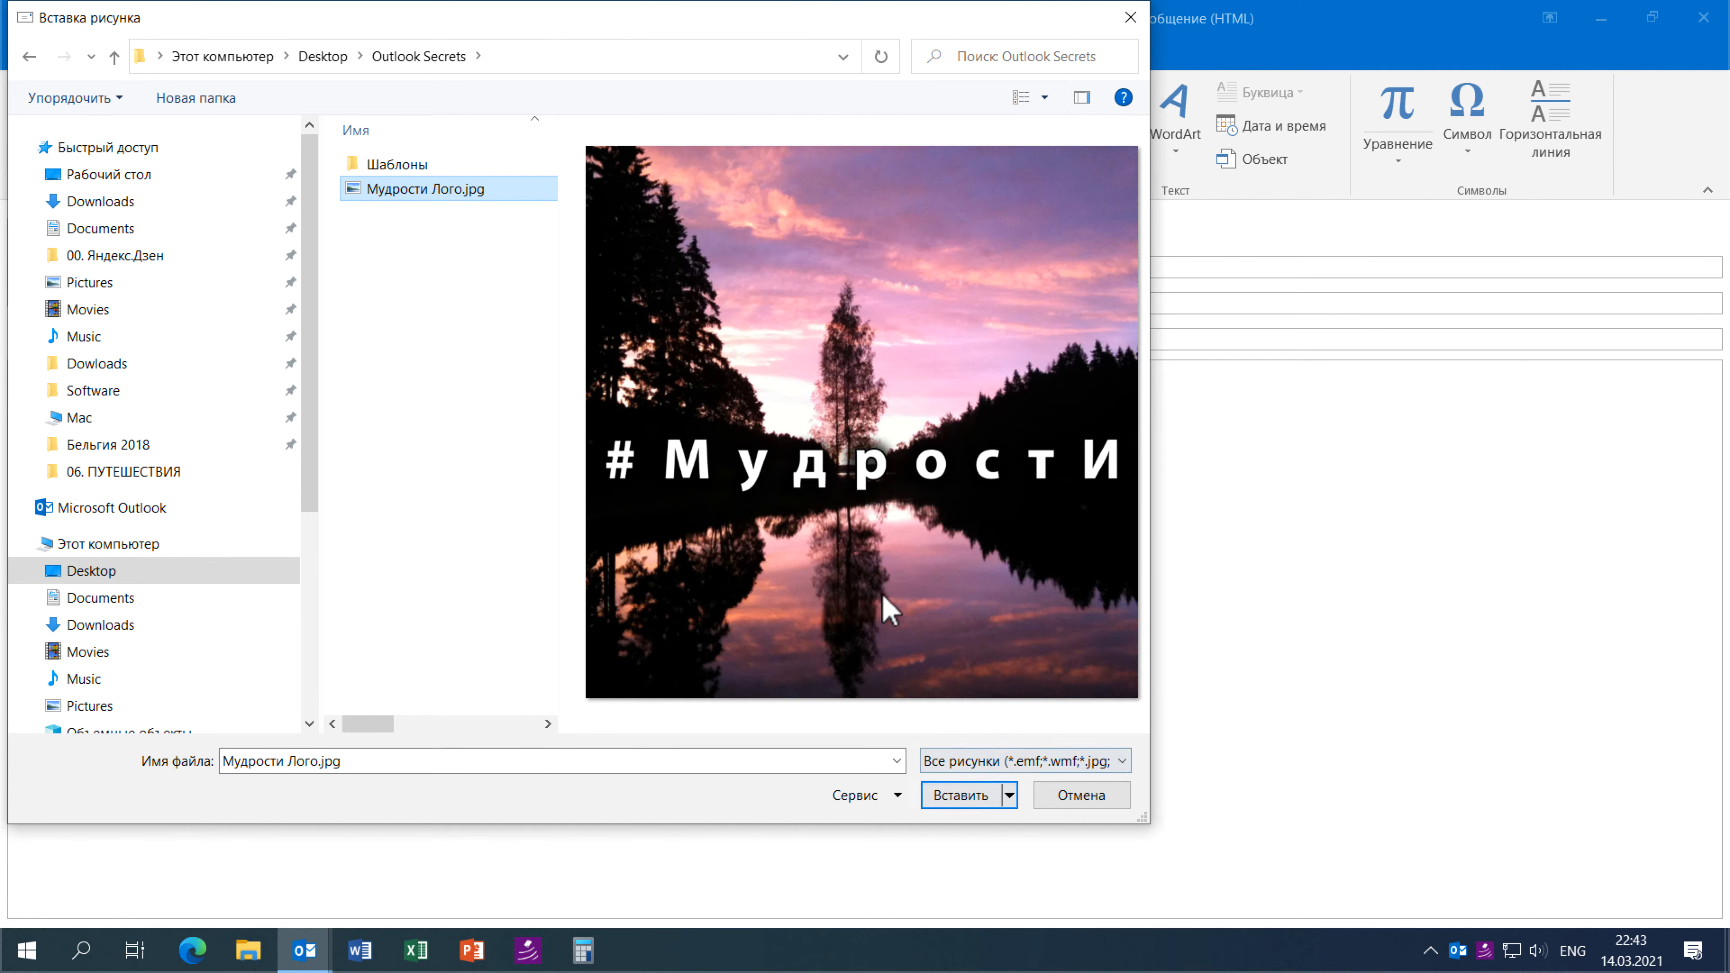
{"action": "left_click", "coordinate": [962, 799]}
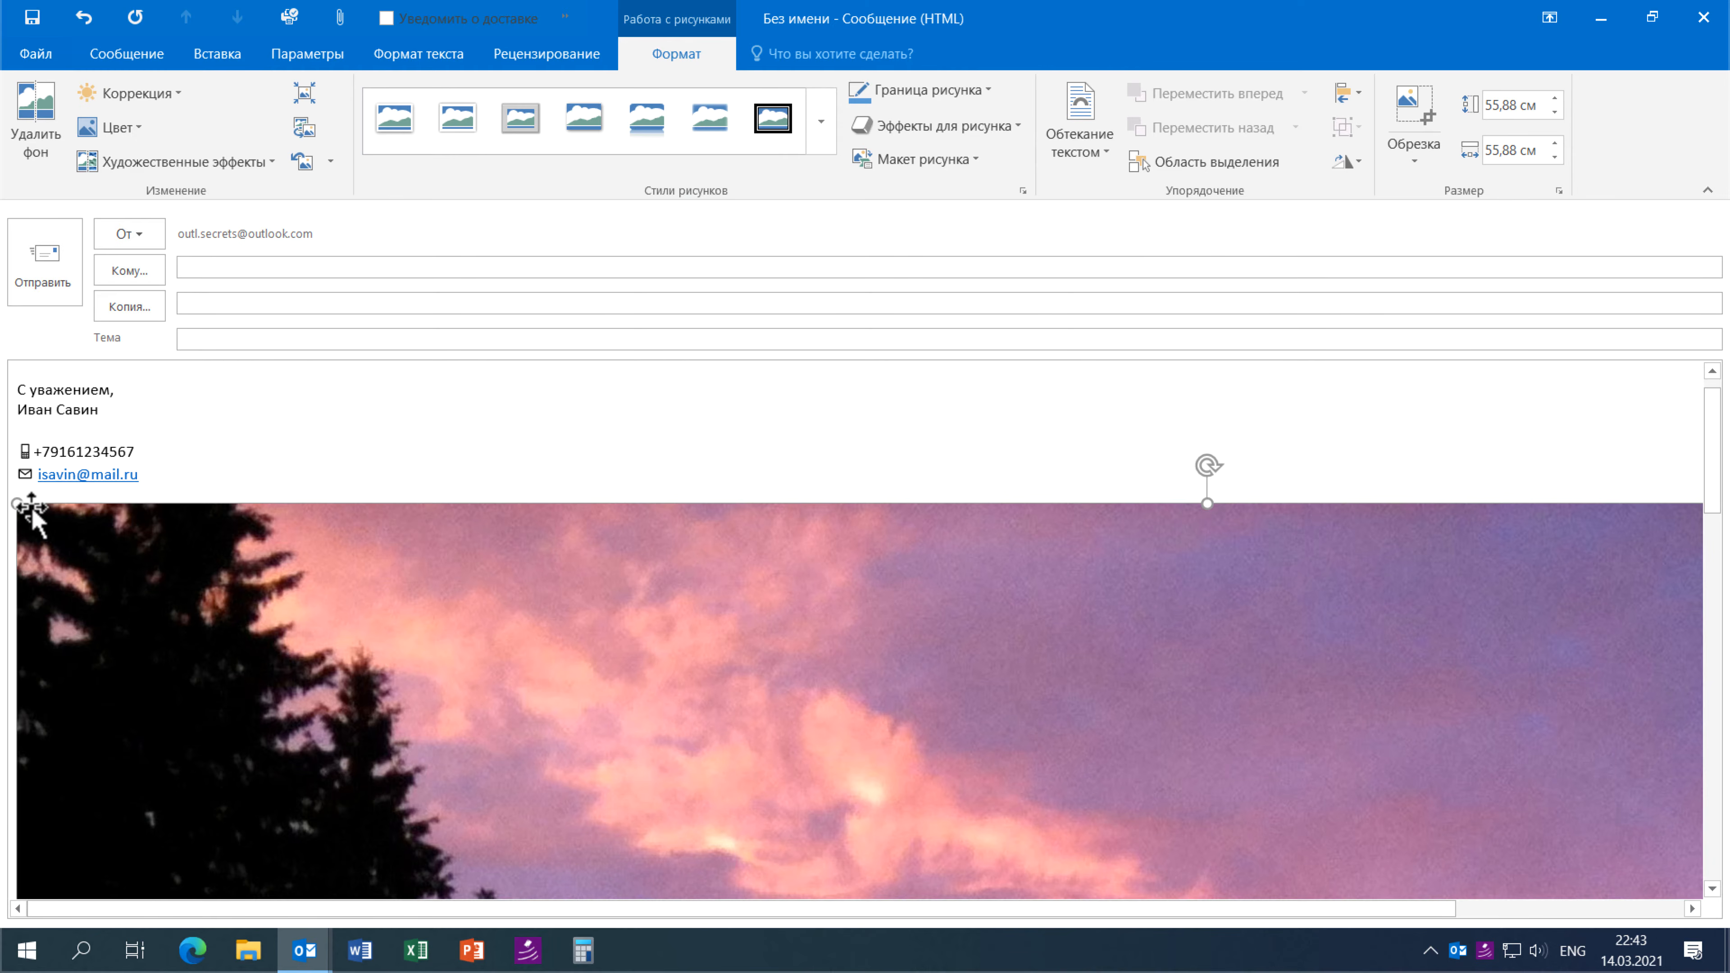
- Resize the Мудрости Лого picture from 55,88 cm down to a small thumbnail logo
{"action": "left_click_drag", "start_coordinate": [16, 503], "coordinate": [17, 364]}
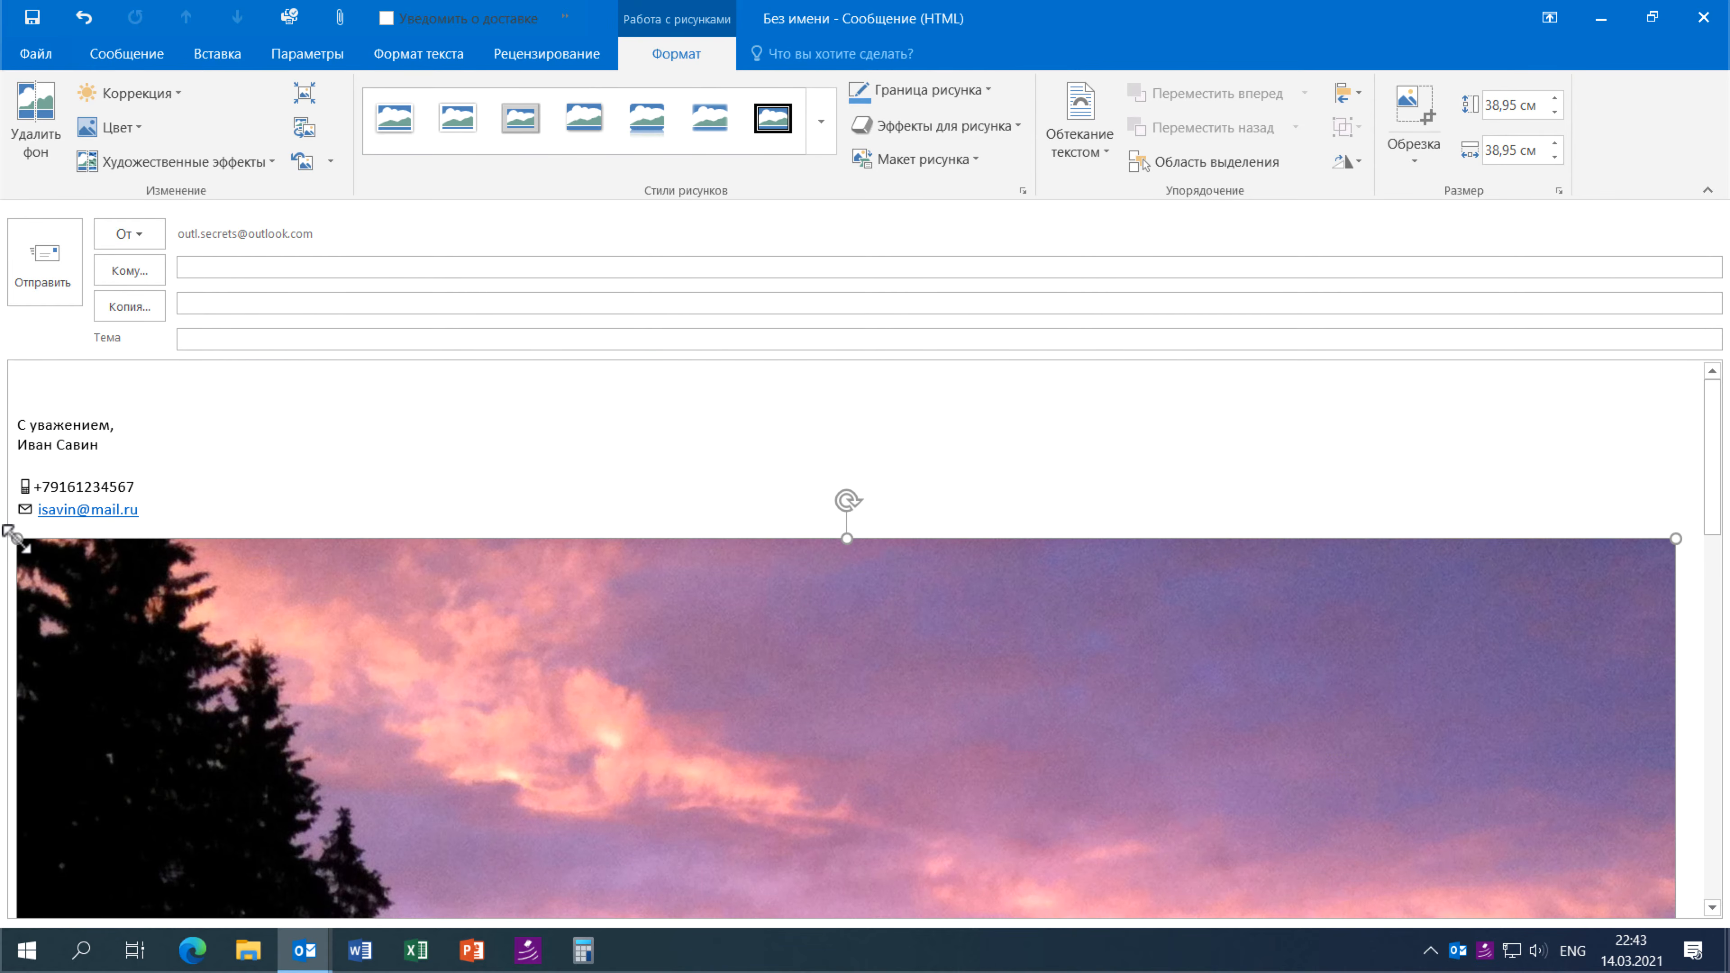
{"action": "mouse_move", "coordinate": [485, 737]}
{"action": "left_mouse_down"}
{"action": "mouse_move", "coordinate": [575, 763]}
{"action": "mouse_move", "coordinate": [8, 355]}
{"action": "left_mouse_up"}
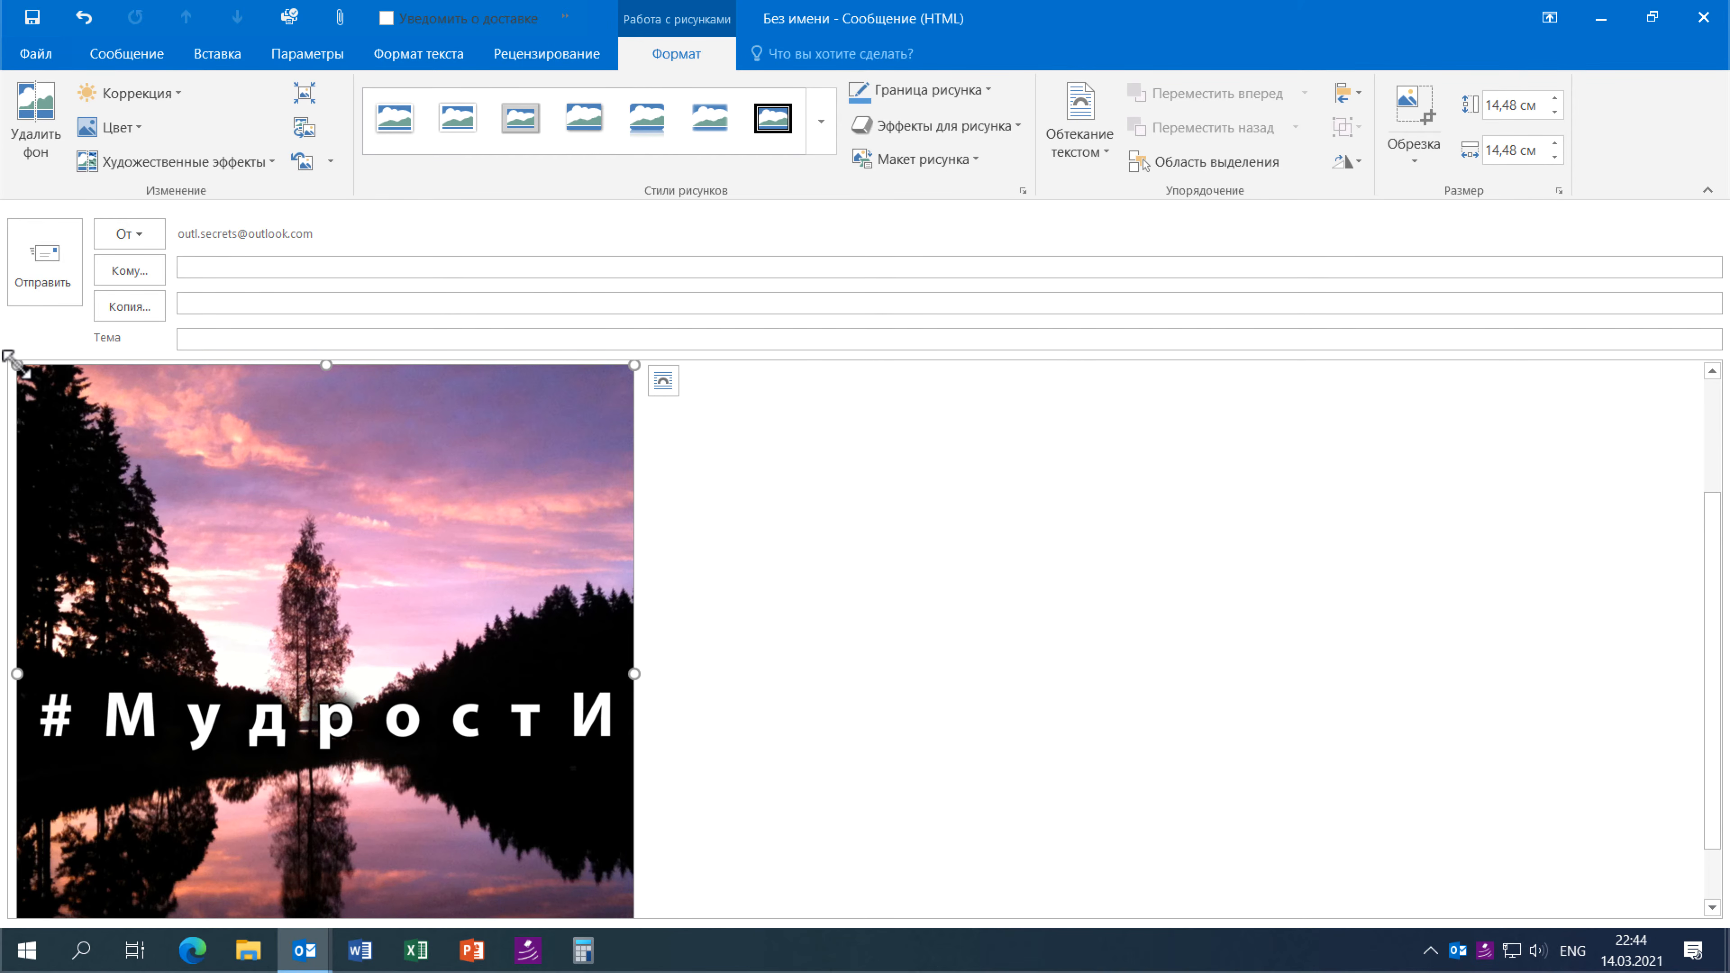
{"action": "mouse_move", "coordinate": [634, 918]}
{"action": "left_mouse_down"}
{"action": "mouse_move", "coordinate": [319, 667]}
{"action": "mouse_move", "coordinate": [232, 574]}
{"action": "left_mouse_up"}
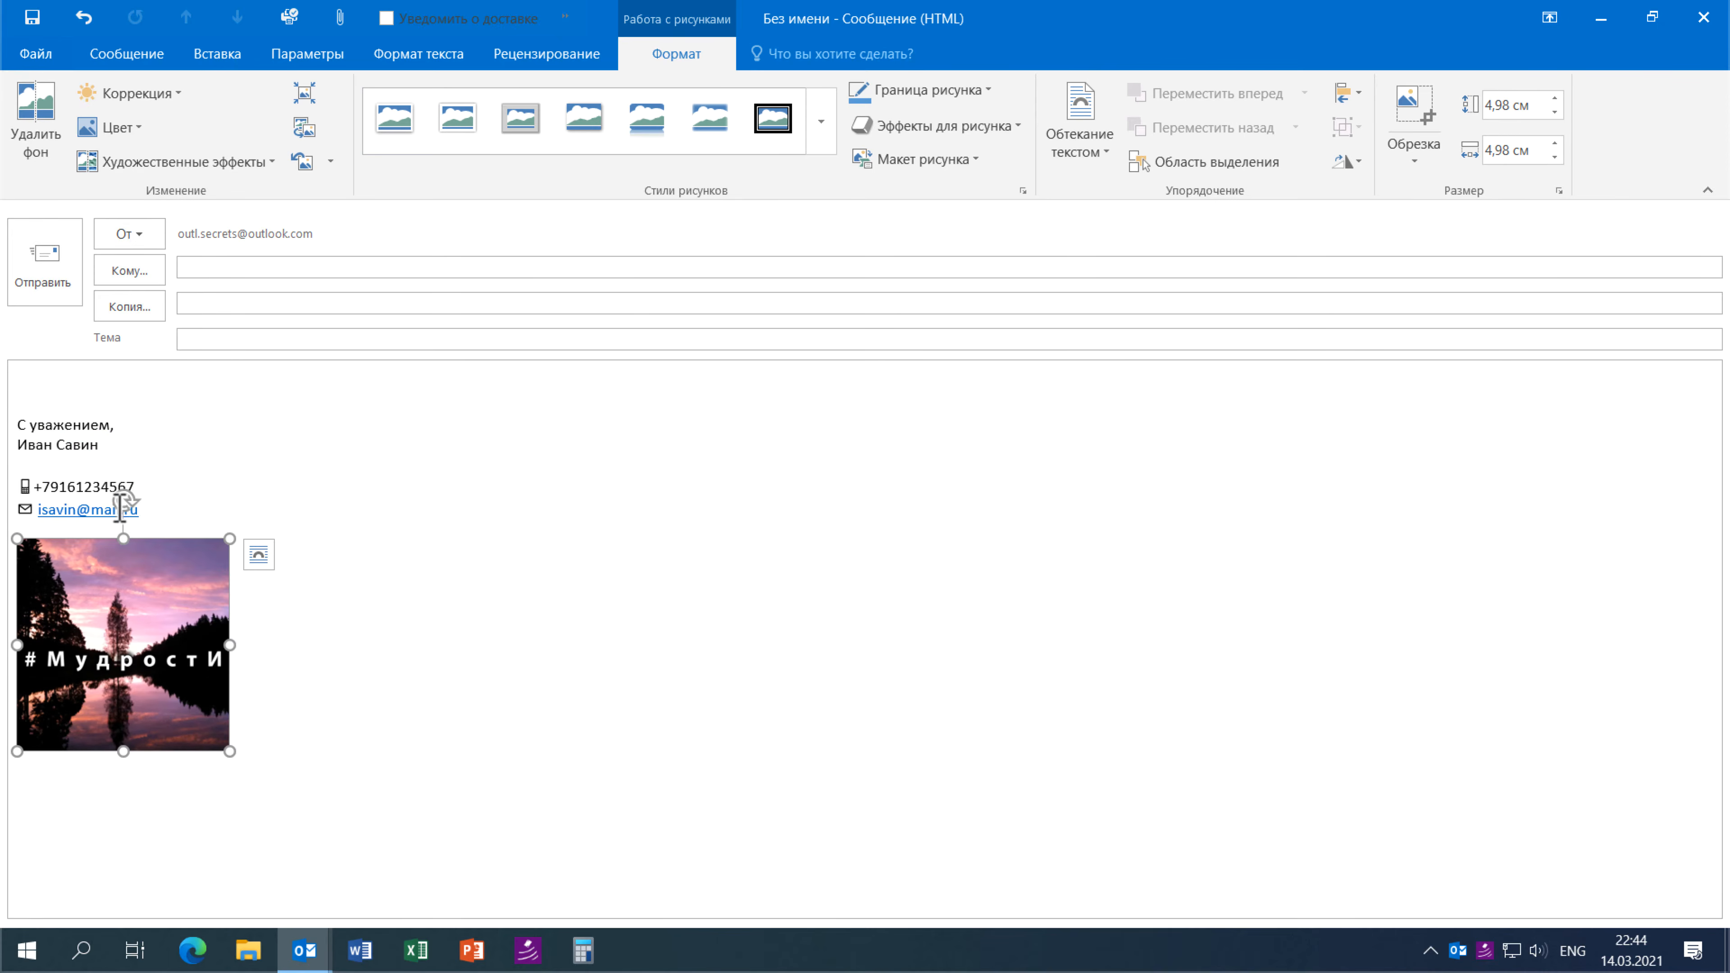
{"action": "left_click_drag", "start_coordinate": [26, 552], "coordinate": [123, 630]}
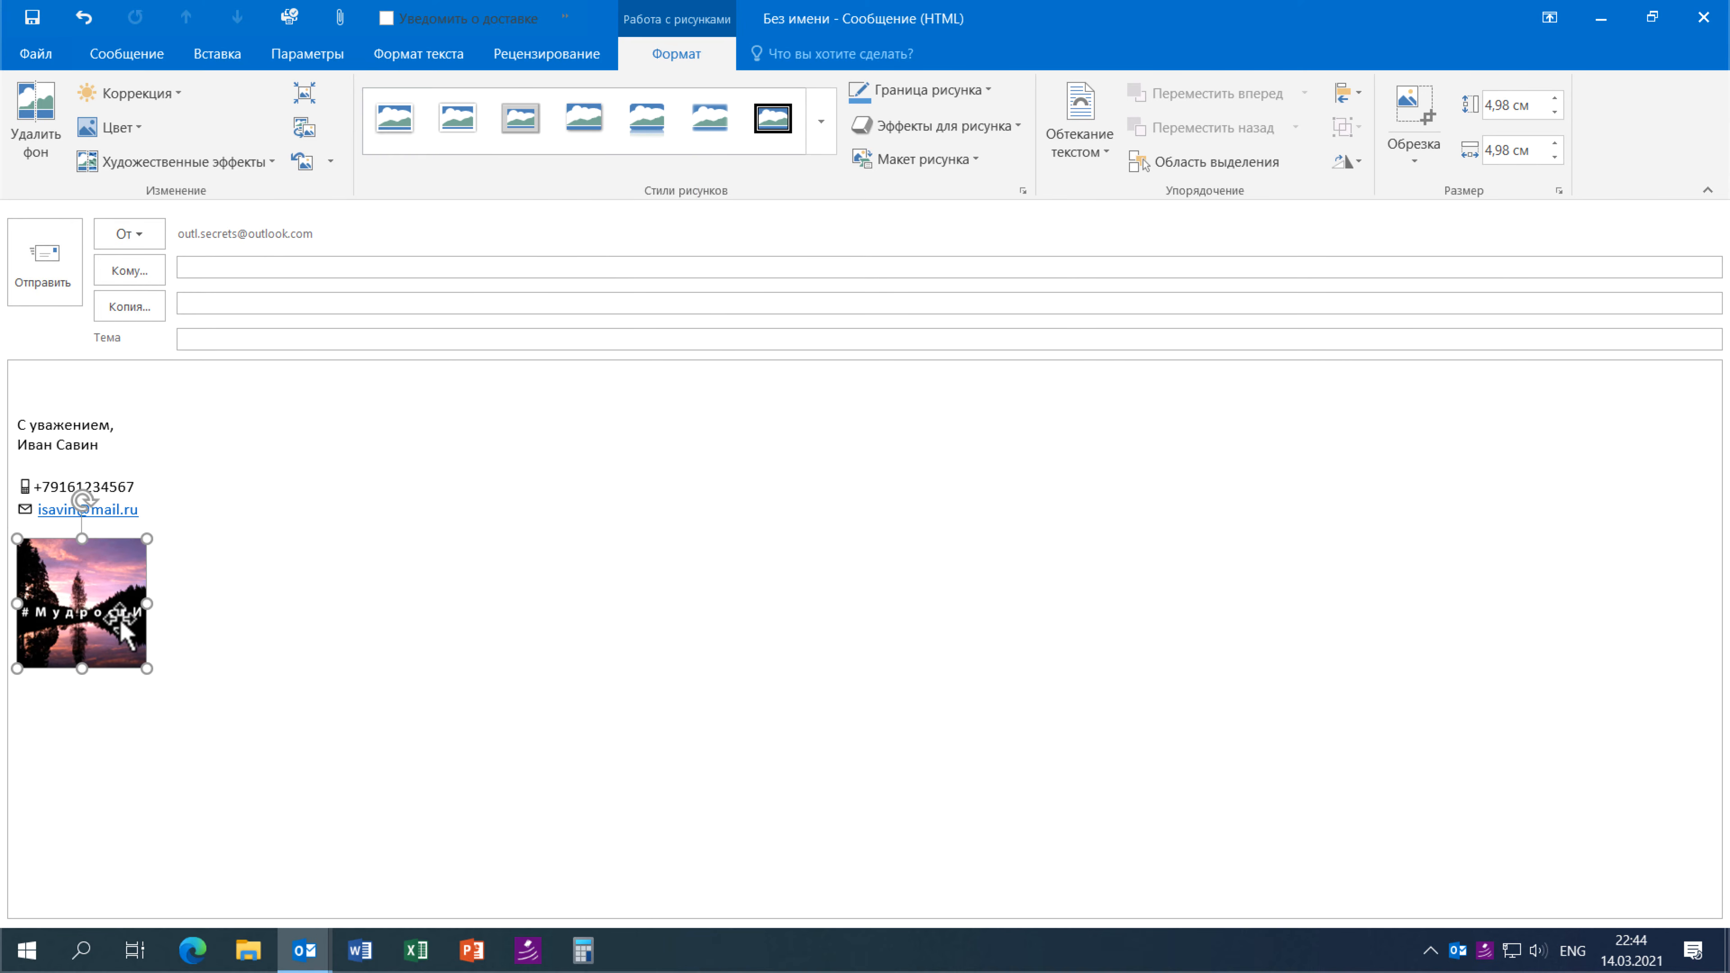
{"action": "left_click", "coordinate": [144, 509]}
{"action": "key", "text": "ctrl+z"}
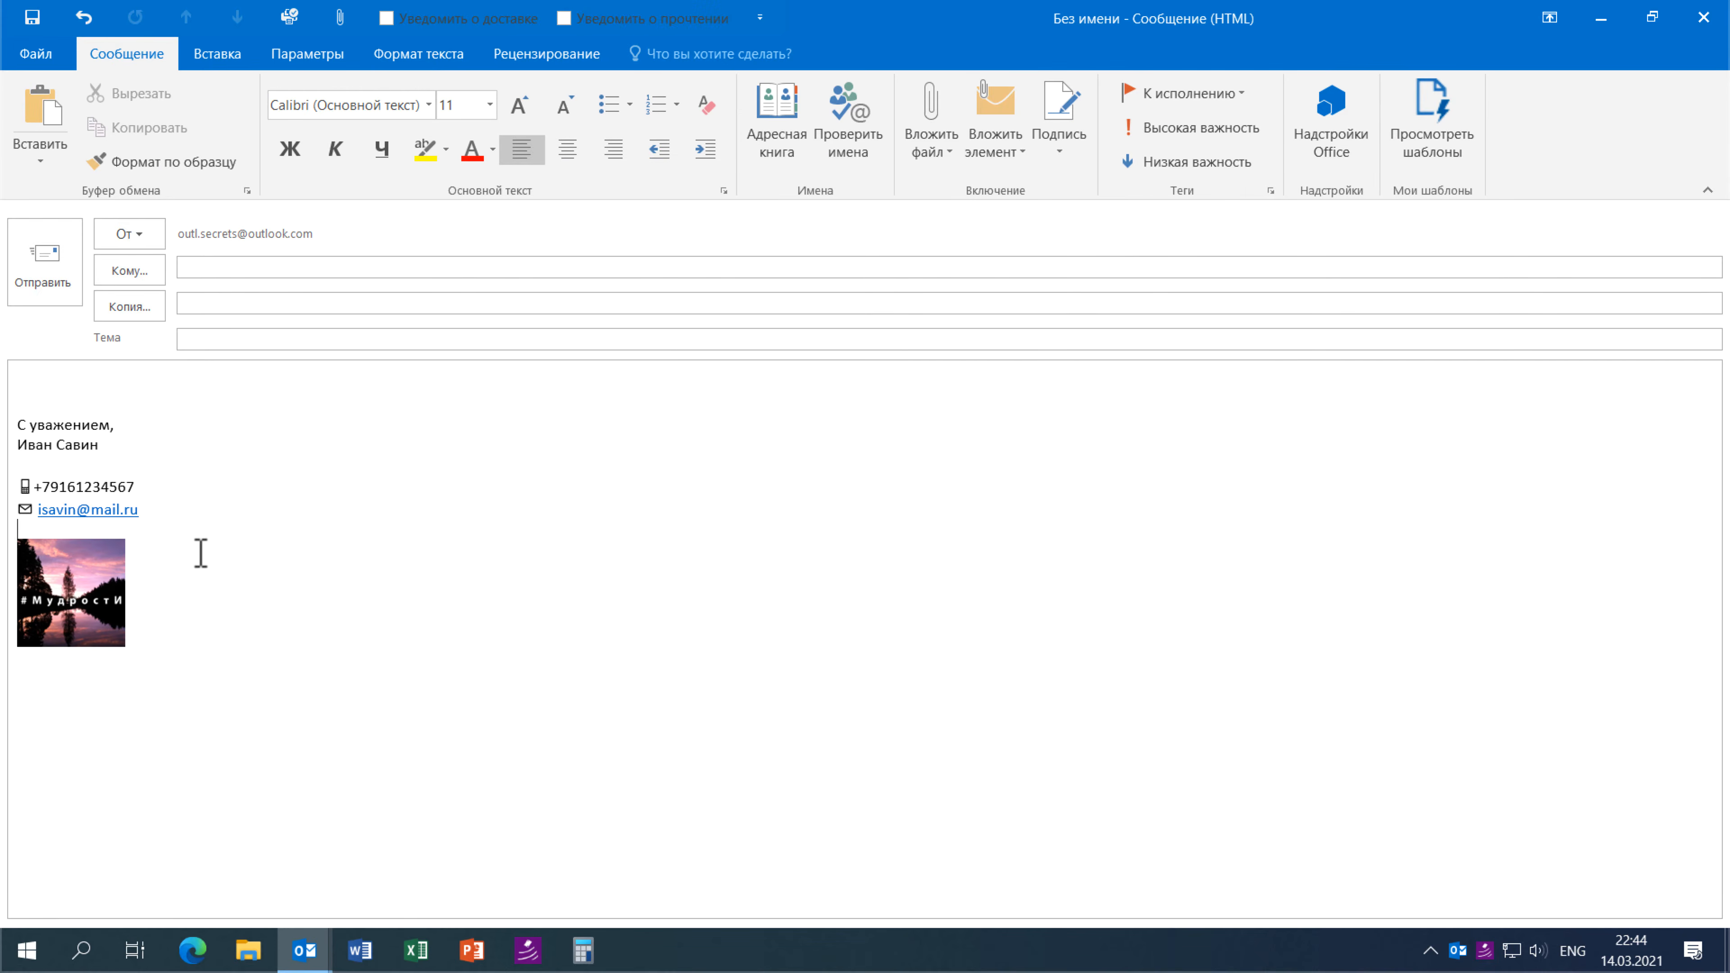
{"action": "key", "text": "ctrl+z"}
{"action": "key", "text": "Return"}
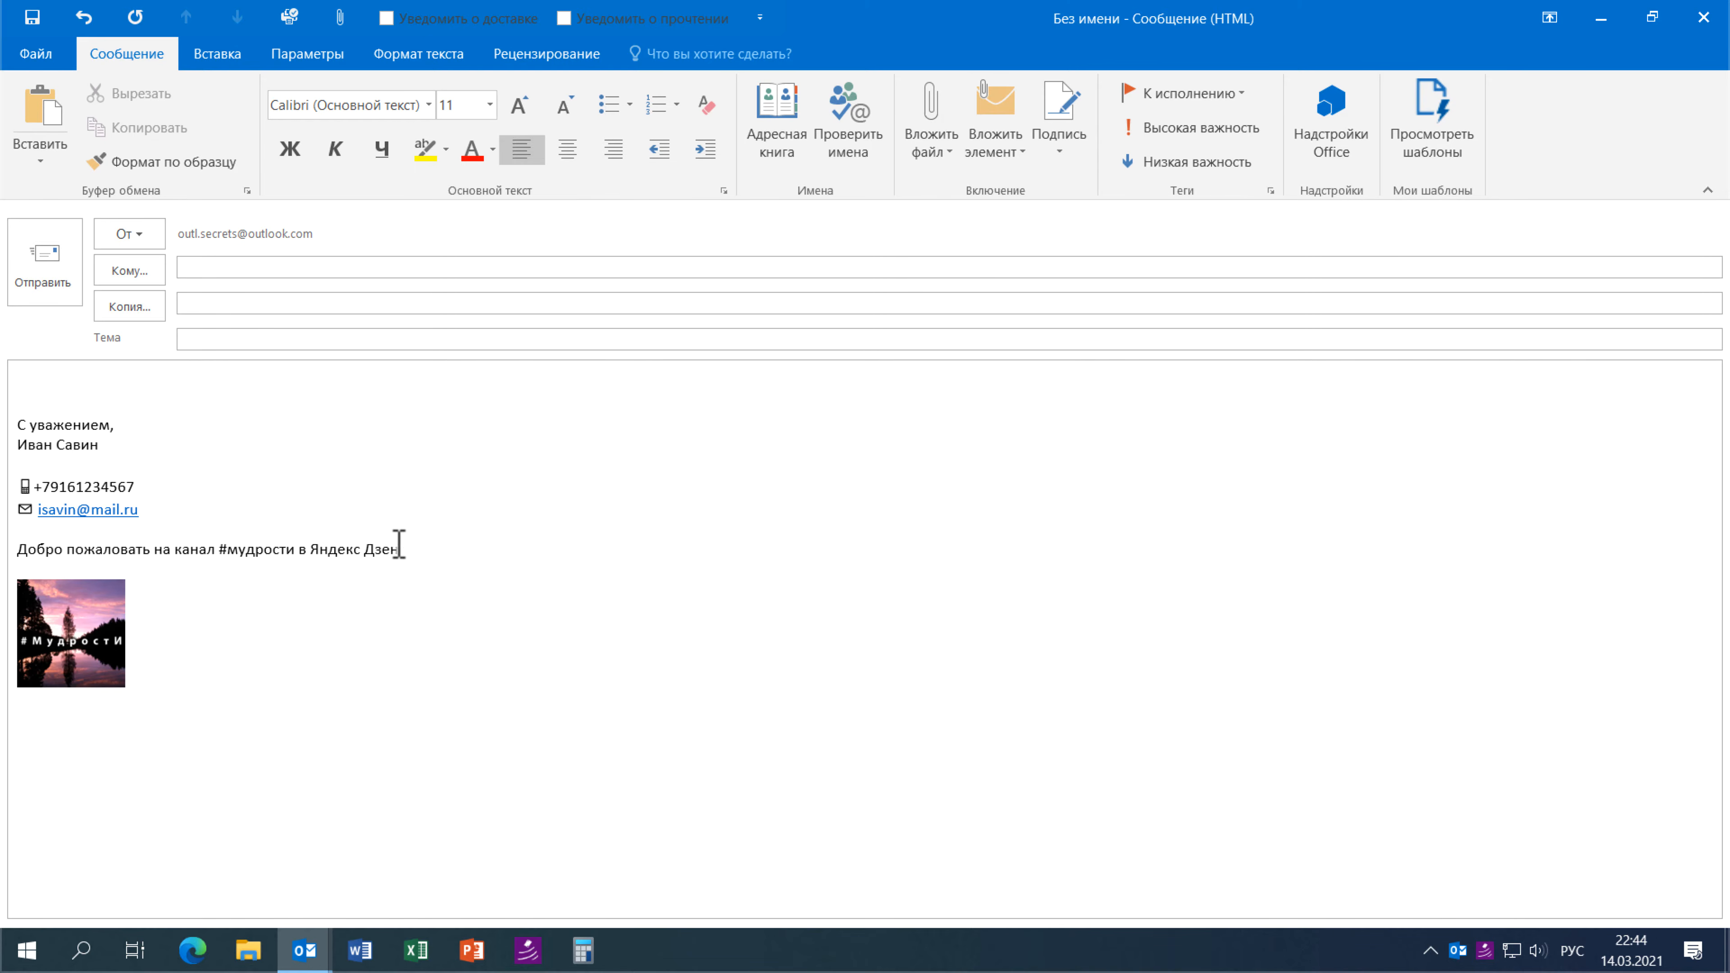
{"action": "left_click_drag", "start_coordinate": [404, 549], "coordinate": [181, 568]}
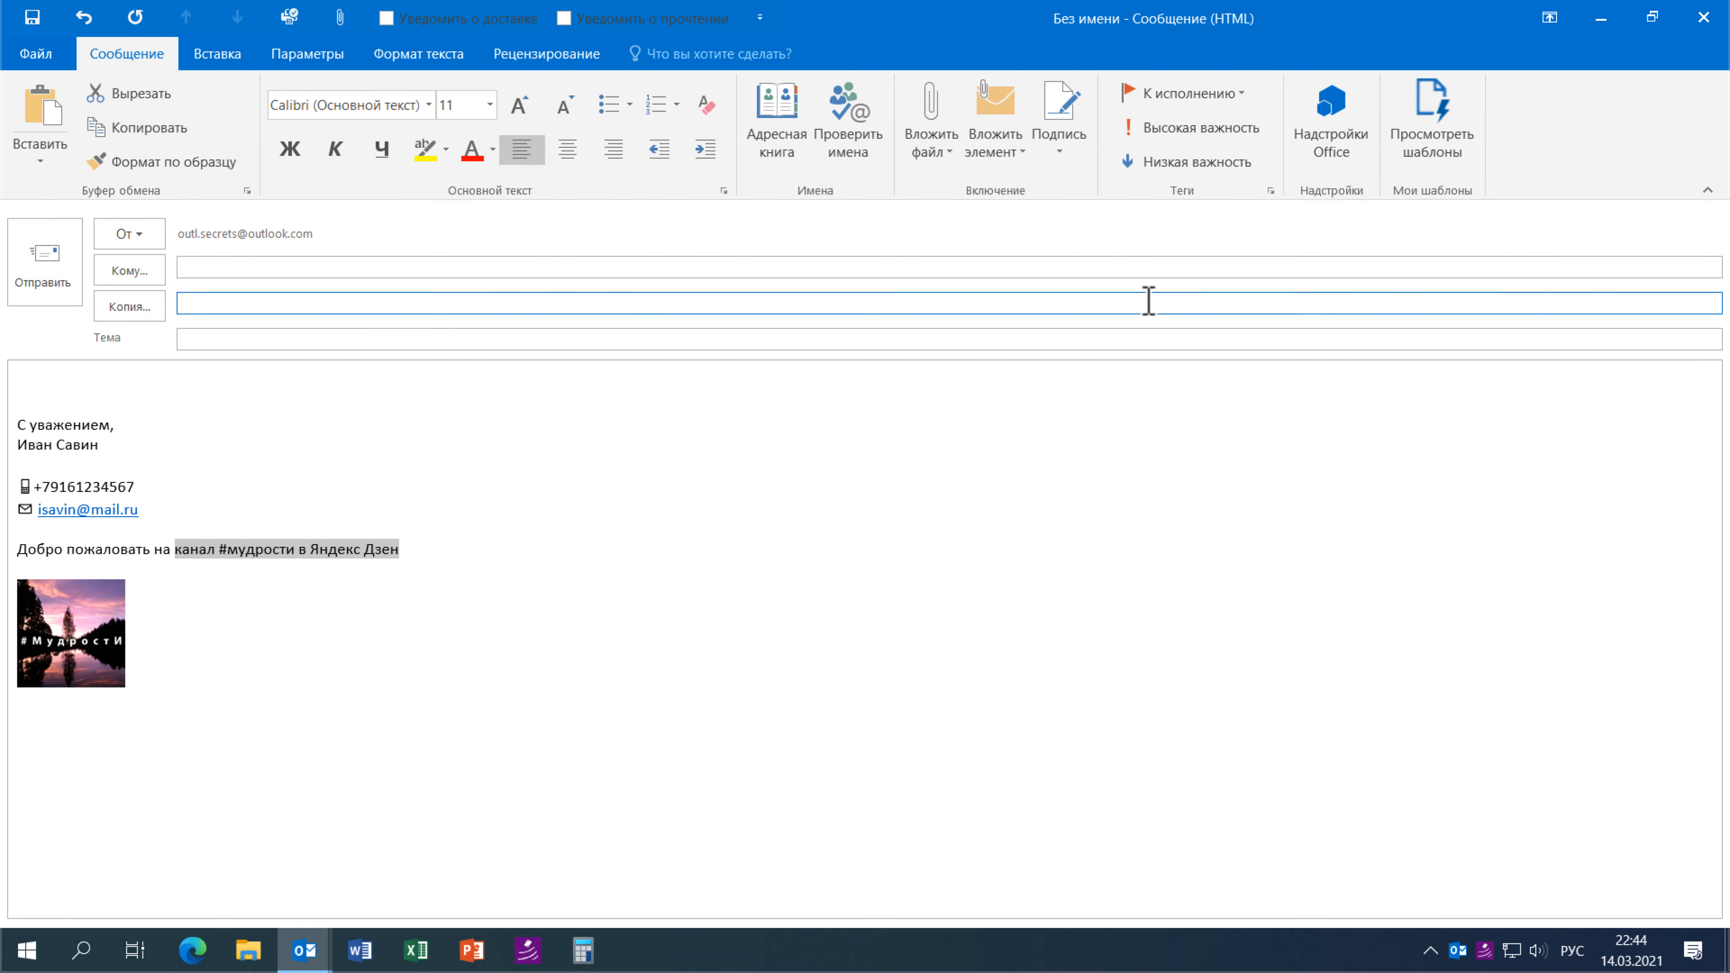
{"action": "key", "text": "ctrl+k"}
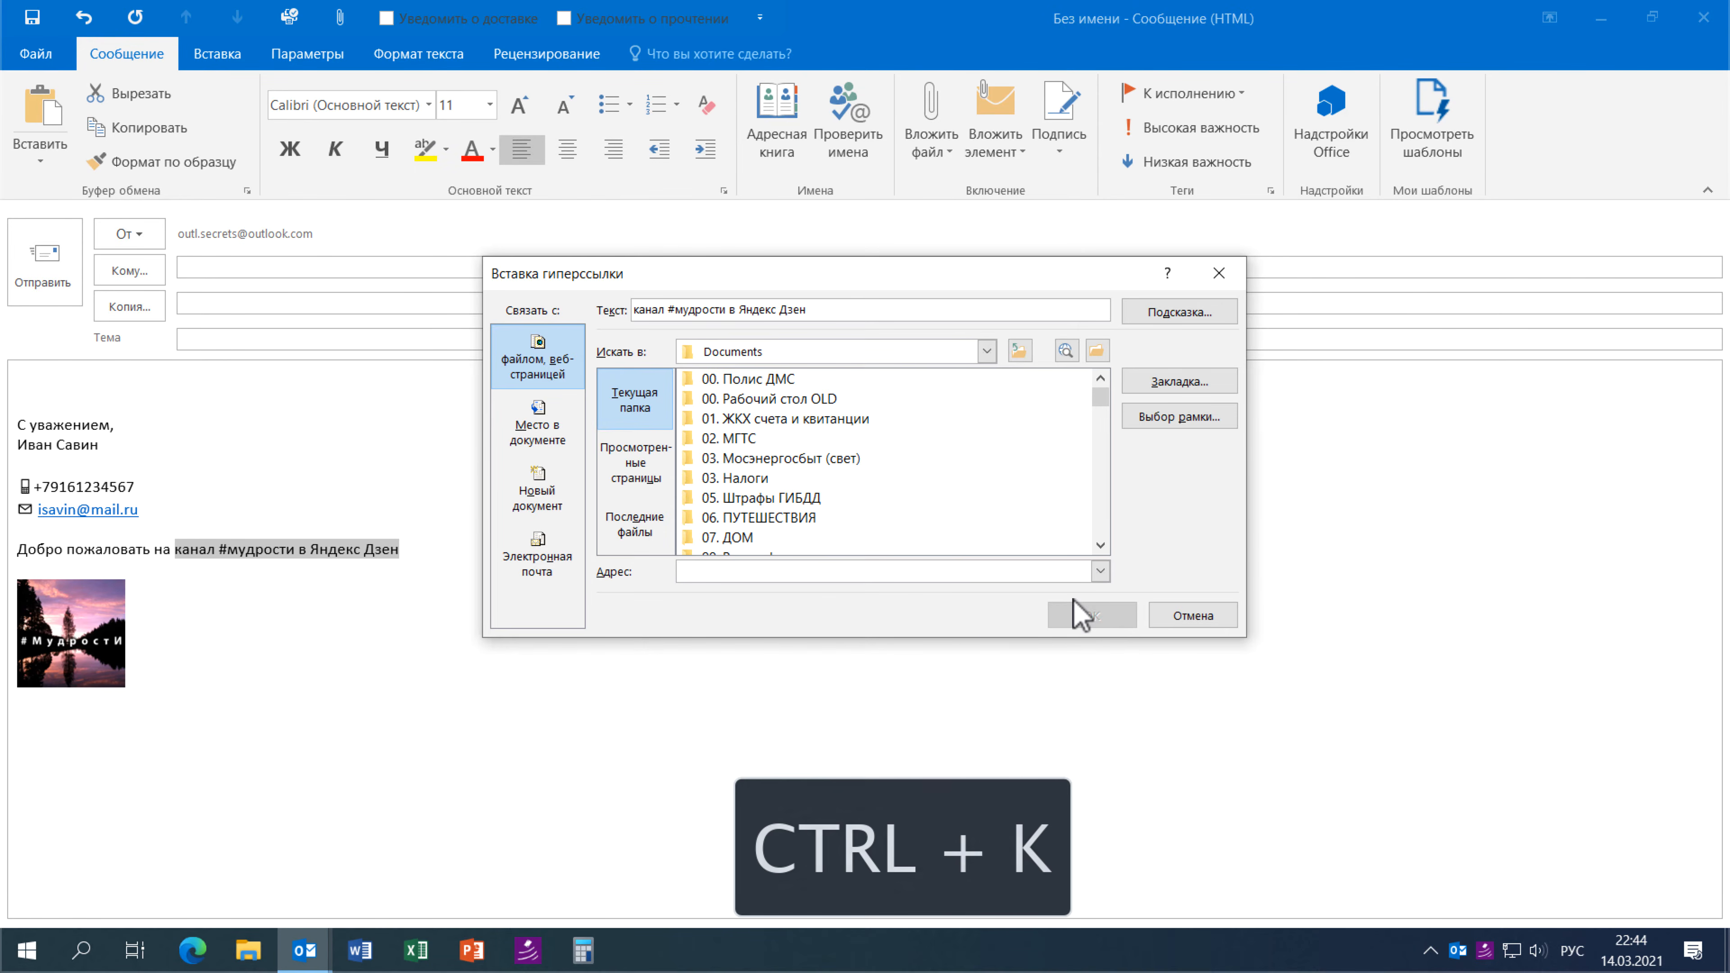
{"action": "left_click", "coordinate": [1100, 571]}
{"action": "left_click", "coordinate": [799, 593]}
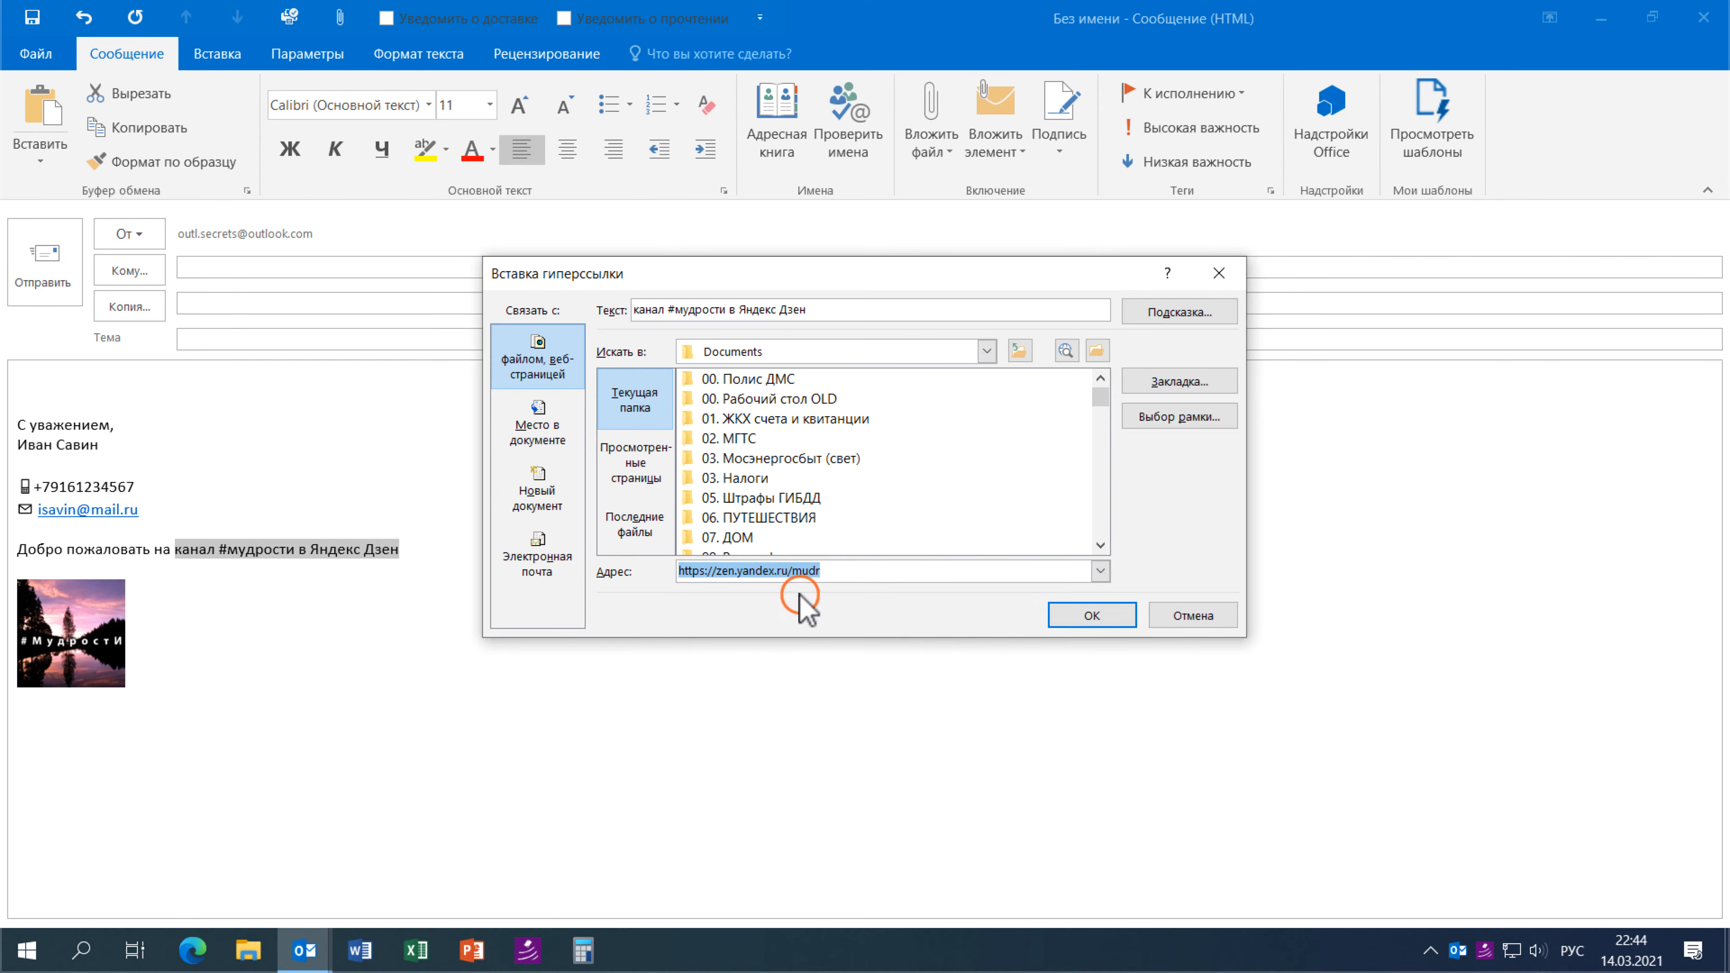
{"action": "left_click", "coordinate": [1086, 616]}
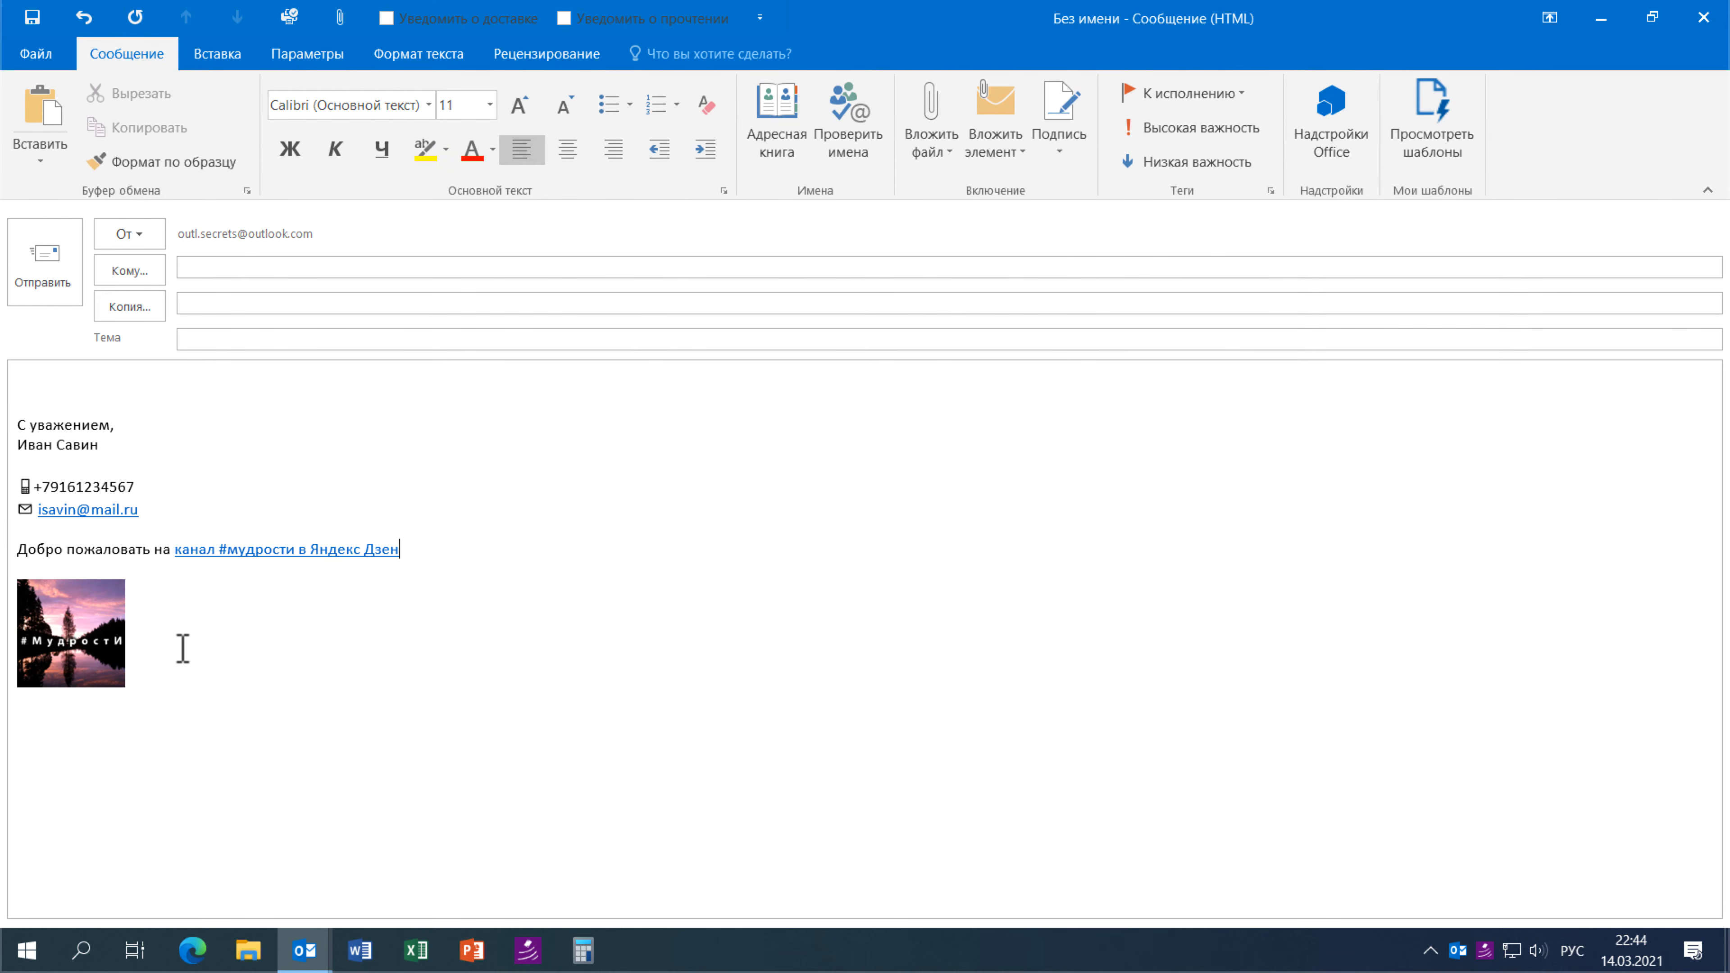
{"action": "left_click", "coordinate": [87, 644]}
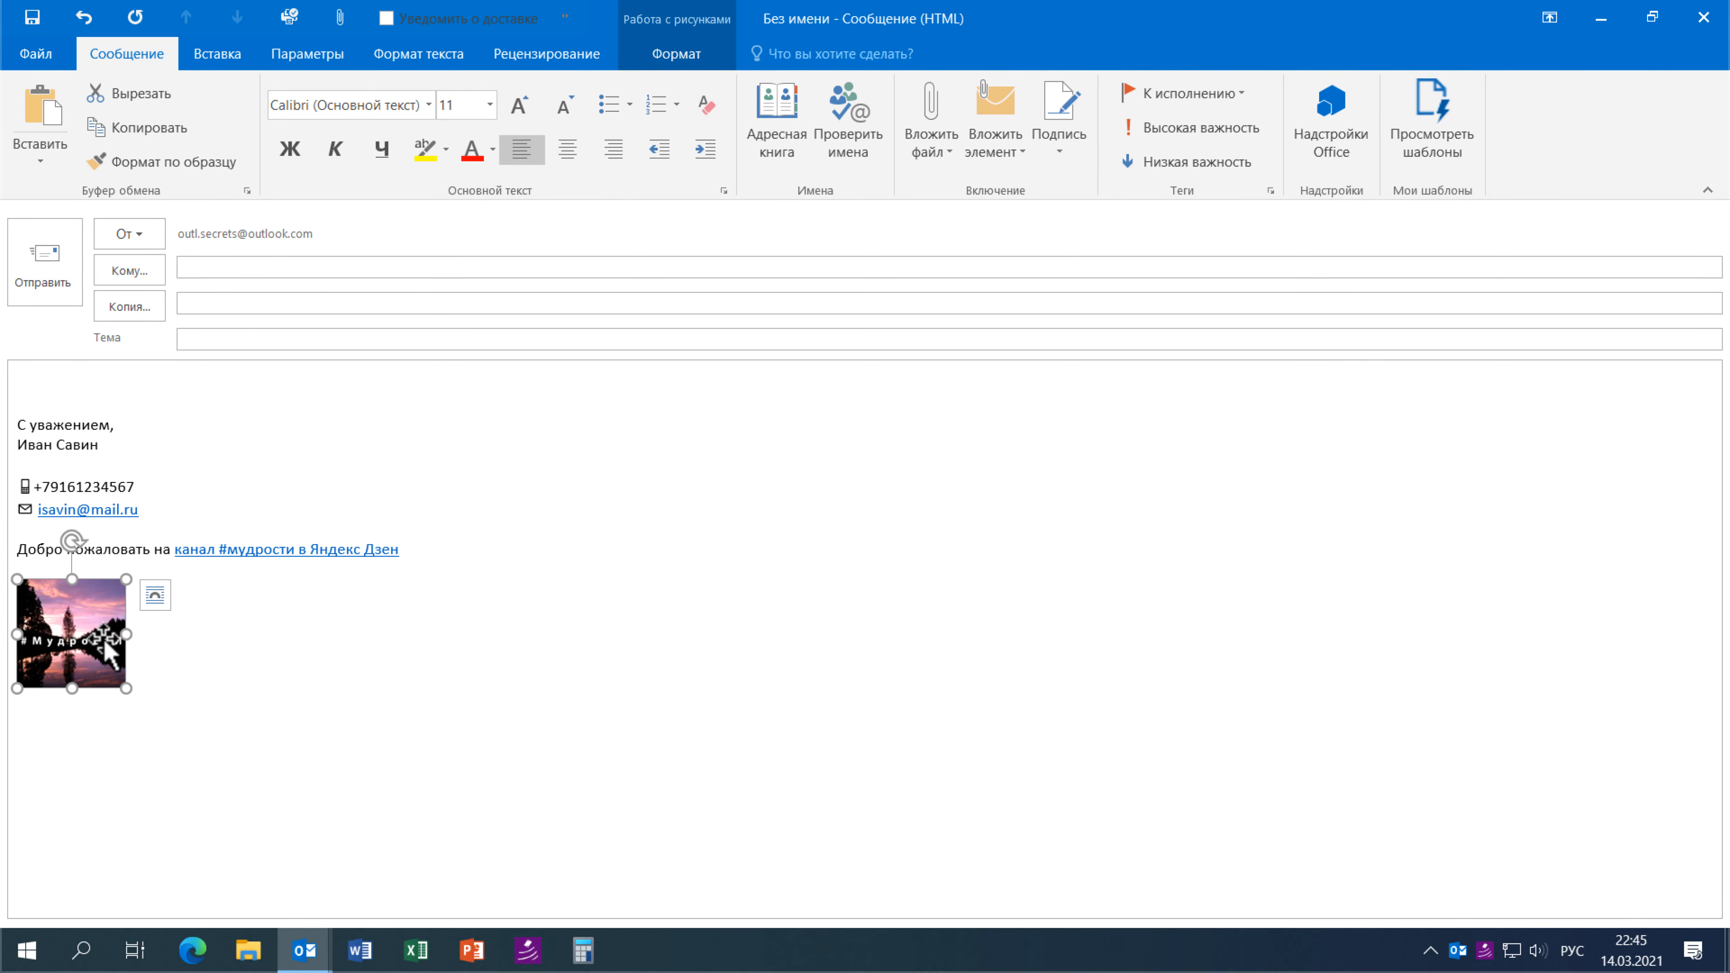
{"action": "key", "text": "ctrl+k"}
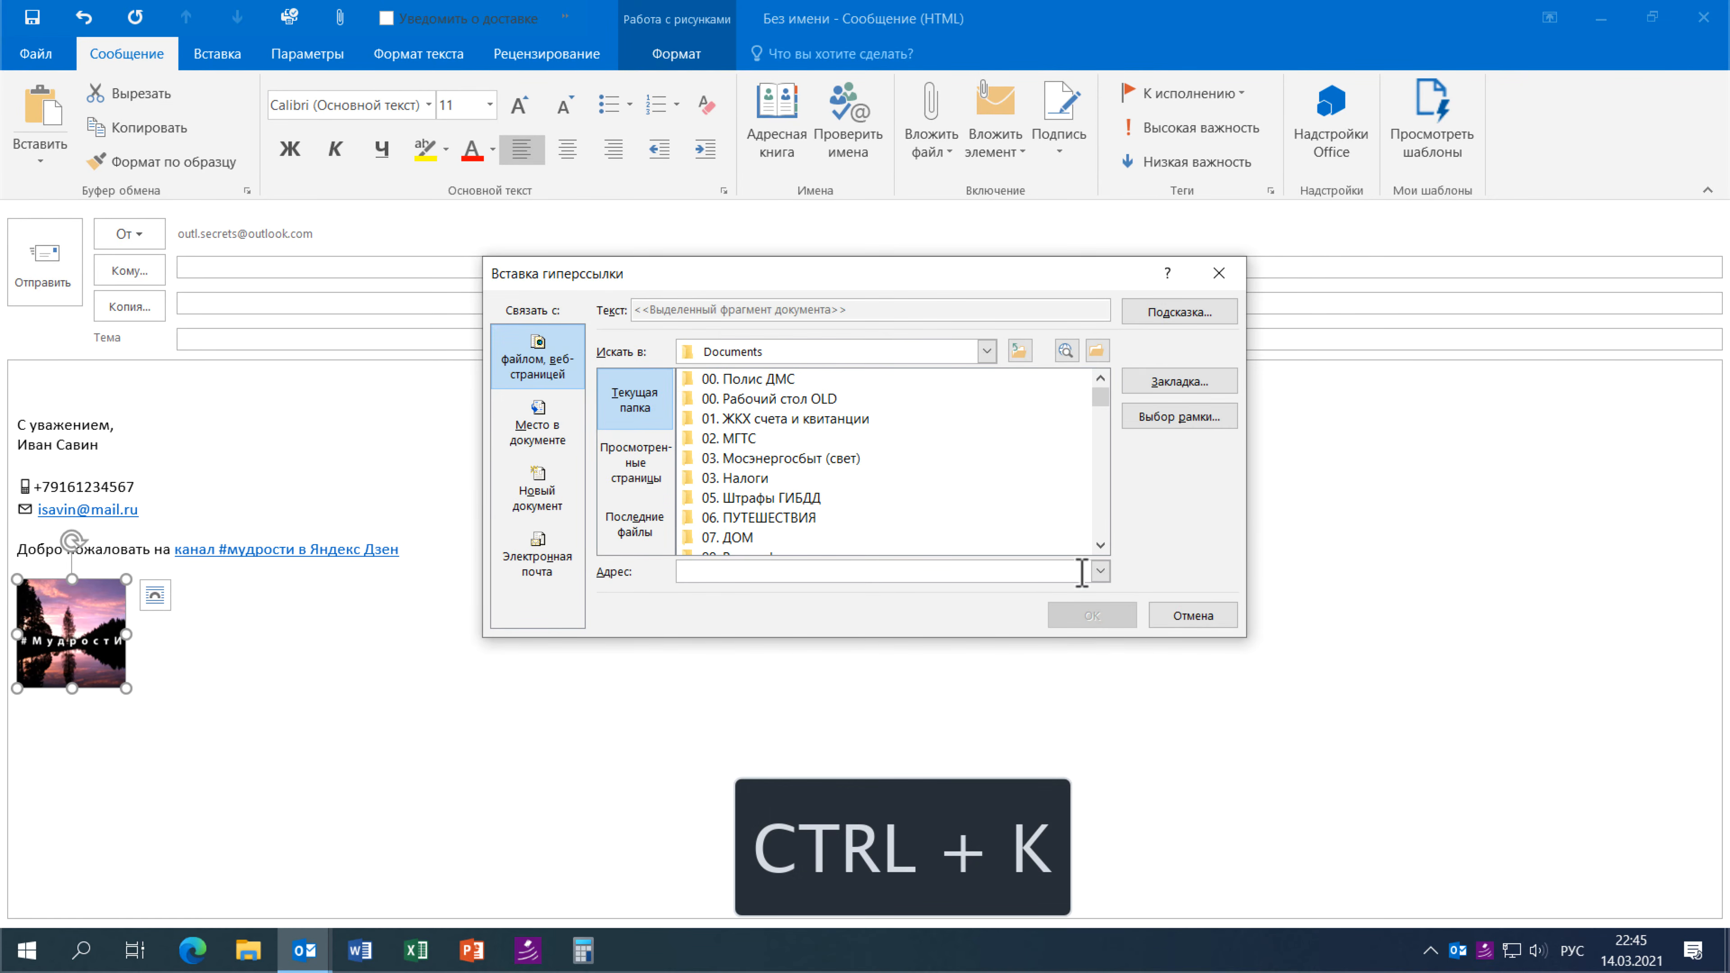
{"action": "left_click", "coordinate": [1100, 571]}
{"action": "left_click", "coordinate": [848, 591]}
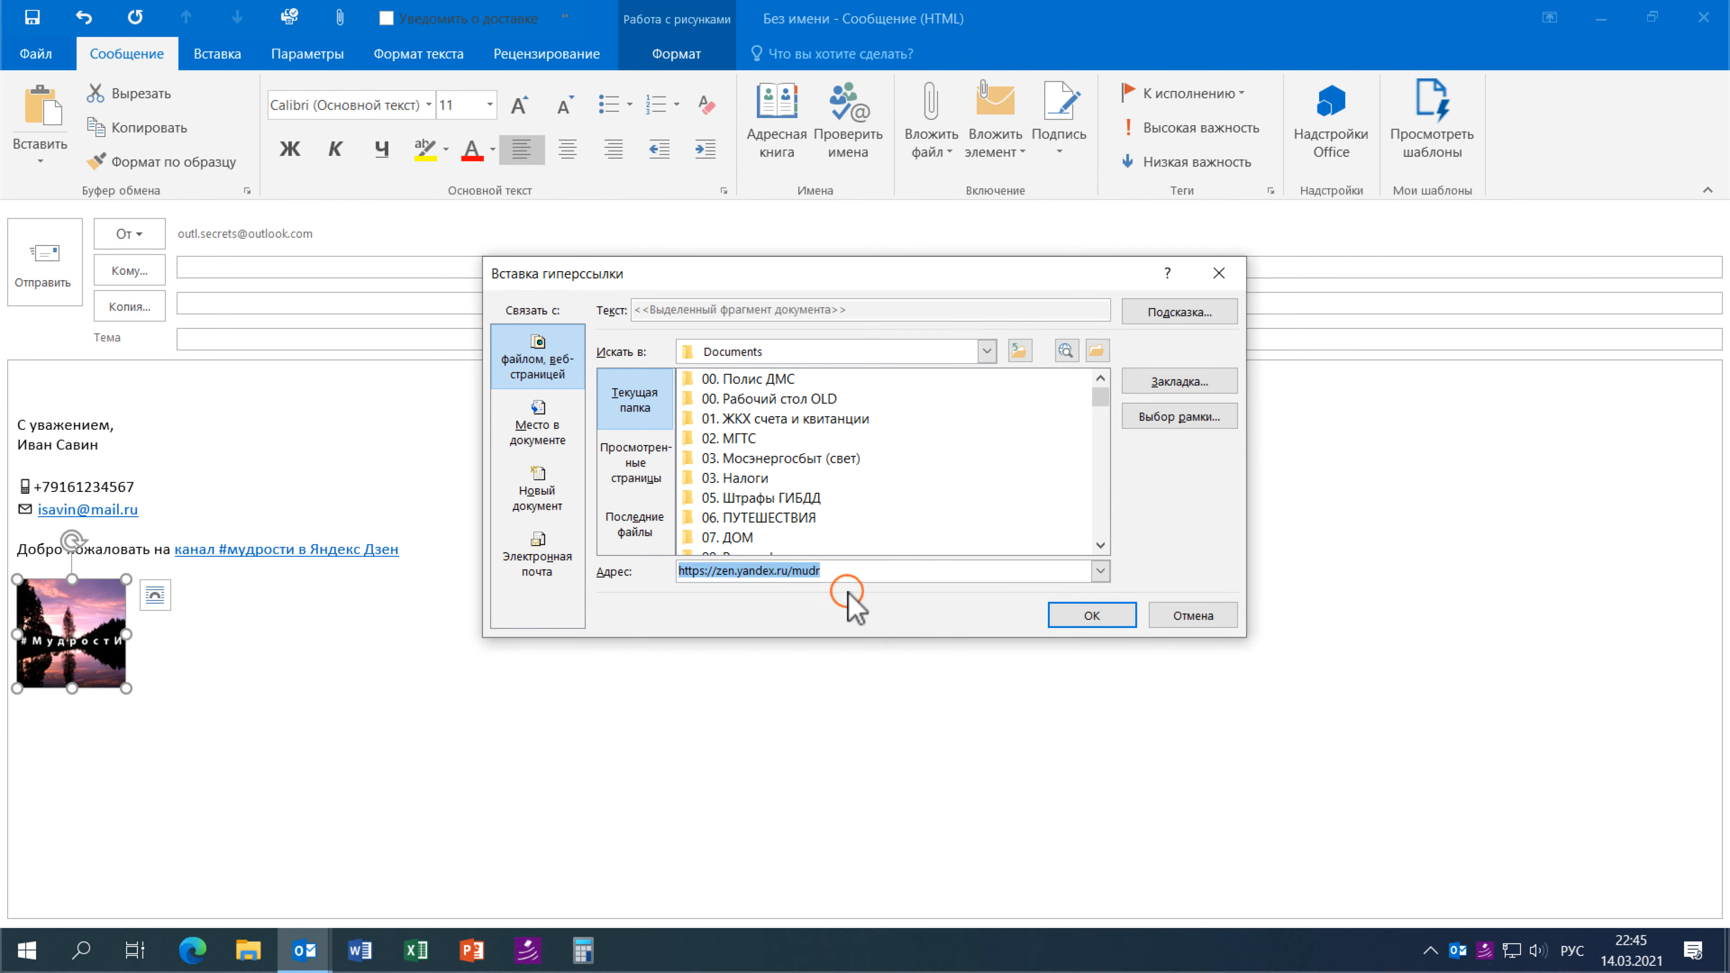
{"action": "left_click", "coordinate": [1091, 616]}
{"action": "left_click", "coordinate": [483, 685]}
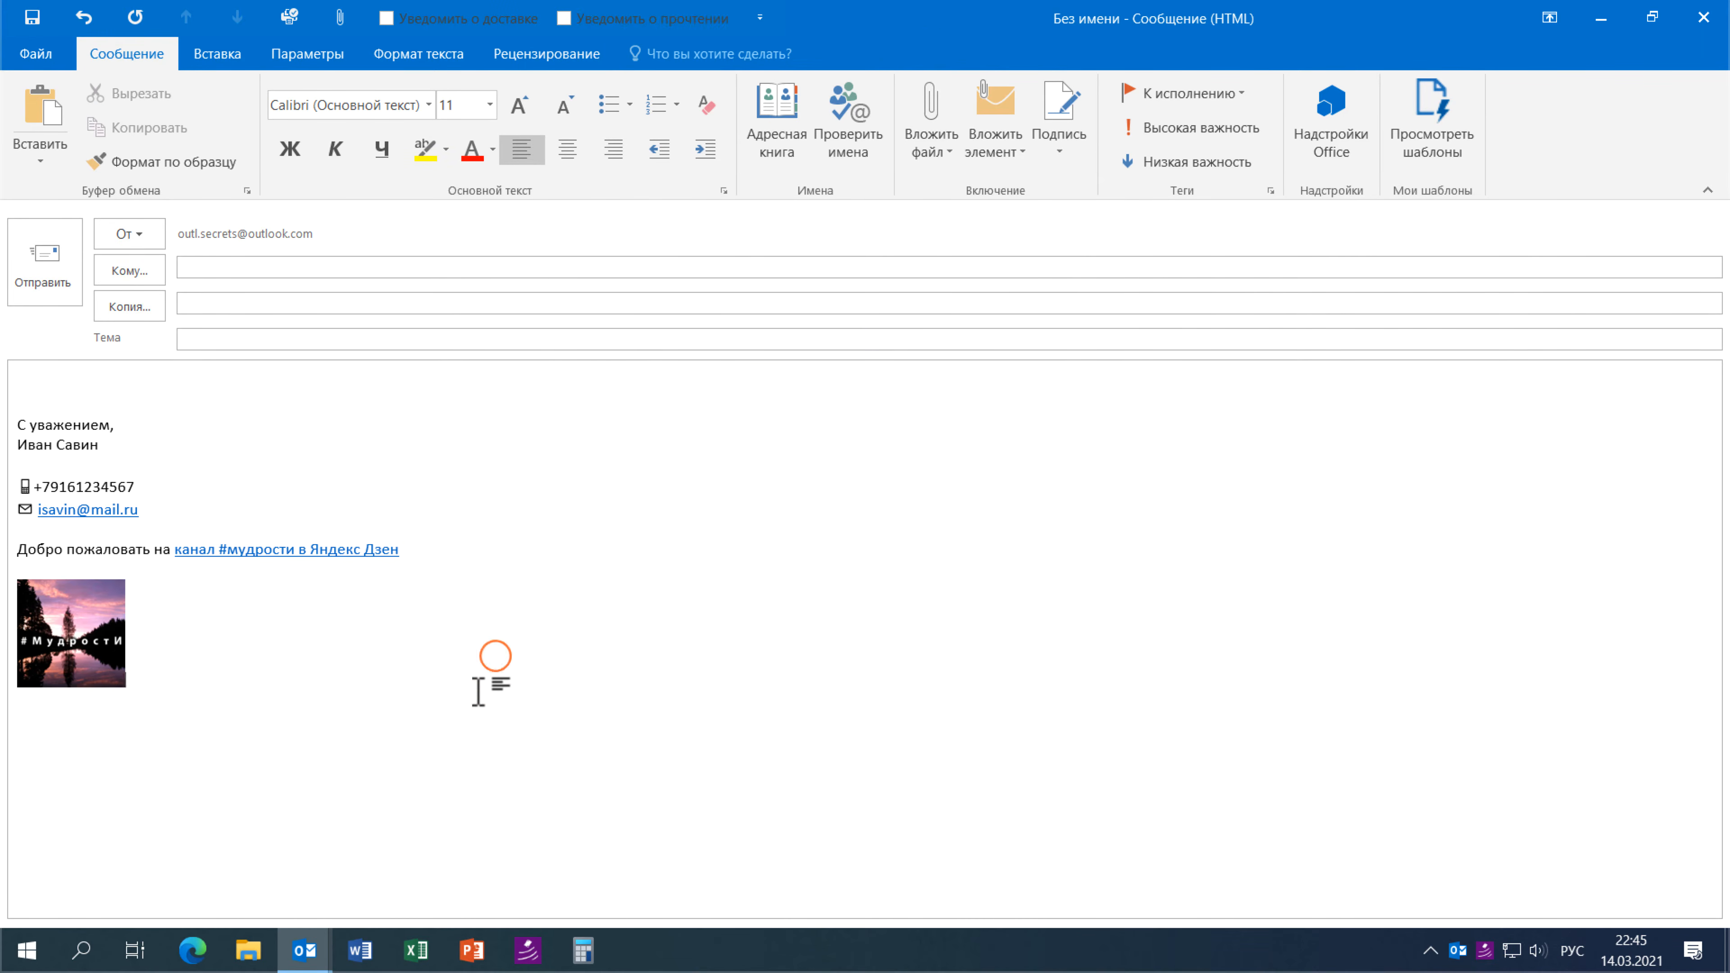
{"action": "left_click", "coordinate": [143, 442]}
- Bold the phone number and e-mail lines to match the closing and name lines
{"action": "left_click", "coordinate": [12, 424], "text": "shift"}
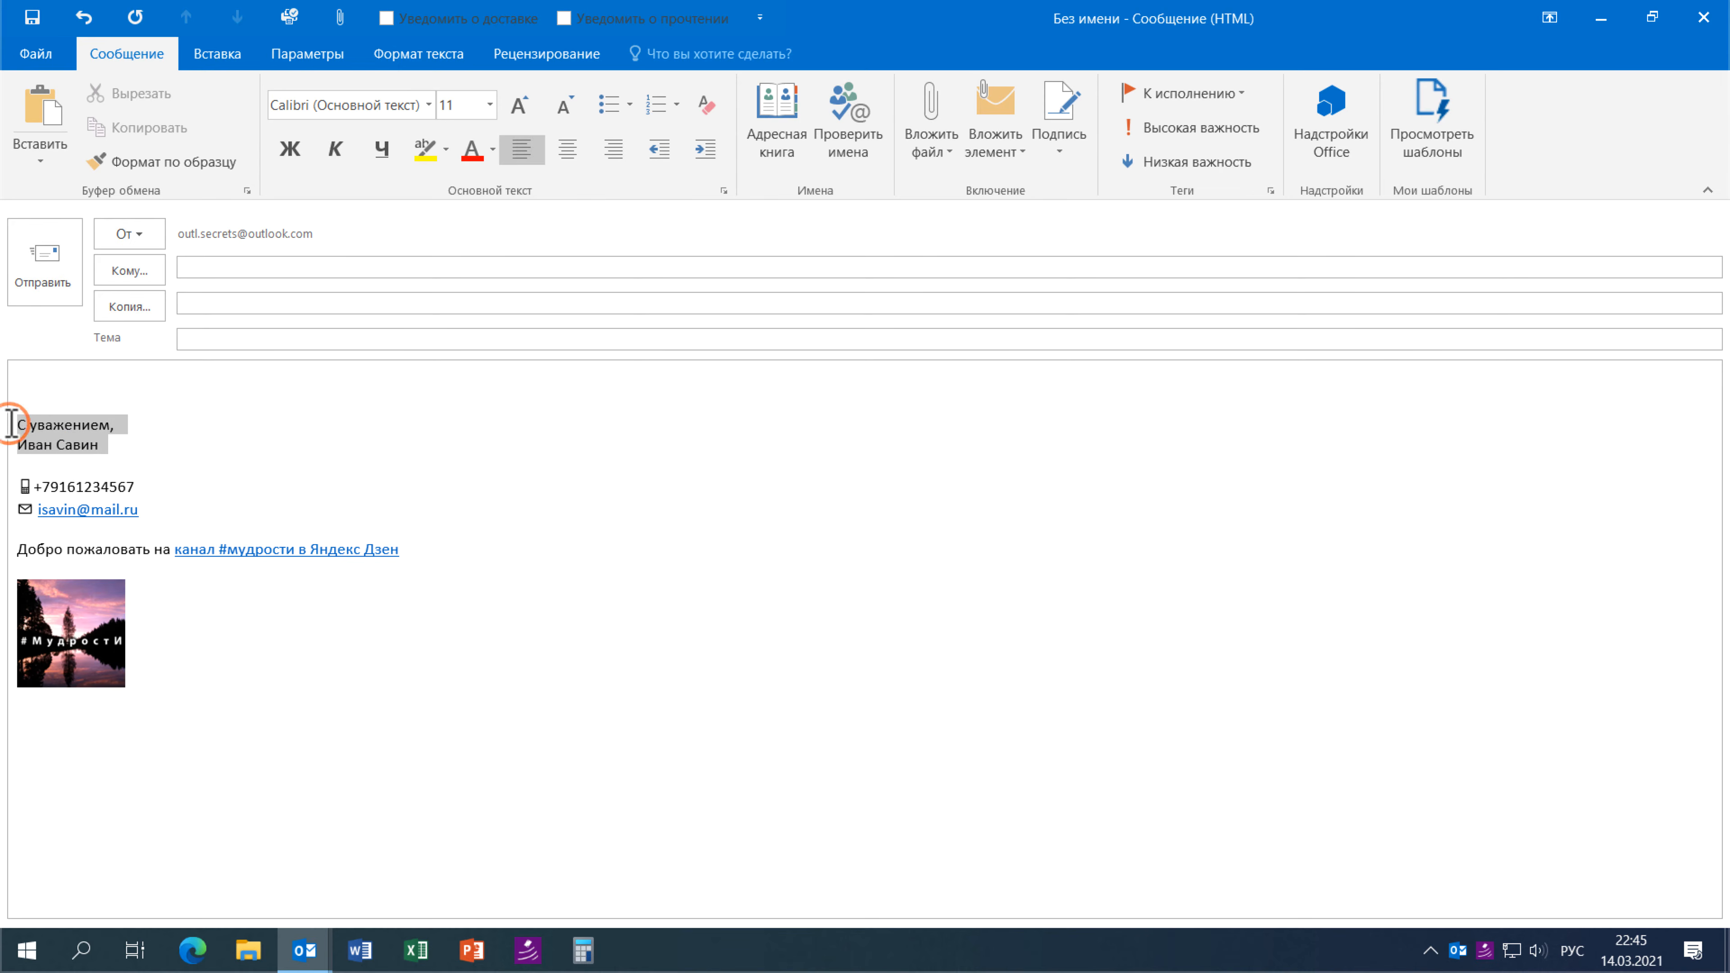
{"action": "left_click", "coordinate": [169, 505]}
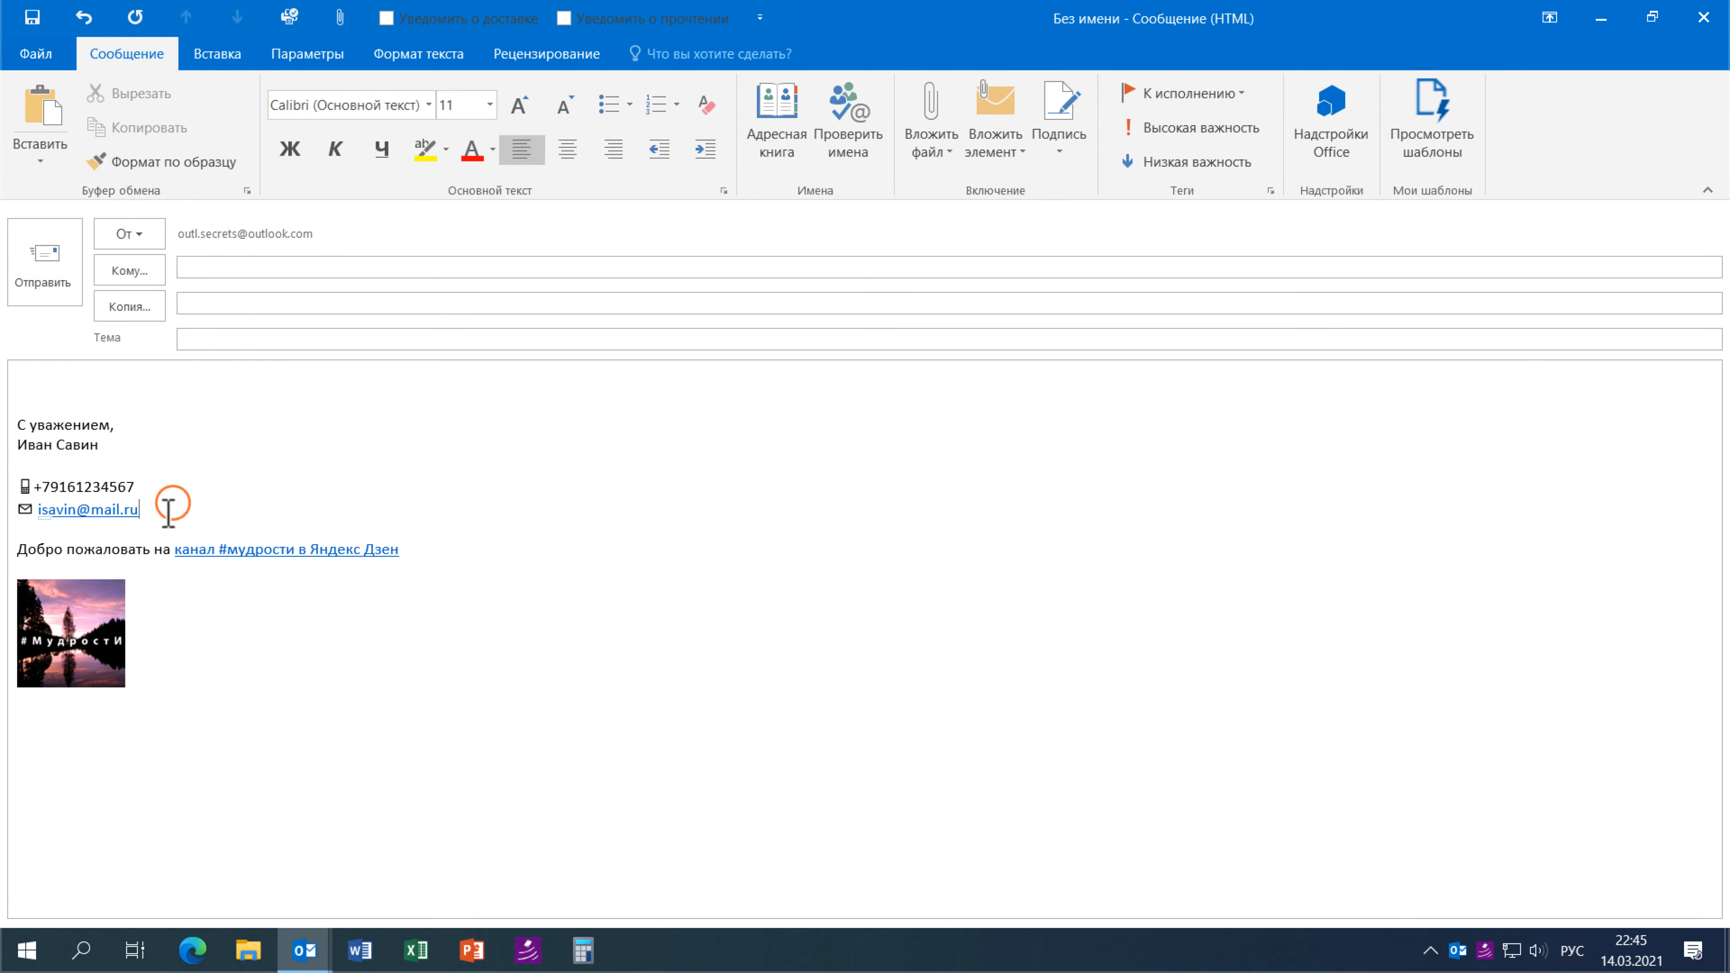
{"action": "left_click", "coordinate": [8, 485], "text": "shift"}
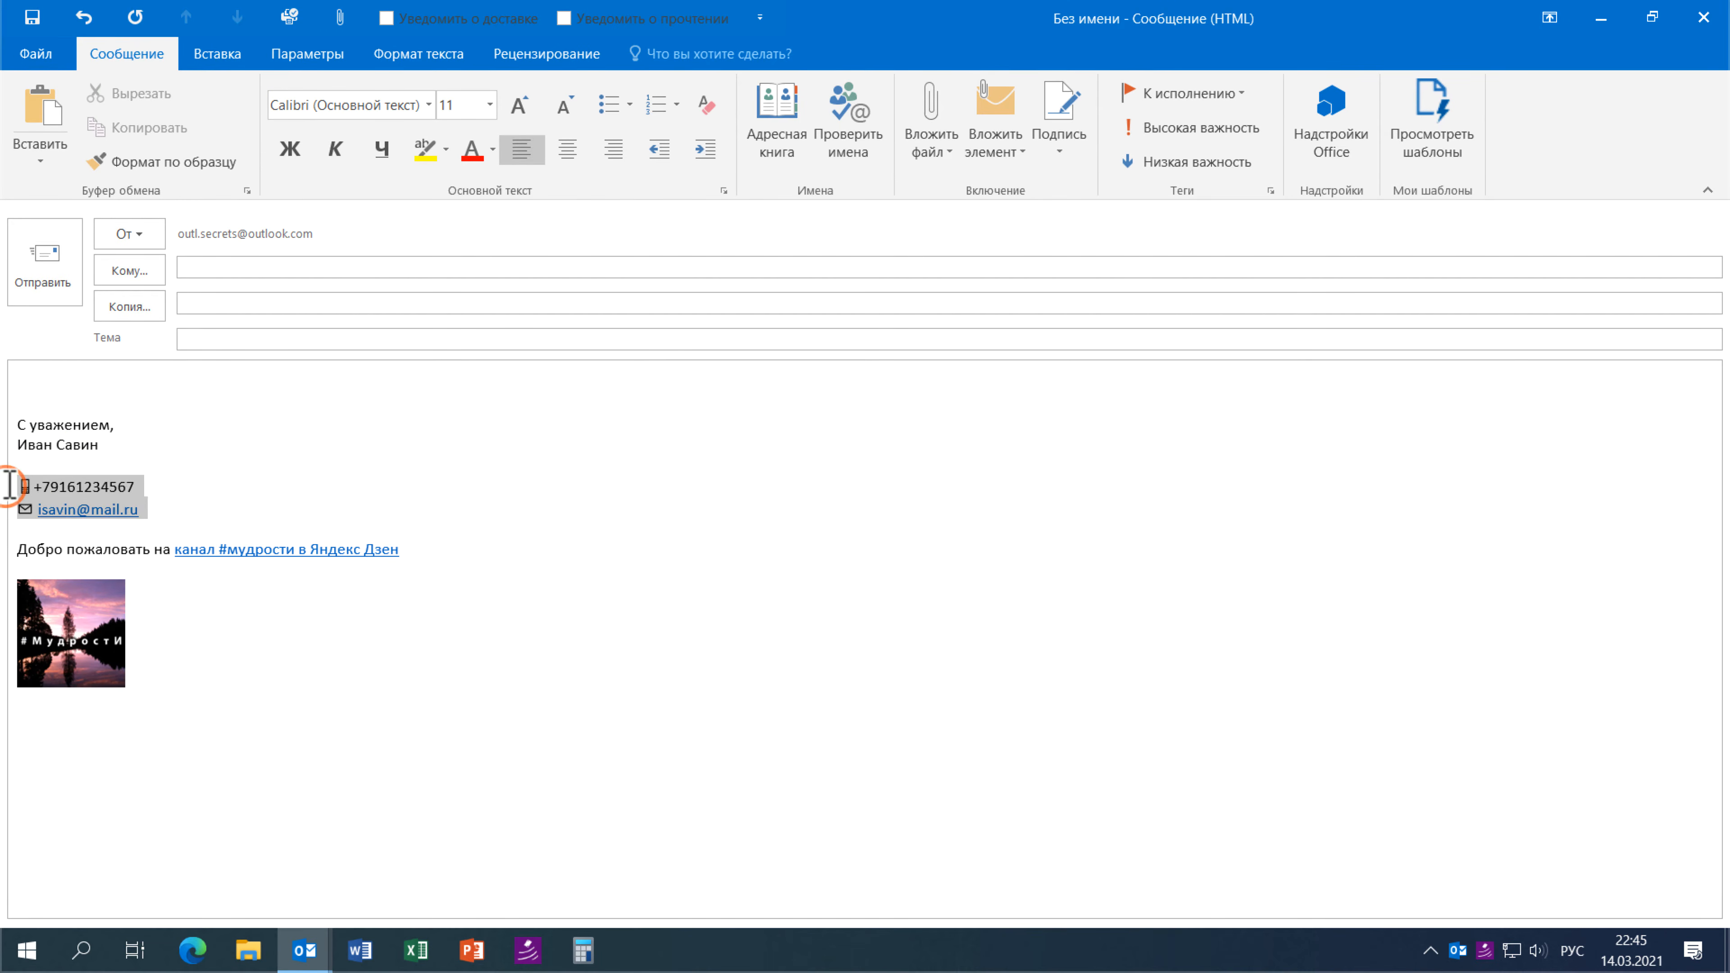
{"action": "left_click", "coordinate": [289, 150]}
{"action": "left_click", "coordinate": [251, 459]}
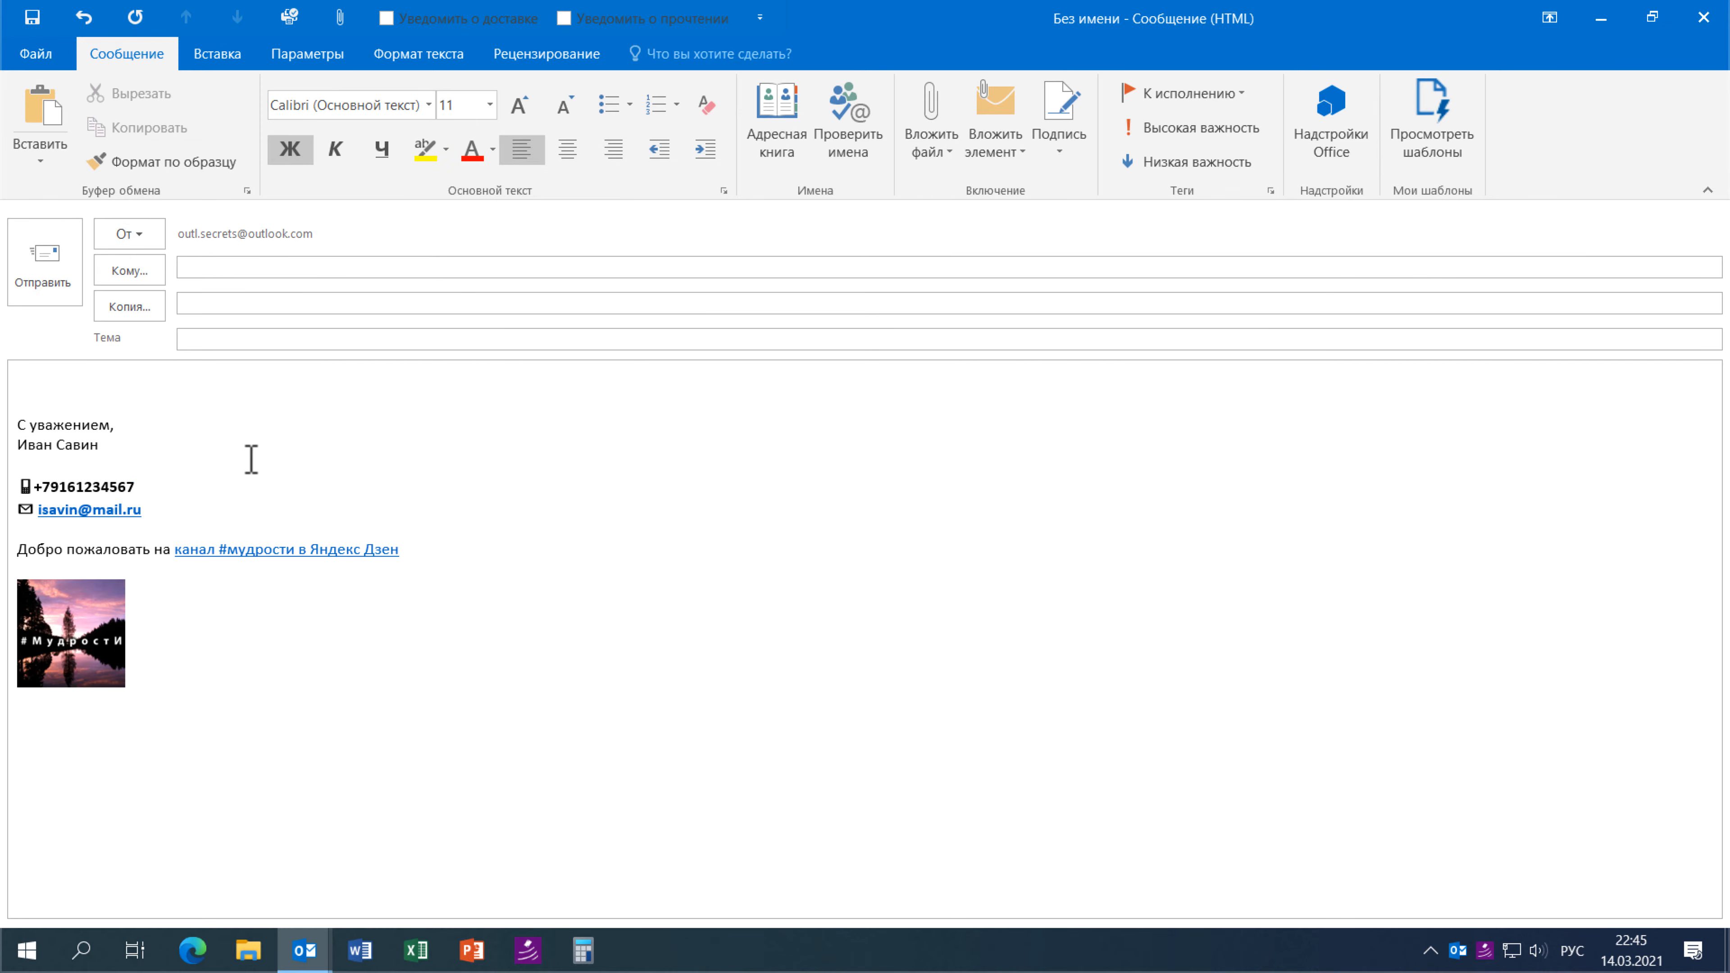
{"action": "left_click", "coordinate": [66, 403]}
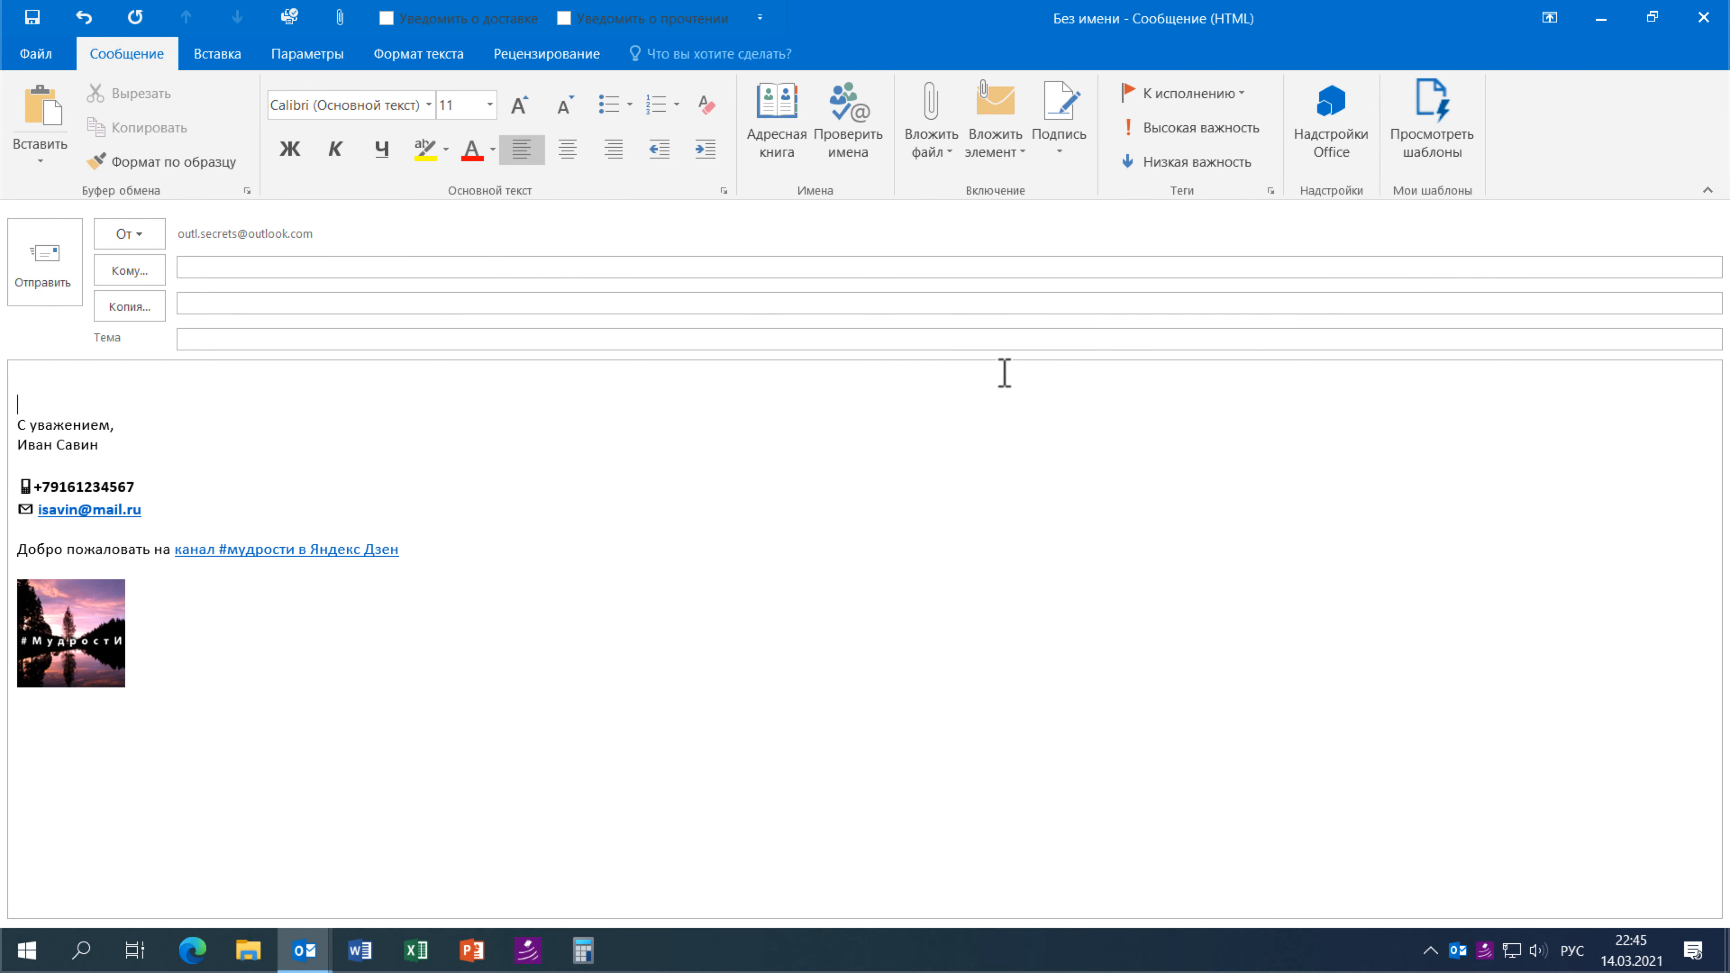
- Copy the whole signature, including link and picture, and go to the File account page
{"action": "left_click_drag", "start_coordinate": [15, 576], "coordinate": [20, 399]}
{"action": "right_click", "coordinate": [61, 434]}
{"action": "left_click", "coordinate": [103, 476]}
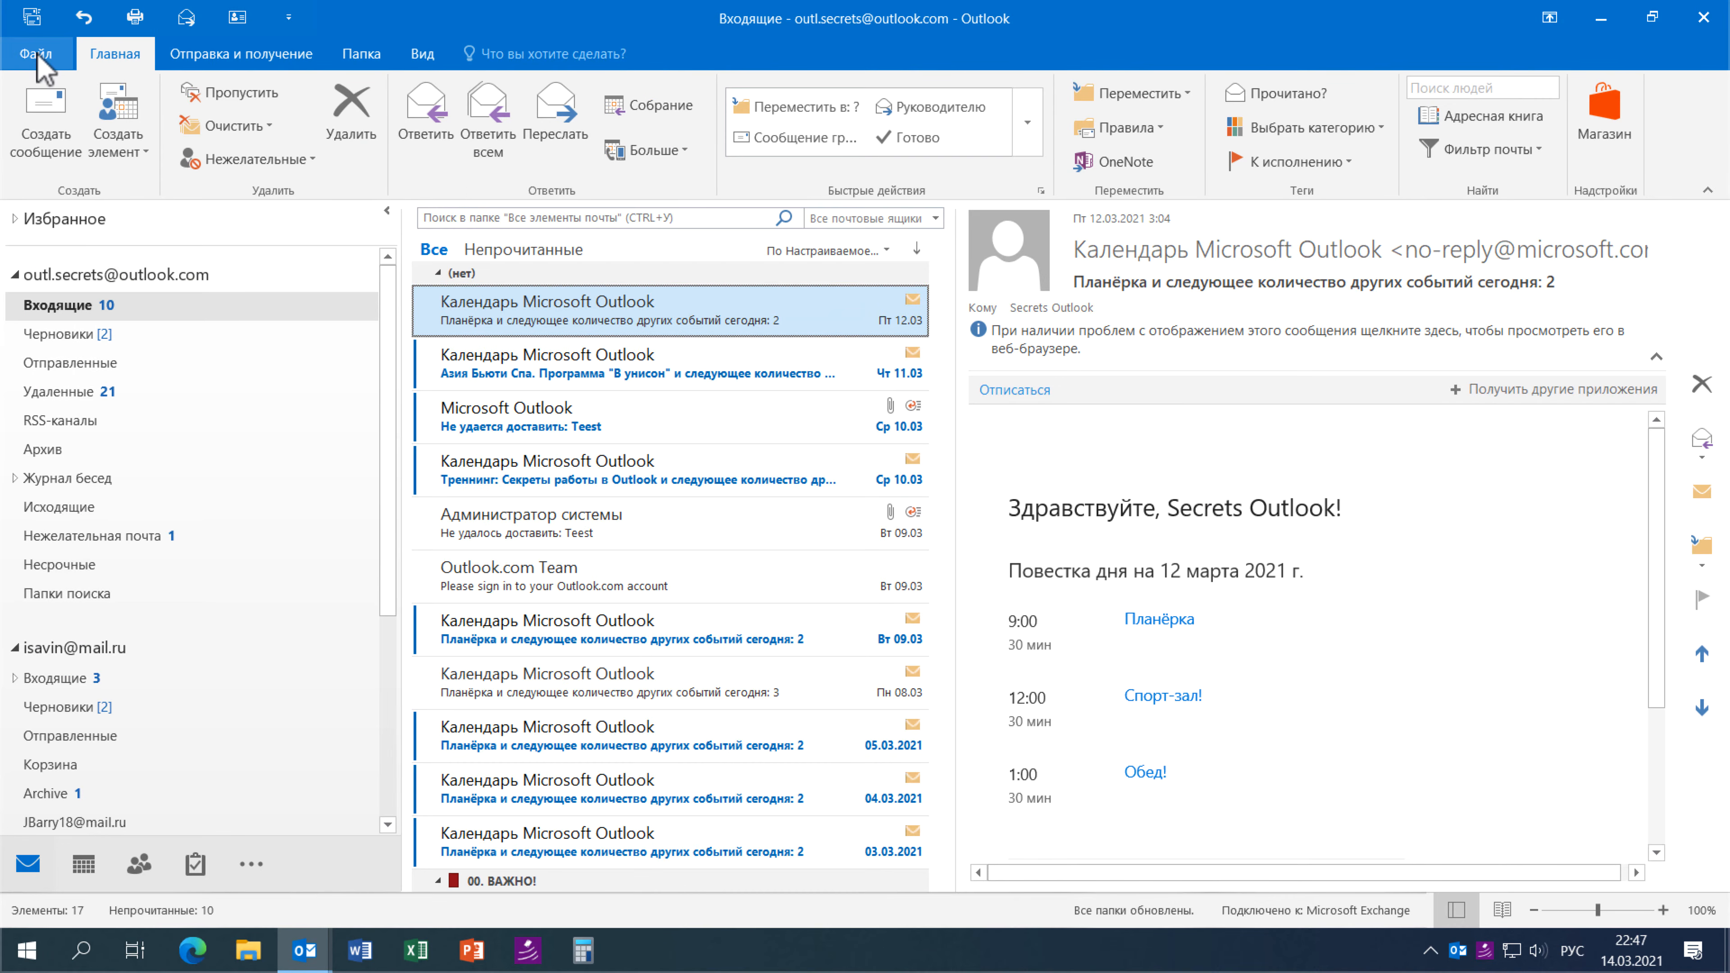
{"action": "left_click", "coordinate": [37, 55]}
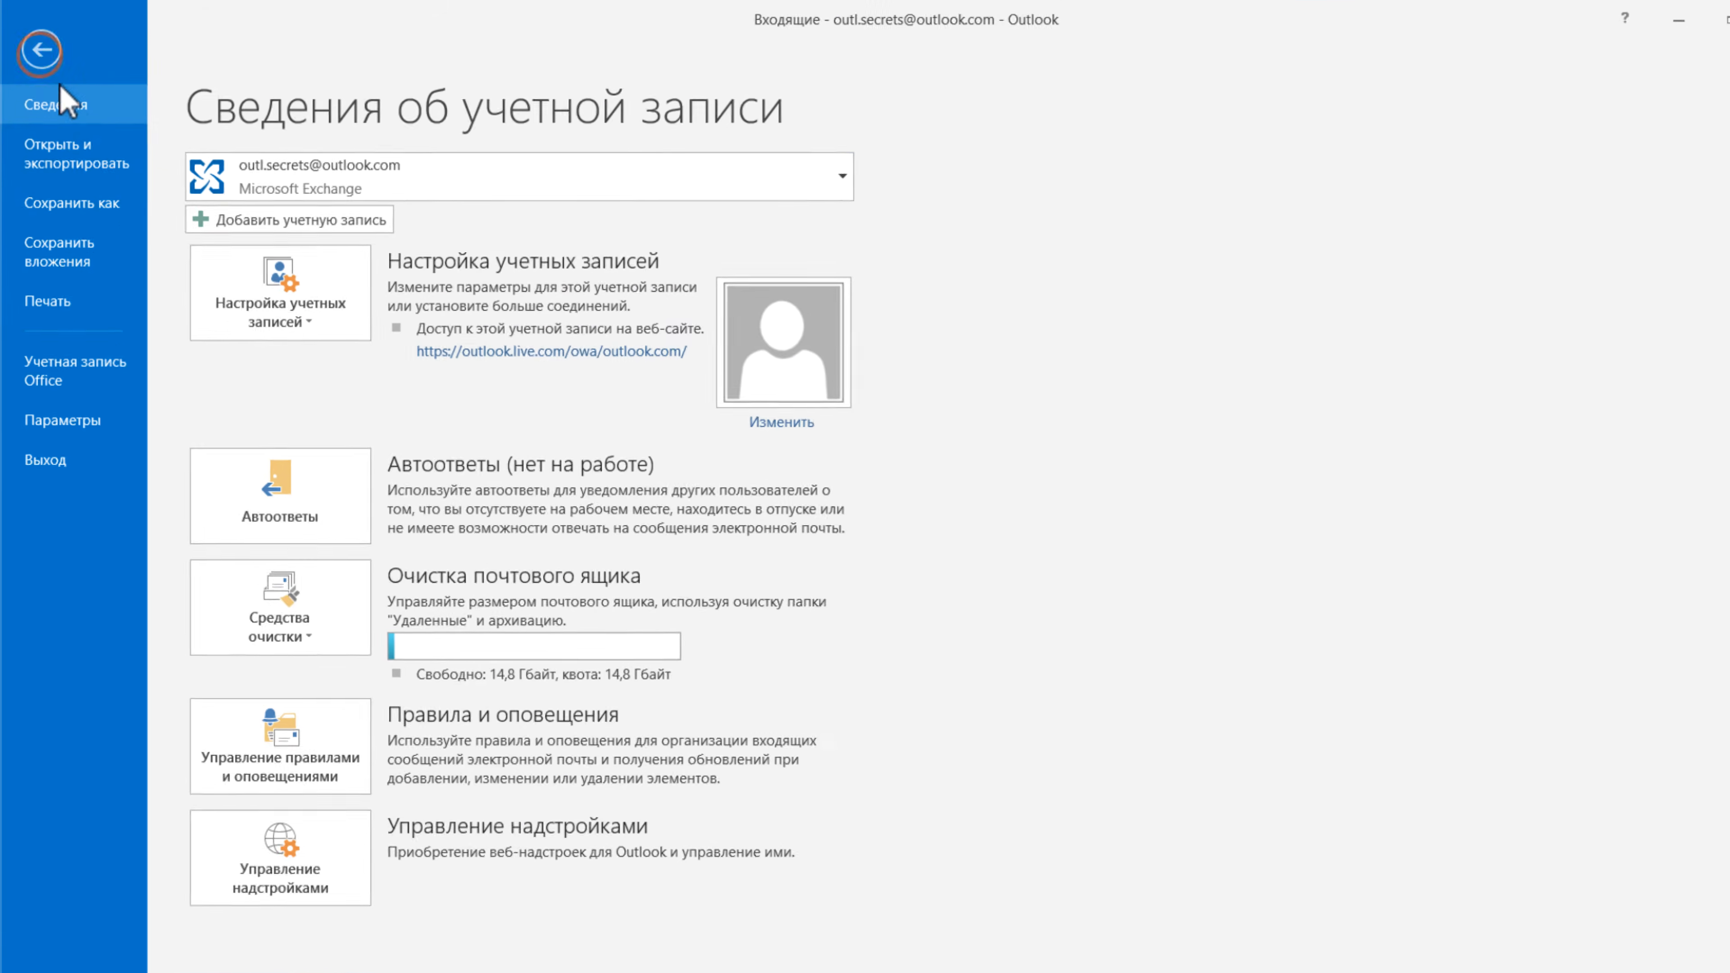
- Create a signature named Полная and paste the copied full signature into it
{"action": "left_click", "coordinate": [83, 436]}
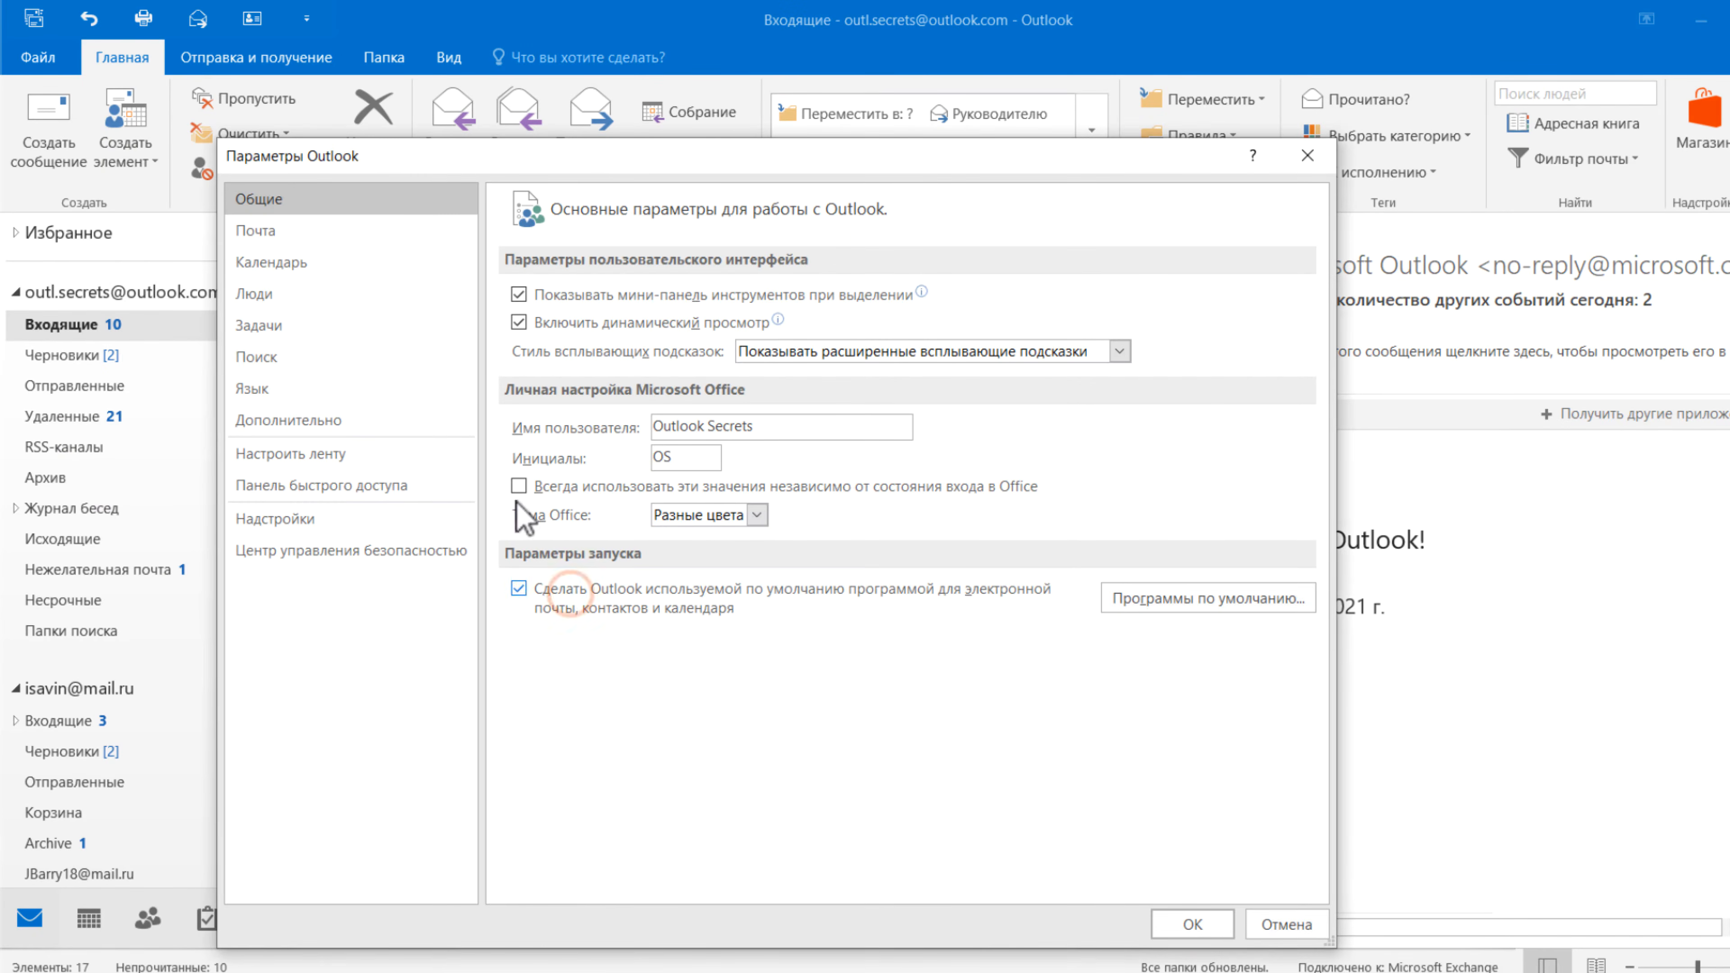
{"action": "left_click", "coordinate": [269, 231]}
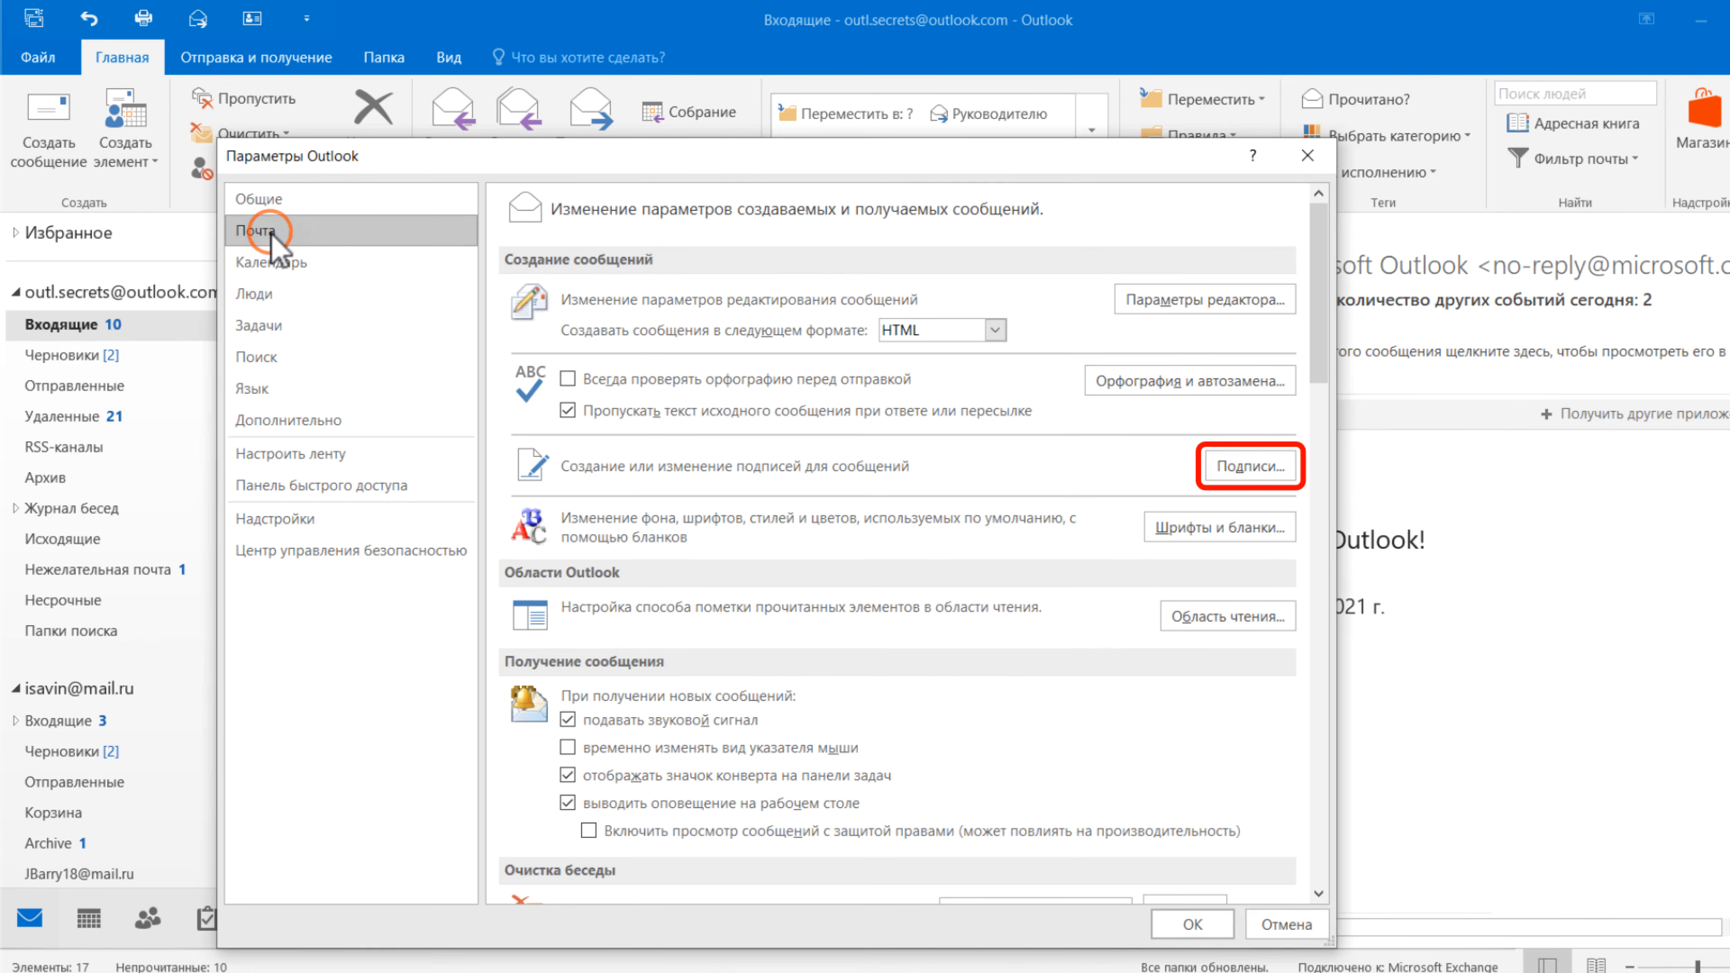
{"action": "left_click", "coordinate": [1226, 465]}
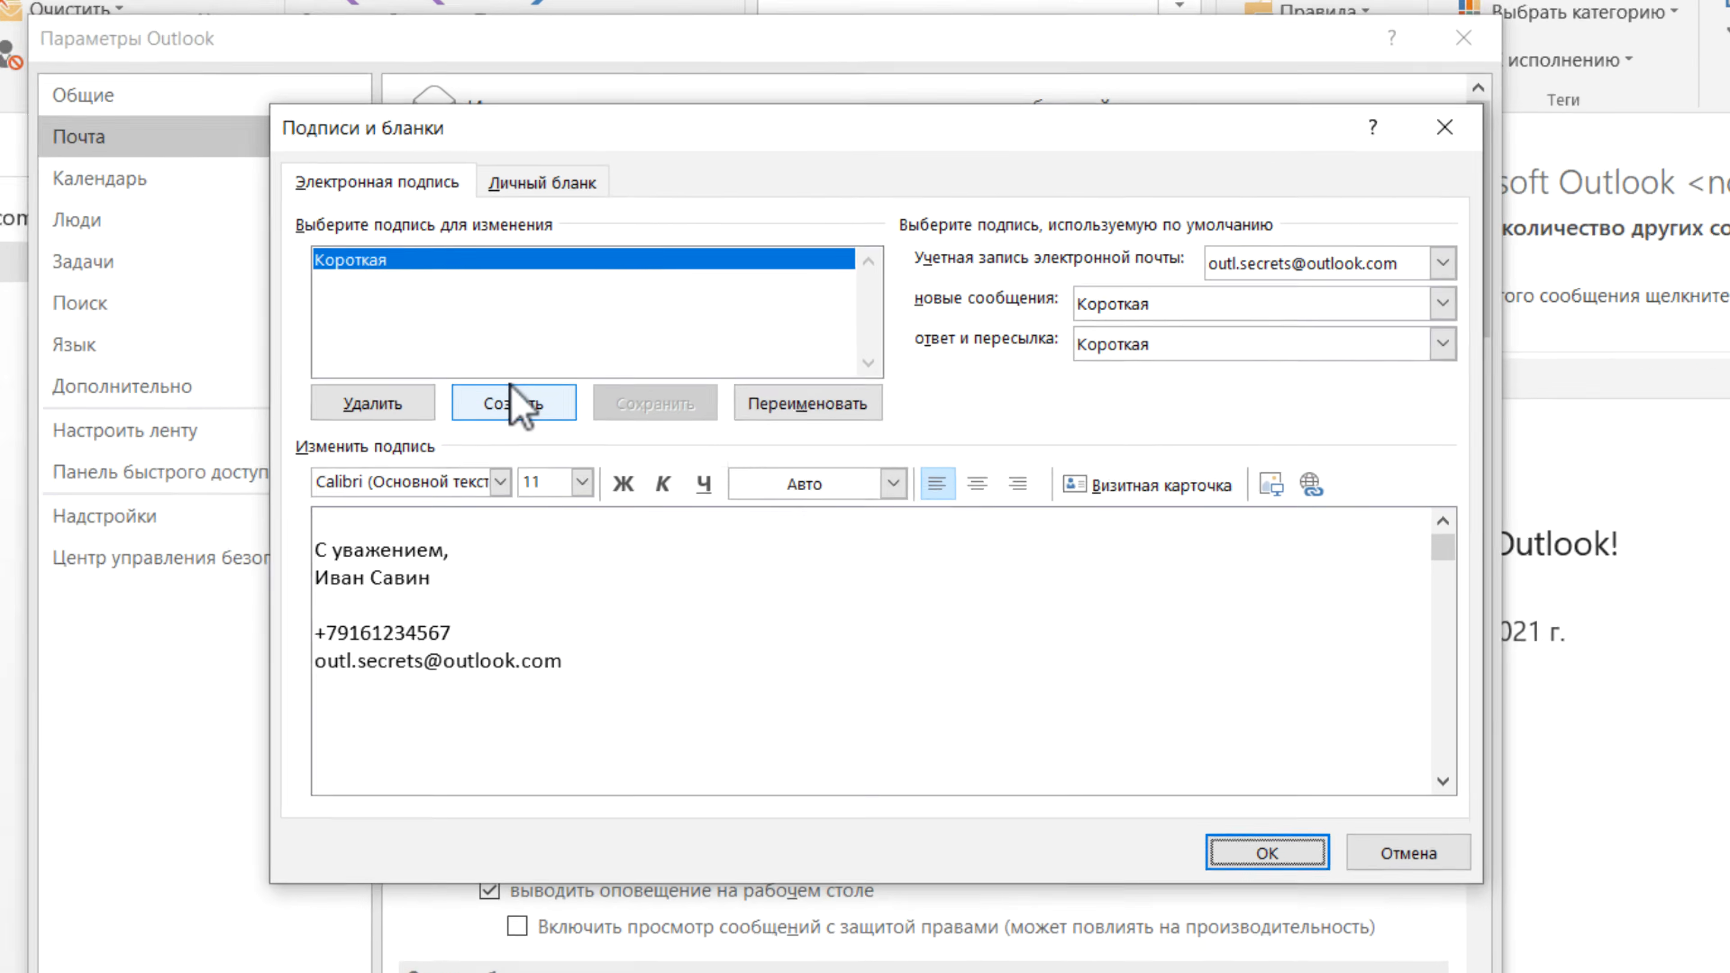
{"action": "left_click", "coordinate": [585, 432]}
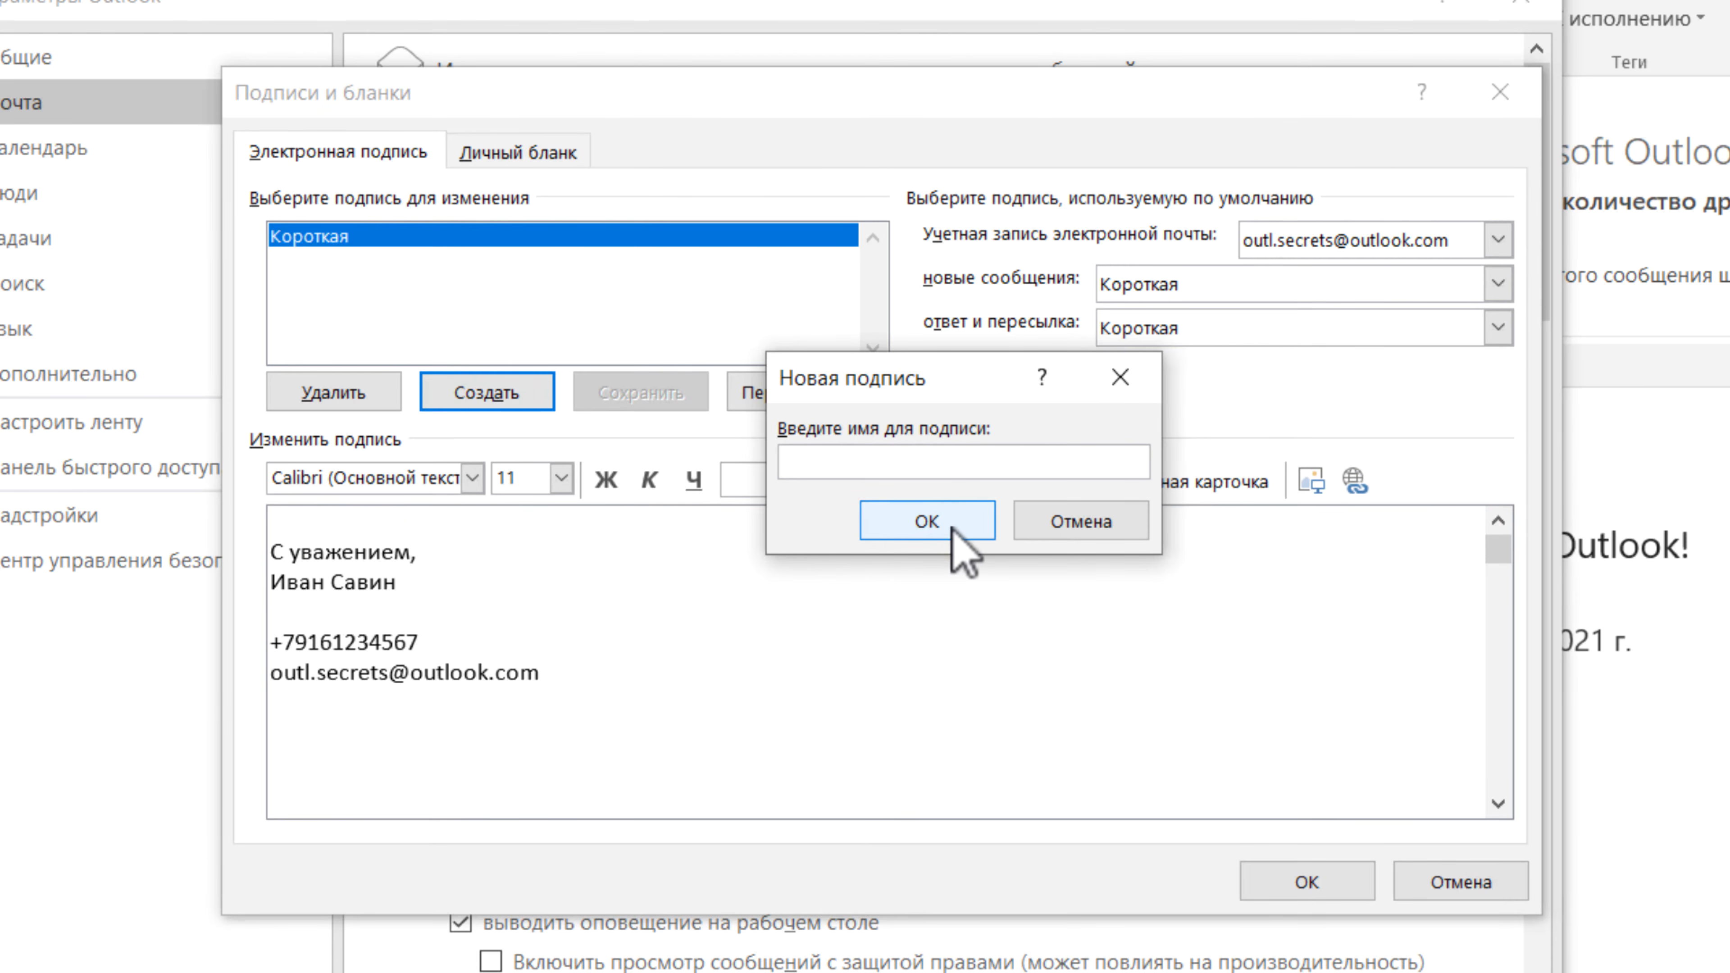
{"action": "type", "text": "Полная"}
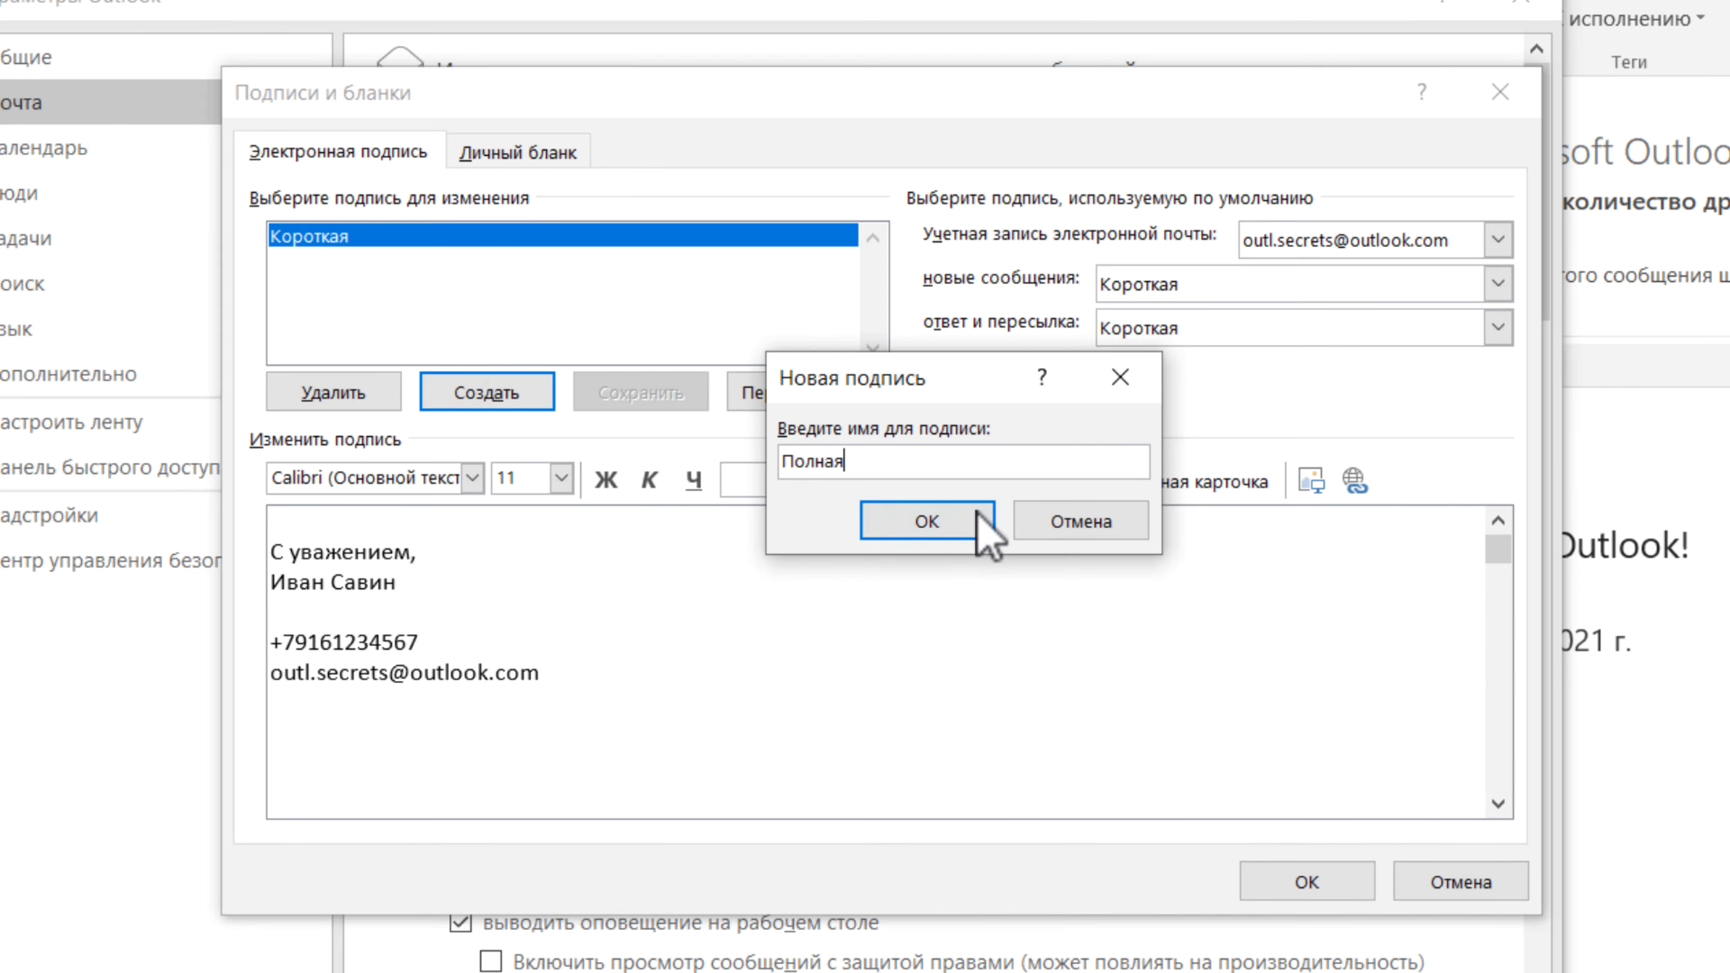
{"action": "left_click", "coordinate": [926, 521]}
{"action": "left_click", "coordinate": [402, 556]}
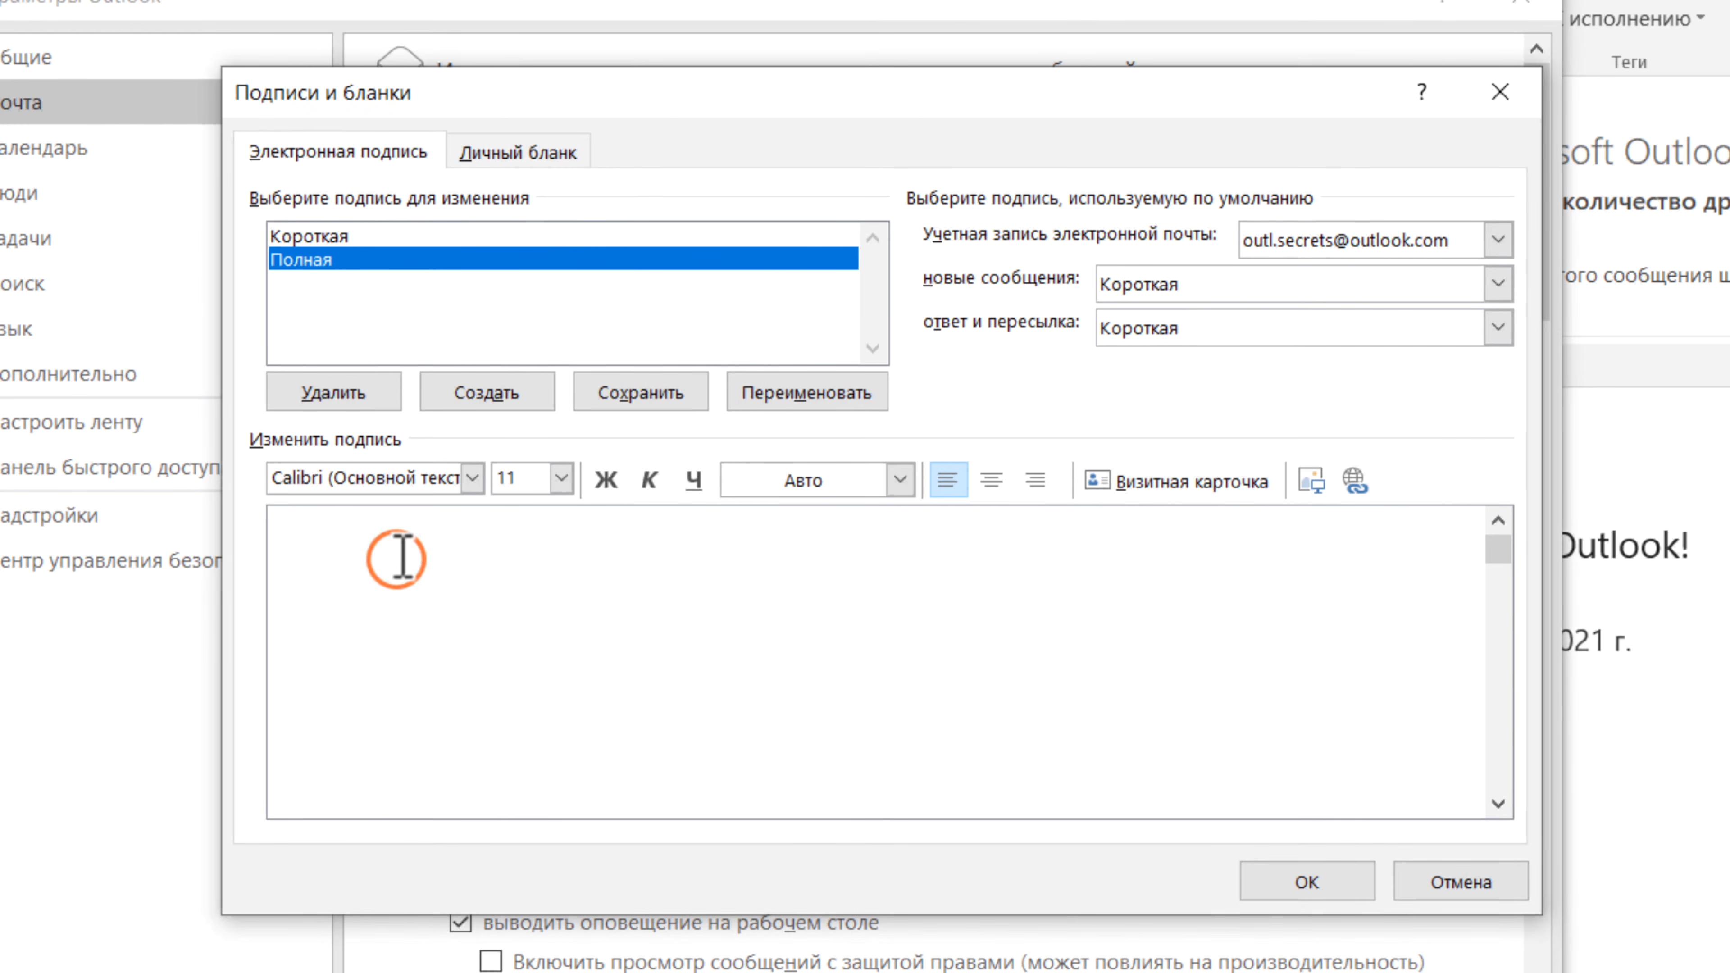
{"action": "key", "text": "ctrl+v"}
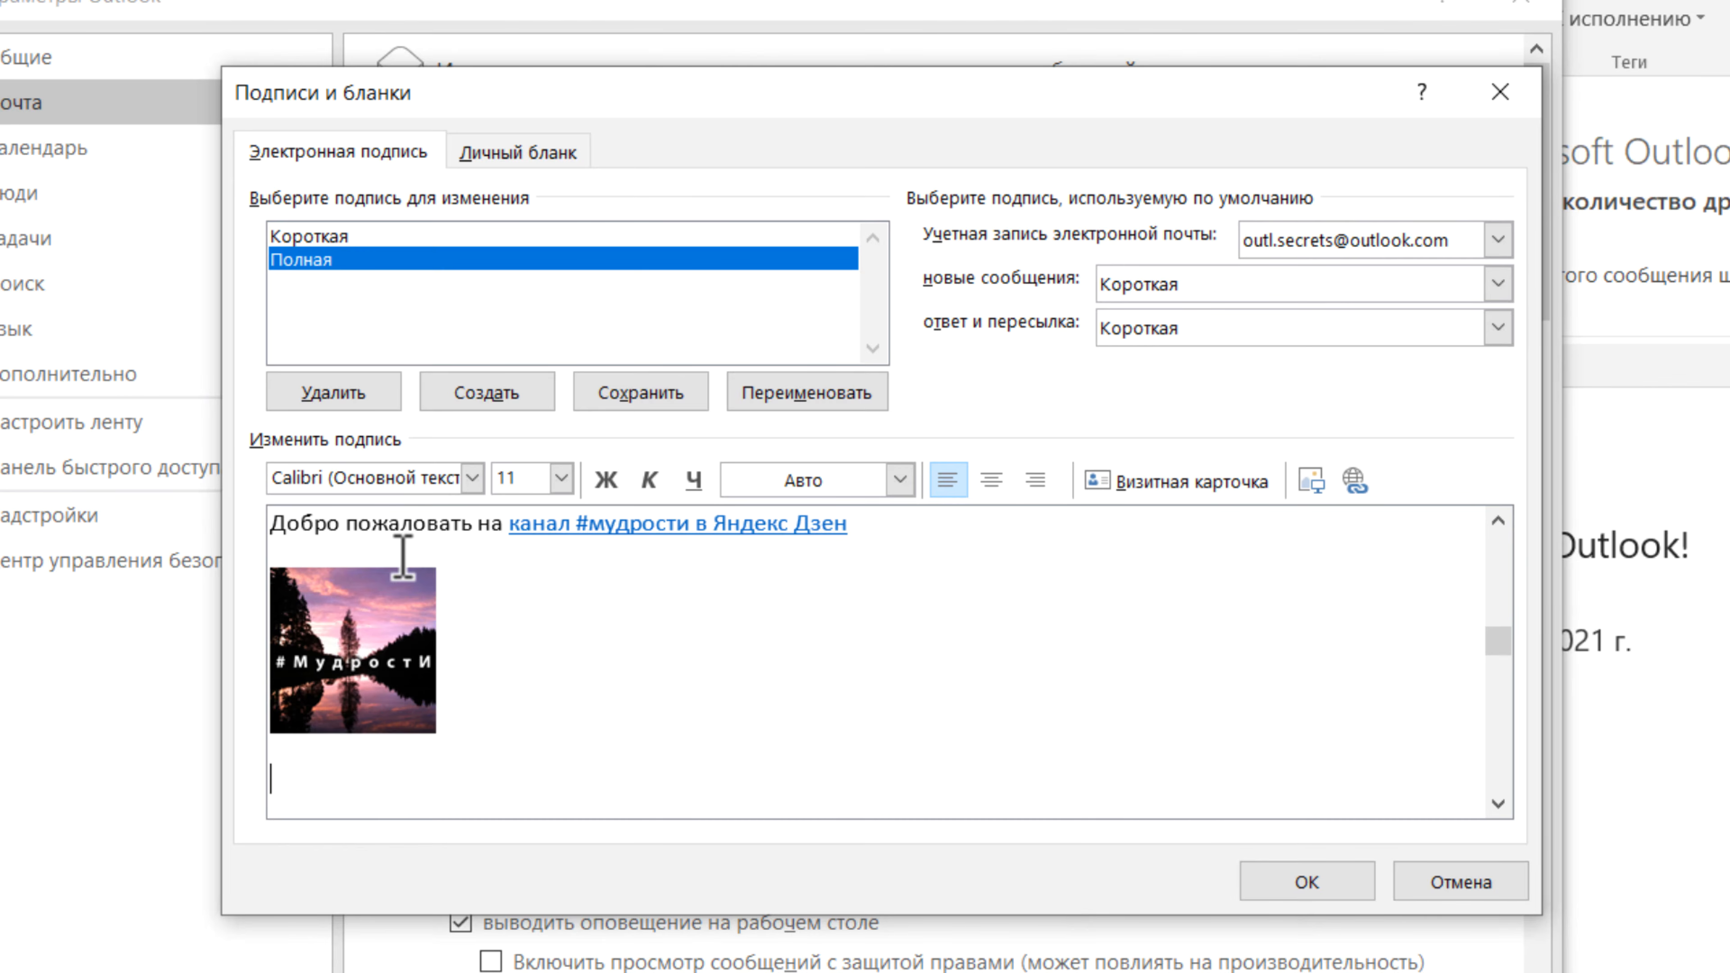
{"action": "scroll", "coordinate": [1502, 651], "scroll_direction": "up", "scroll_amount": 3}
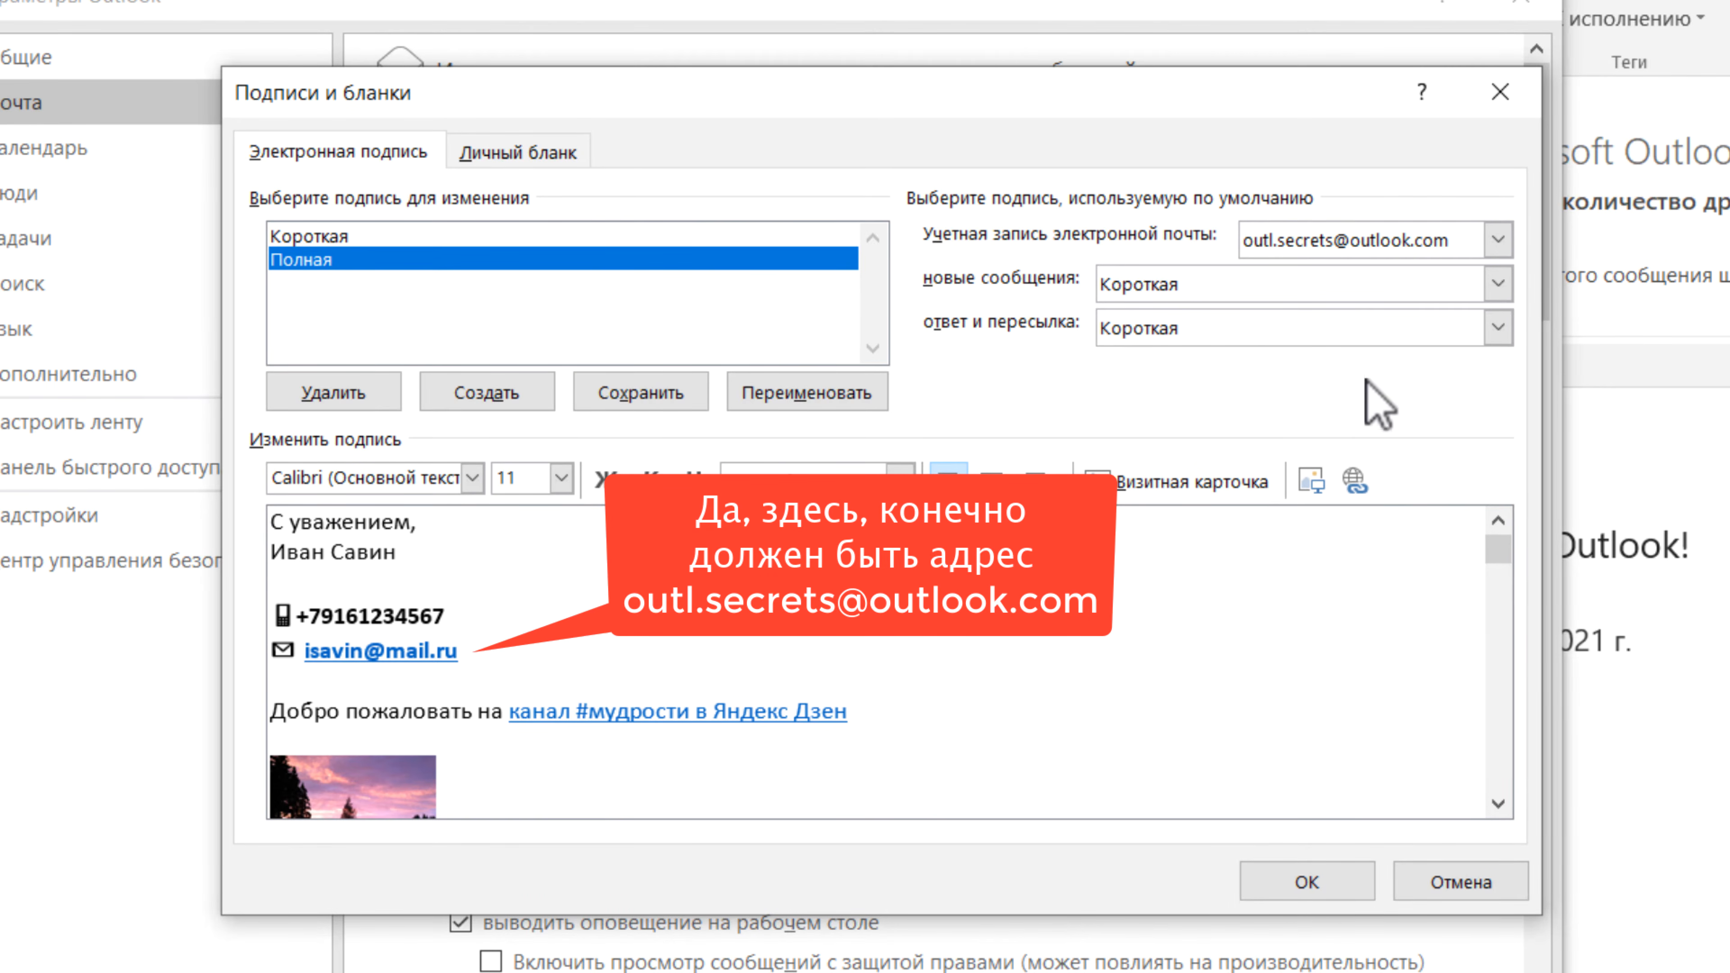
{"action": "left_click", "coordinate": [1499, 284]}
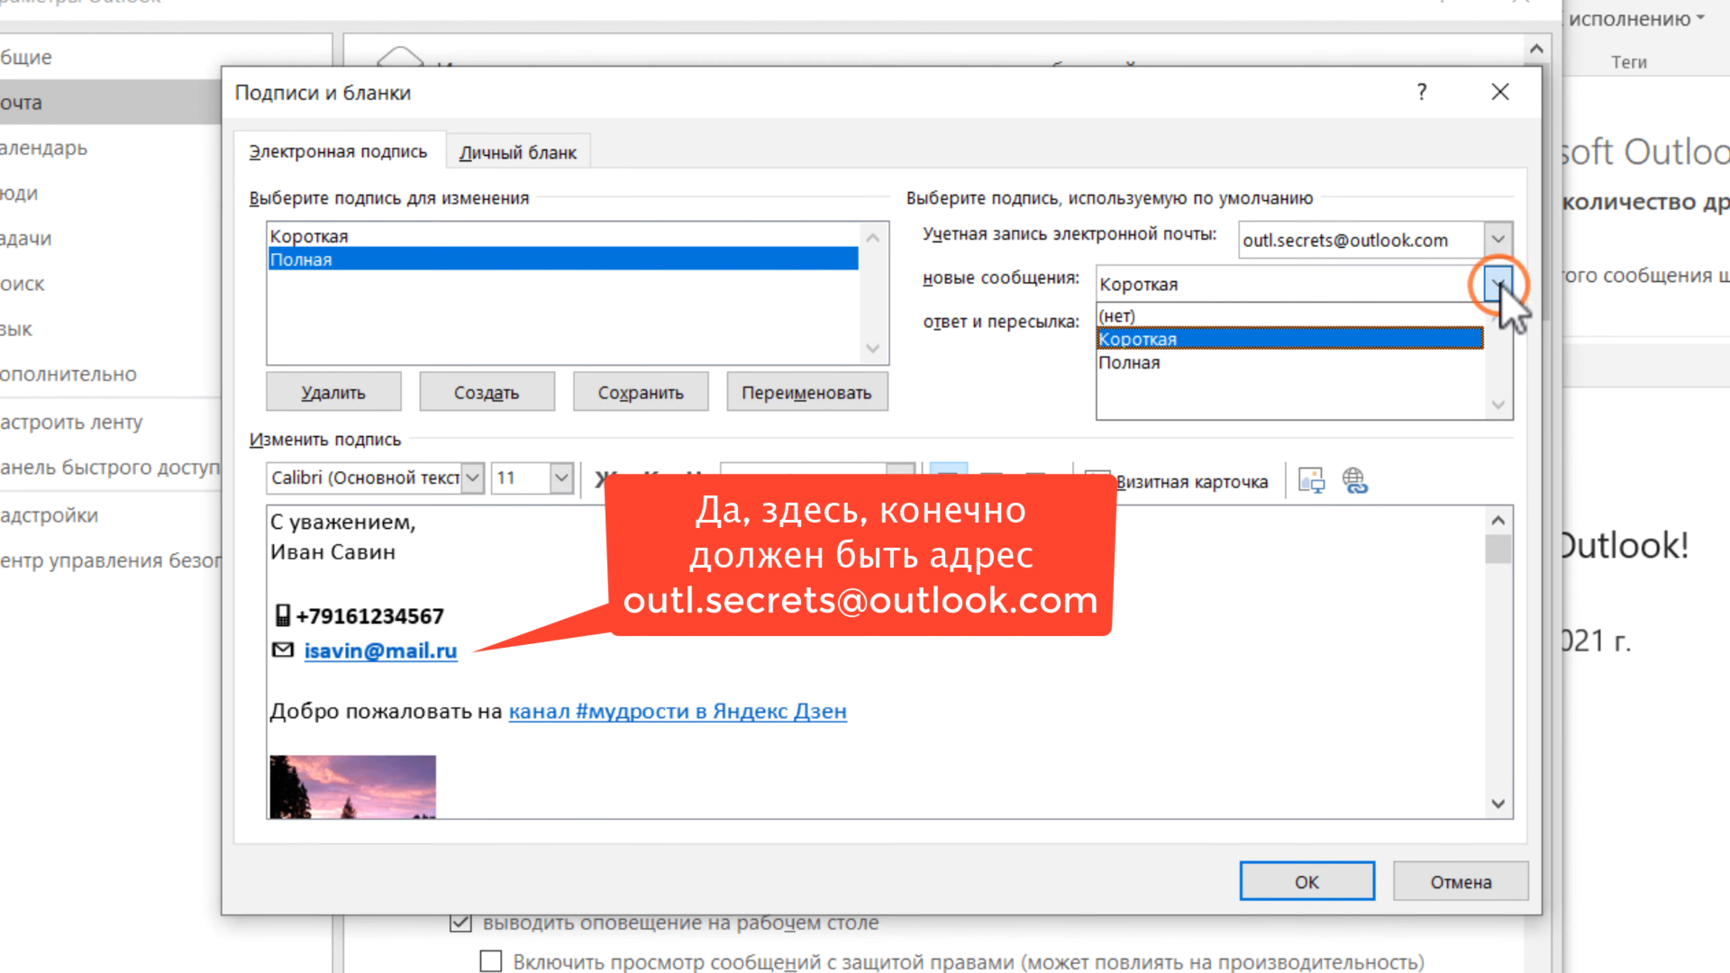
- Set Полная as the new-message signature, then review the Короткая signature
{"action": "left_click", "coordinate": [1207, 363]}
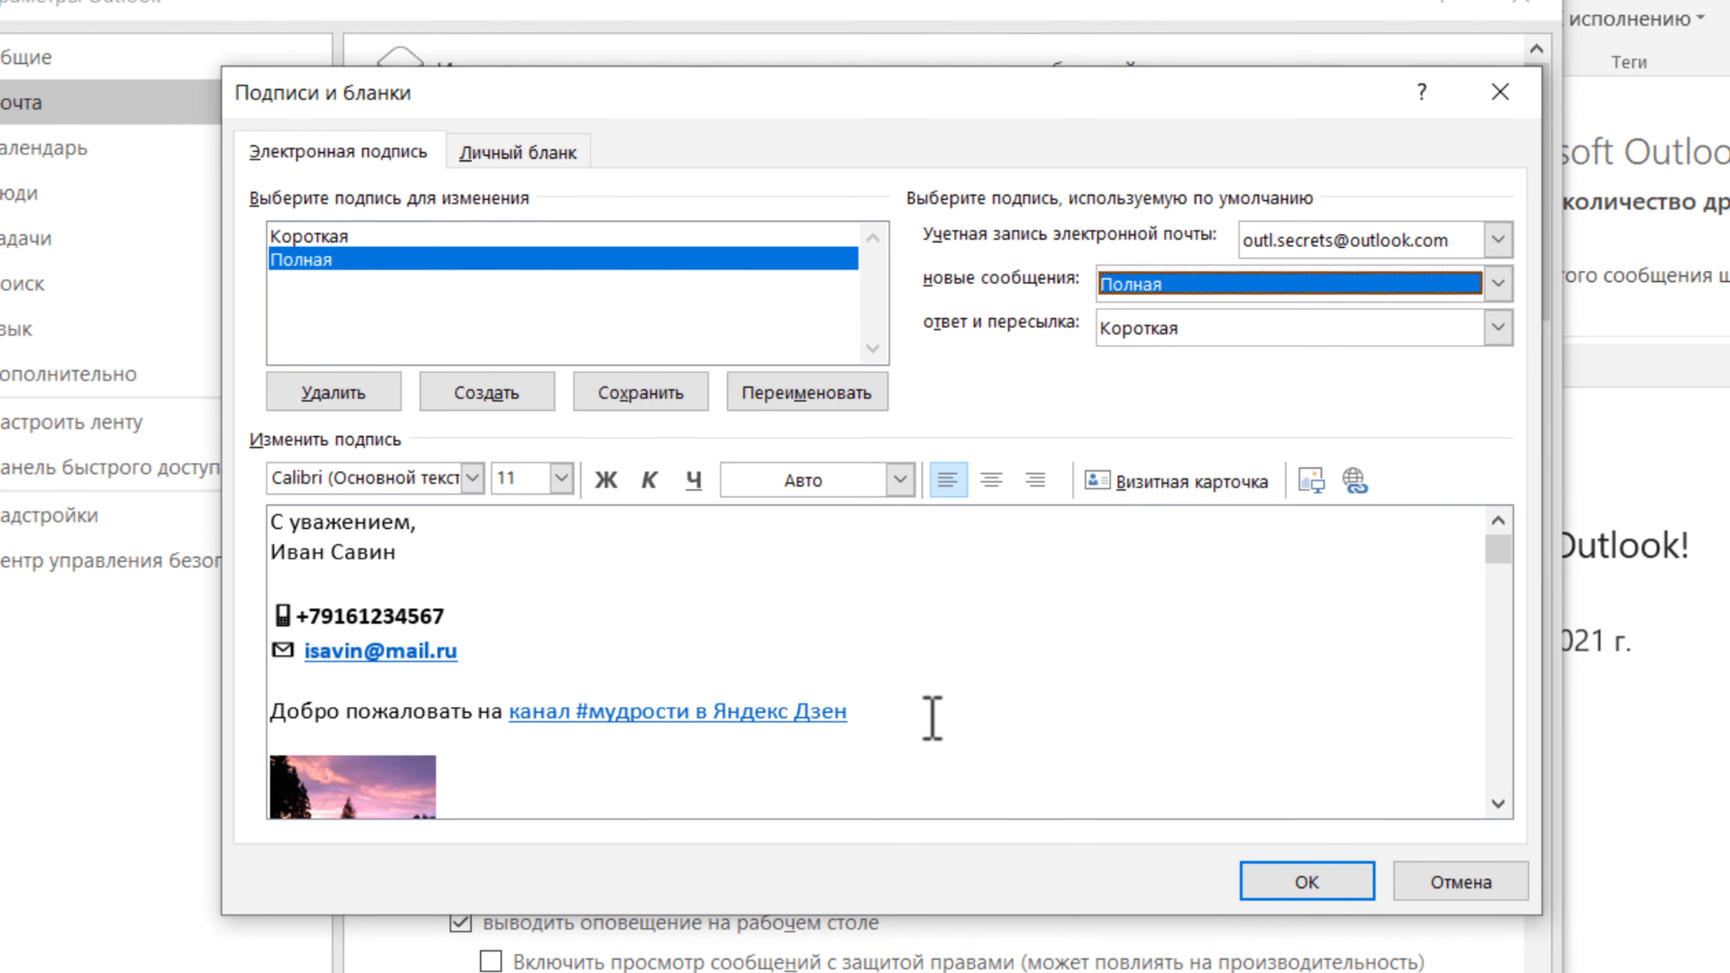
{"action": "left_click", "coordinate": [962, 650]}
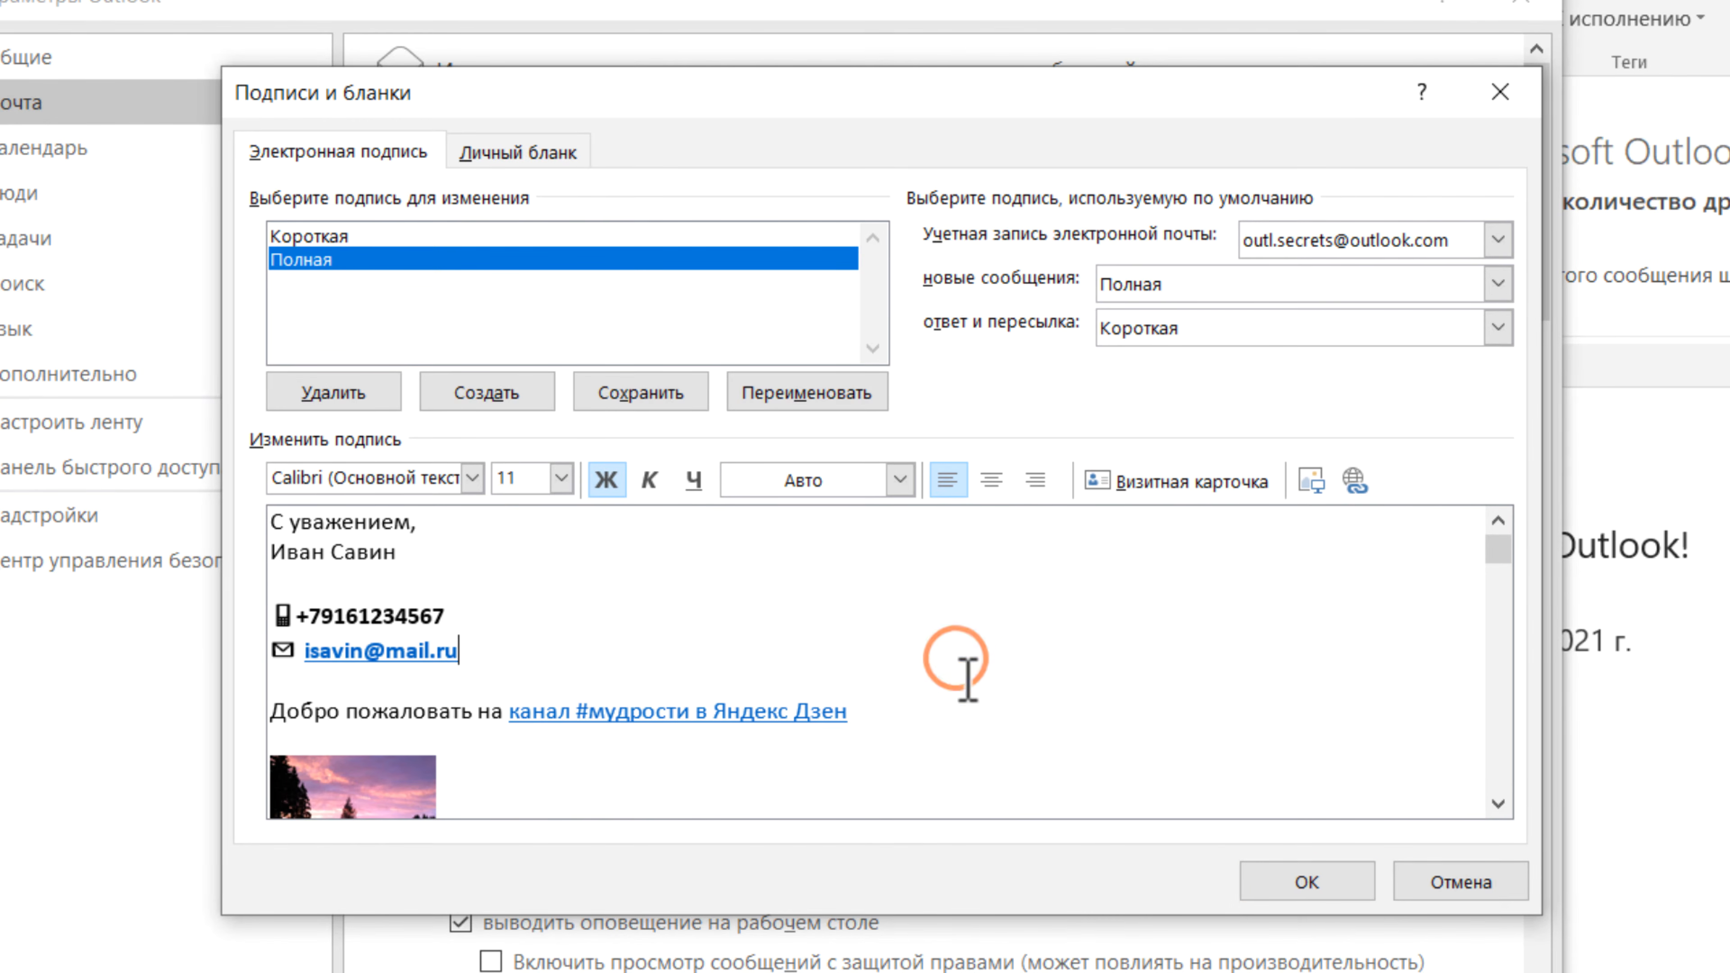
{"action": "left_click", "coordinate": [987, 357]}
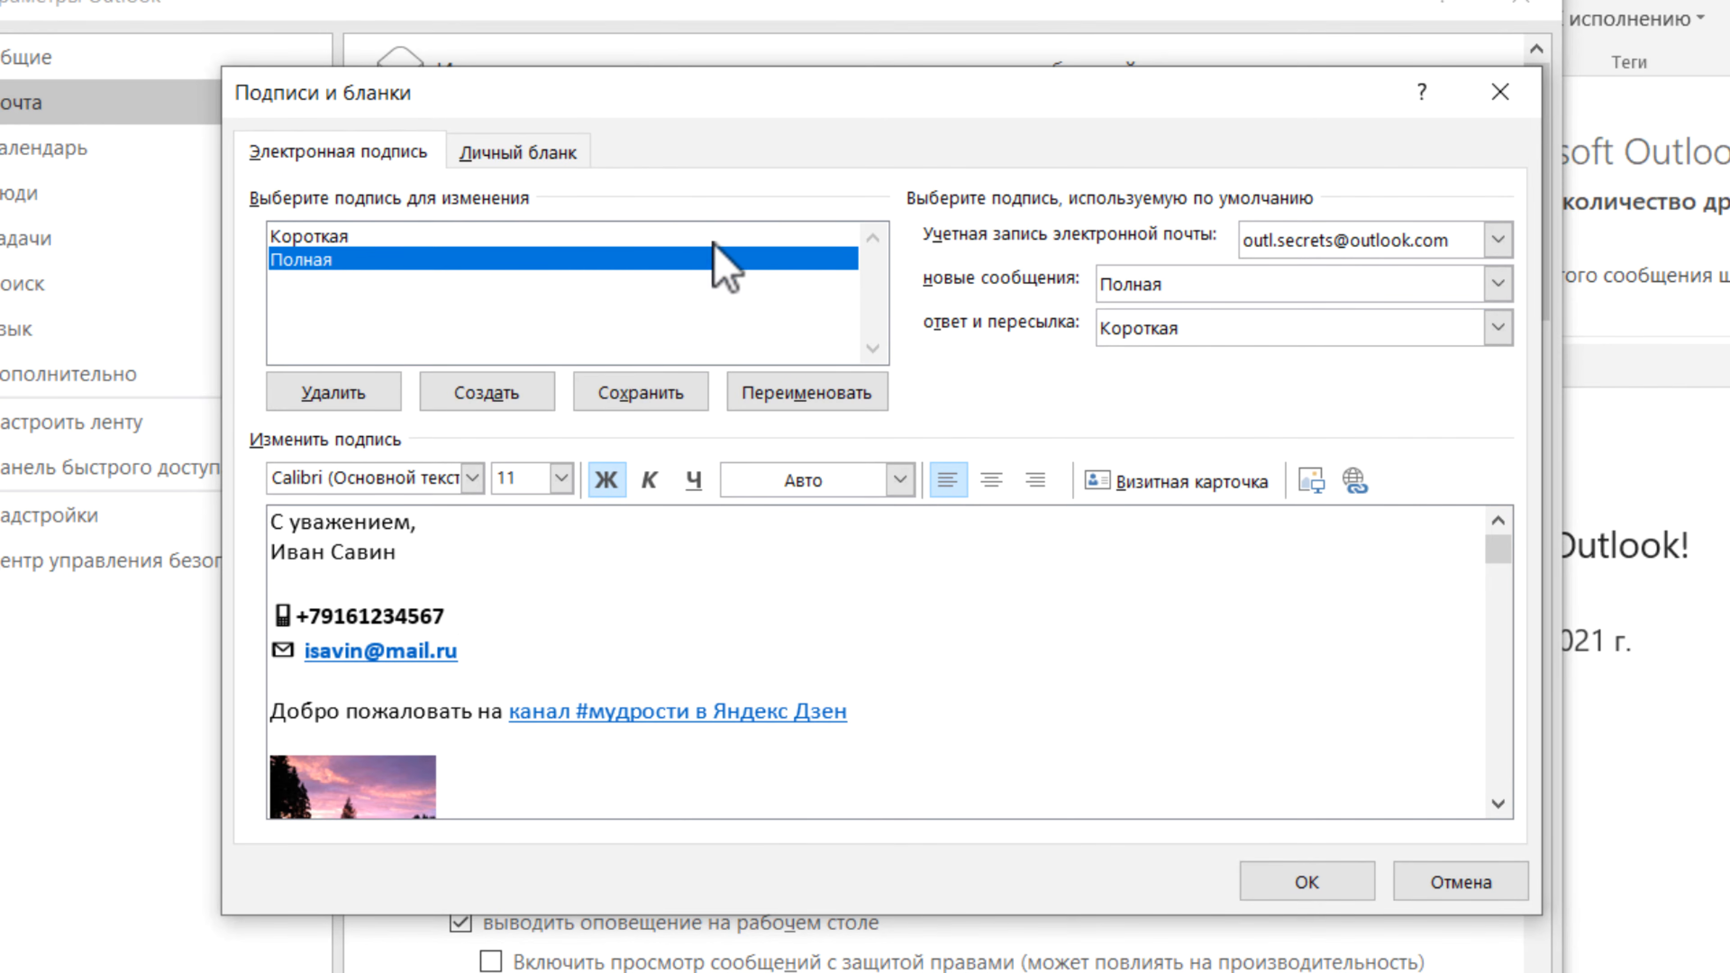
{"action": "left_click", "coordinate": [694, 236]}
{"action": "left_click", "coordinate": [598, 640]}
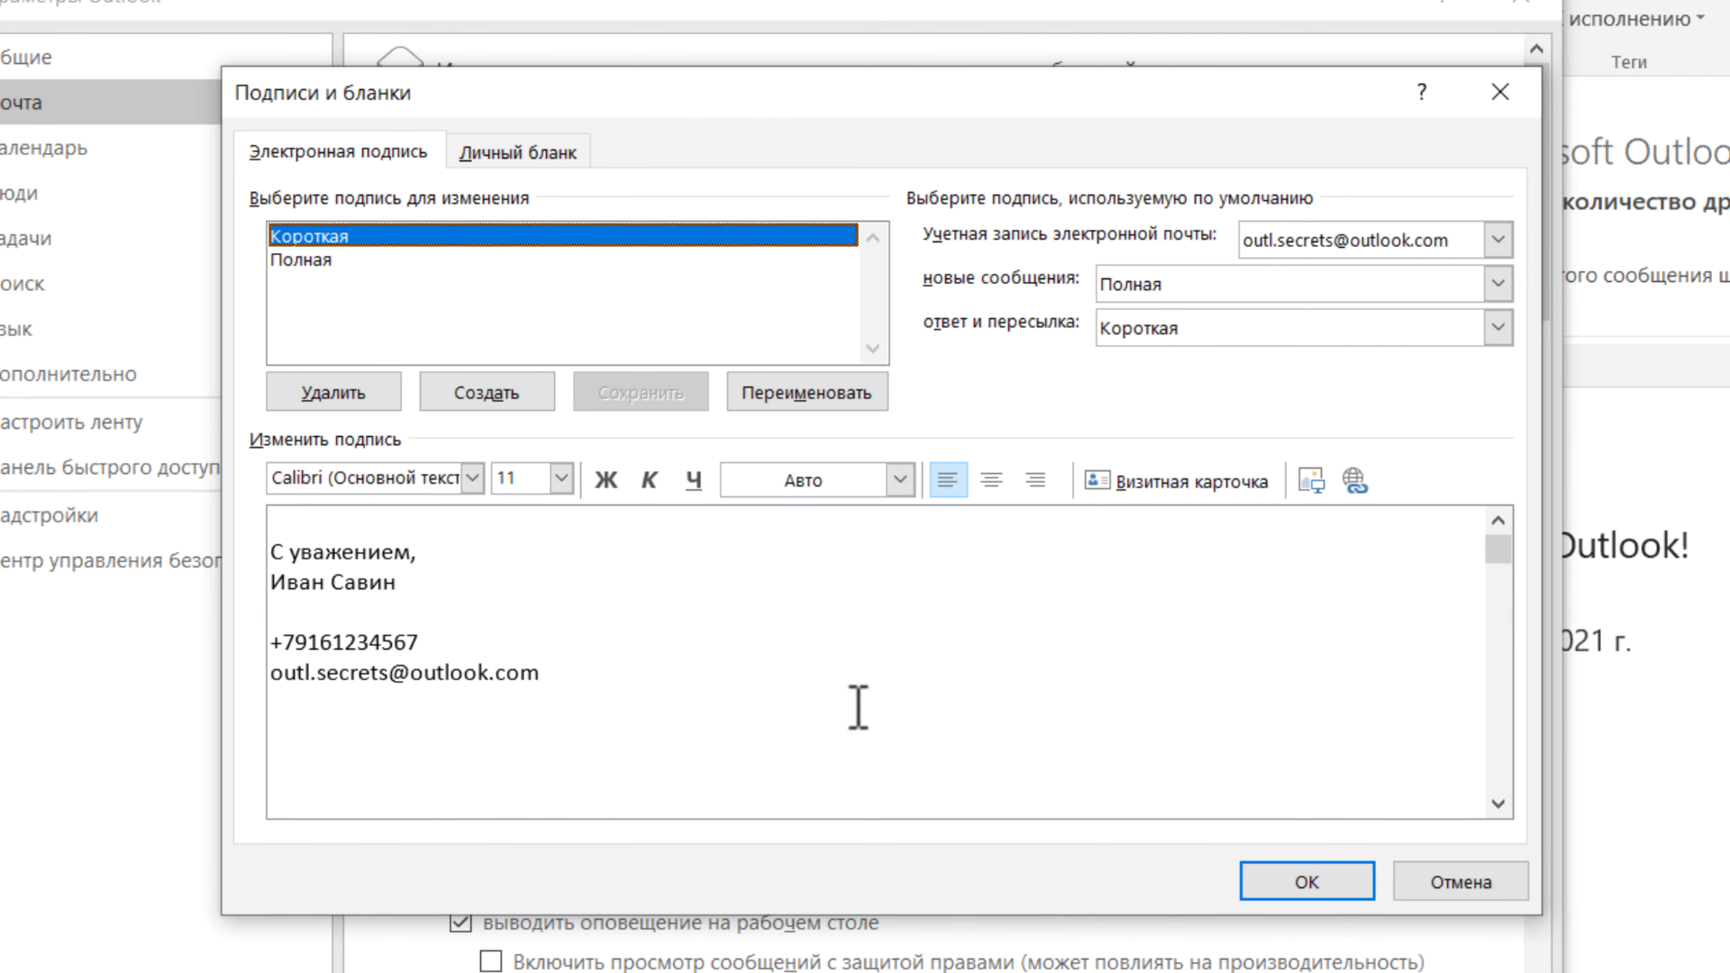
- For the mail.ru account, use Полная for new messages and Короткая for replies/forwards
{"action": "left_click", "coordinate": [1496, 238]}
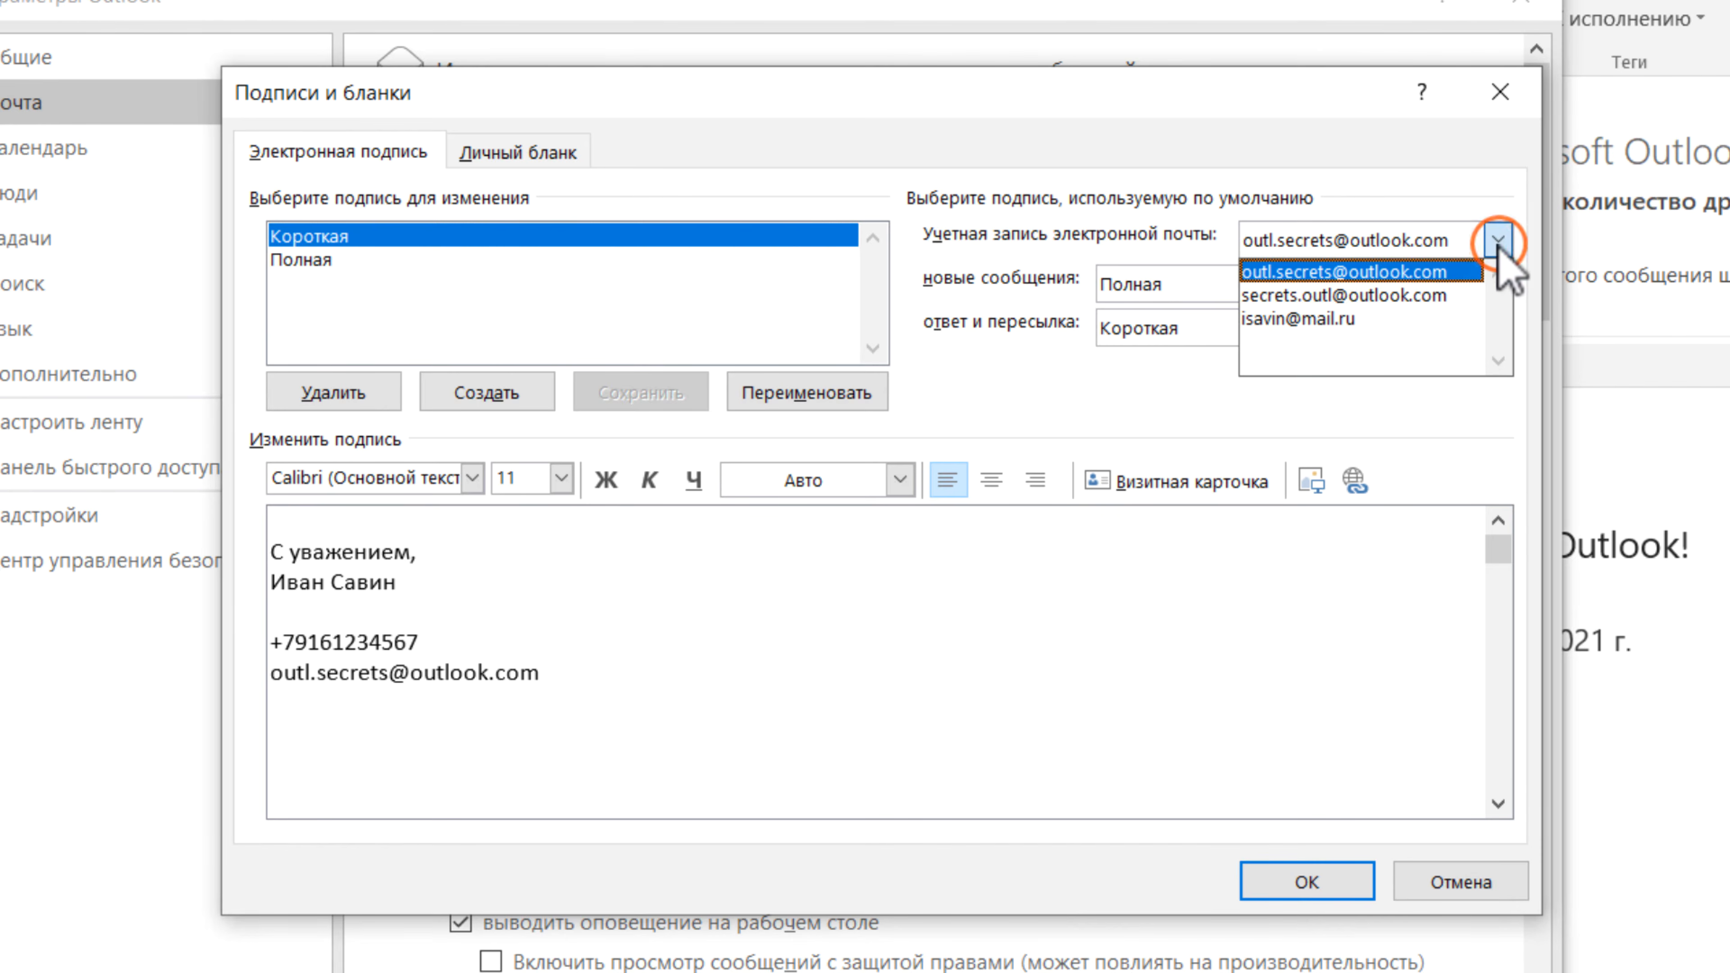
{"action": "left_click", "coordinate": [1290, 318]}
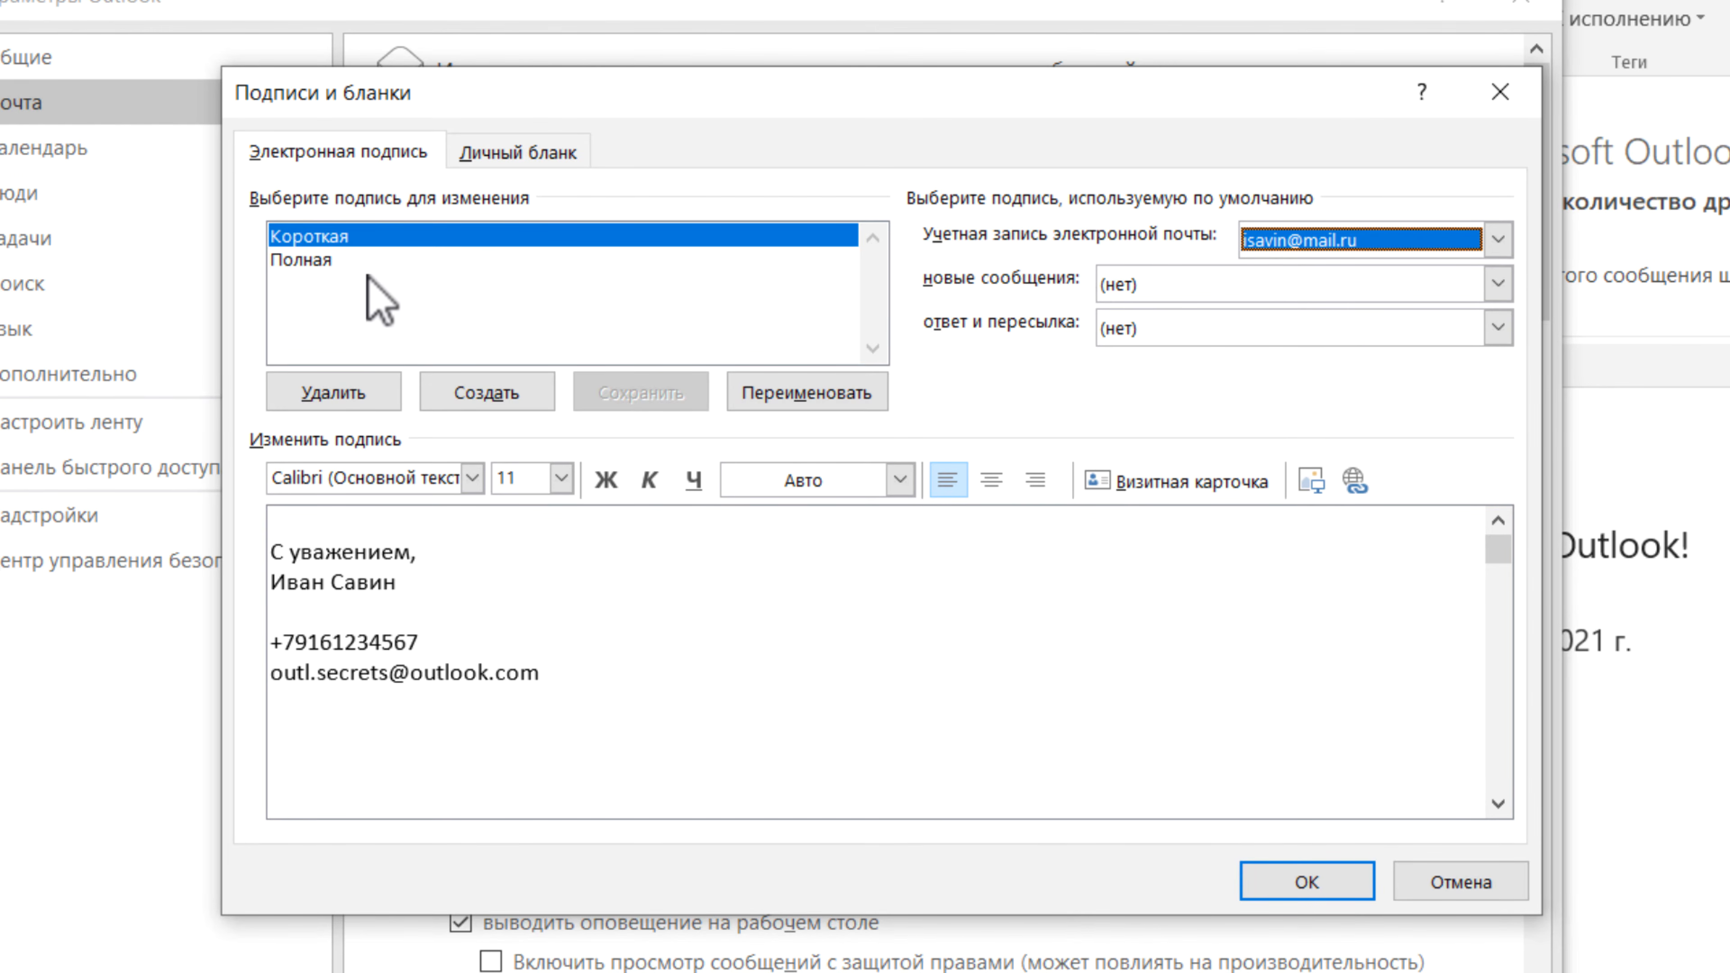
{"action": "left_click", "coordinate": [1139, 286]}
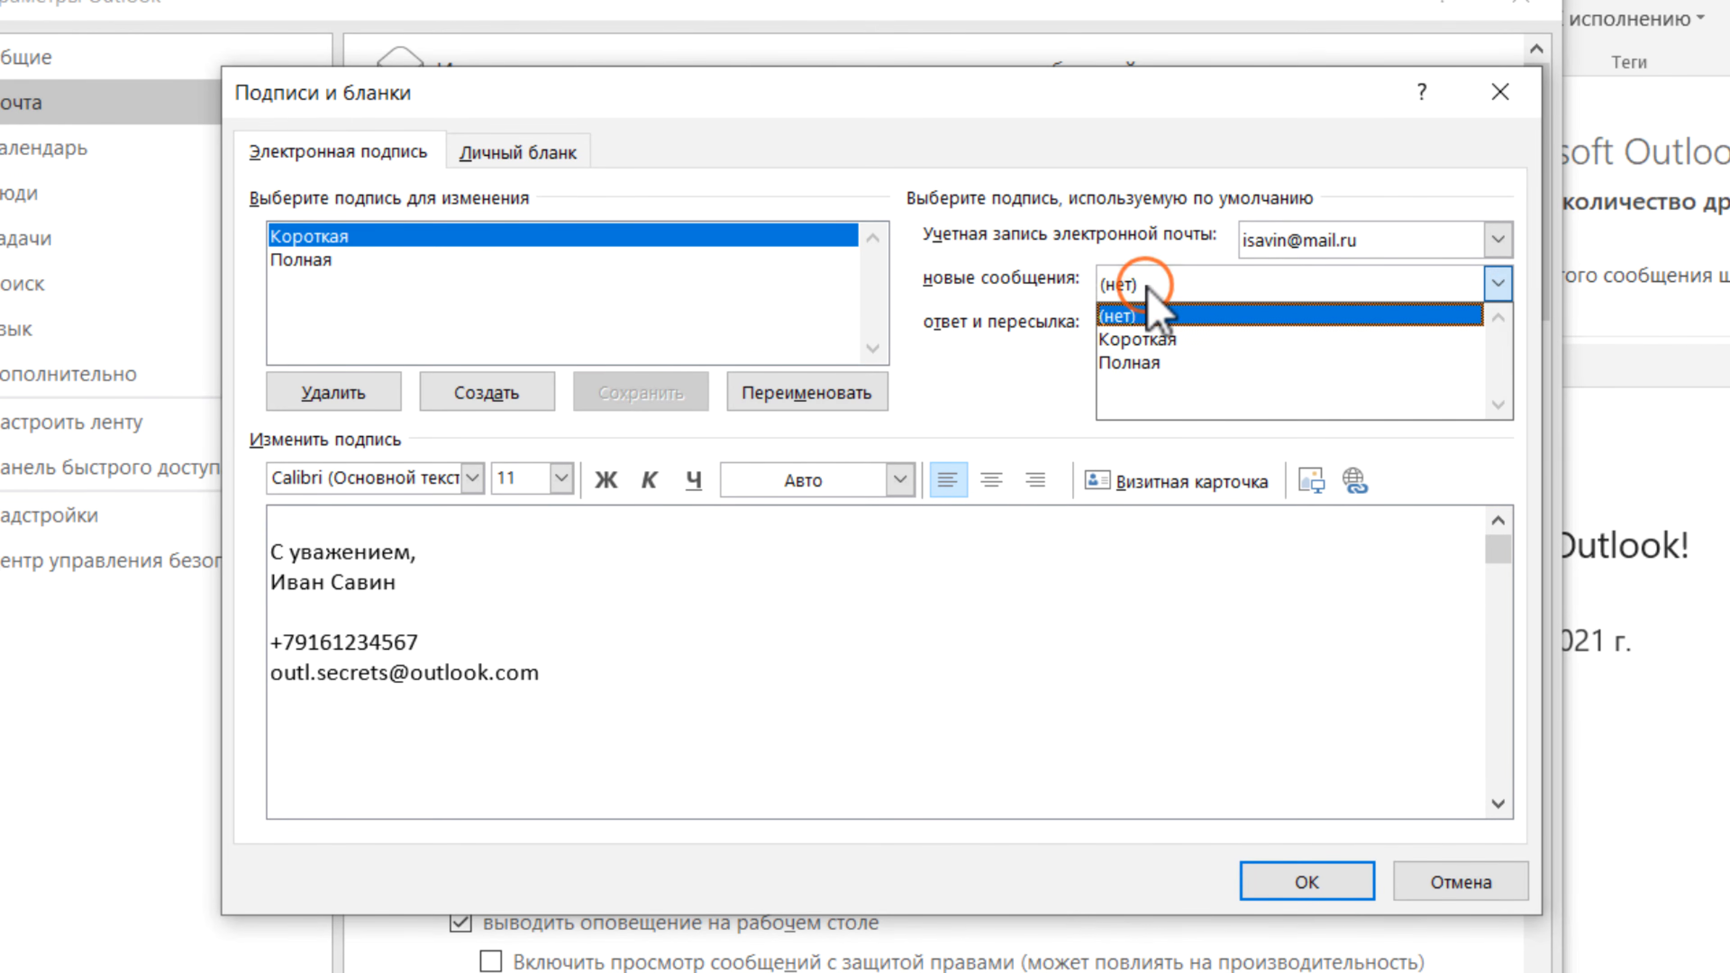
{"action": "left_click", "coordinate": [1158, 362]}
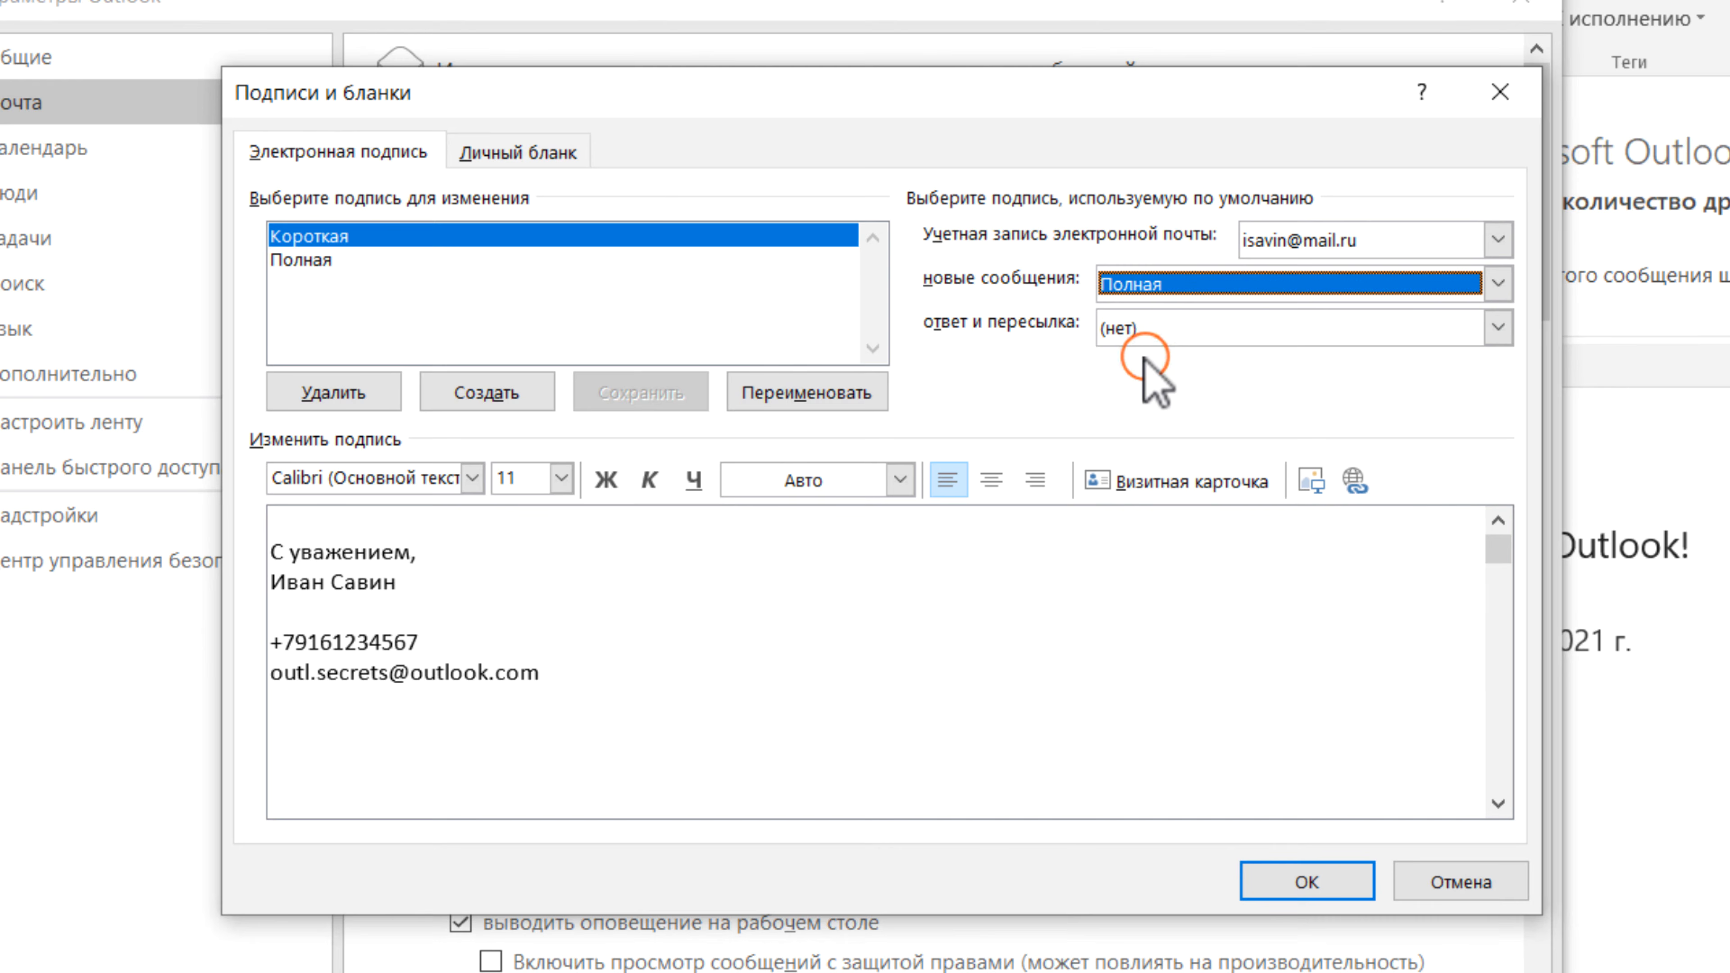
{"action": "left_click", "coordinate": [1175, 328]}
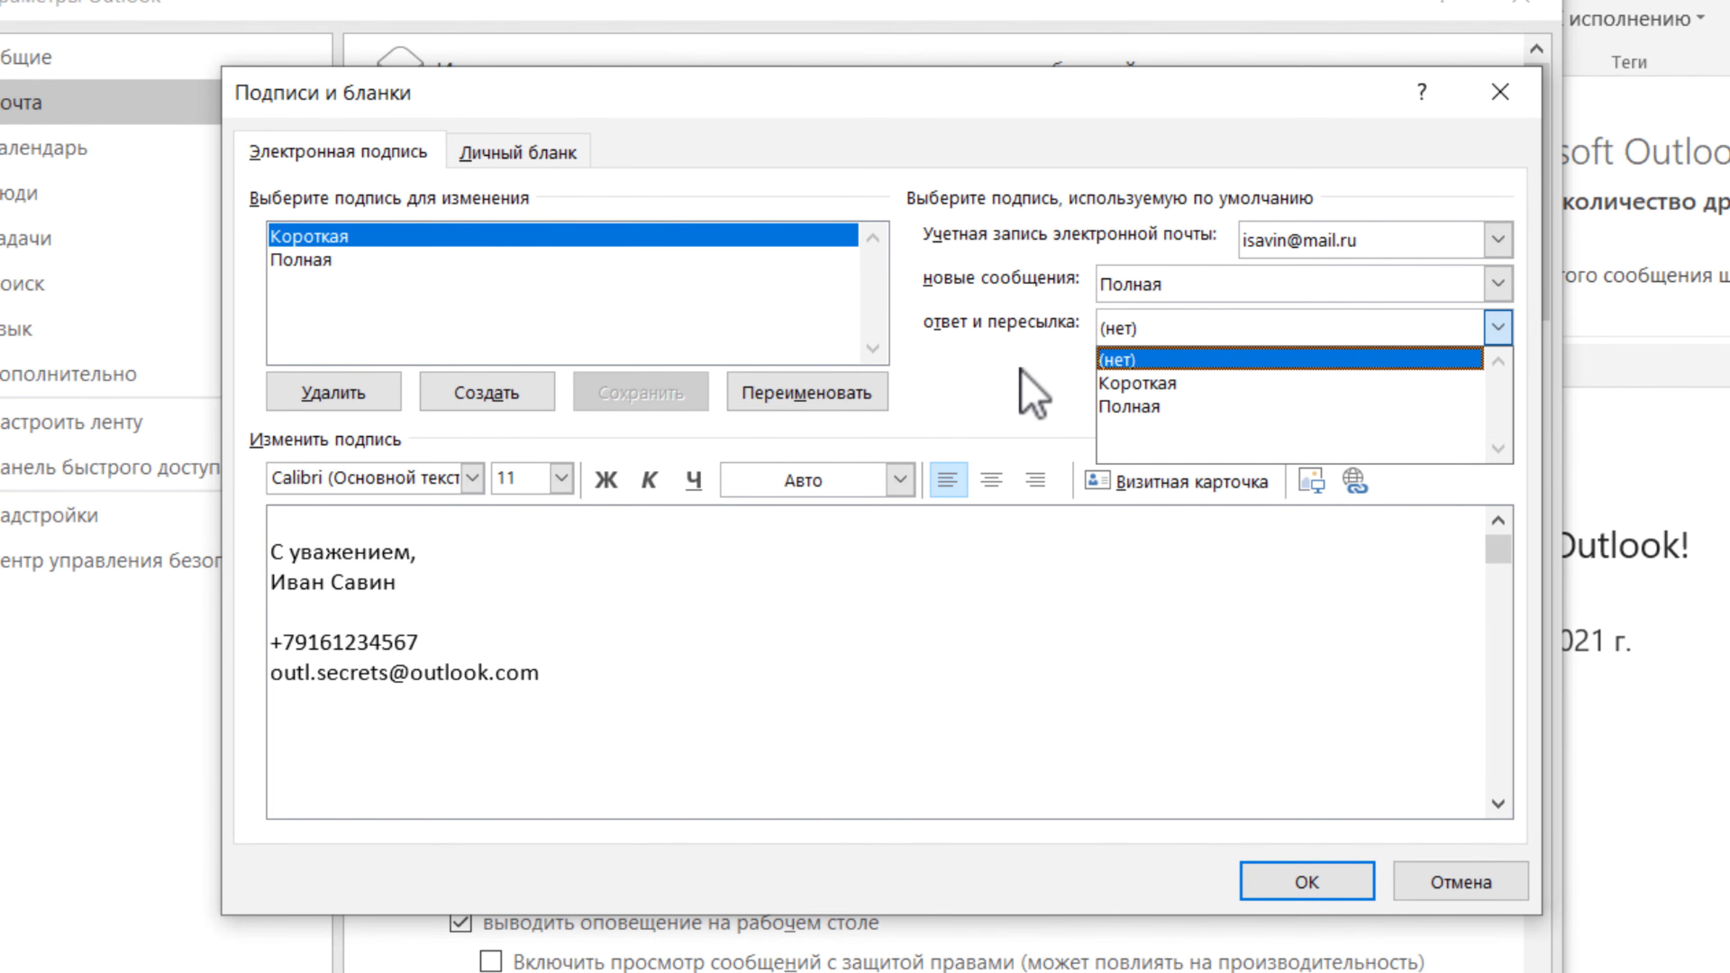
{"action": "left_click", "coordinate": [1140, 383]}
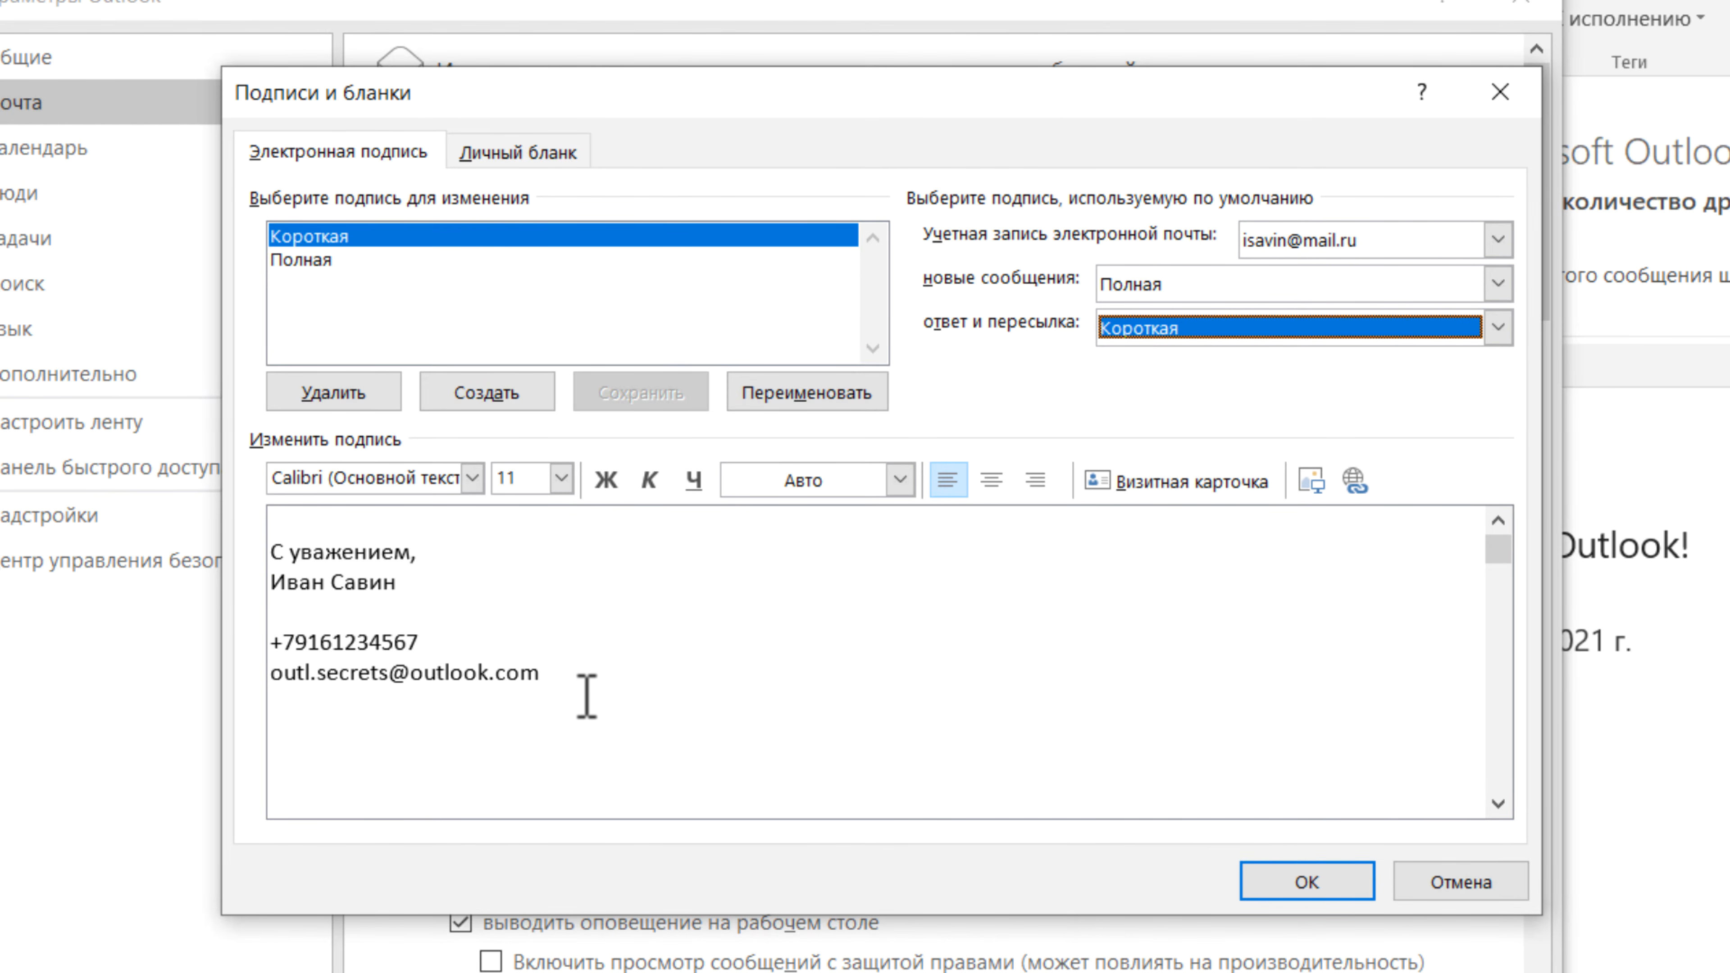
{"action": "left_click", "coordinate": [496, 387]}
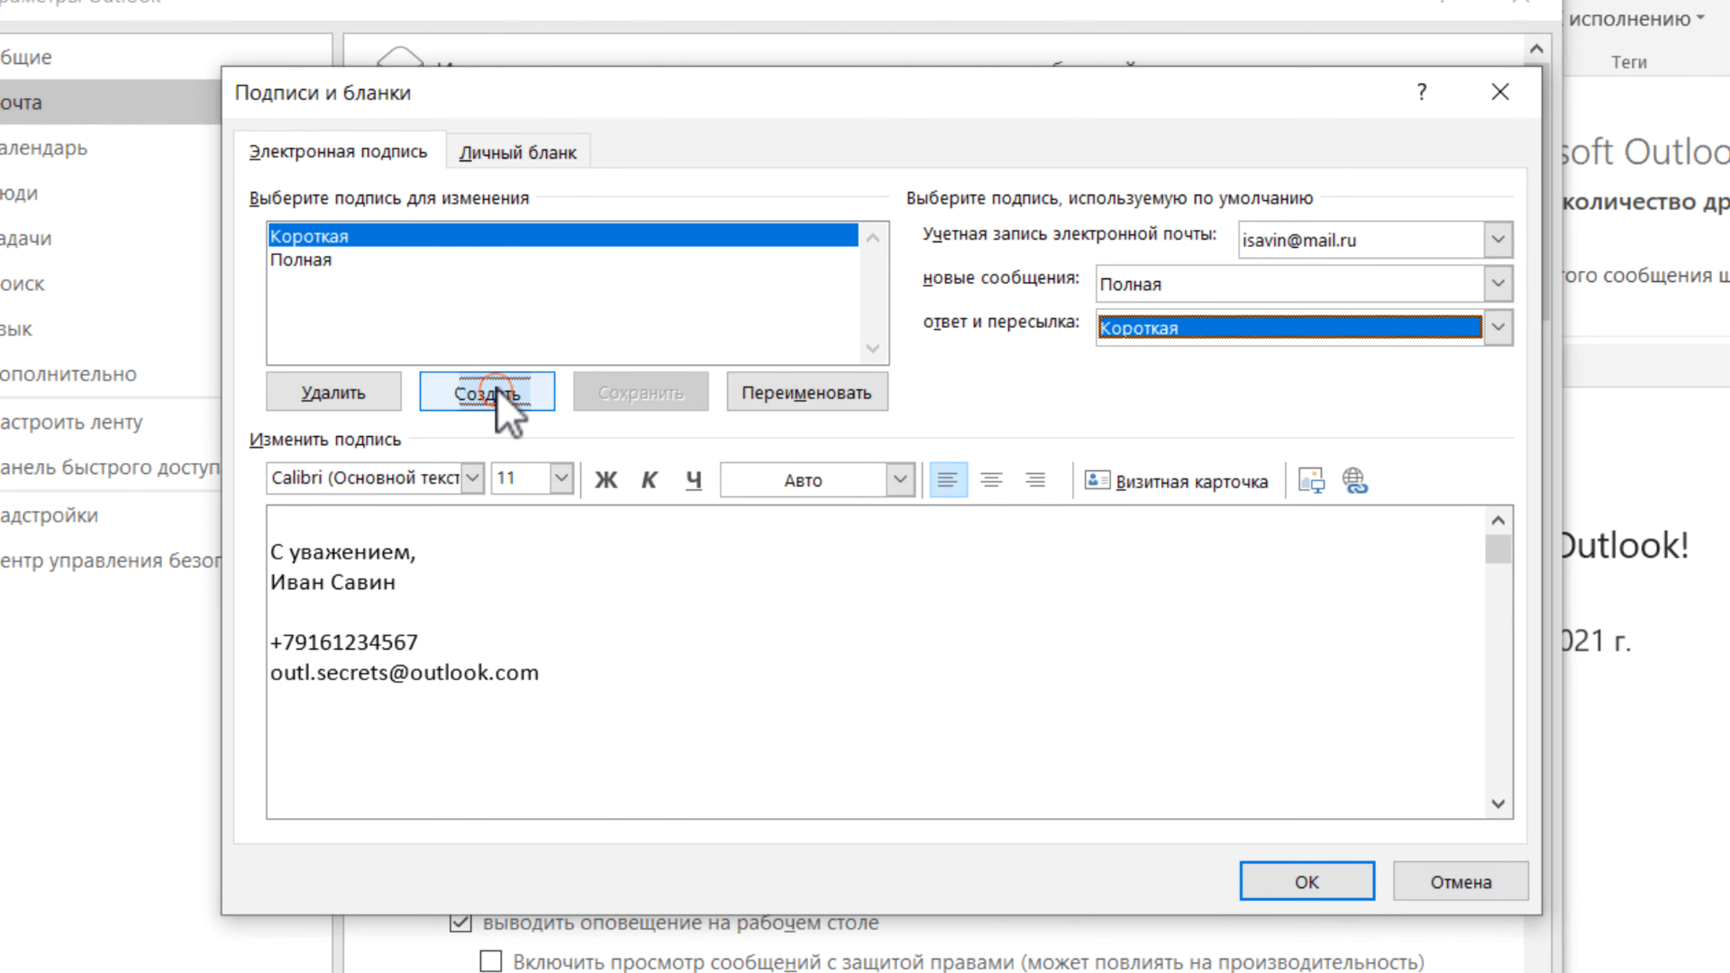
- Create Короткая 2 from Короткая's text, with the mail.ru account's e-mail address instead
{"action": "type", "text": "Короткая 2"}
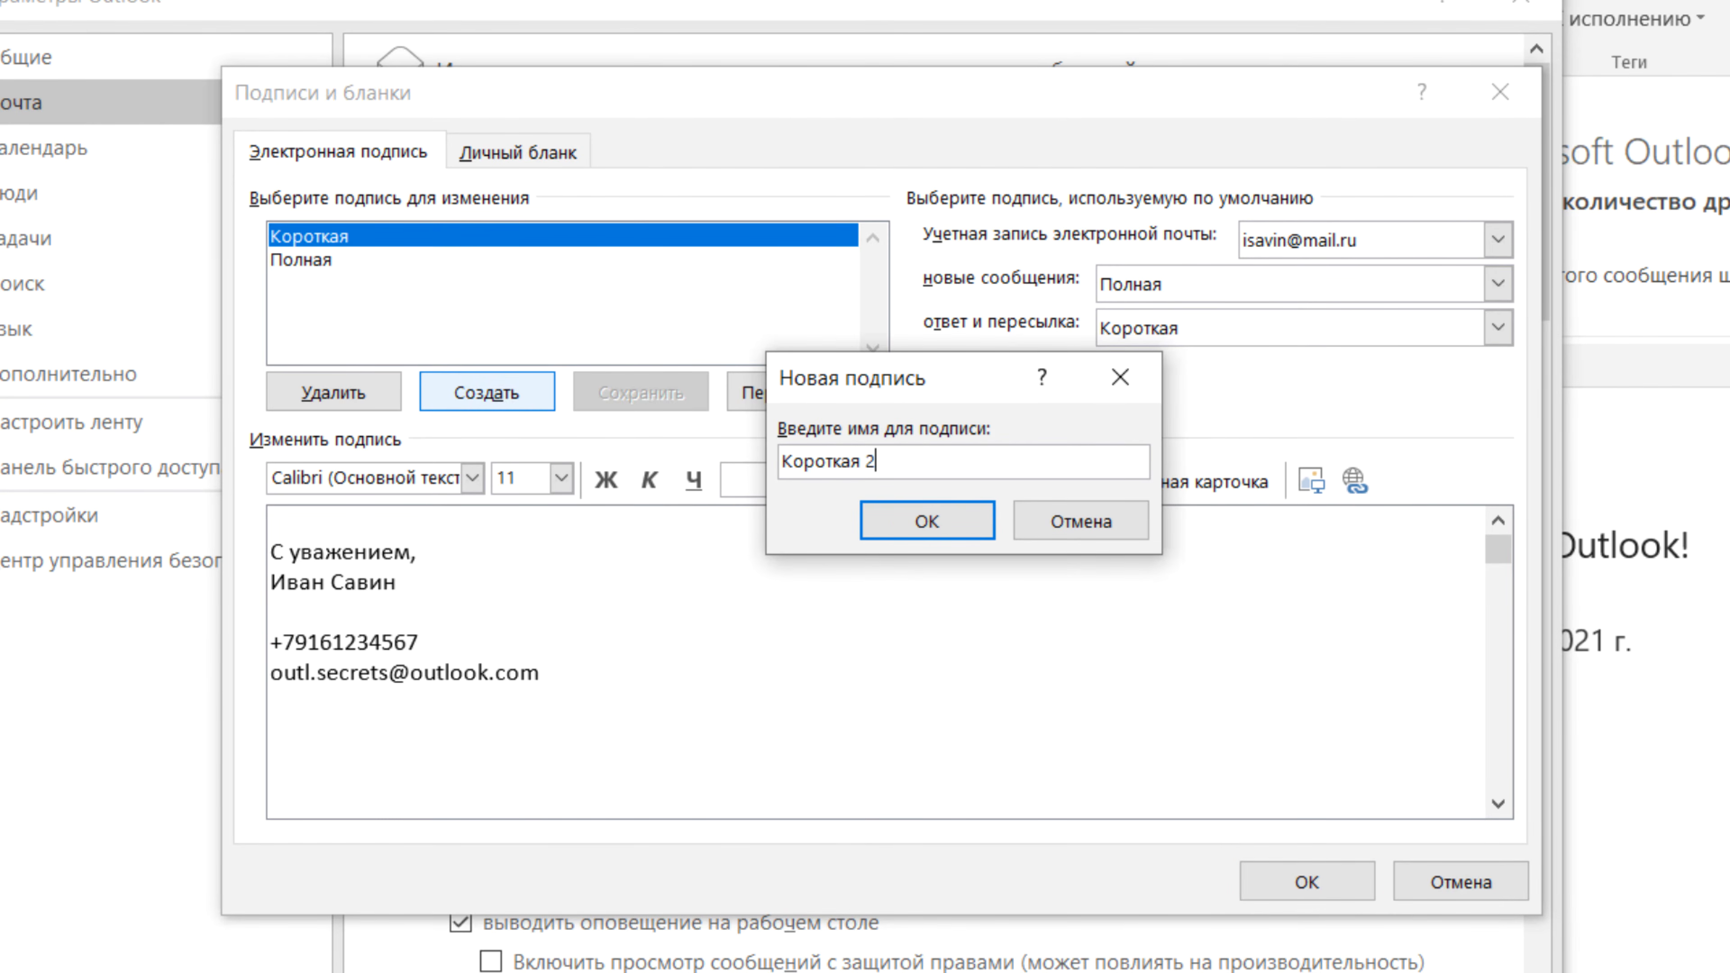
{"action": "left_click", "coordinate": [903, 519]}
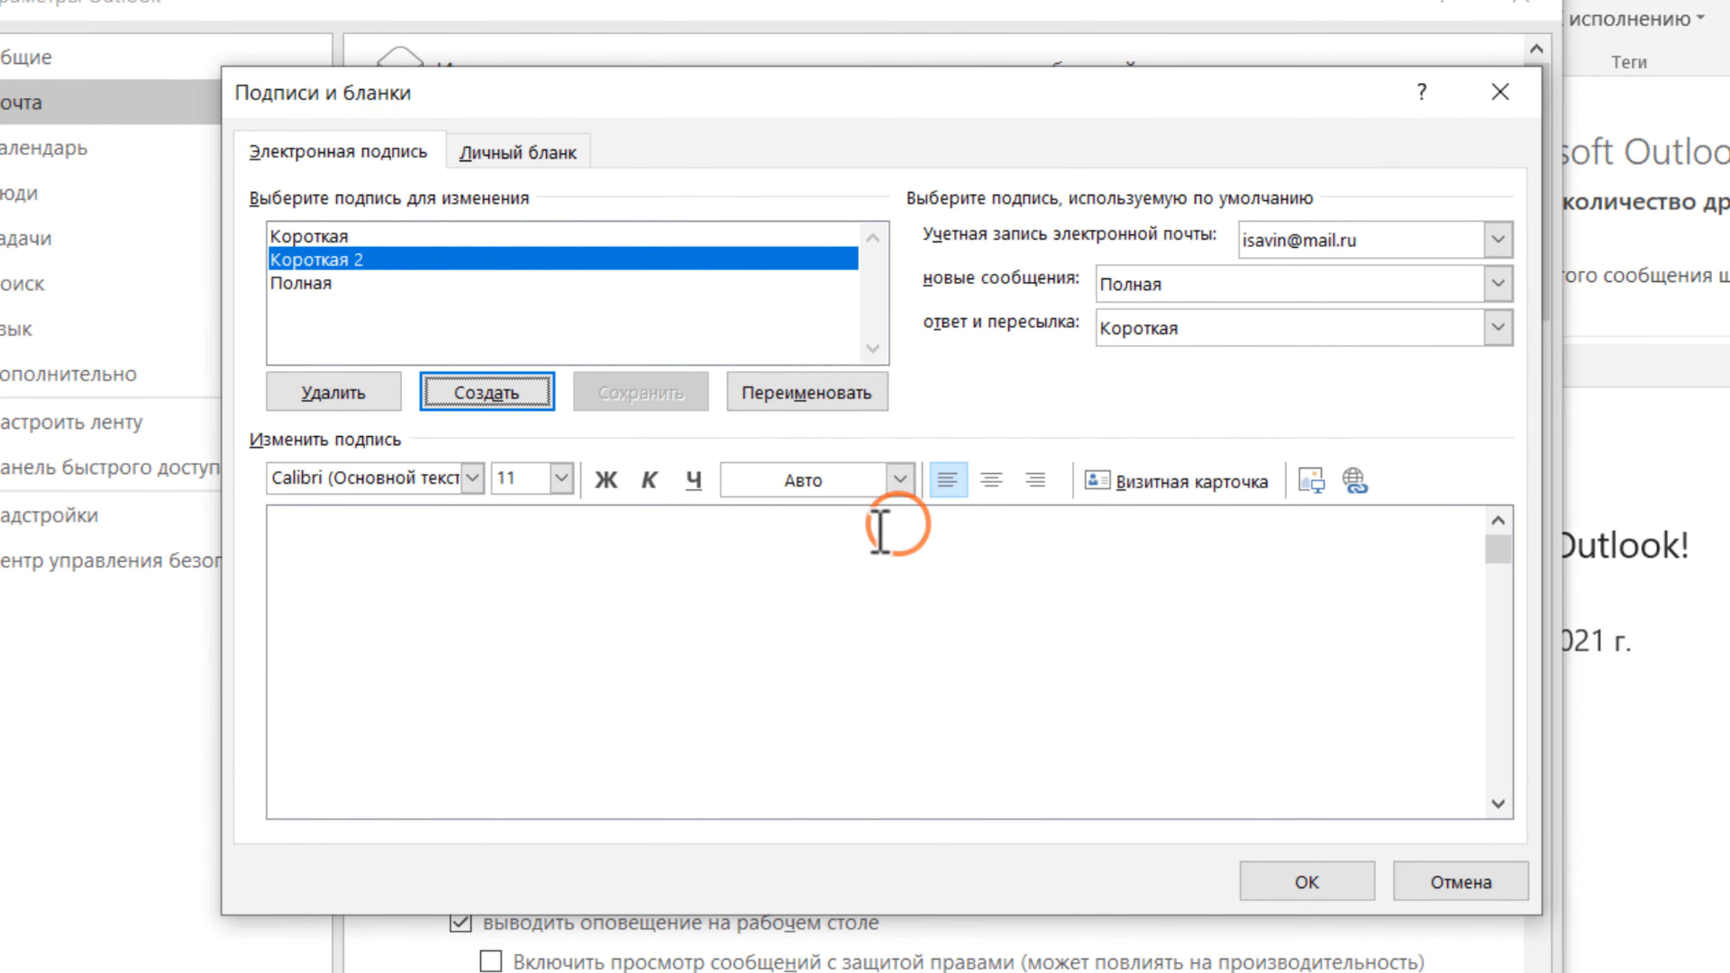
{"action": "left_click", "coordinate": [340, 235]}
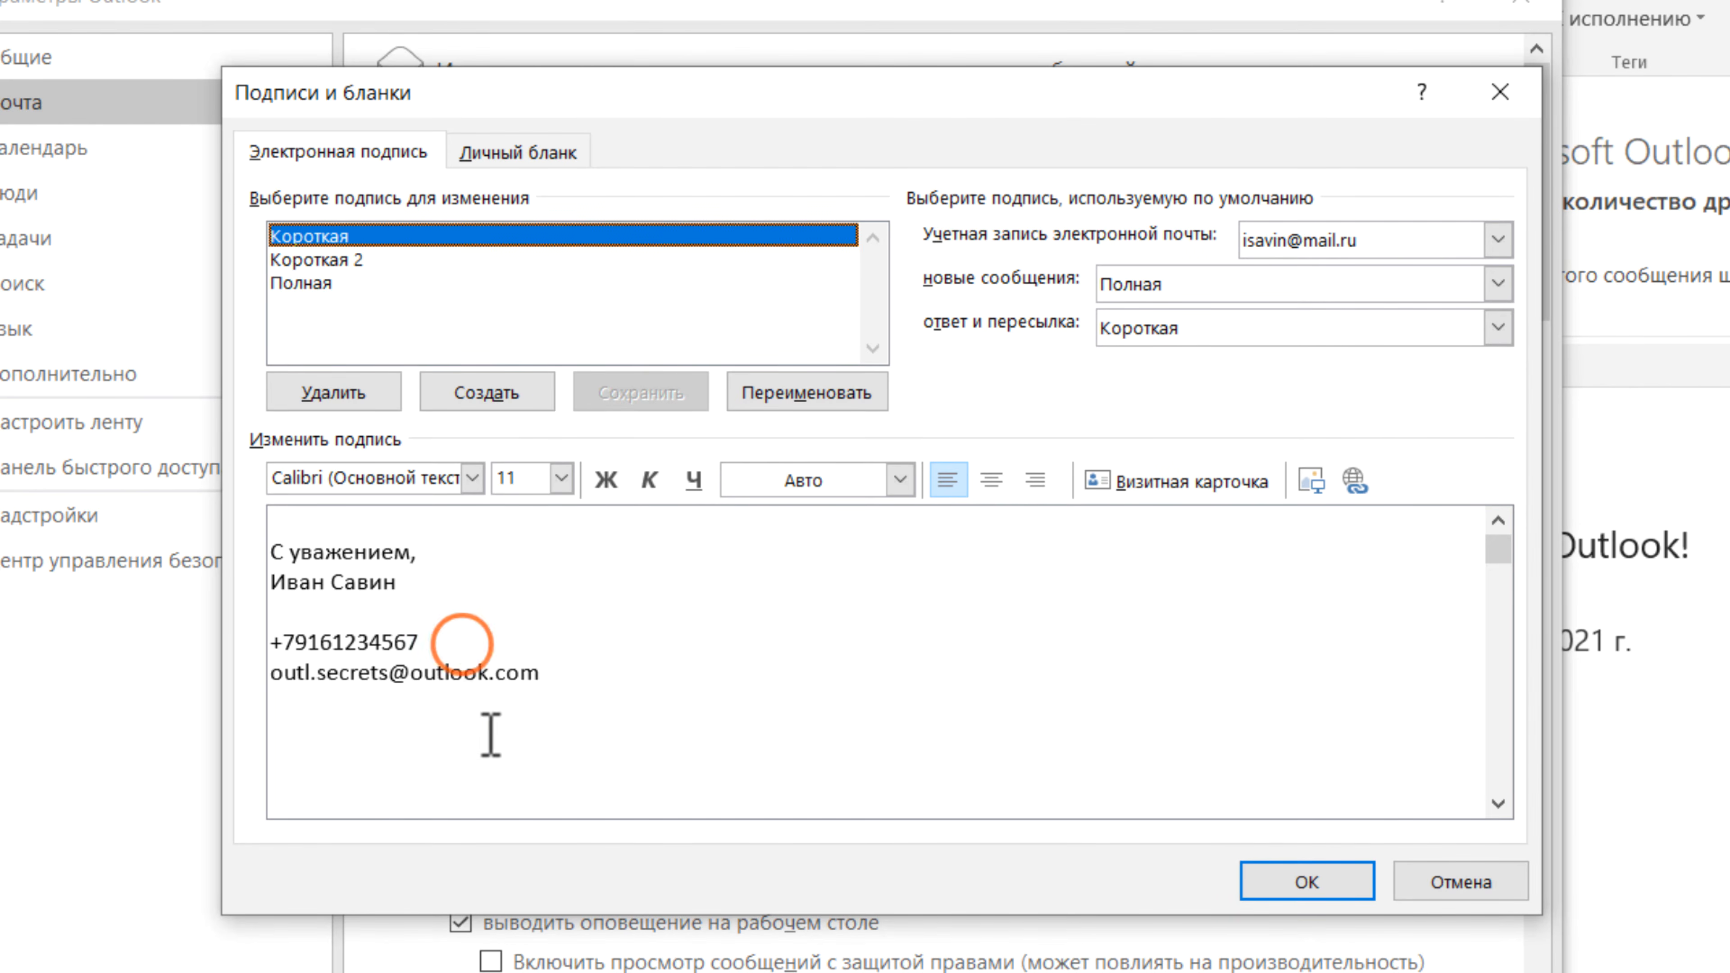
{"action": "left_click_drag", "start_coordinate": [572, 712], "coordinate": [167, 538]}
{"action": "key", "text": "ctrl+c"}
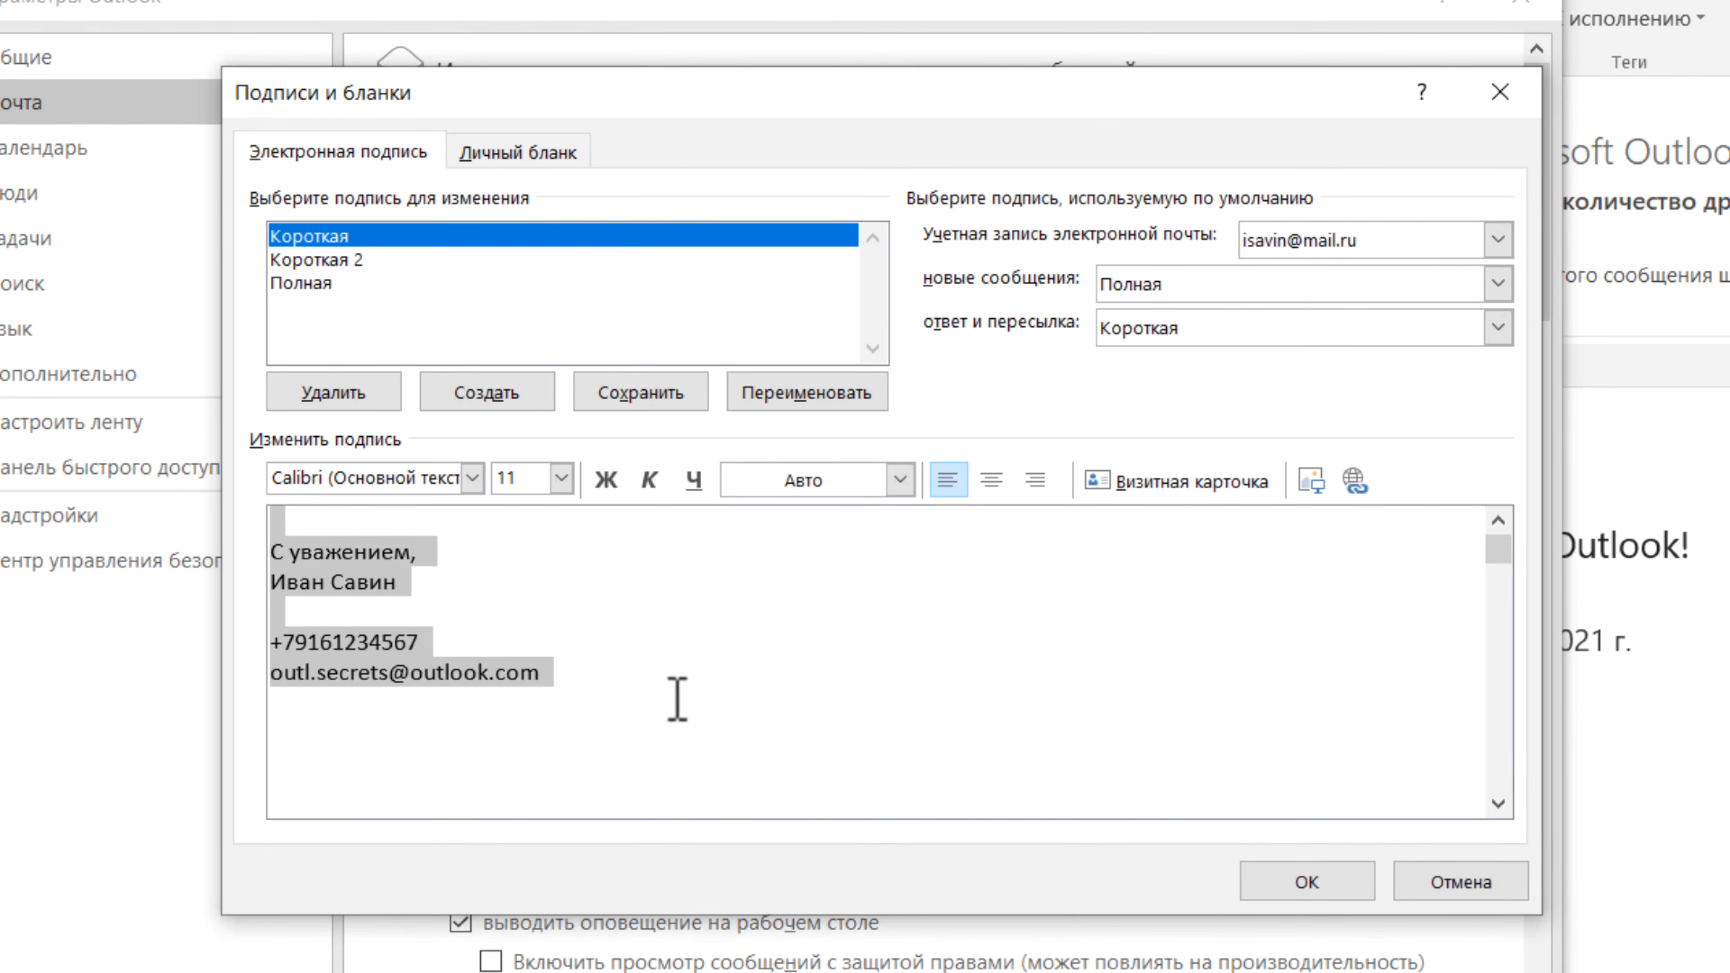
{"action": "left_click", "coordinate": [369, 240]}
{"action": "left_click", "coordinate": [367, 259]}
{"action": "left_click", "coordinate": [455, 545]}
{"action": "key", "text": "ctrl+v"}
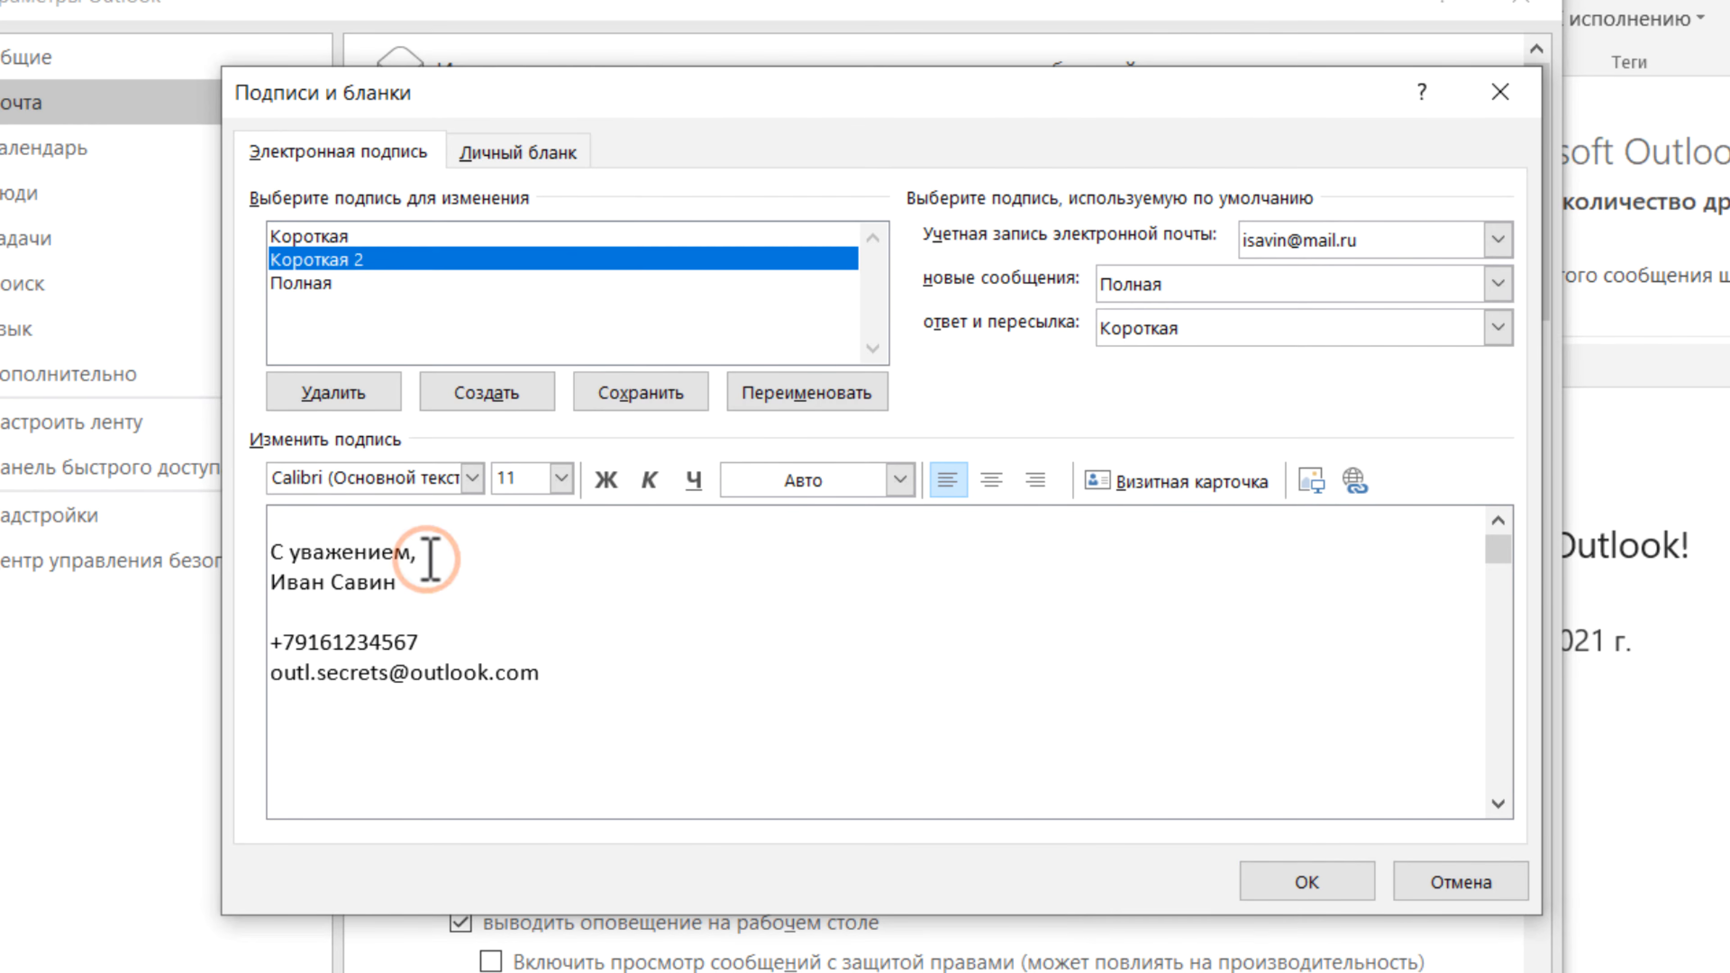
{"action": "left_click_drag", "start_coordinate": [577, 676], "coordinate": [243, 660]}
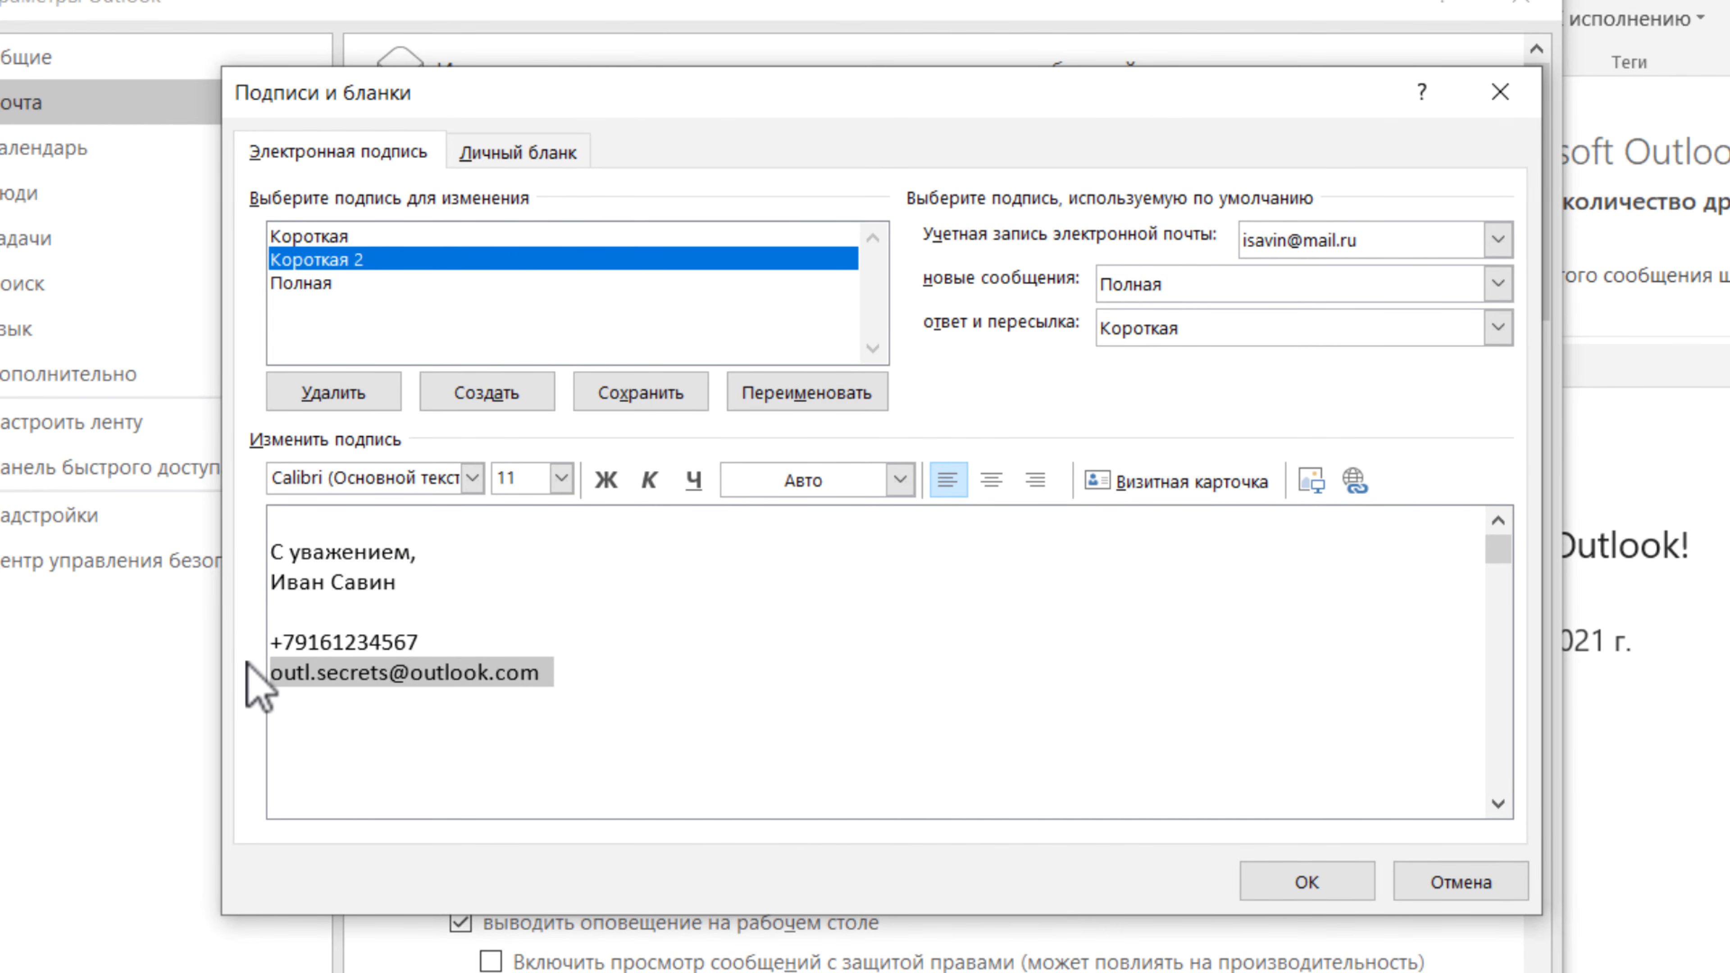
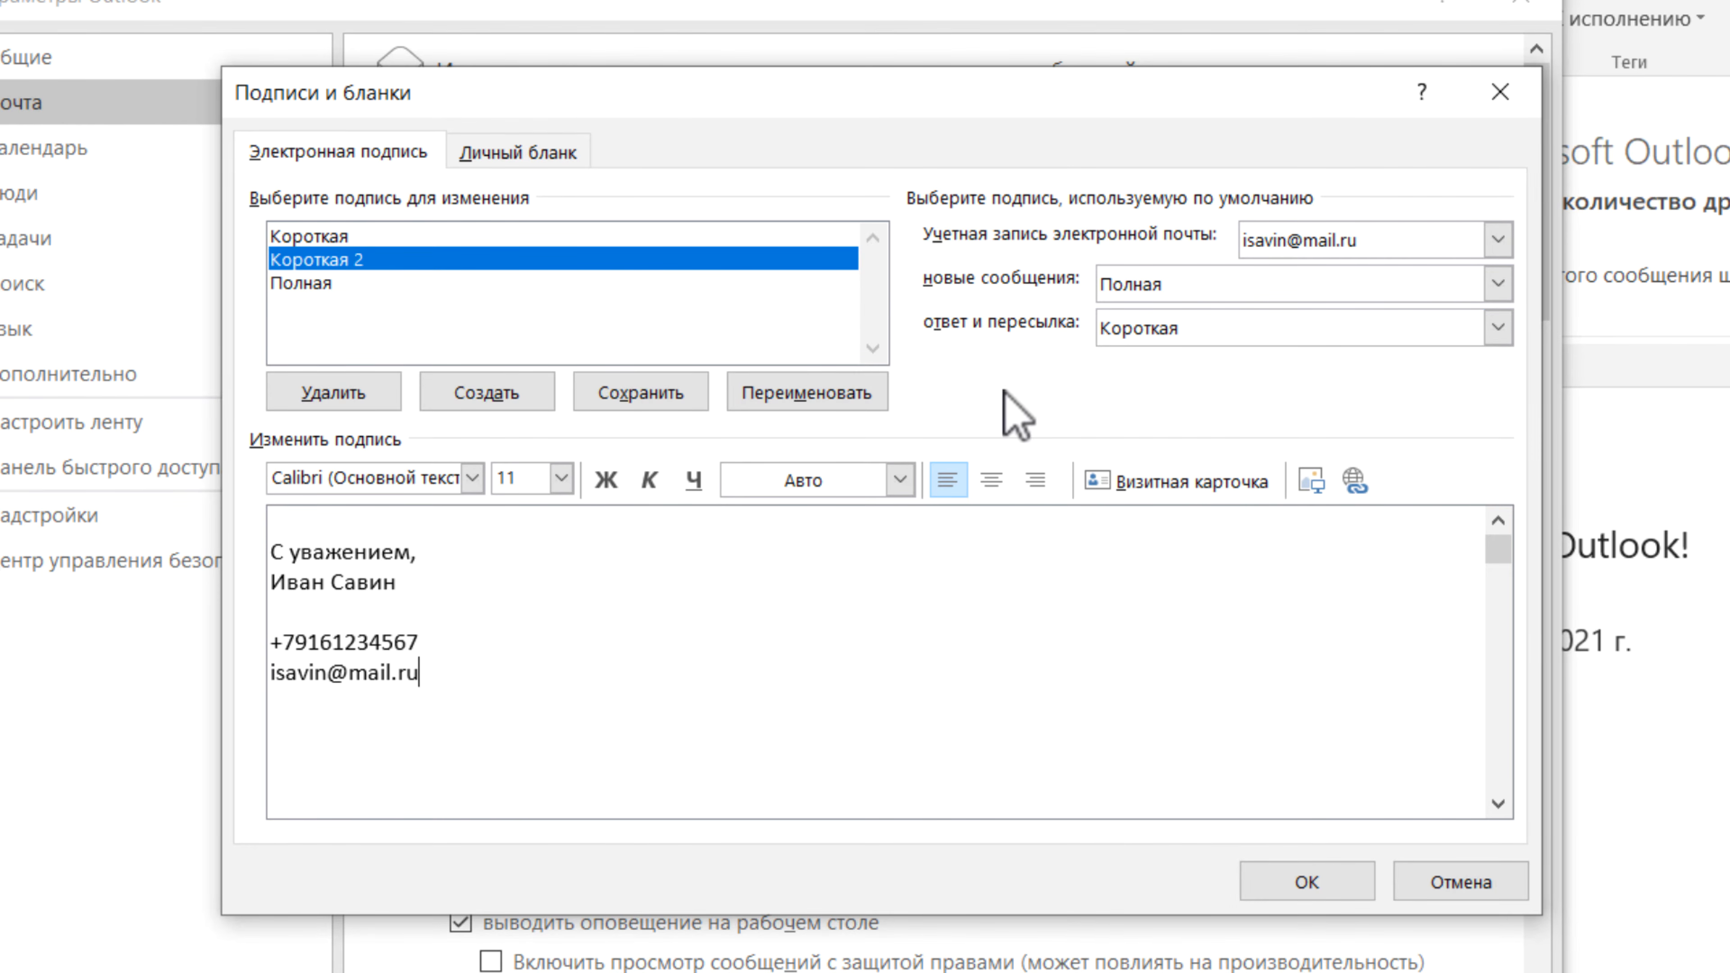
- Use Короткая 2 for the mail.ru account's replies/forwards and save the settings
{"action": "left_click", "coordinate": [1195, 329]}
{"action": "left_click", "coordinate": [1191, 408]}
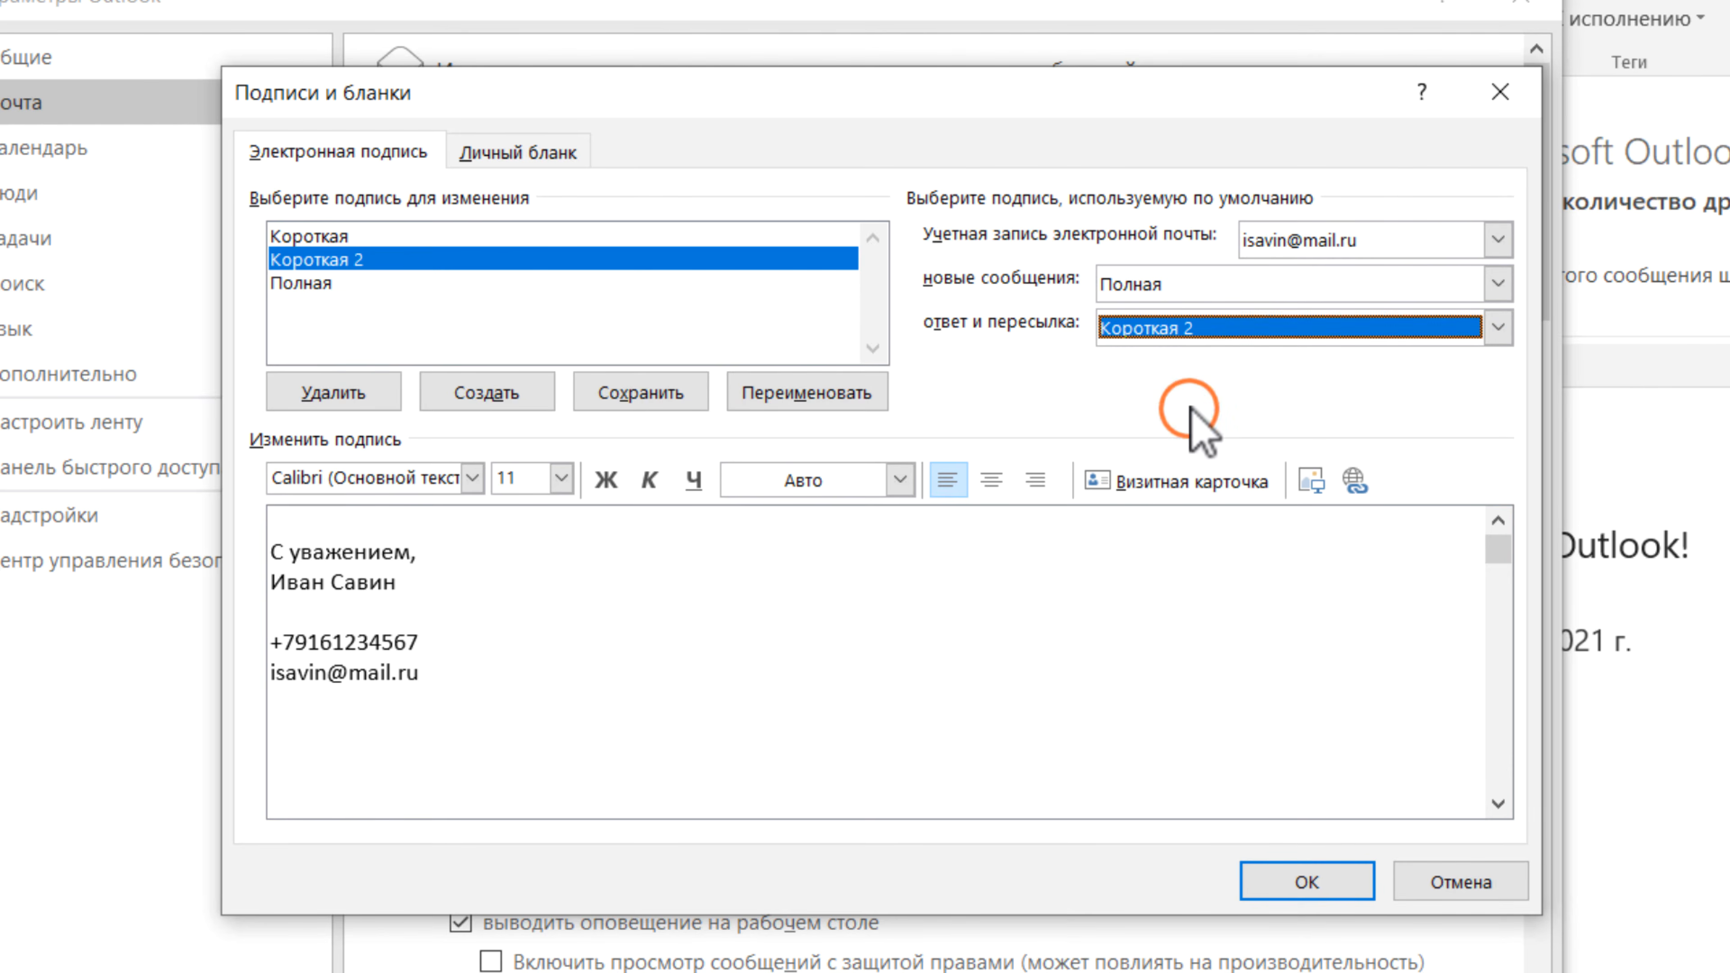
{"action": "left_click", "coordinate": [1311, 880]}
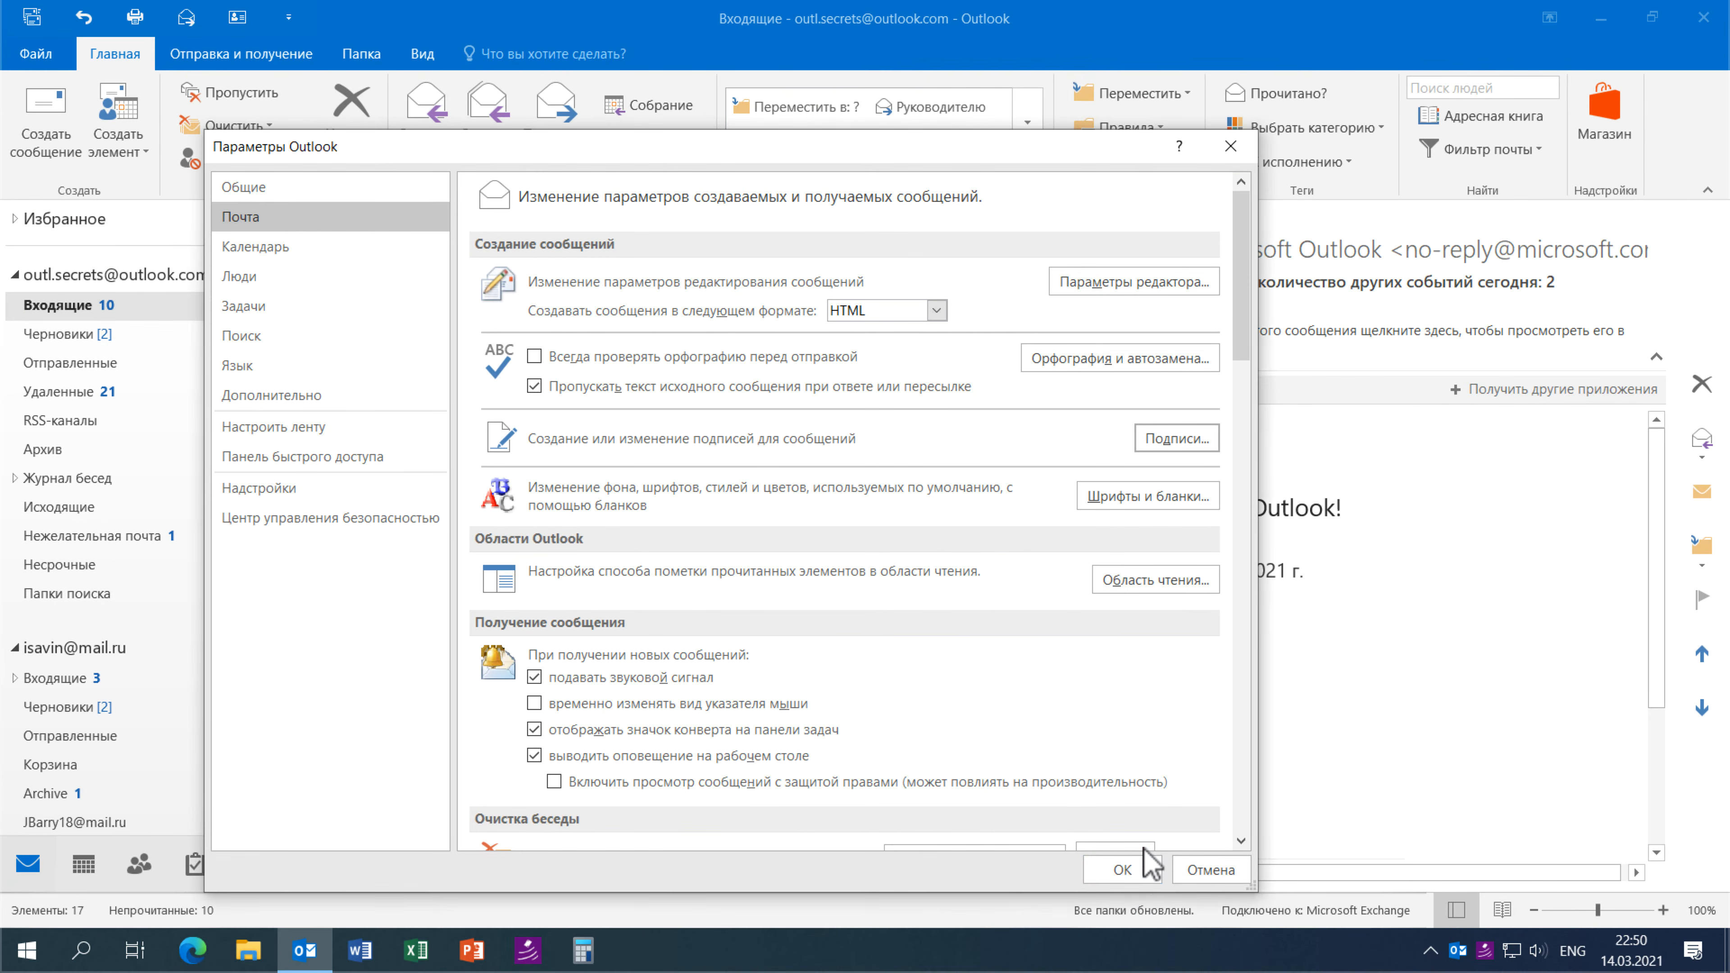
- Start a new e-mail message carrying the Короткая signature
{"action": "left_click", "coordinate": [1136, 863]}
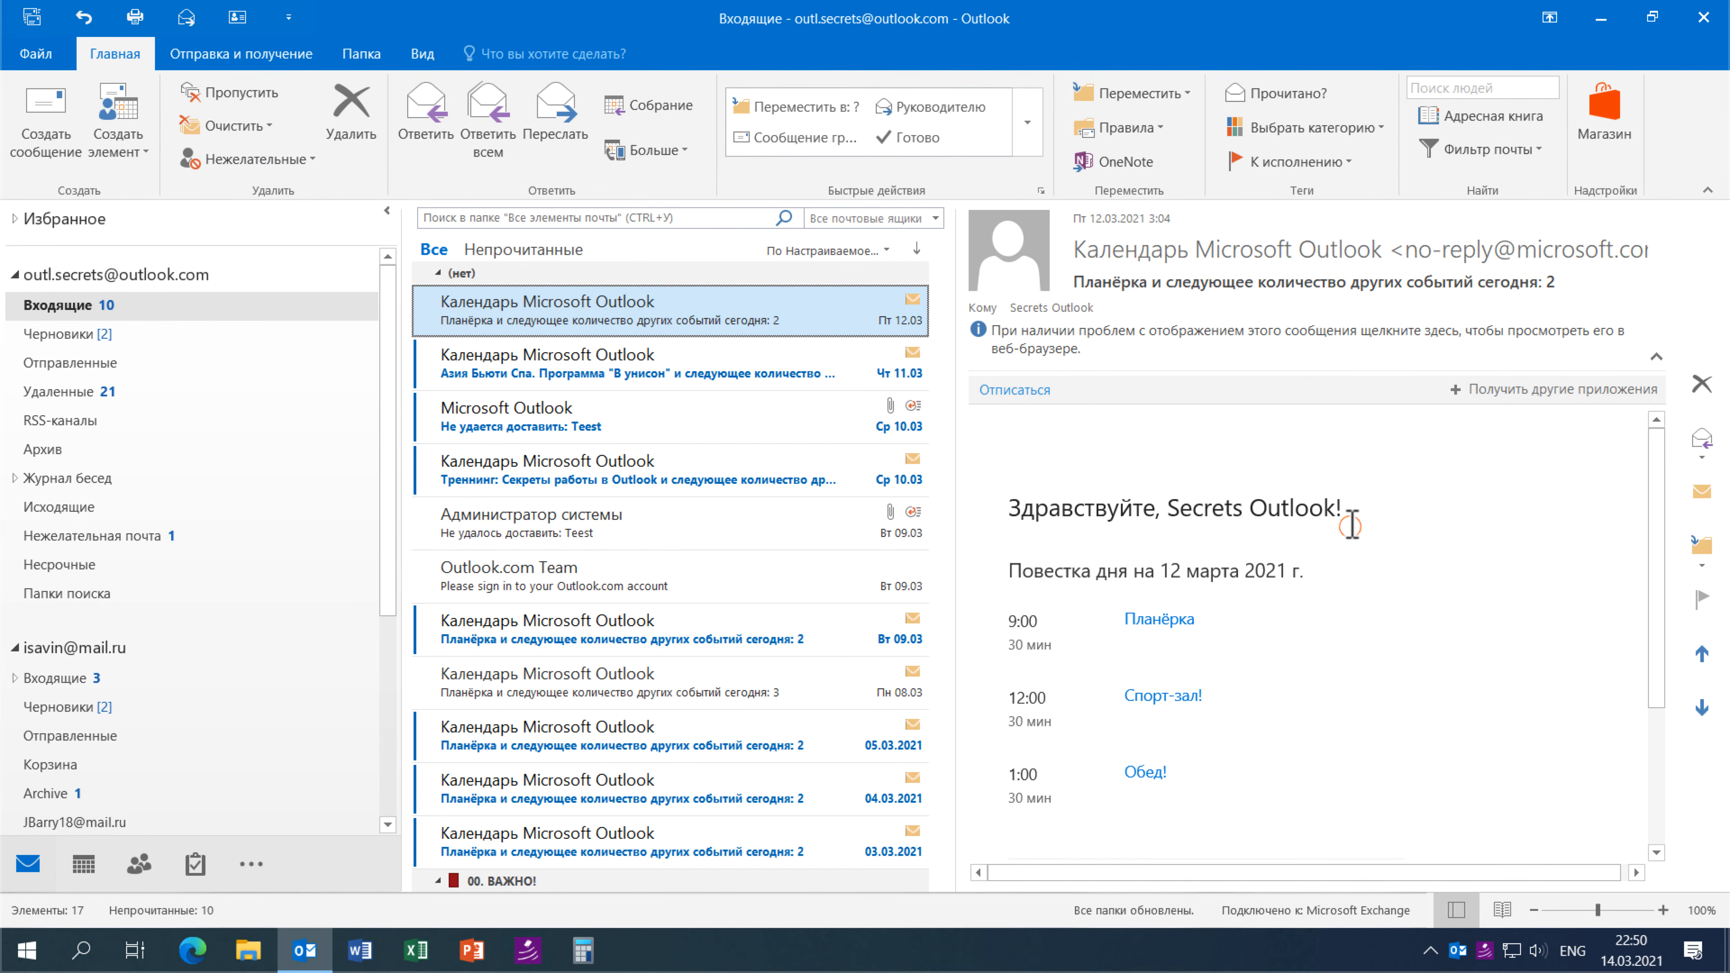
{"action": "left_click", "coordinate": [41, 129]}
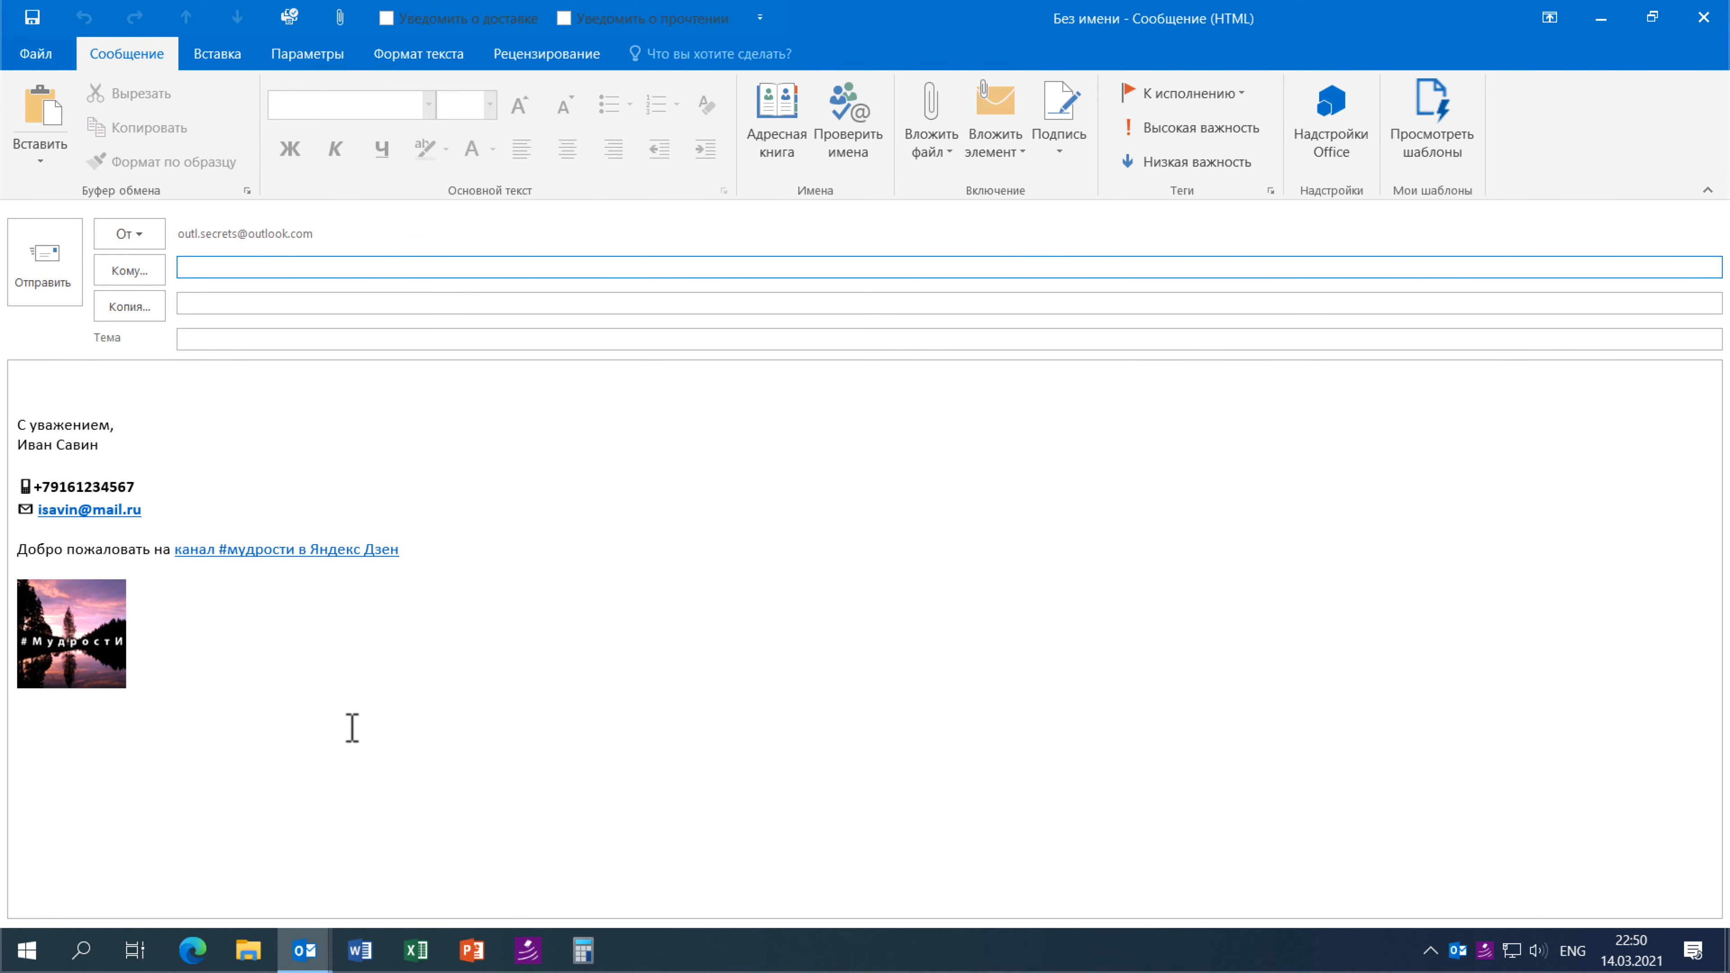
{"action": "left_click", "coordinate": [1060, 153]}
{"action": "left_click", "coordinate": [1096, 192]}
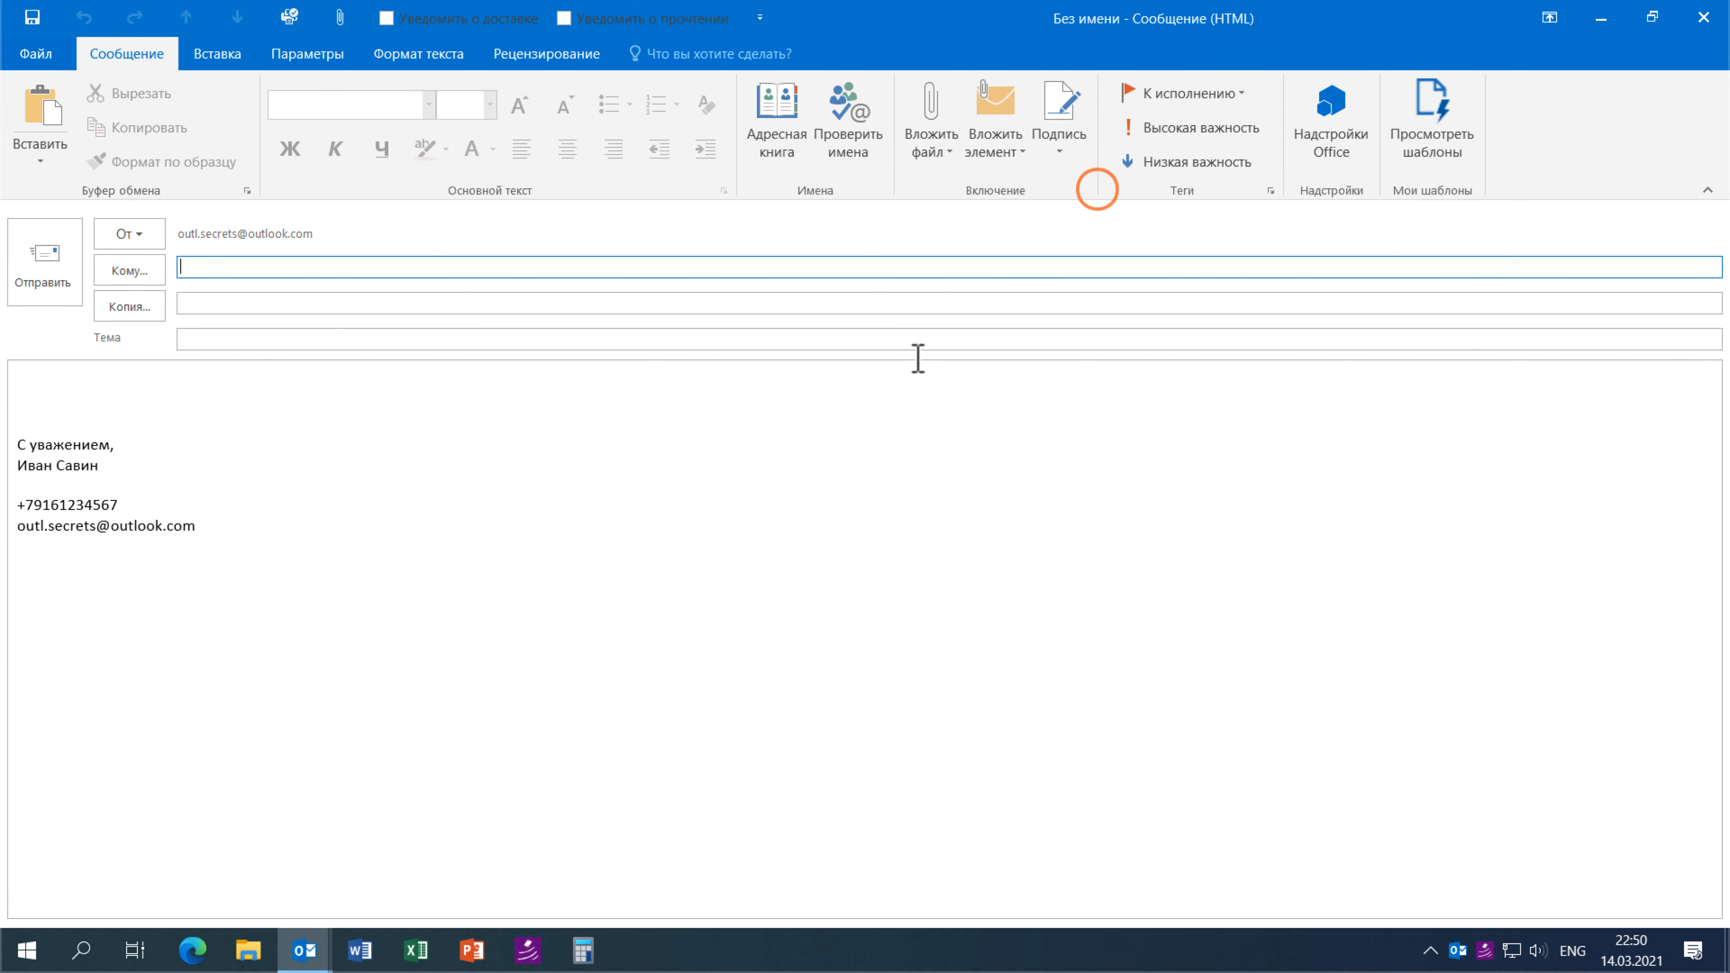
- Send from the mail.ru account, switch the signature to Короткая 2, and close the draft
{"action": "left_click", "coordinate": [149, 240]}
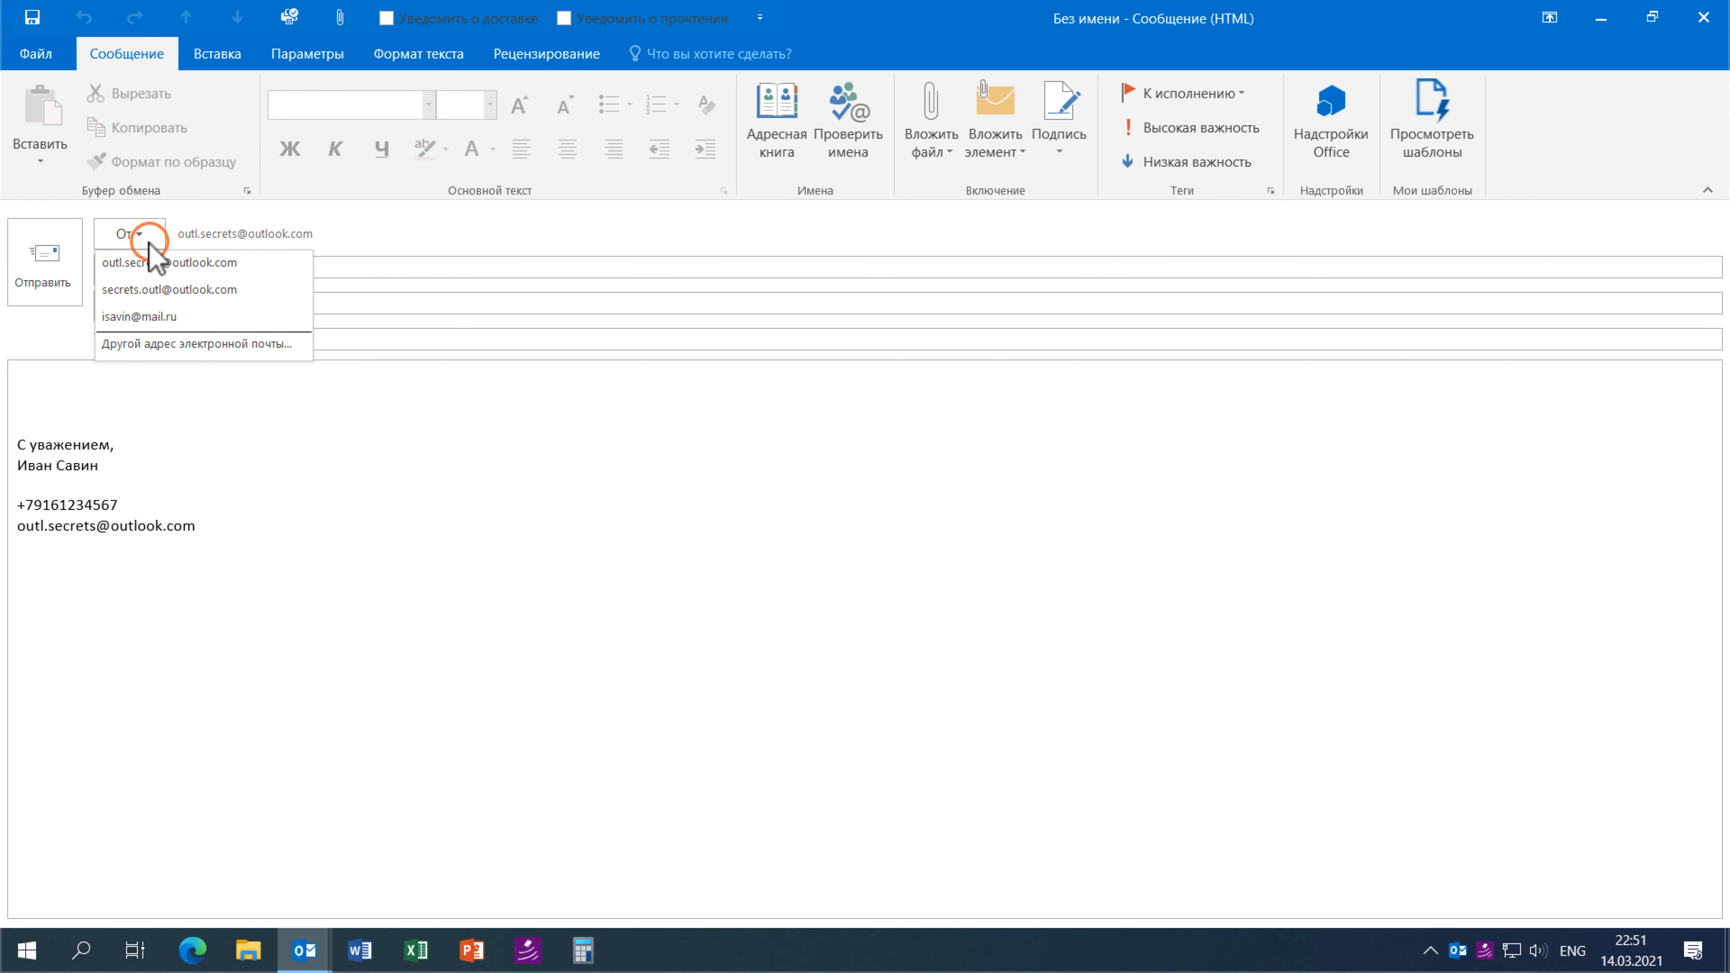
{"action": "left_click", "coordinate": [152, 320]}
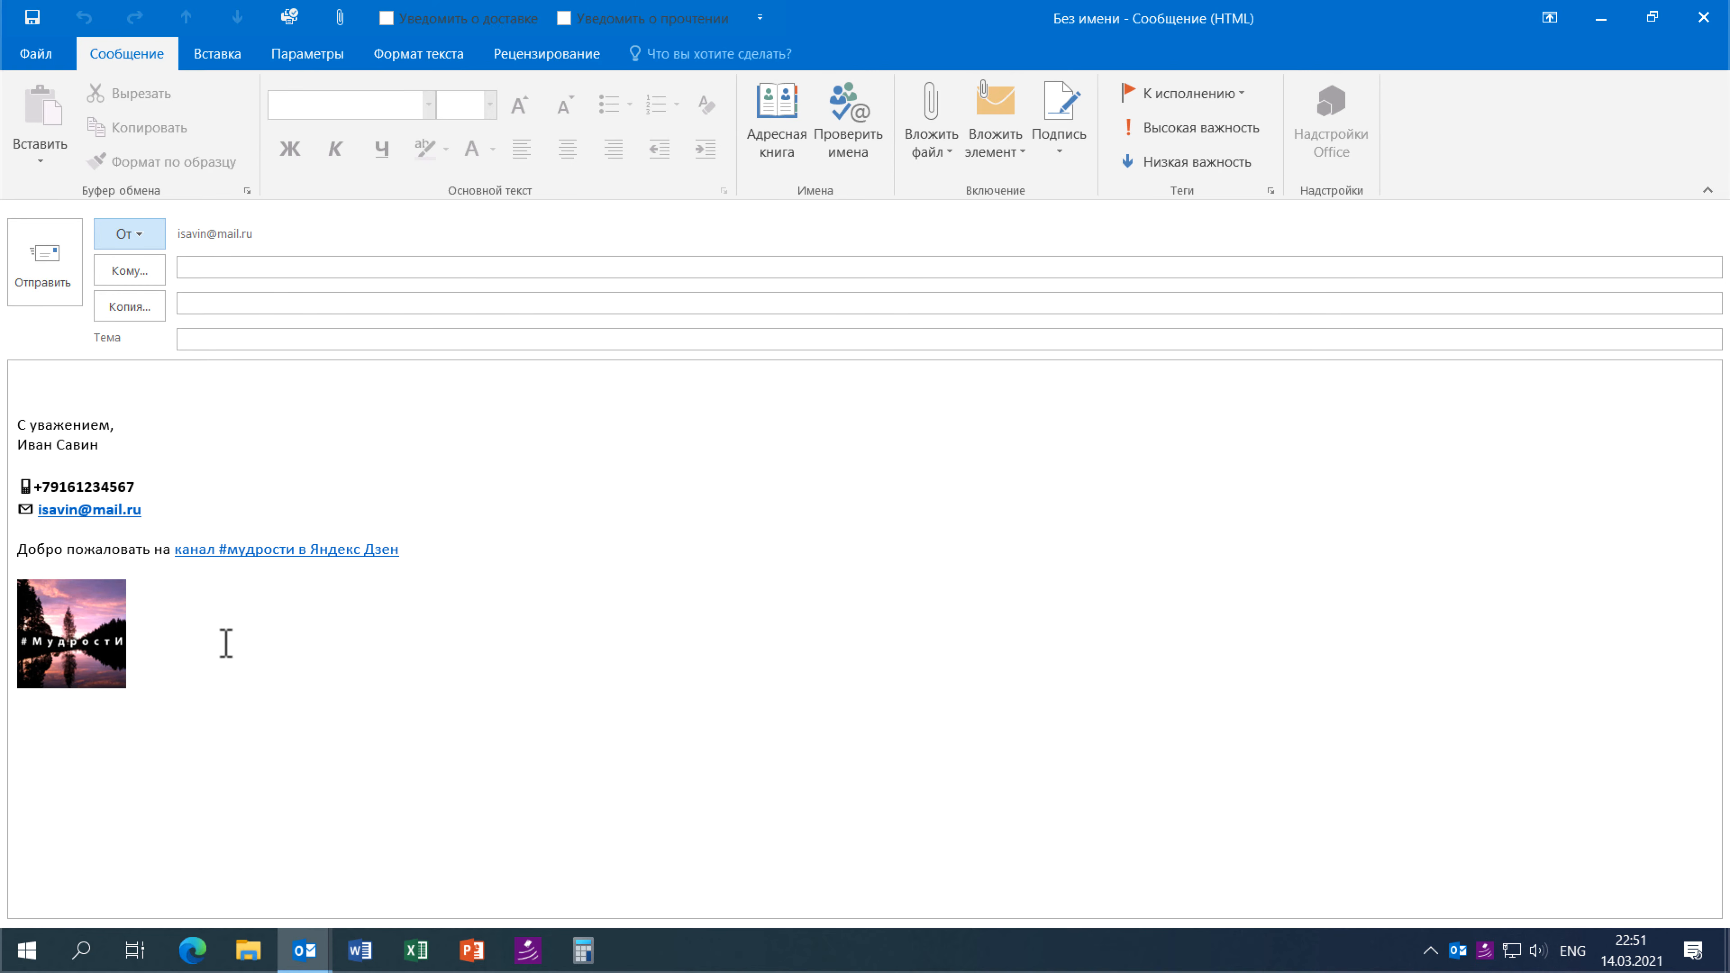
{"action": "left_click", "coordinate": [1064, 153]}
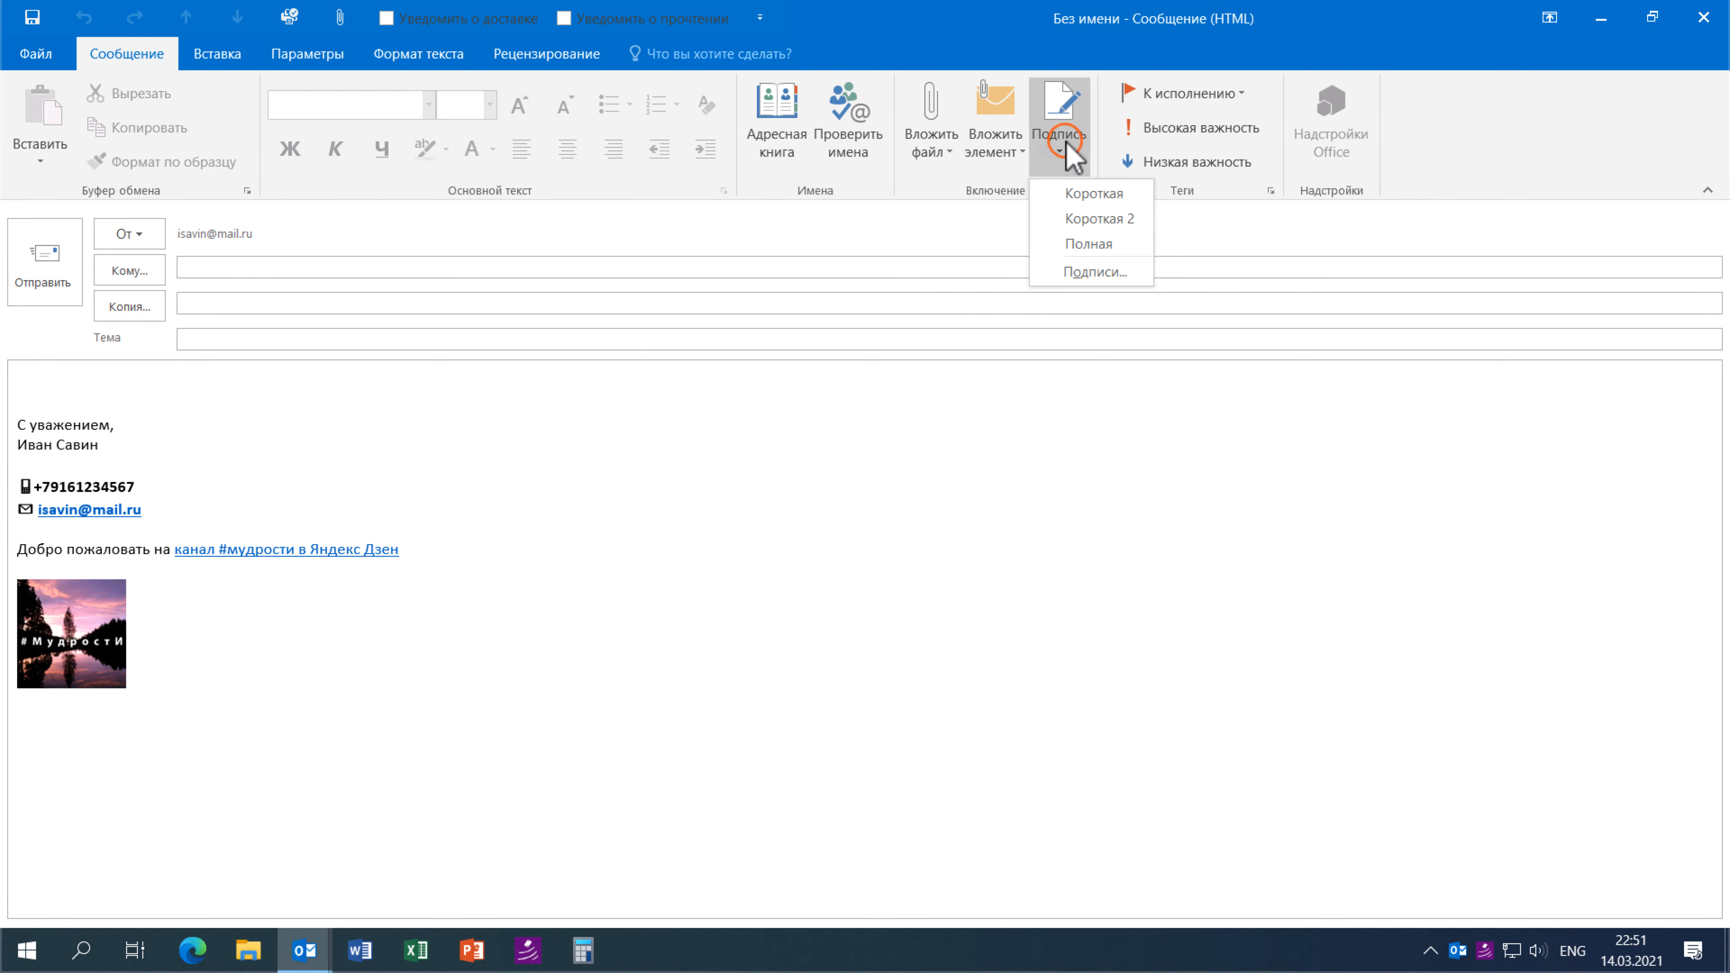
{"action": "left_click", "coordinate": [1083, 219]}
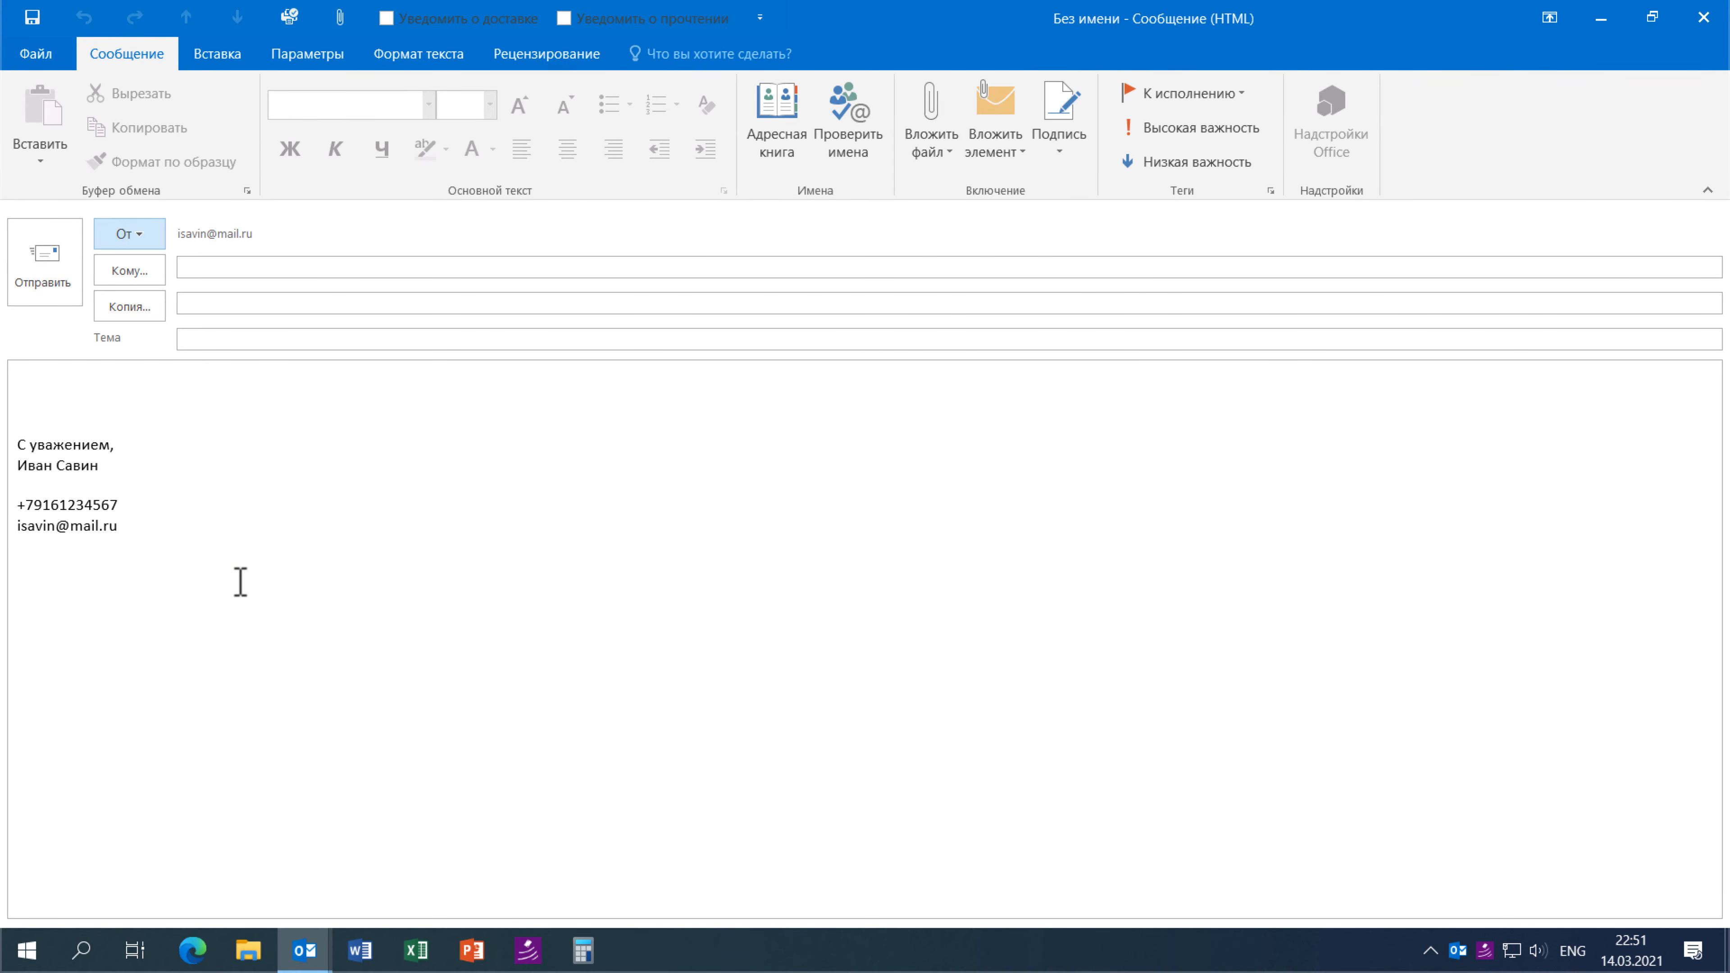
{"action": "left_click", "coordinate": [158, 541]}
{"action": "left_click", "coordinate": [278, 626]}
{"action": "left_click", "coordinate": [1703, 17]}
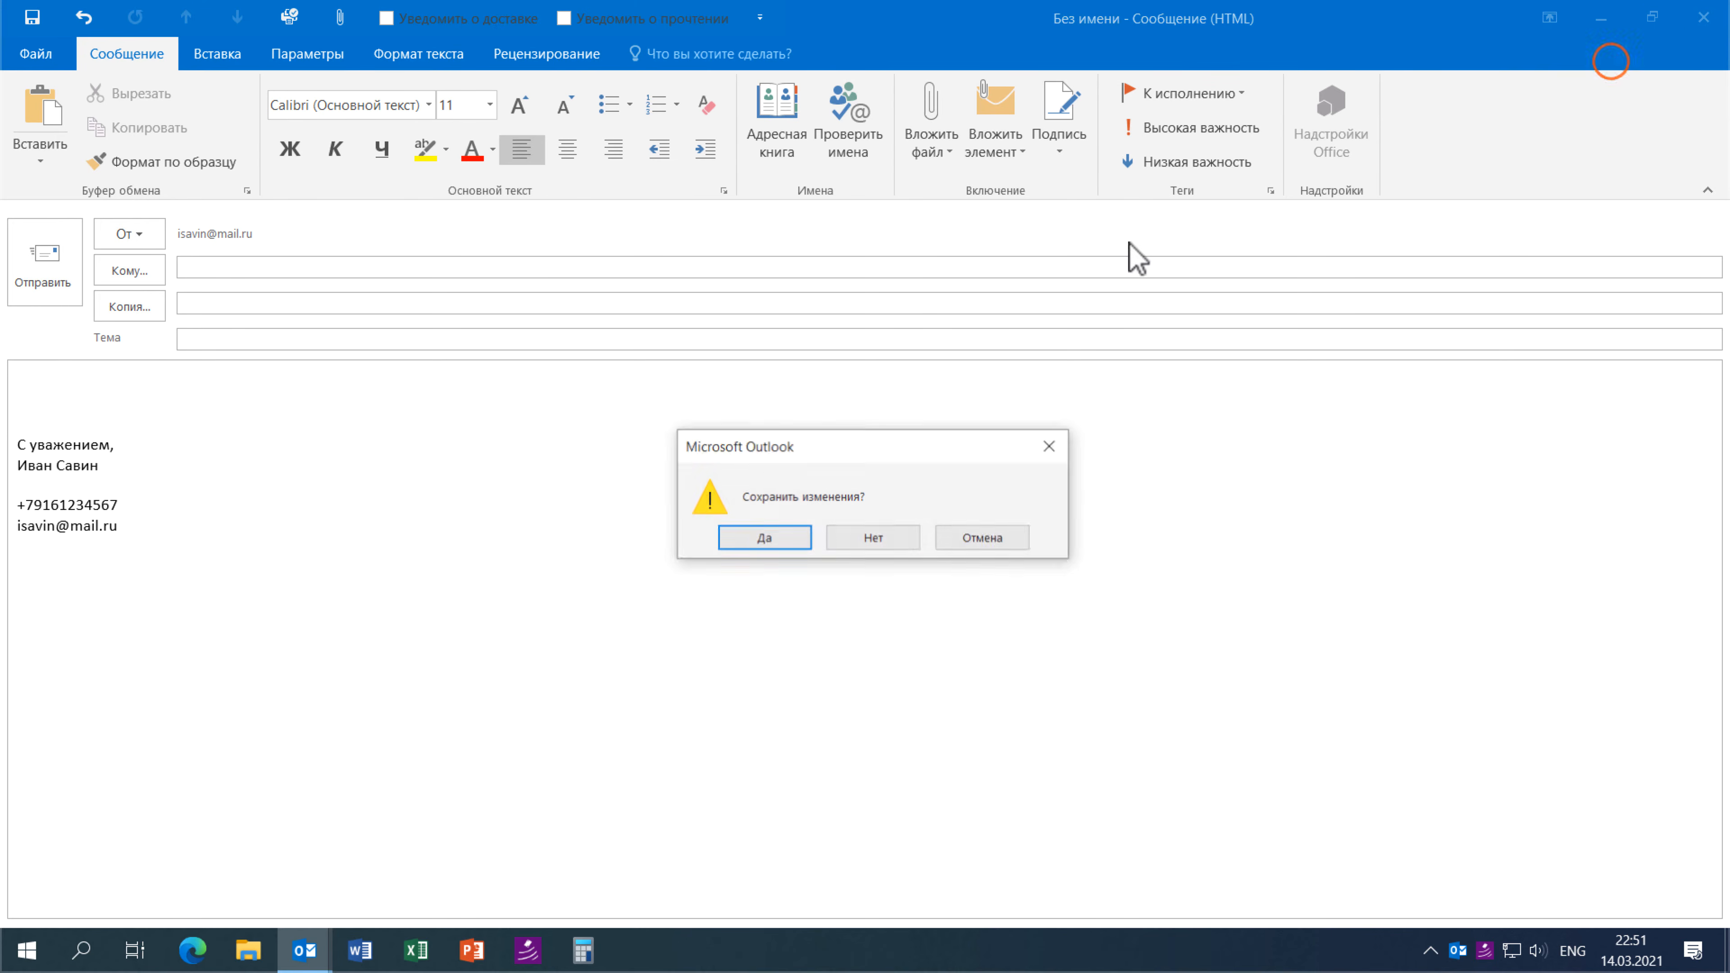
- Discard the test message and start a reply to the Ozon message in the mail.ru inbox
{"action": "left_click", "coordinate": [856, 549]}
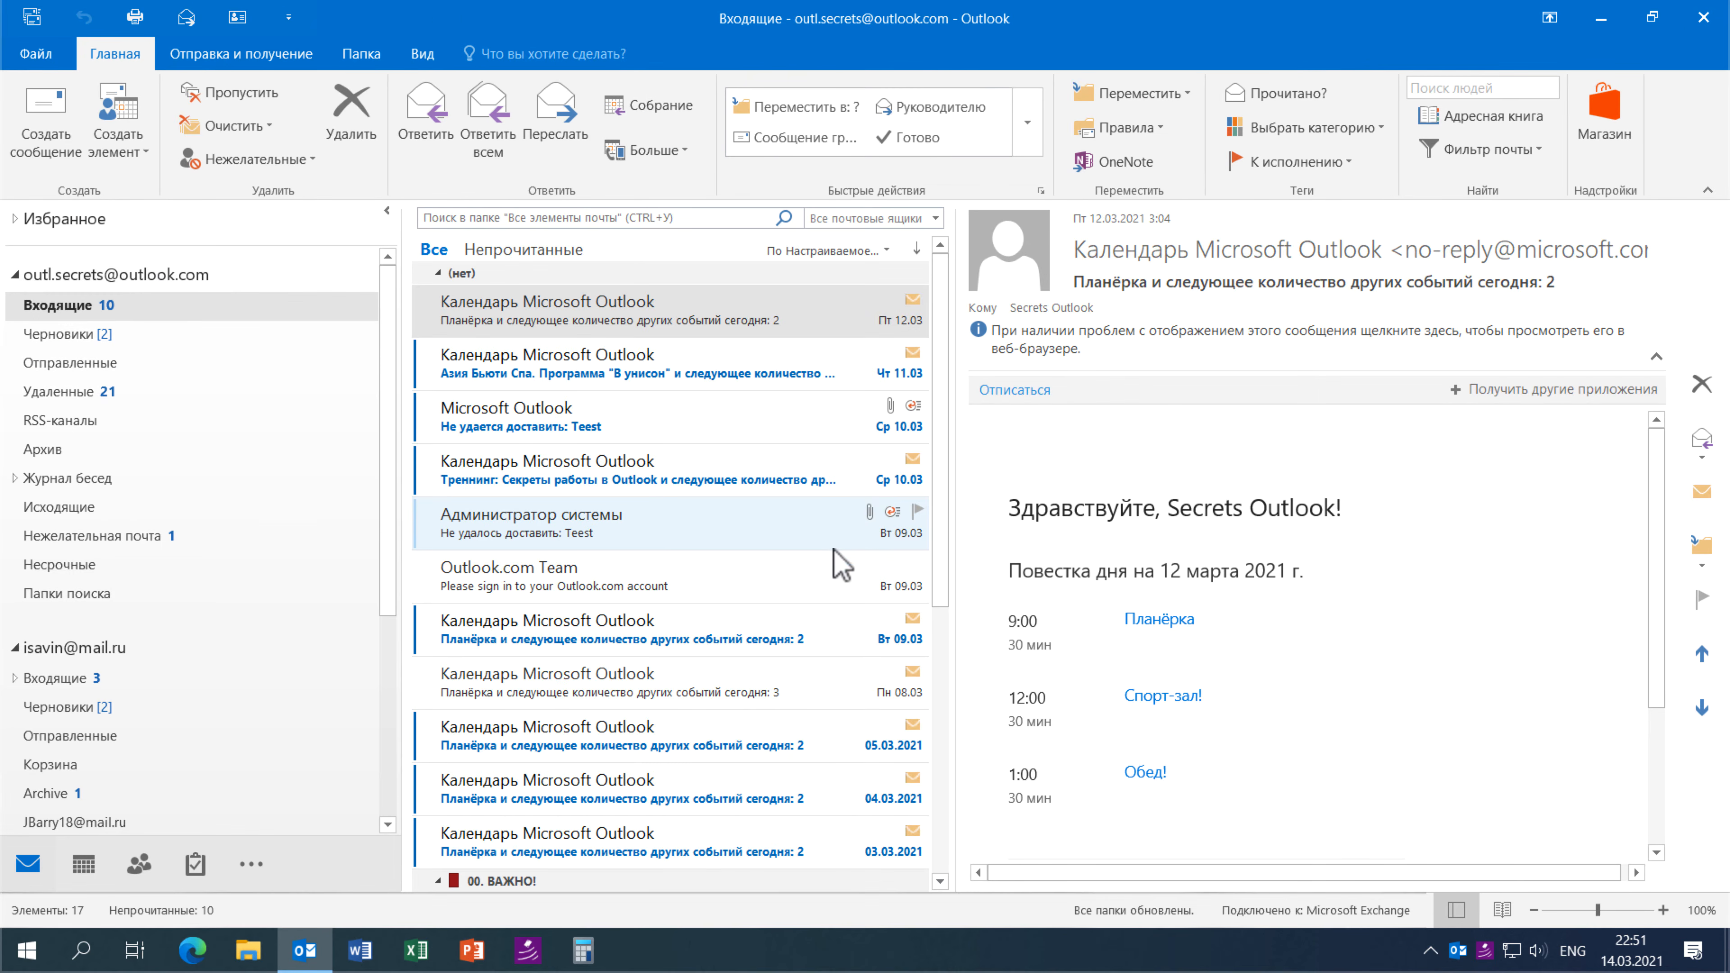
{"action": "left_click", "coordinate": [135, 678]}
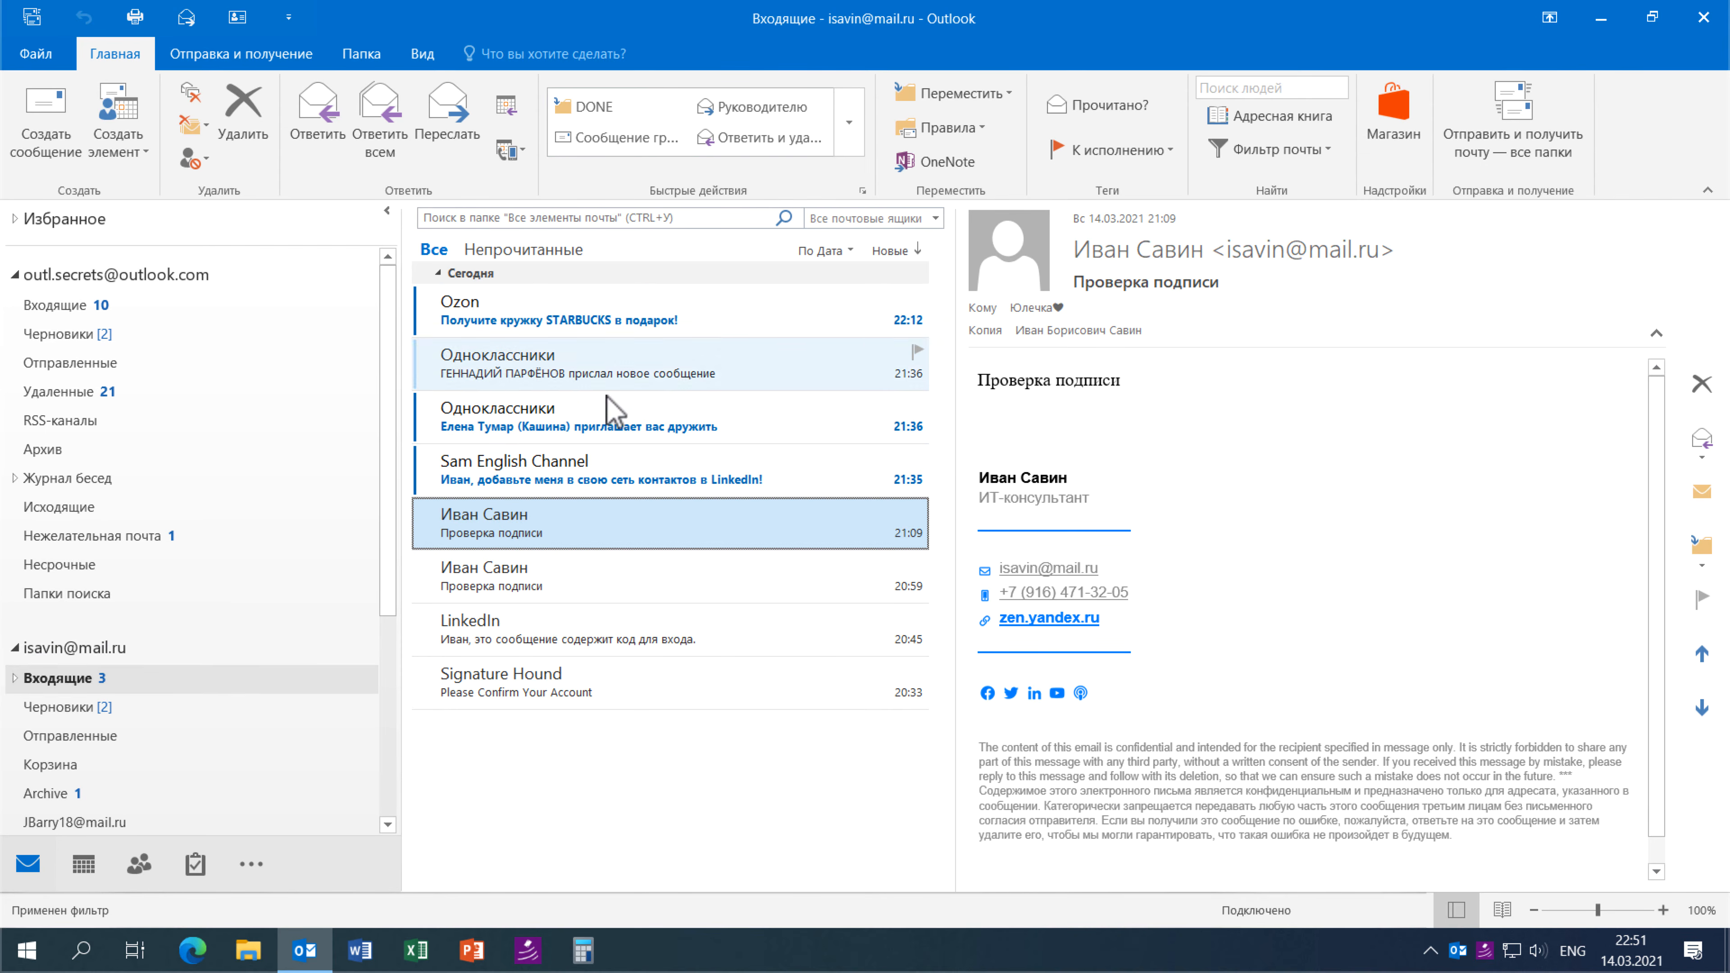
{"action": "left_click", "coordinate": [518, 300]}
{"action": "left_click", "coordinate": [343, 143]}
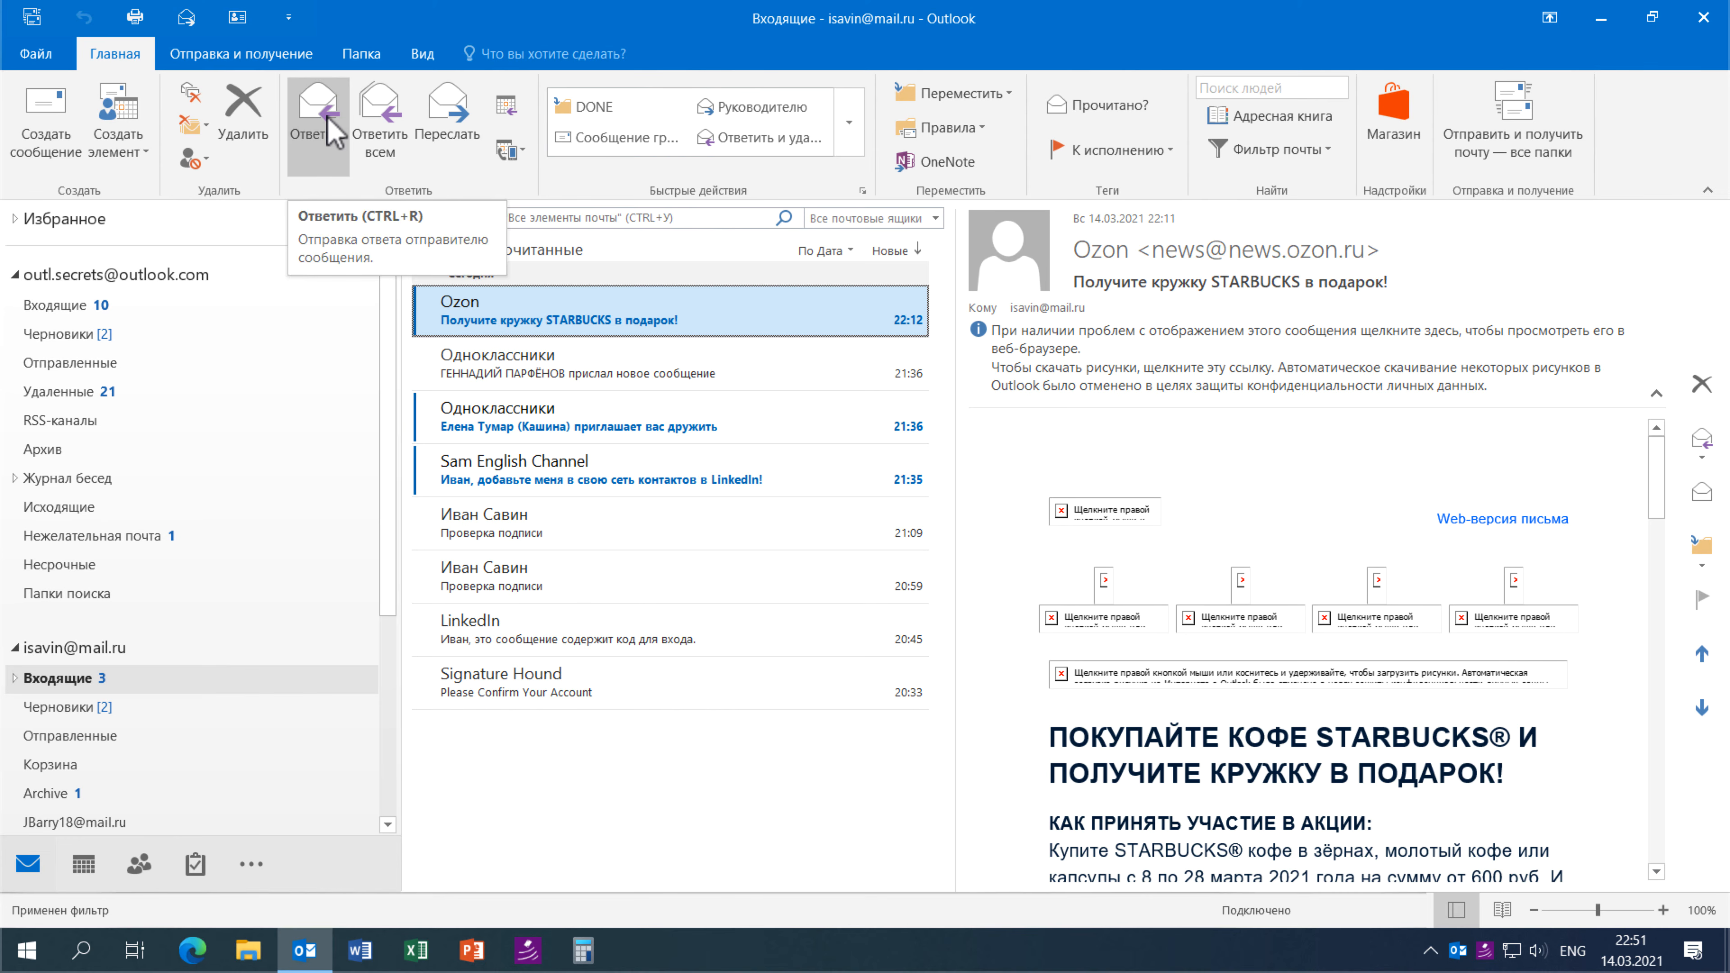
{"action": "left_click", "coordinate": [332, 129]}
{"action": "left_click", "coordinate": [881, 610]}
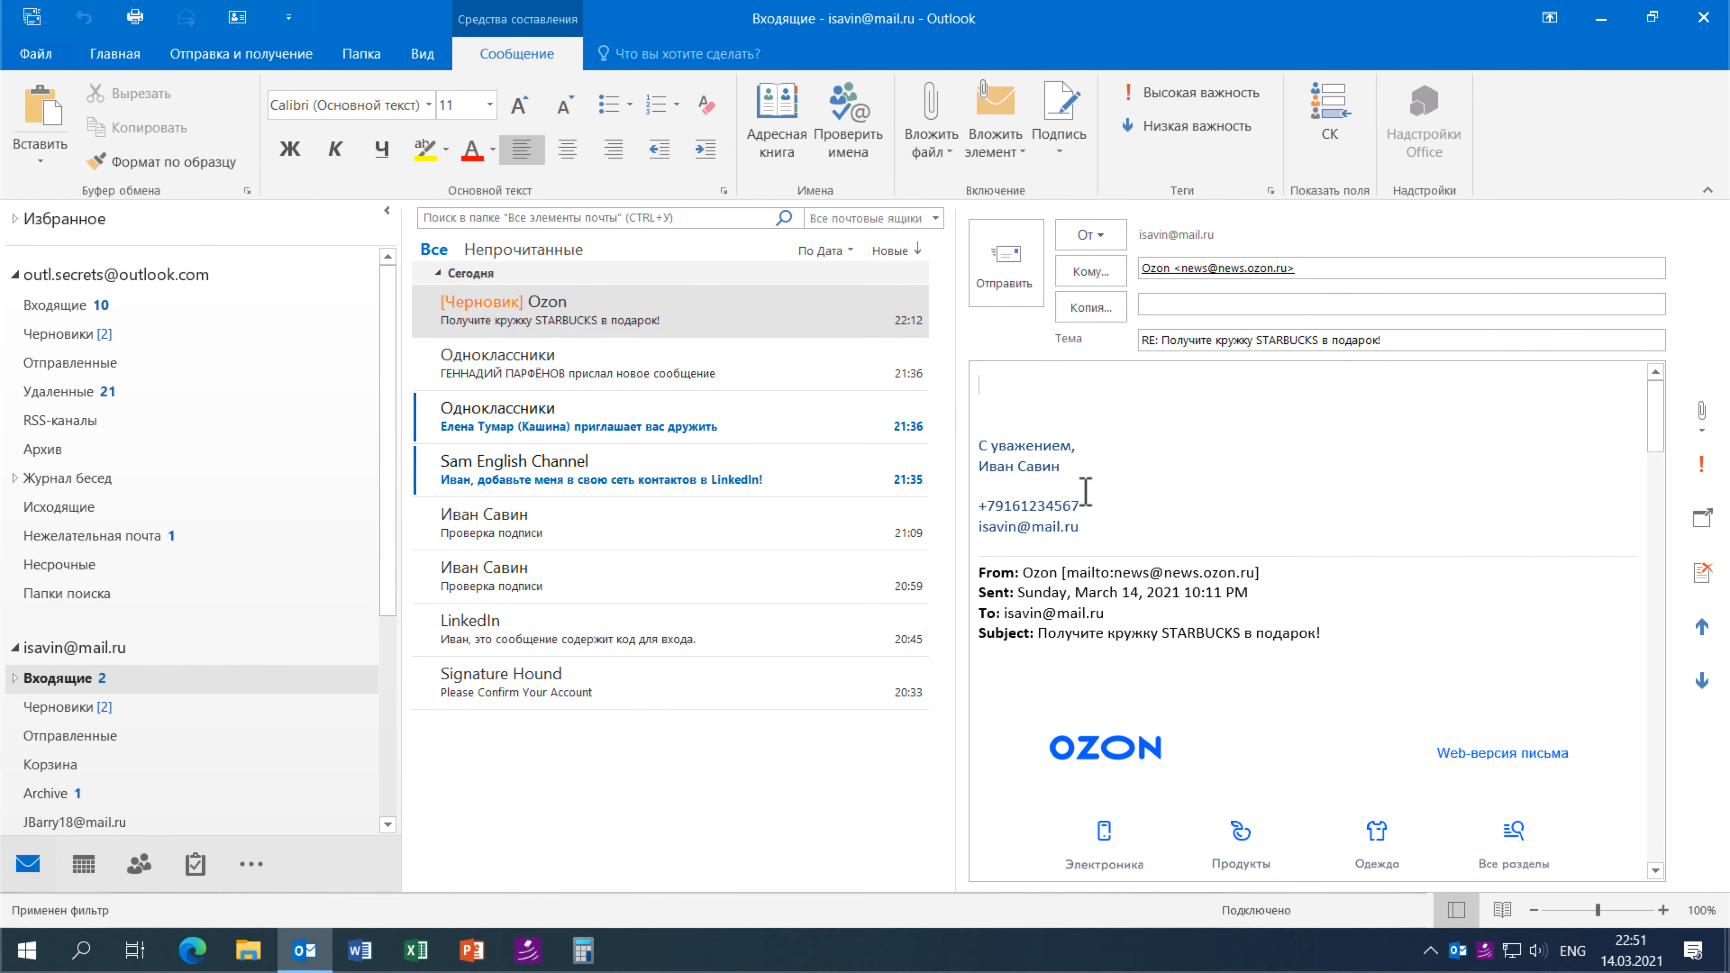
- Check the reply's signature, then delete the unfinished Ozon reply draft
{"action": "left_click_drag", "start_coordinate": [1075, 521], "coordinate": [975, 411]}
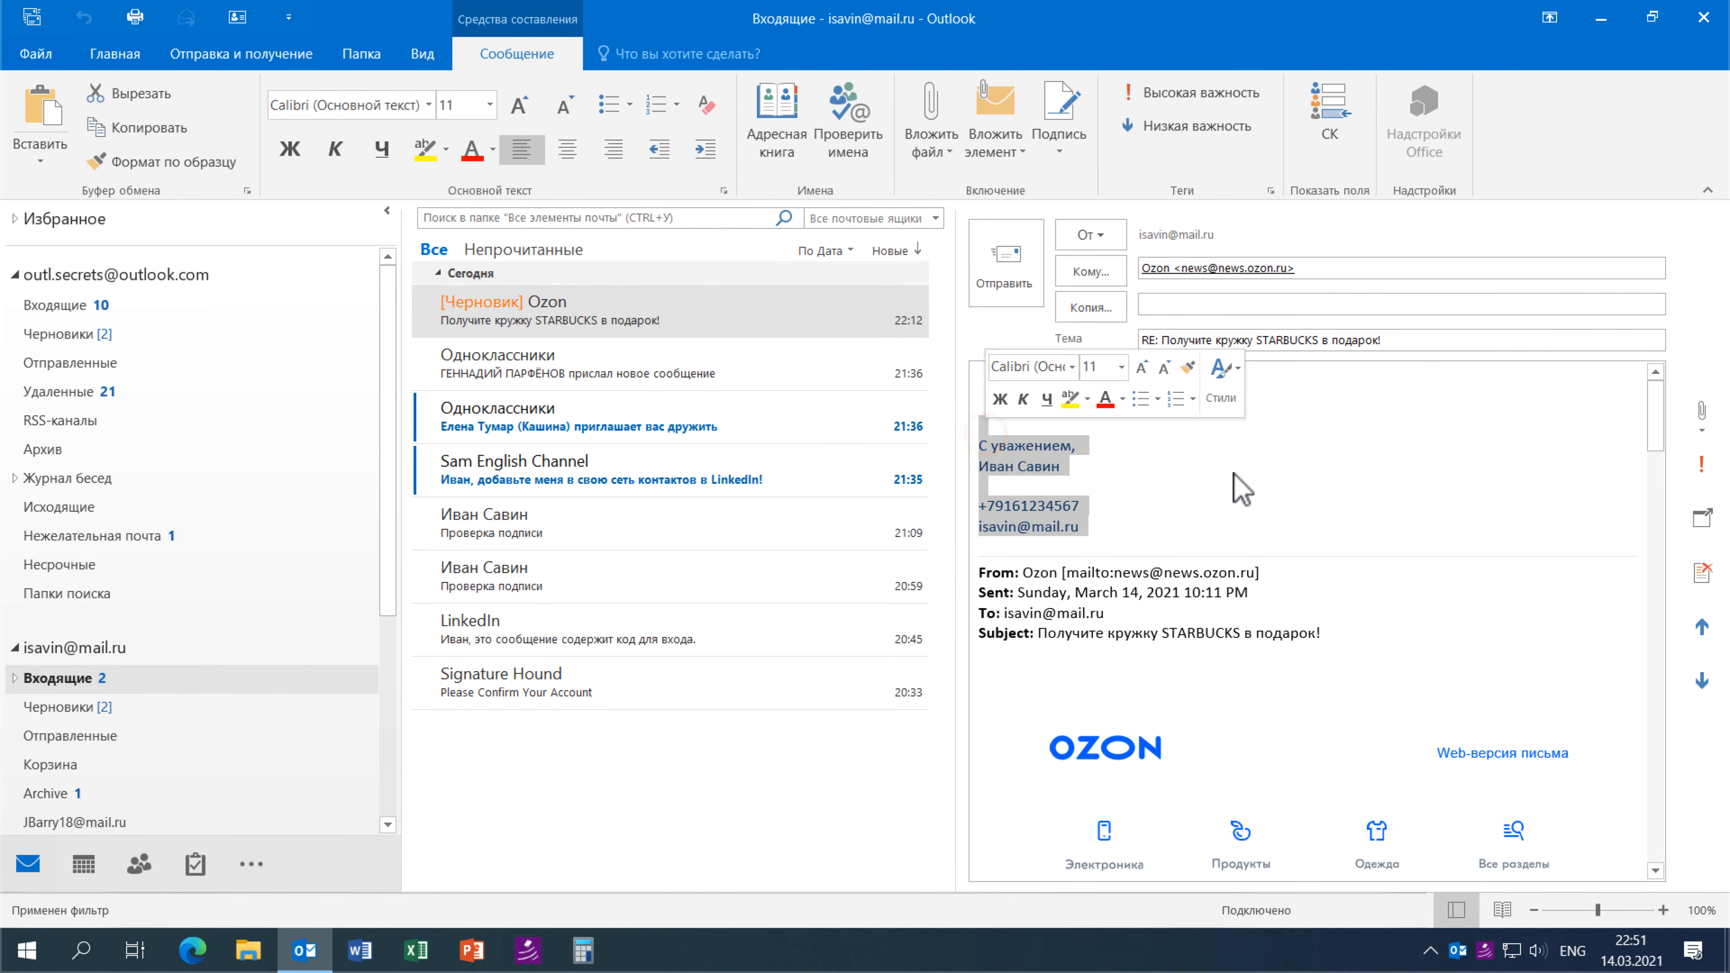
{"action": "left_click", "coordinate": [1235, 483]}
{"action": "left_click", "coordinate": [691, 739]}
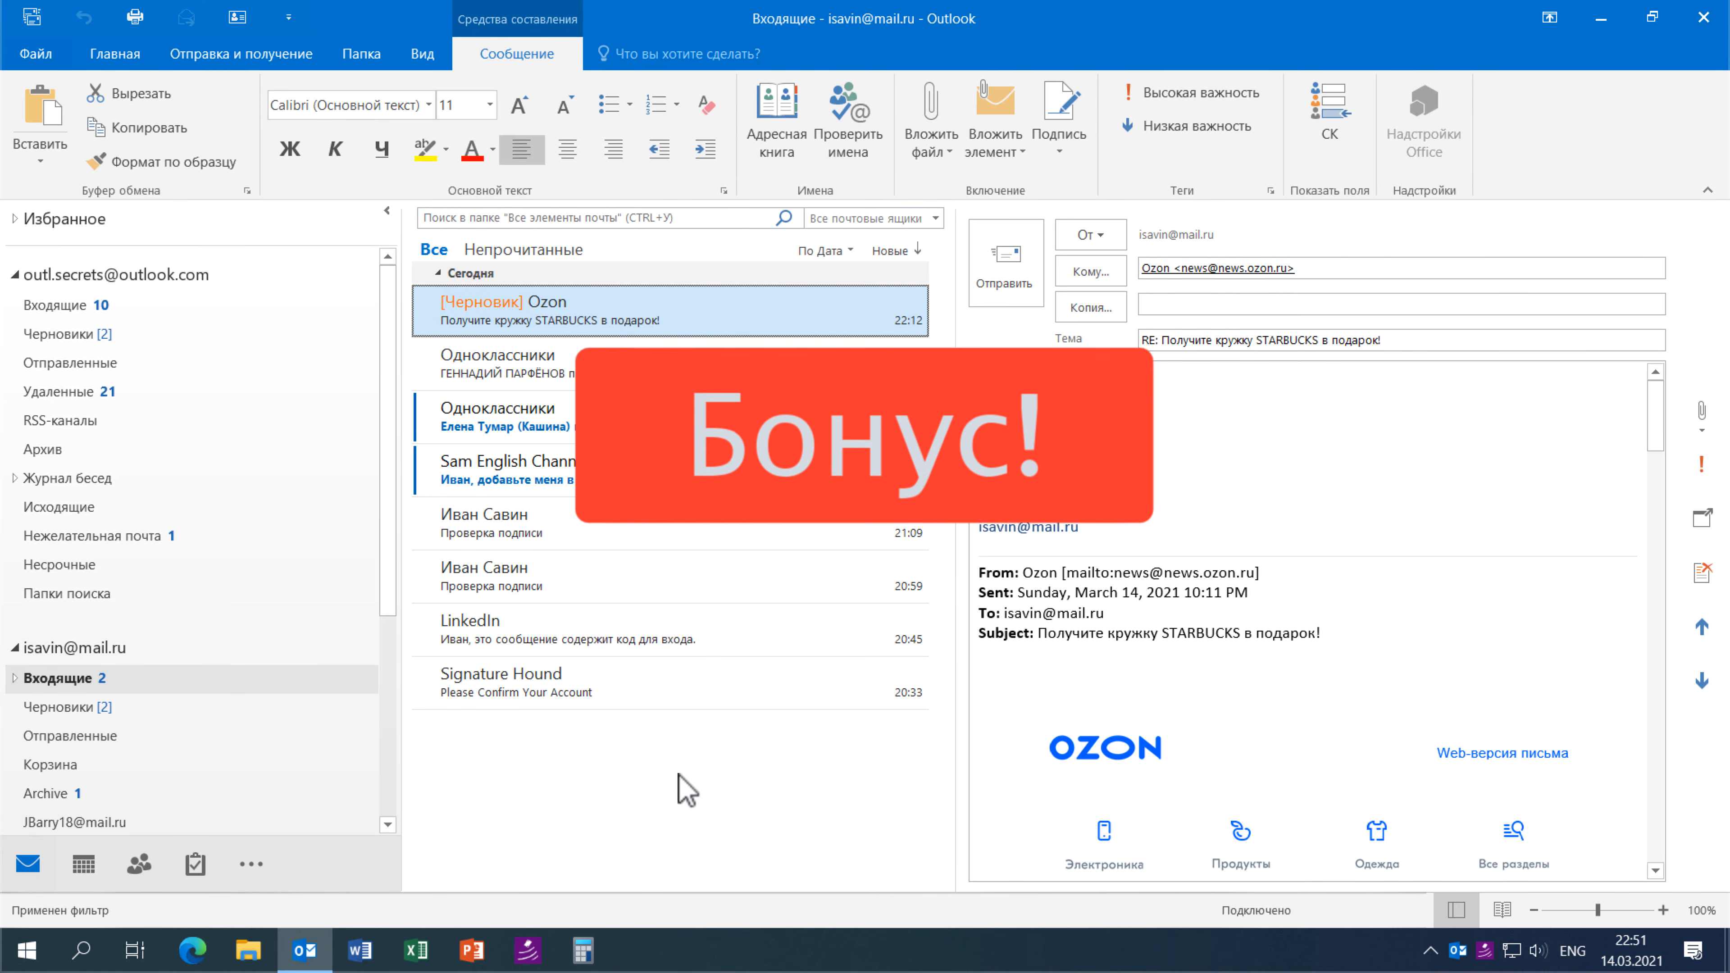
{"action": "key", "text": "Delete"}
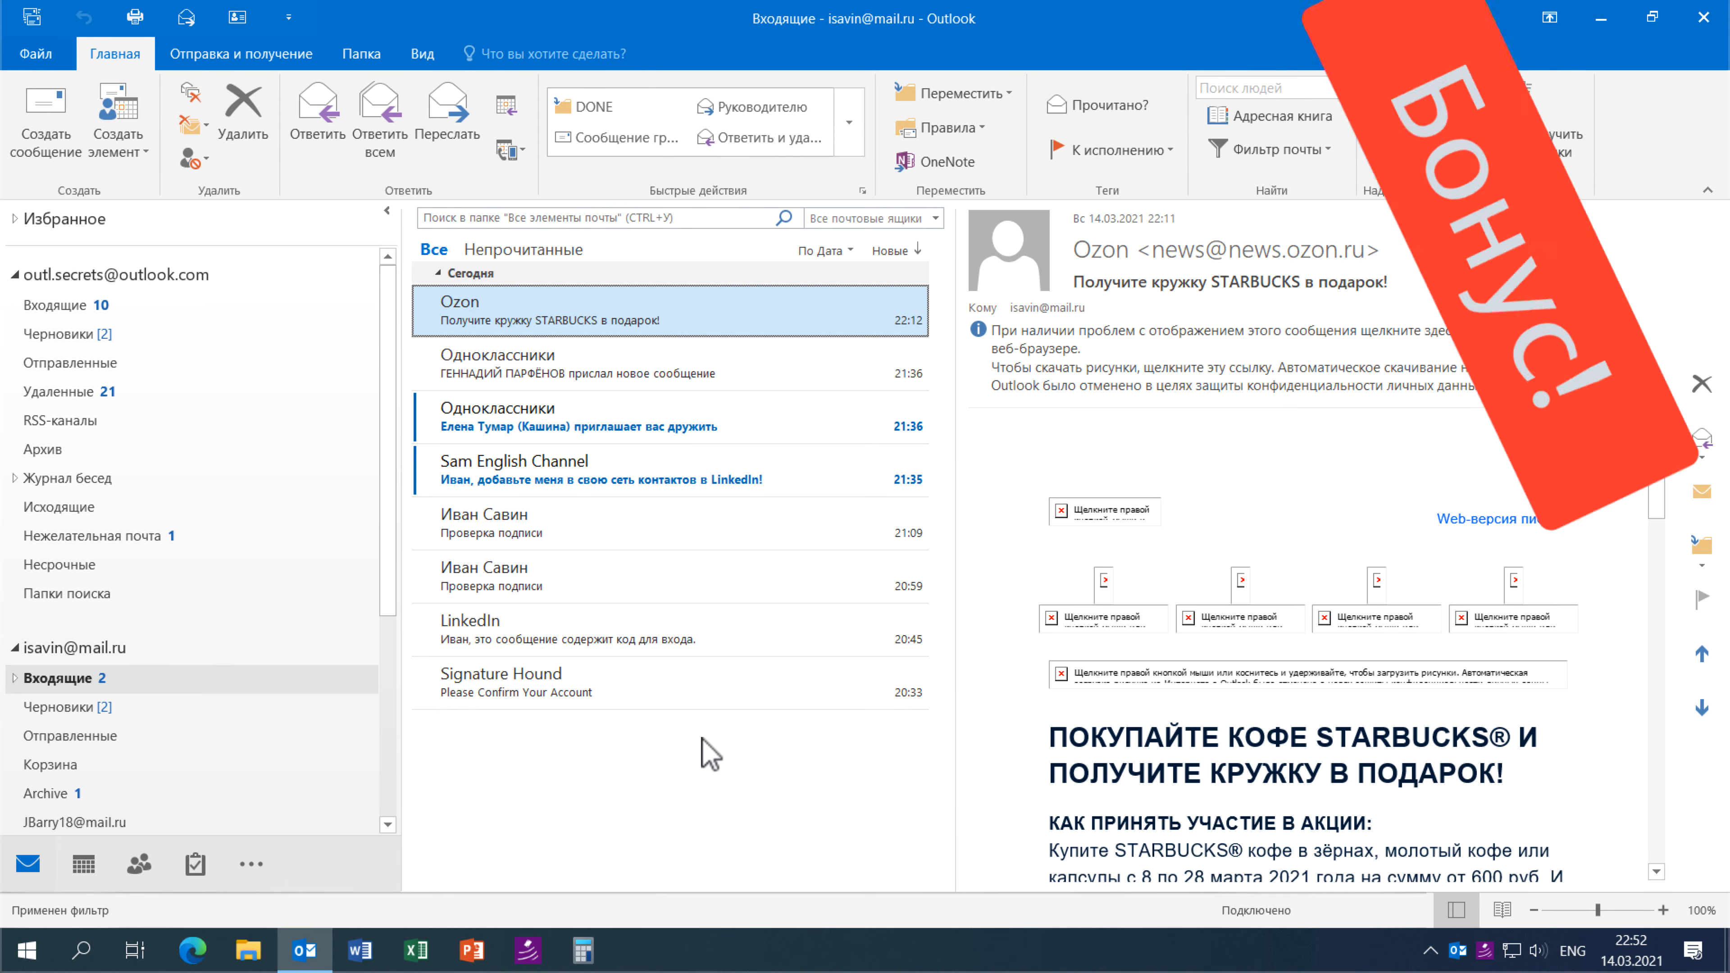
- Open signaturehound.com in a maximized Edge window
{"action": "left_click", "coordinate": [196, 949]}
{"action": "left_click", "coordinate": [1600, 19]}
{"action": "left_click", "coordinate": [409, 77]}
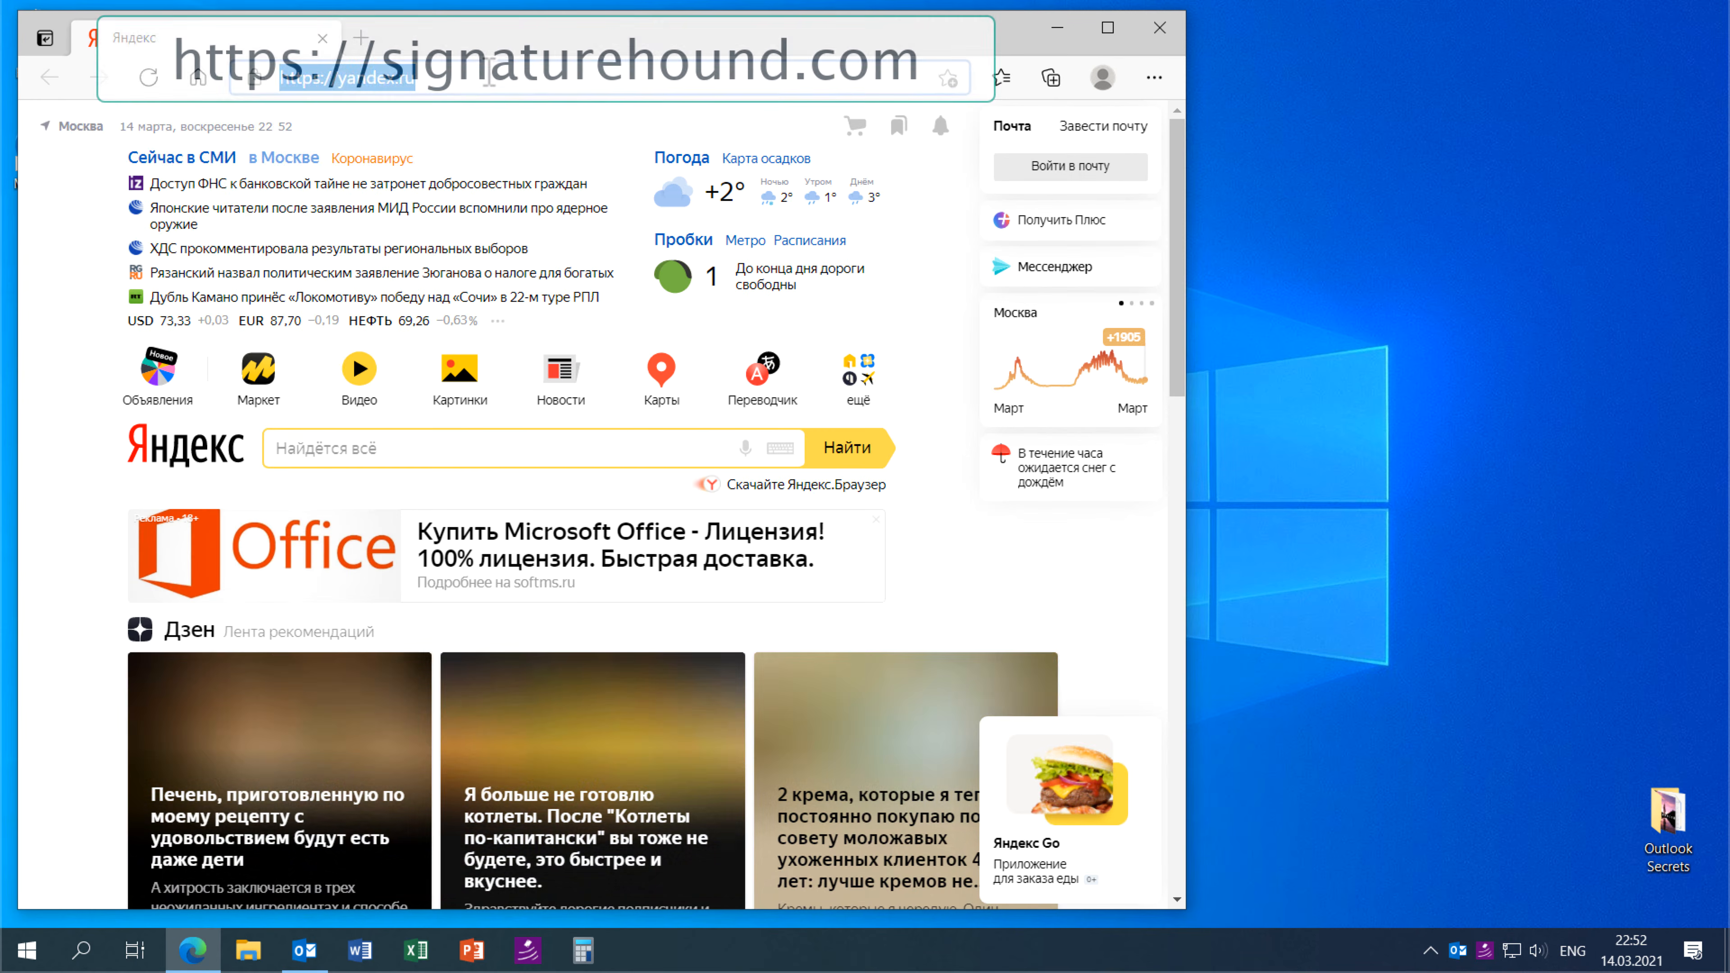
{"action": "type", "text": "si"}
{"action": "left_click", "coordinate": [487, 164]}
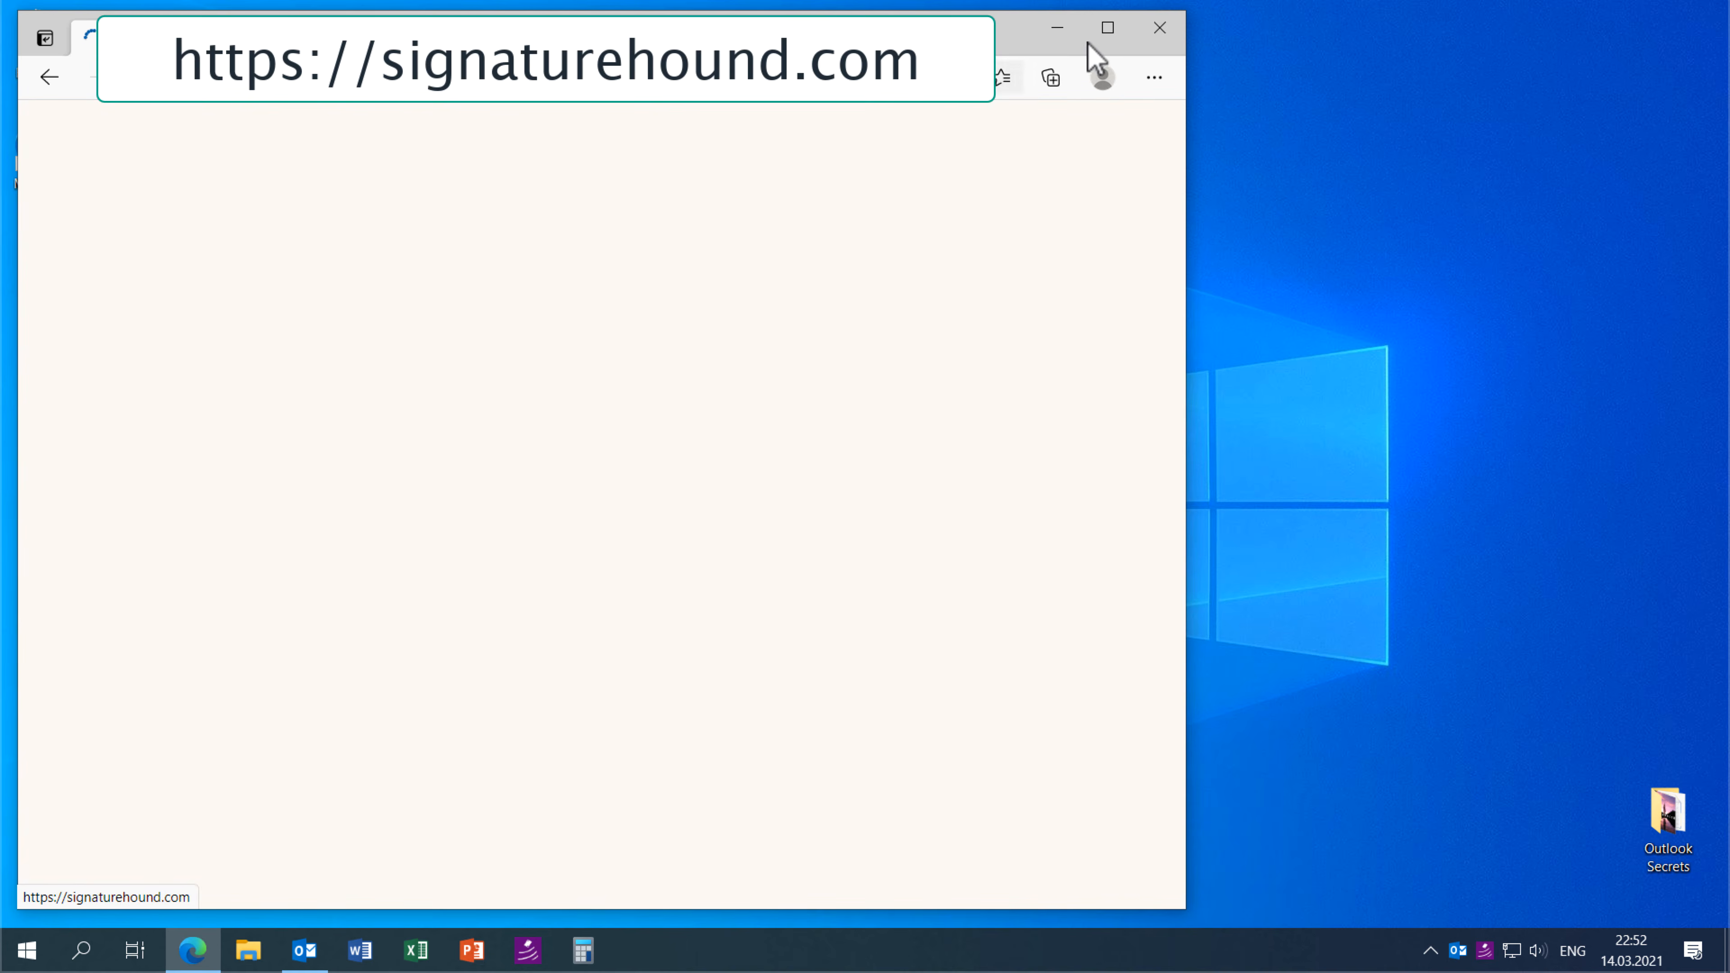
{"action": "left_click", "coordinate": [1107, 27]}
{"action": "left_click", "coordinate": [868, 695]}
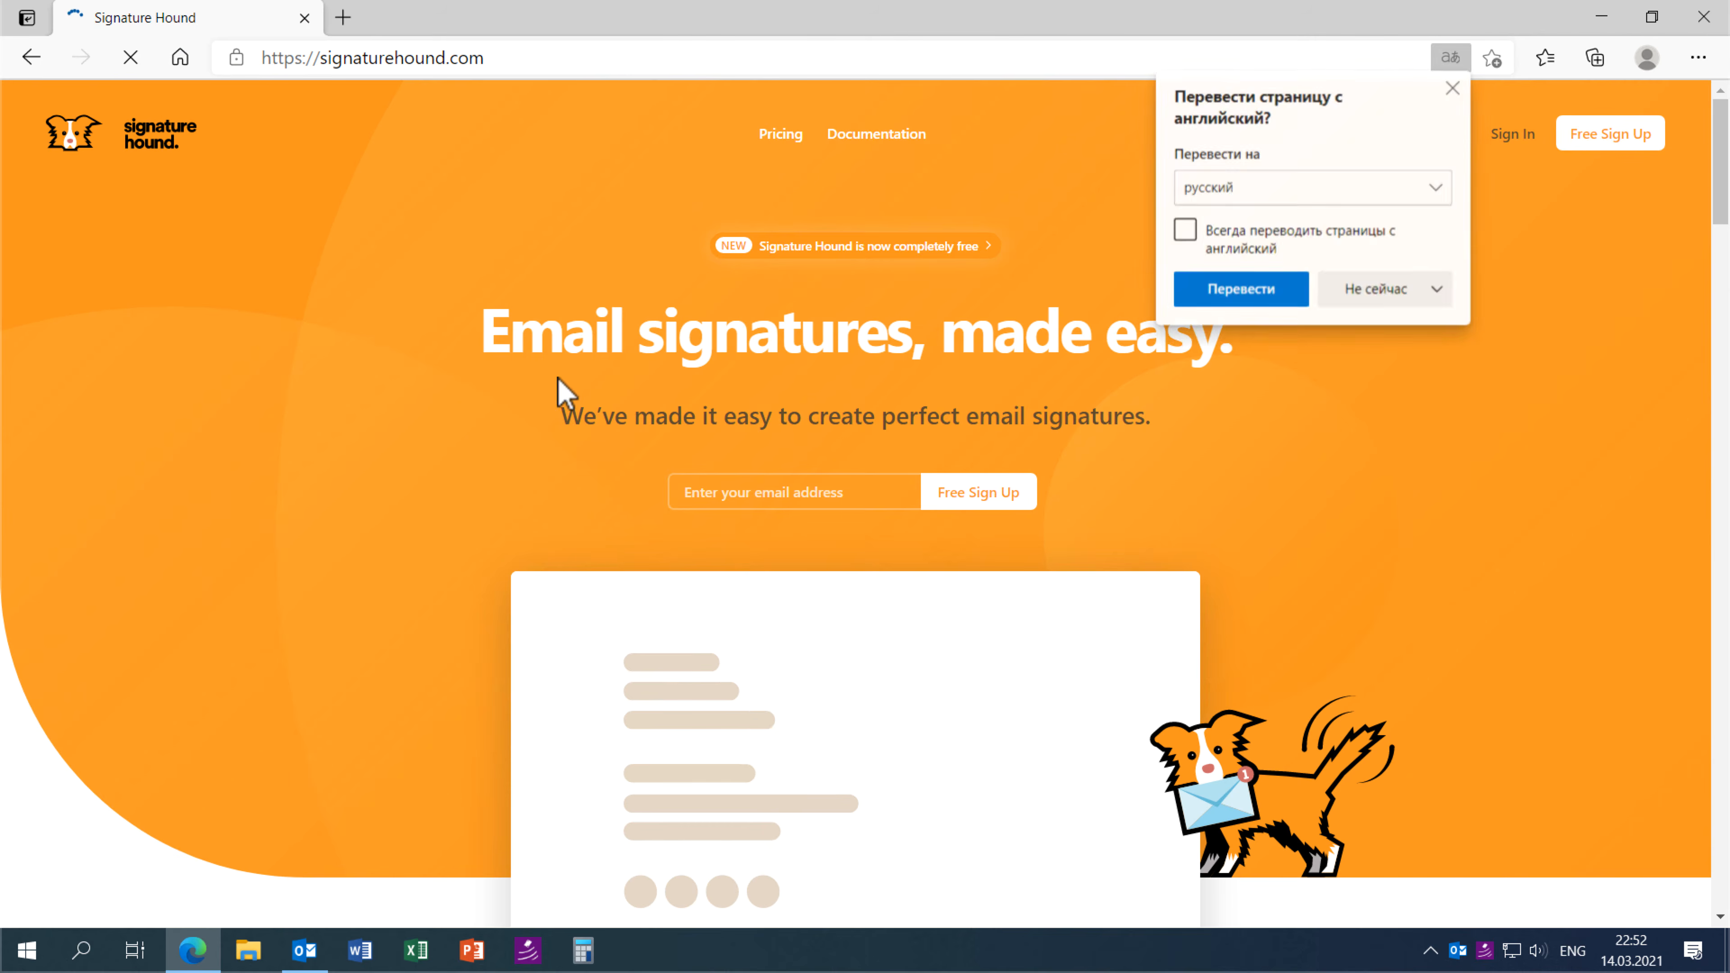
- Decline page translation, scroll to 'Choose a template', and close Edge
{"action": "left_click", "coordinate": [1436, 288]}
{"action": "left_click", "coordinate": [1379, 333]}
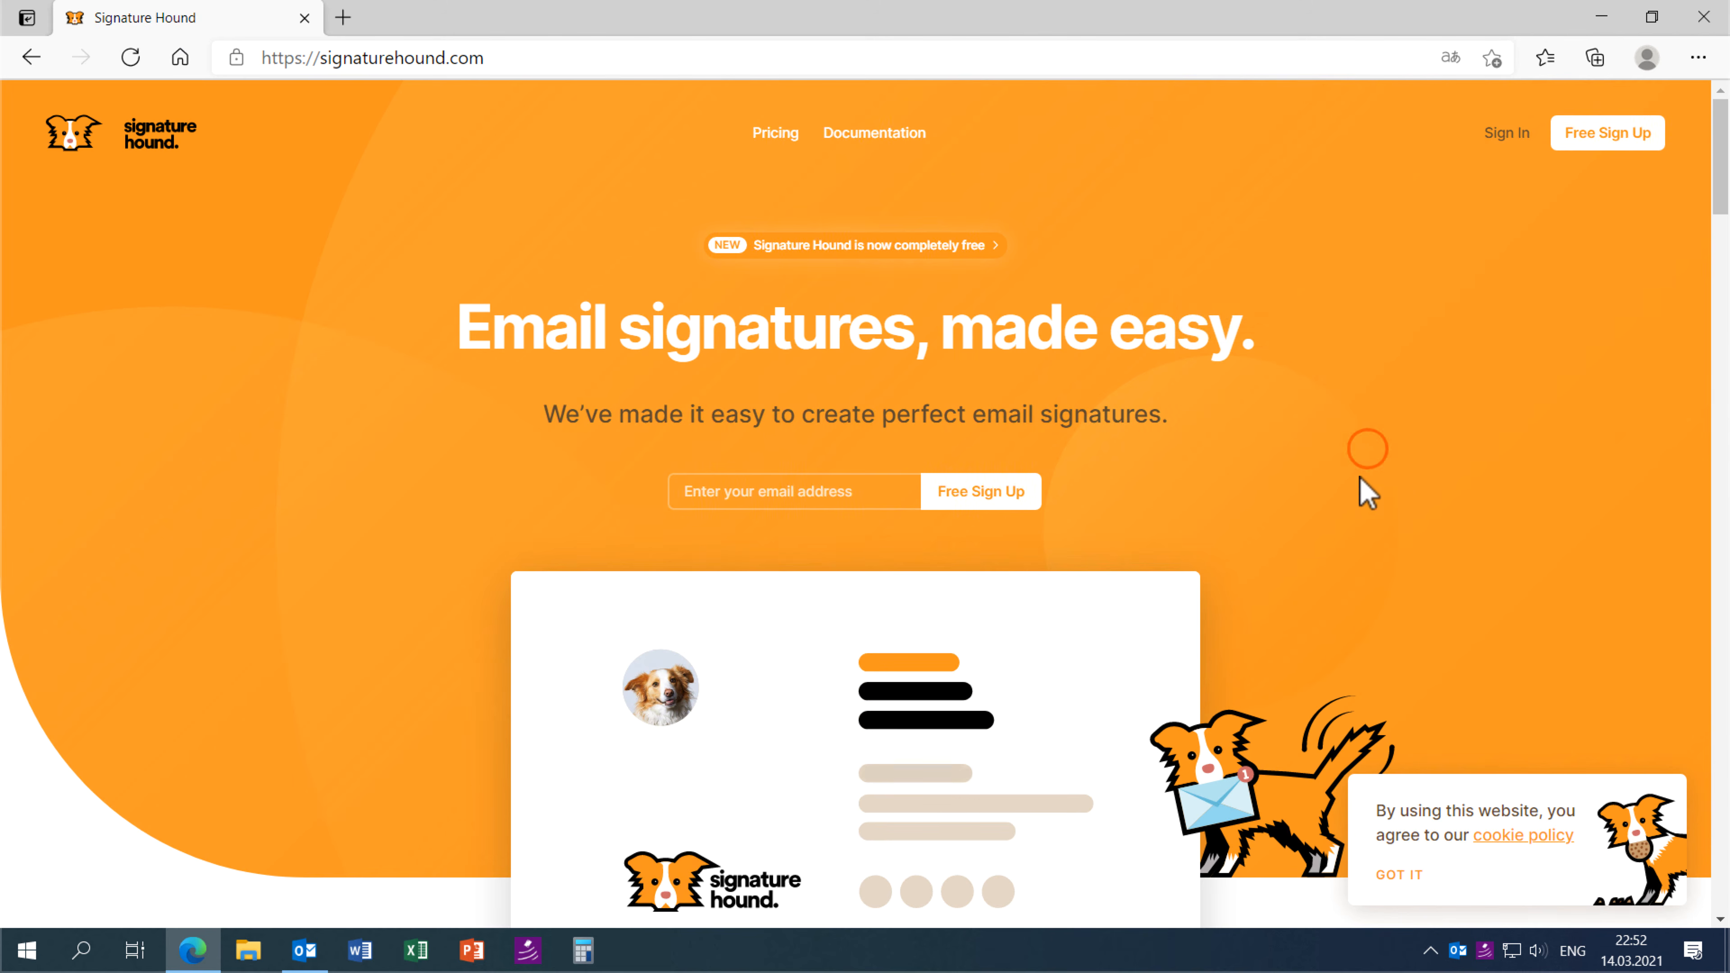
{"action": "scroll", "coordinate": [1324, 481], "scroll_direction": "down", "scroll_amount": 10}
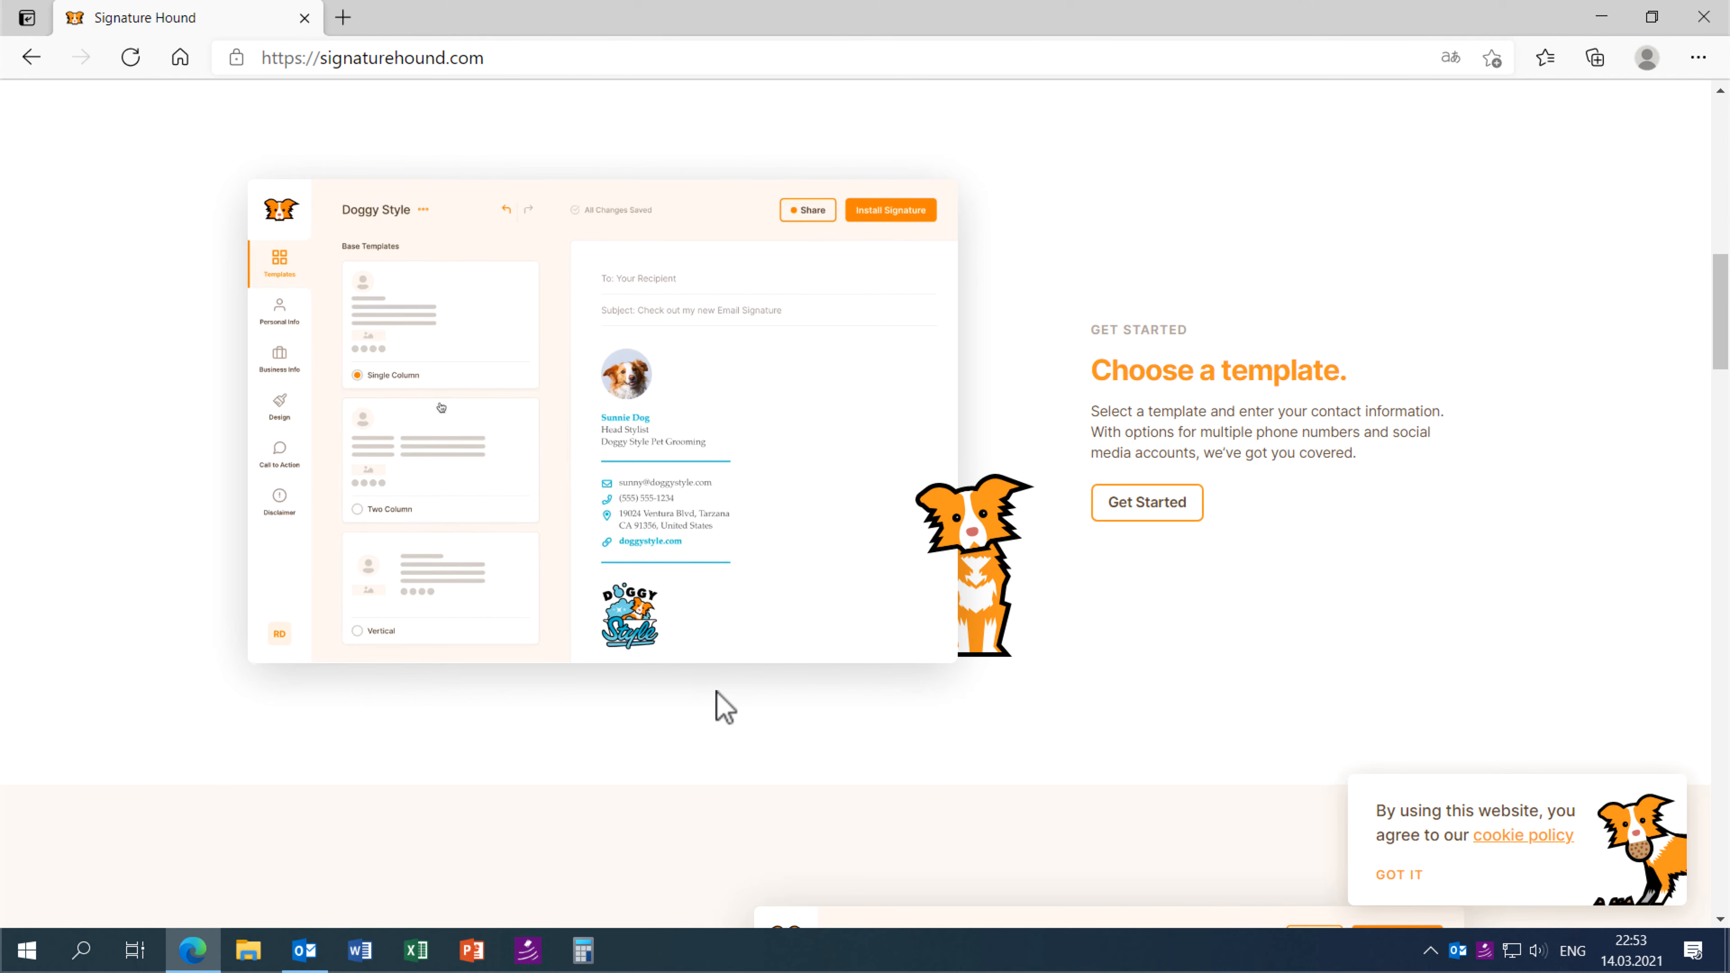
{"action": "left_click", "coordinate": [1703, 16]}
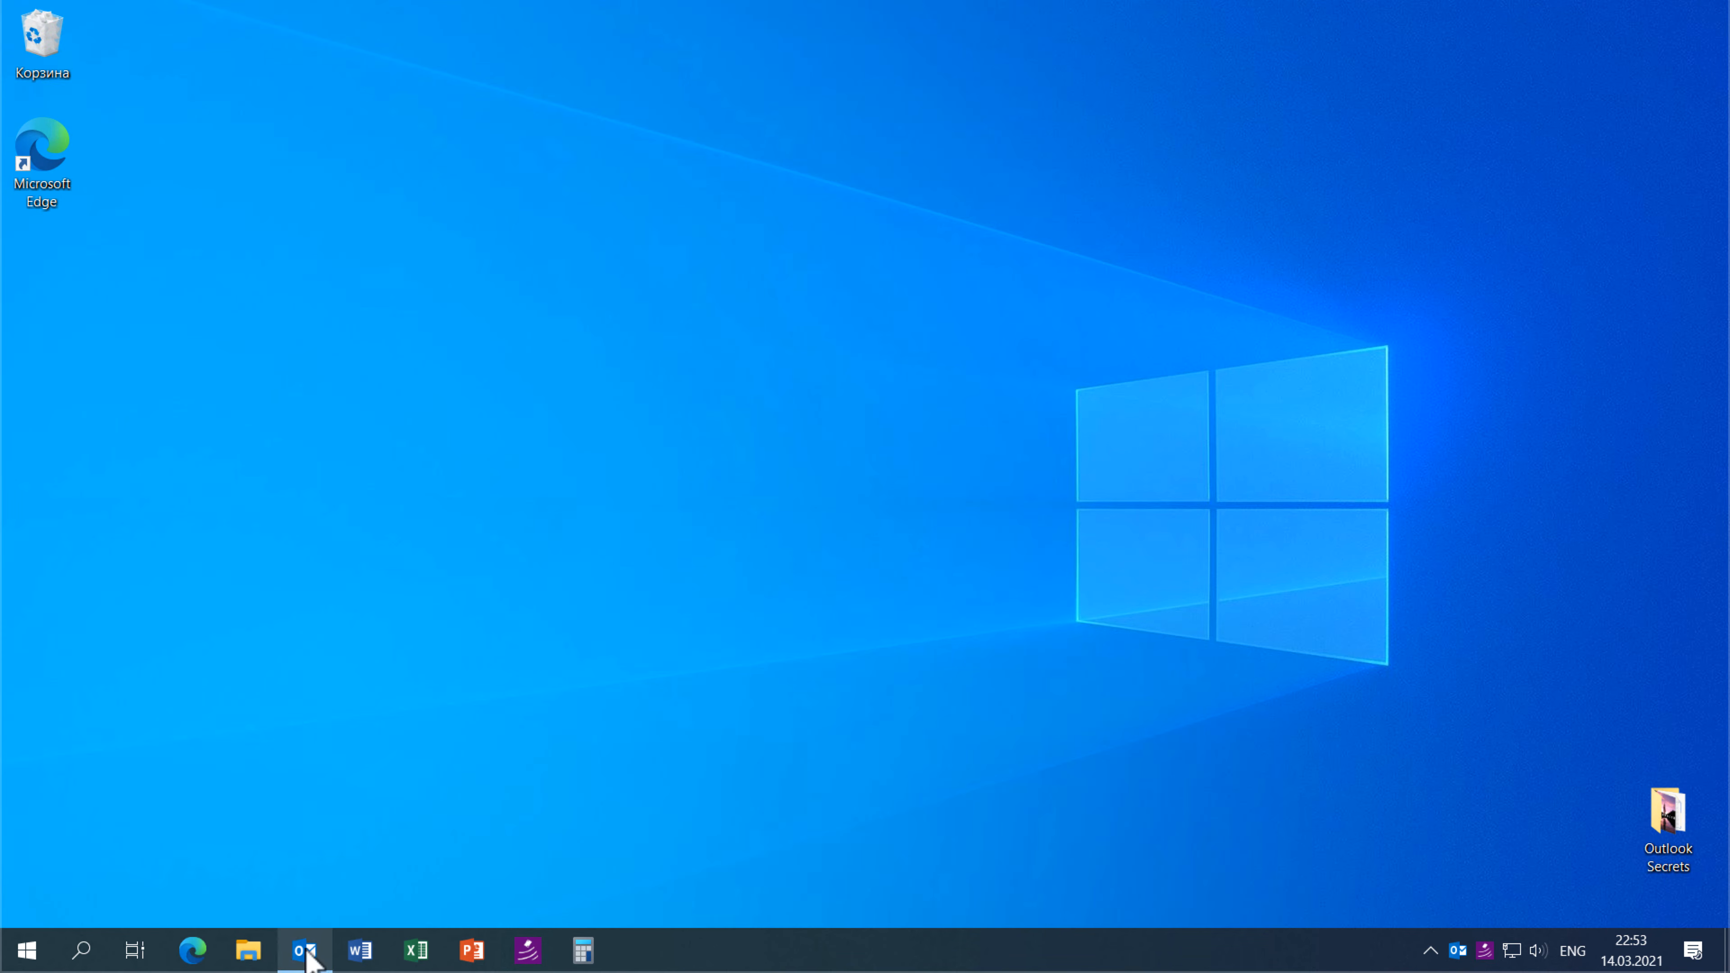
- Bring the Outlook window back up from the taskbar
{"action": "left_click", "coordinate": [305, 951]}
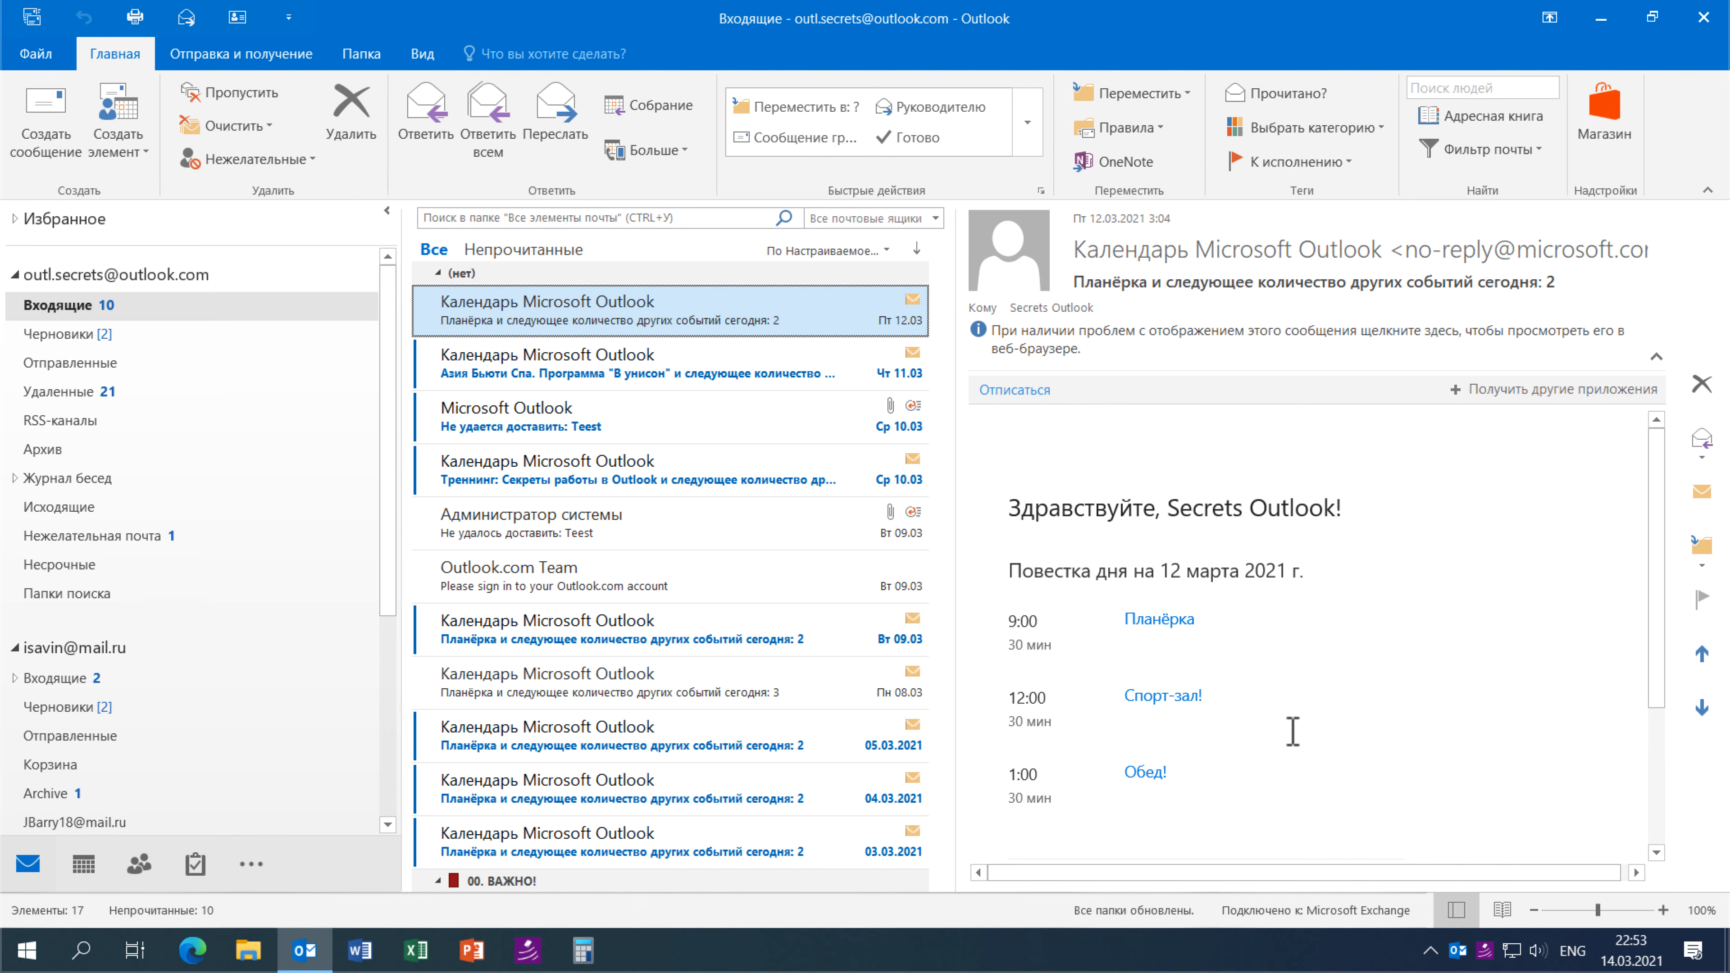
- Open Кусок текст.txt from Desktop > Outlook Secrets in Notepad
{"action": "left_click", "coordinate": [248, 951]}
{"action": "left_click", "coordinate": [491, 326]}
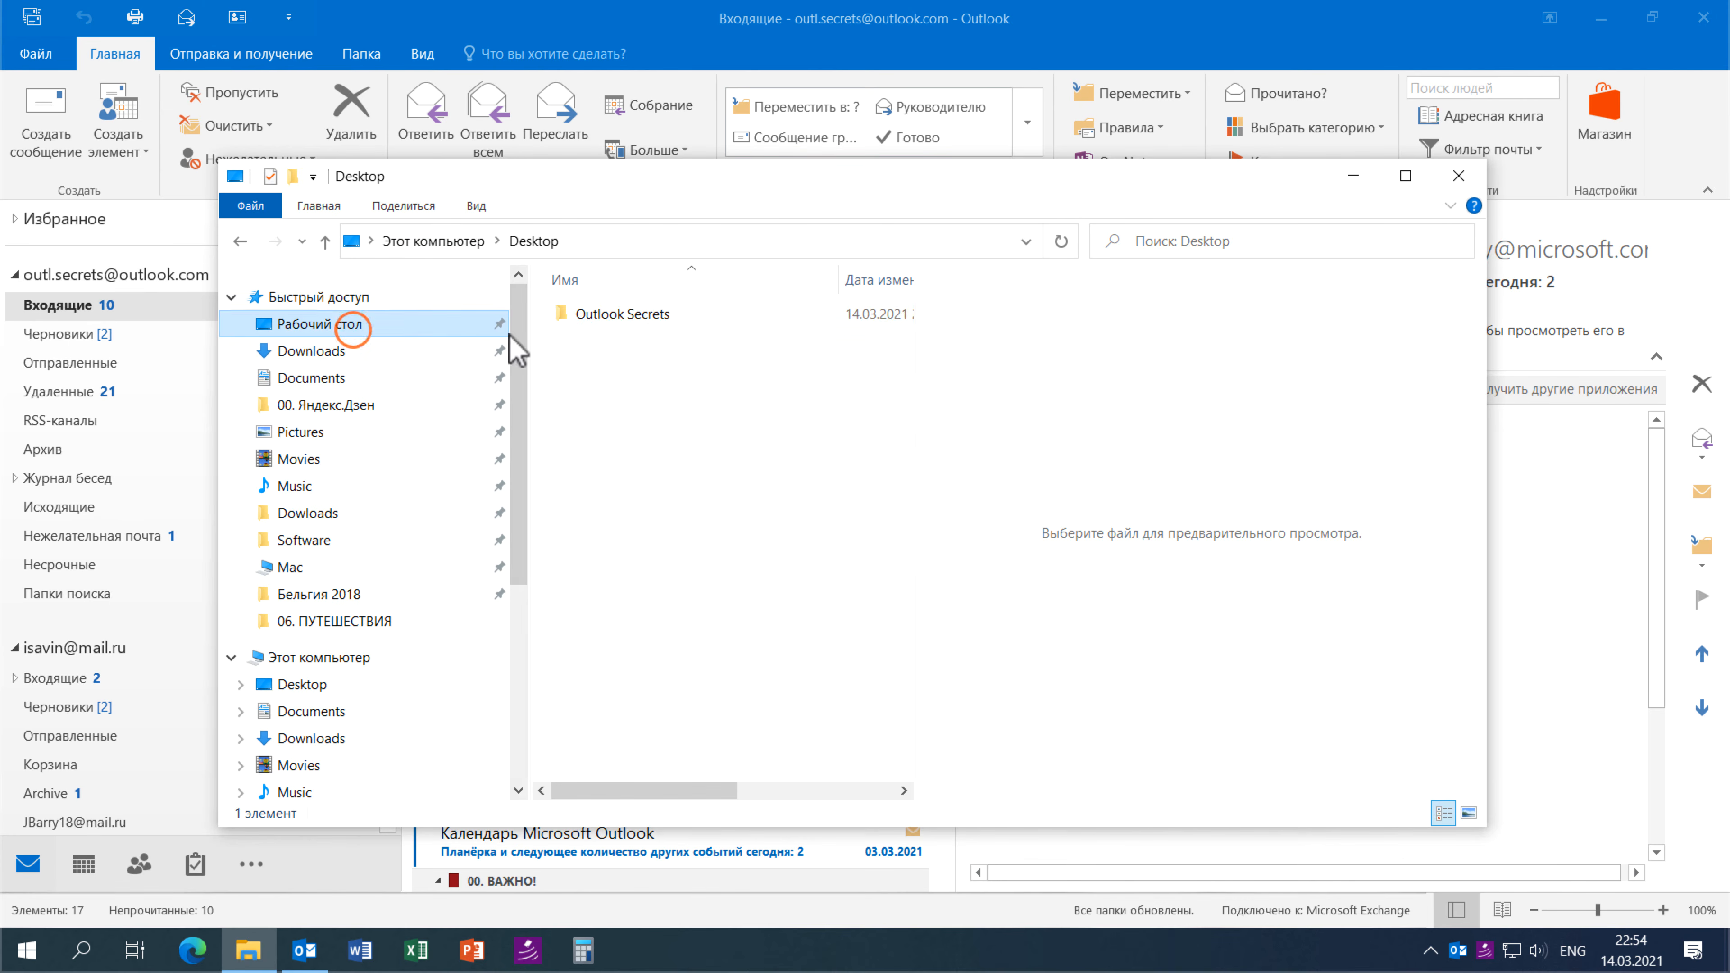
{"action": "double_click", "coordinate": [609, 327]}
{"action": "double_click", "coordinate": [658, 366]}
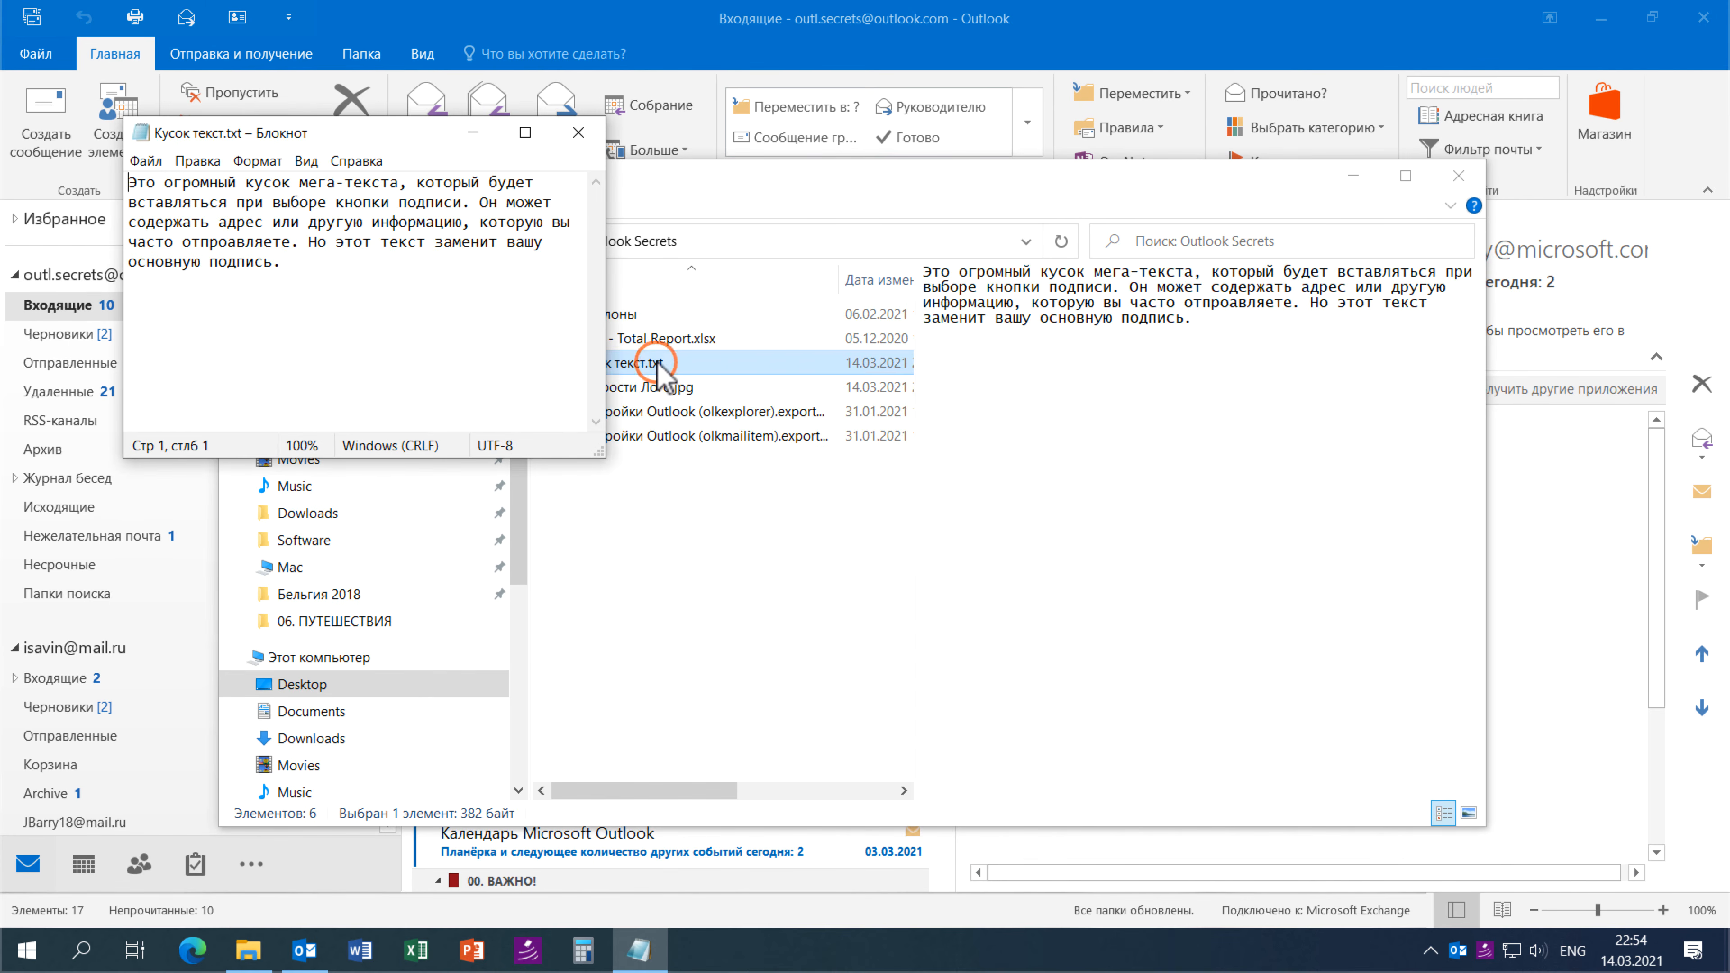
{"action": "left_click", "coordinate": [1458, 175]}
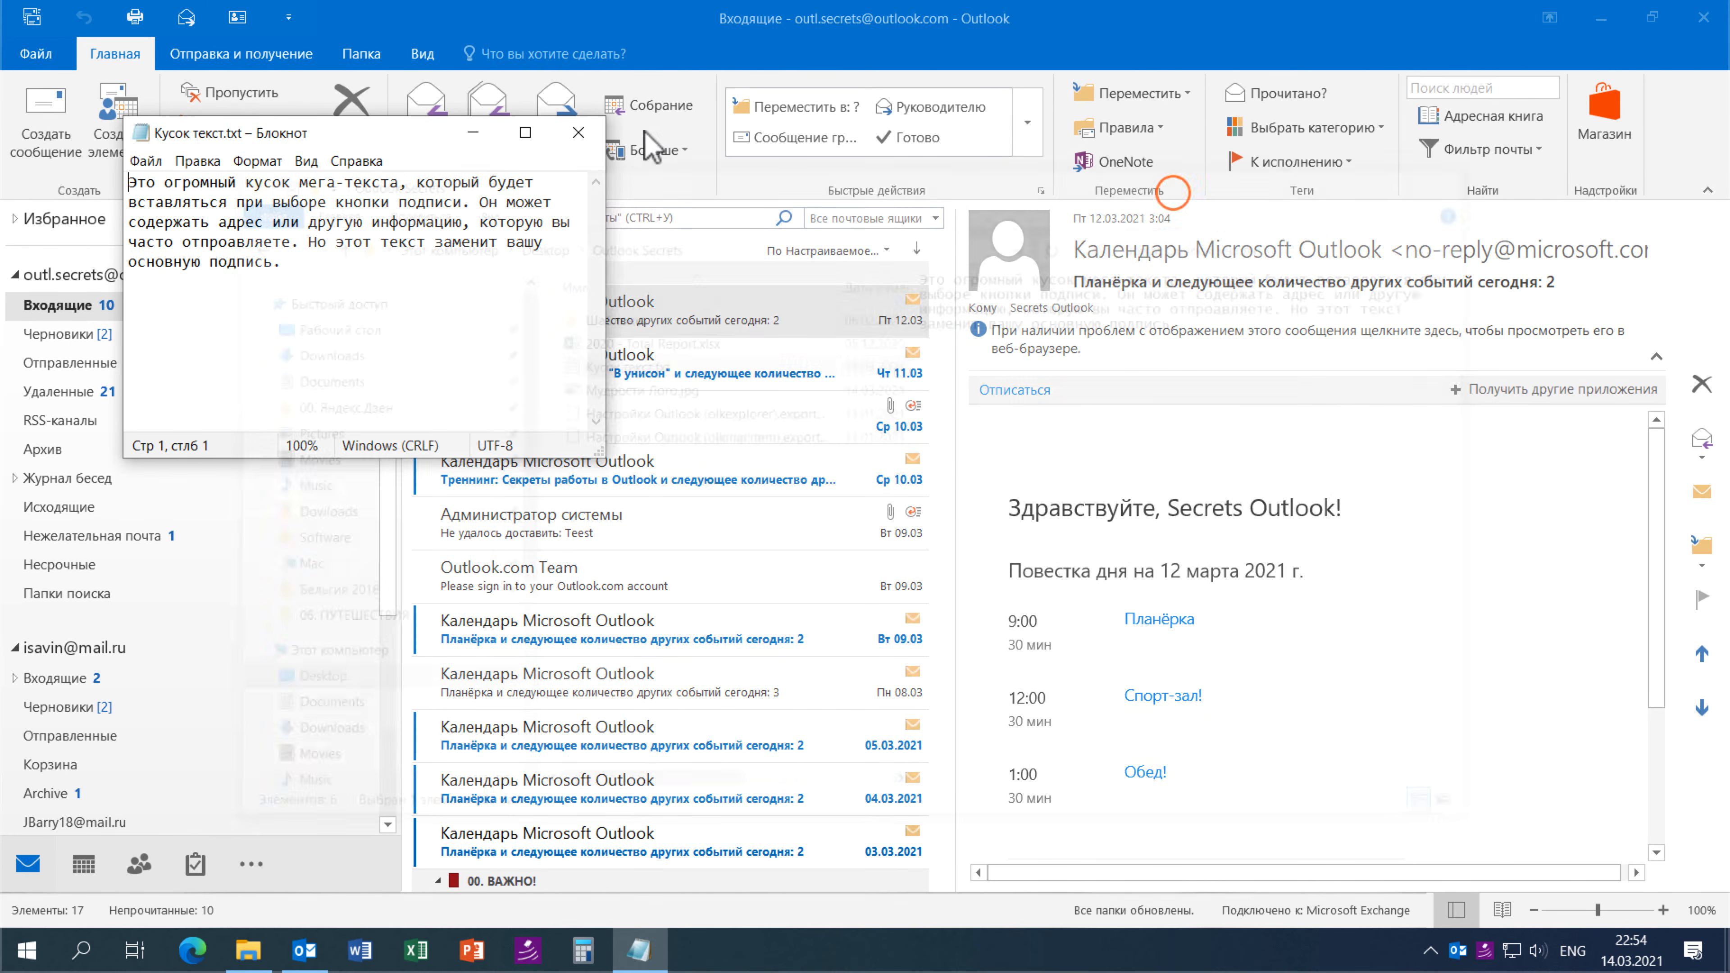
- Cut the whole snippet paragraph to the clipboard and start a new message
{"action": "left_click_drag", "start_coordinate": [375, 133], "coordinate": [1228, 344]}
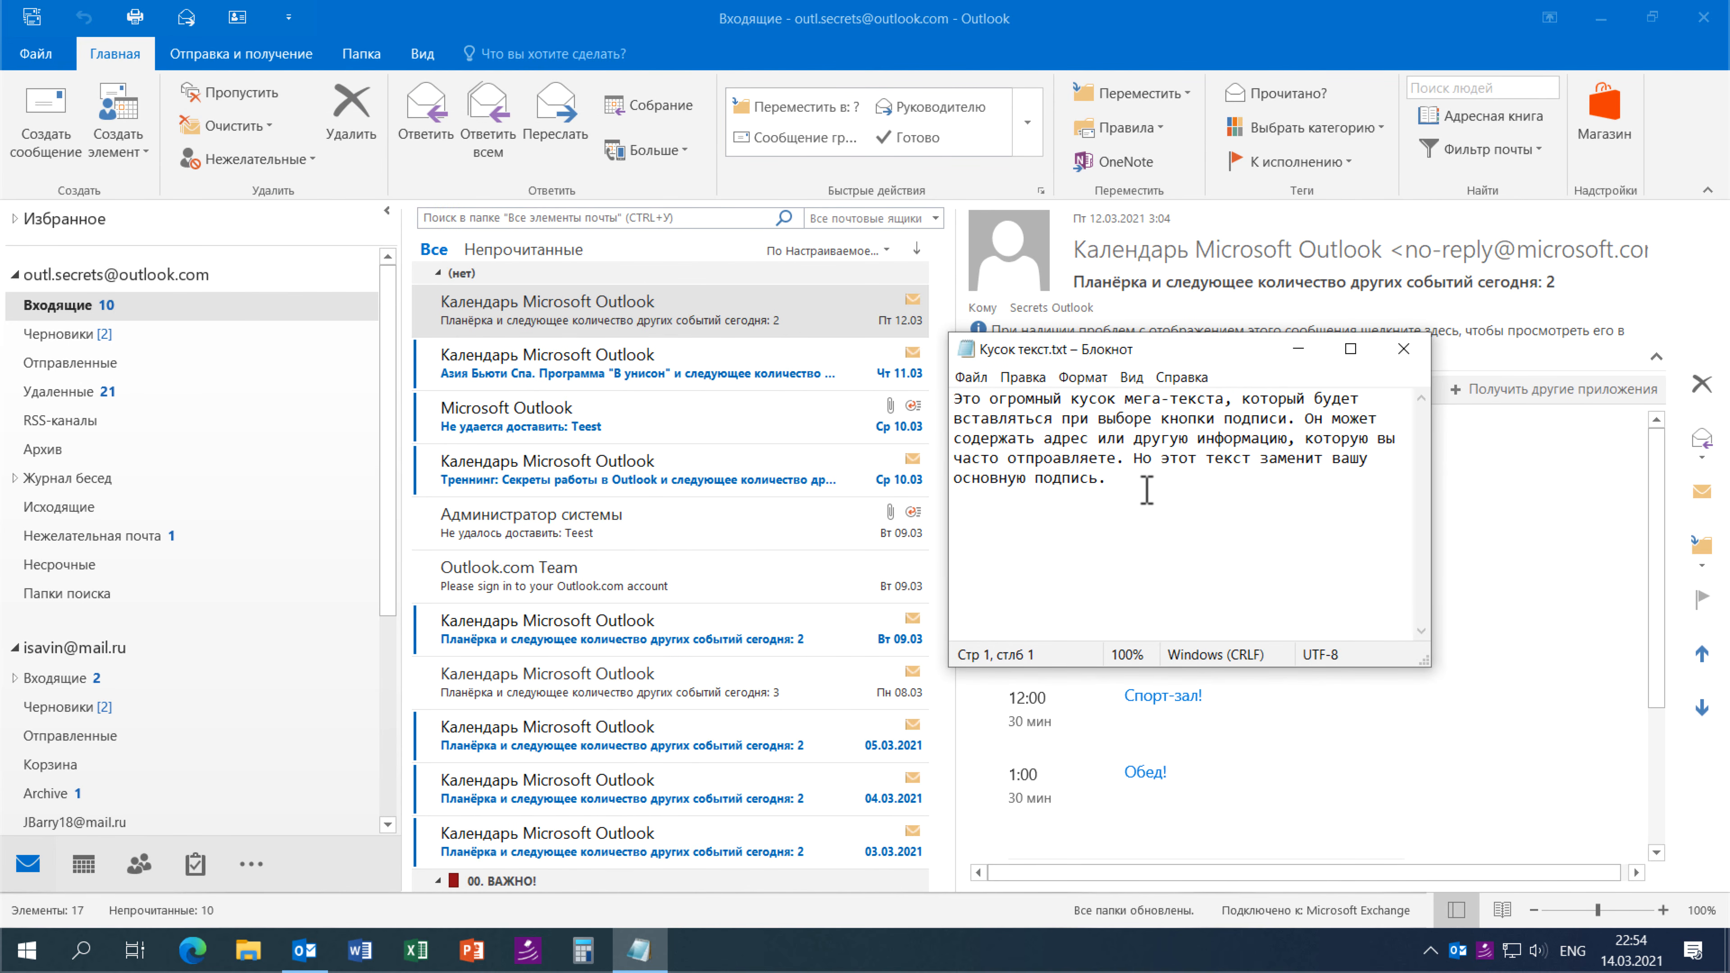
{"action": "key", "text": "ctrl+a"}
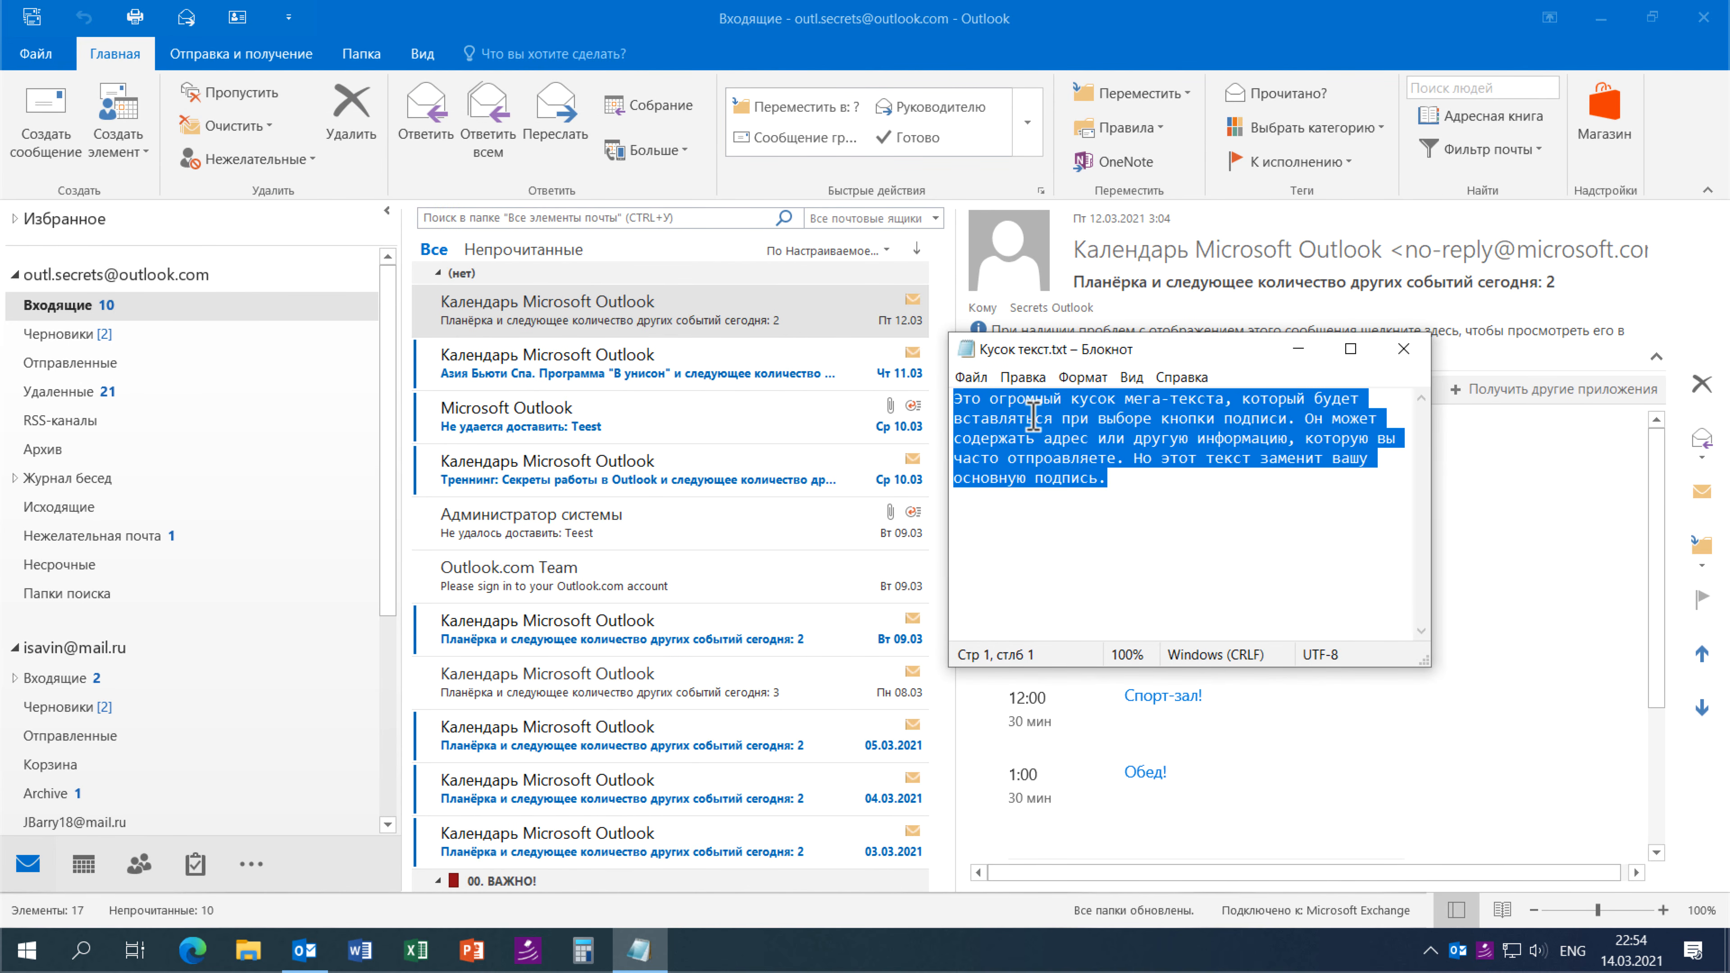
{"action": "right_click", "coordinate": [1029, 418]}
{"action": "left_click", "coordinate": [1089, 457]}
{"action": "left_click", "coordinate": [46, 119]}
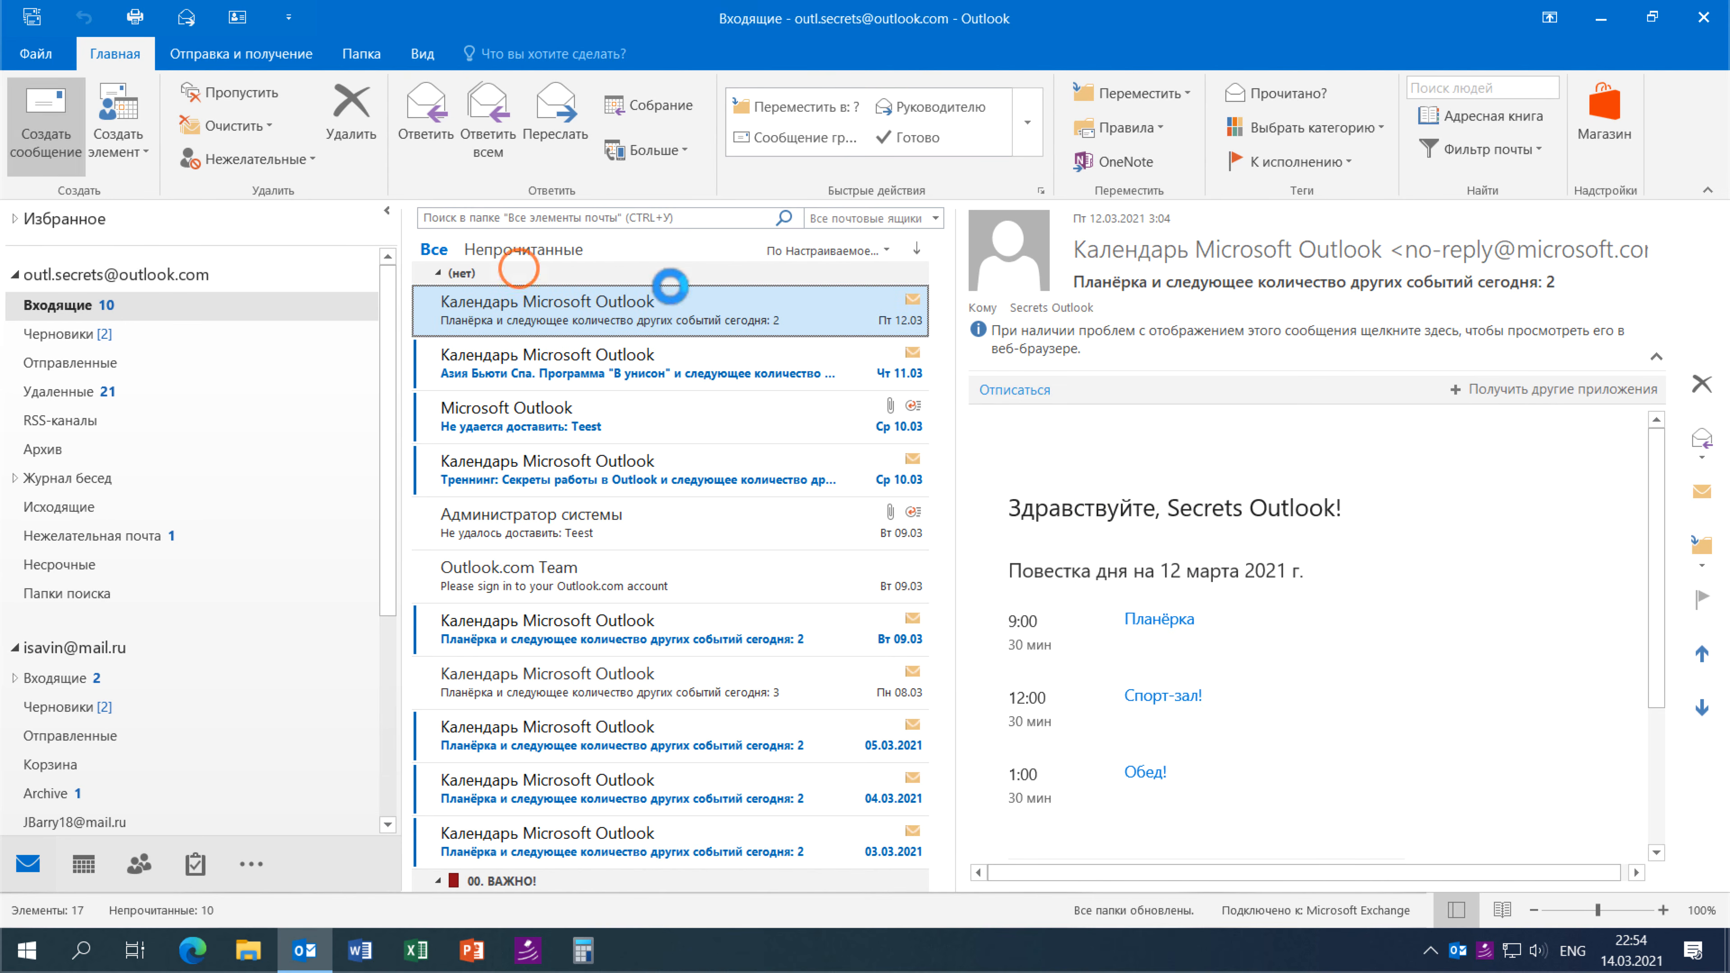
- Create a new signature named 'Иструкция как проехать'
{"action": "left_click", "coordinate": [1048, 174]}
{"action": "left_click", "coordinate": [1085, 276]}
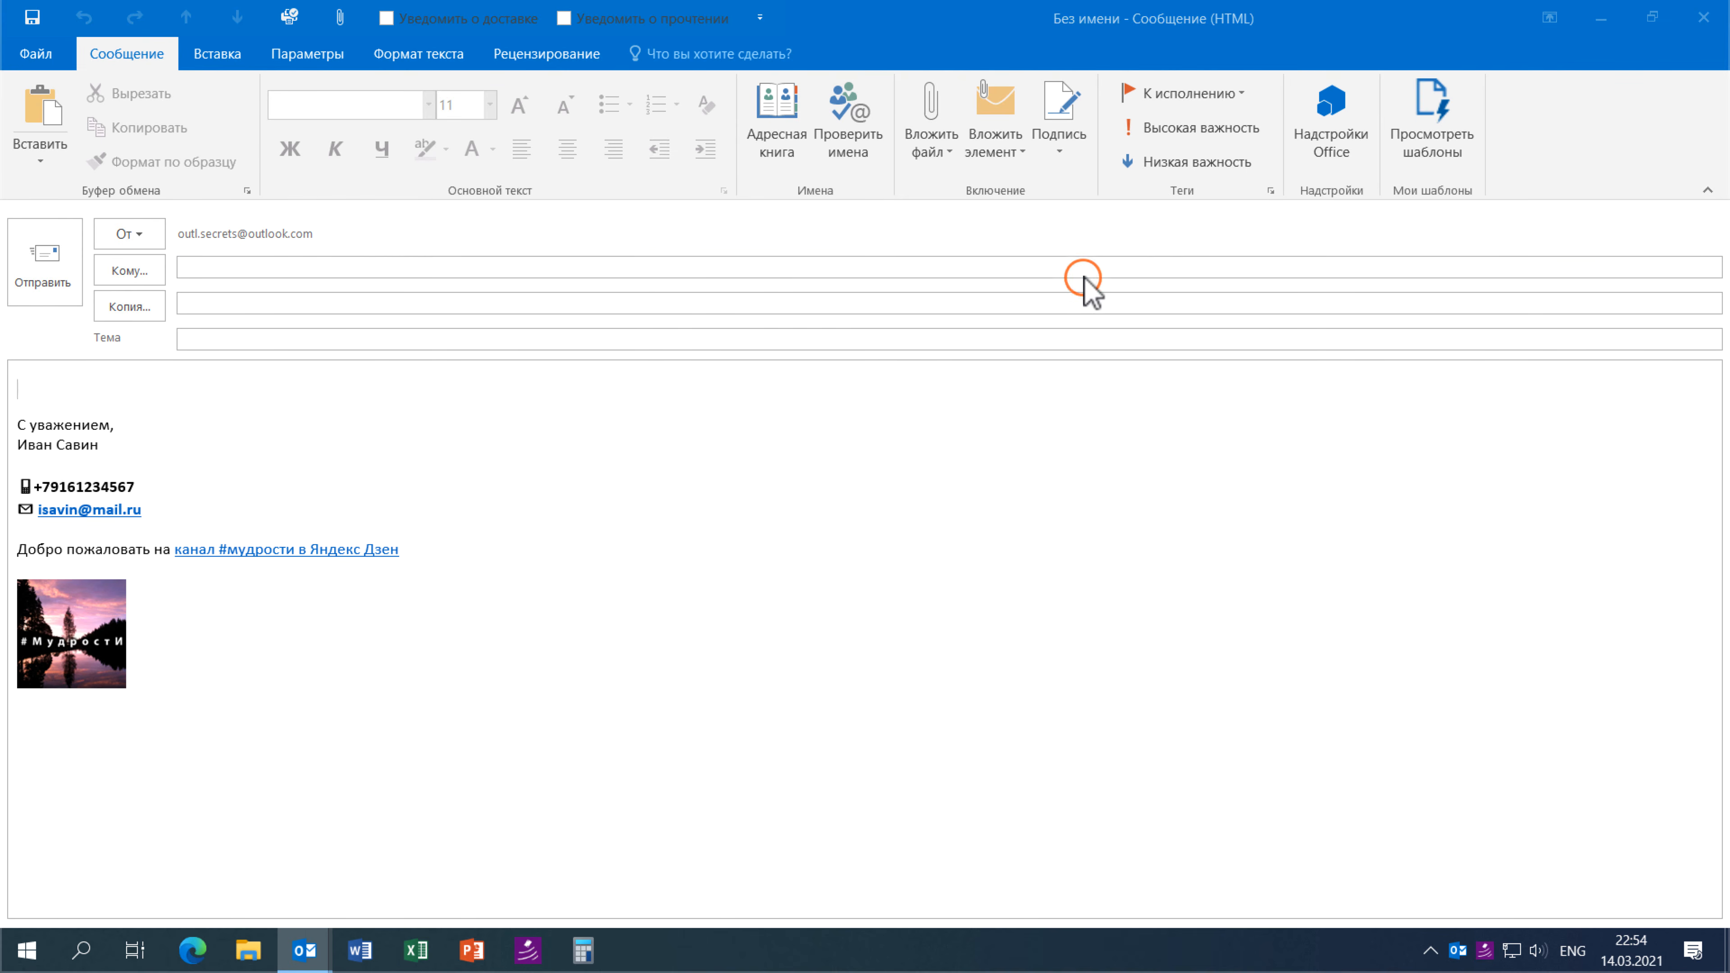
{"action": "left_click", "coordinate": [572, 409]}
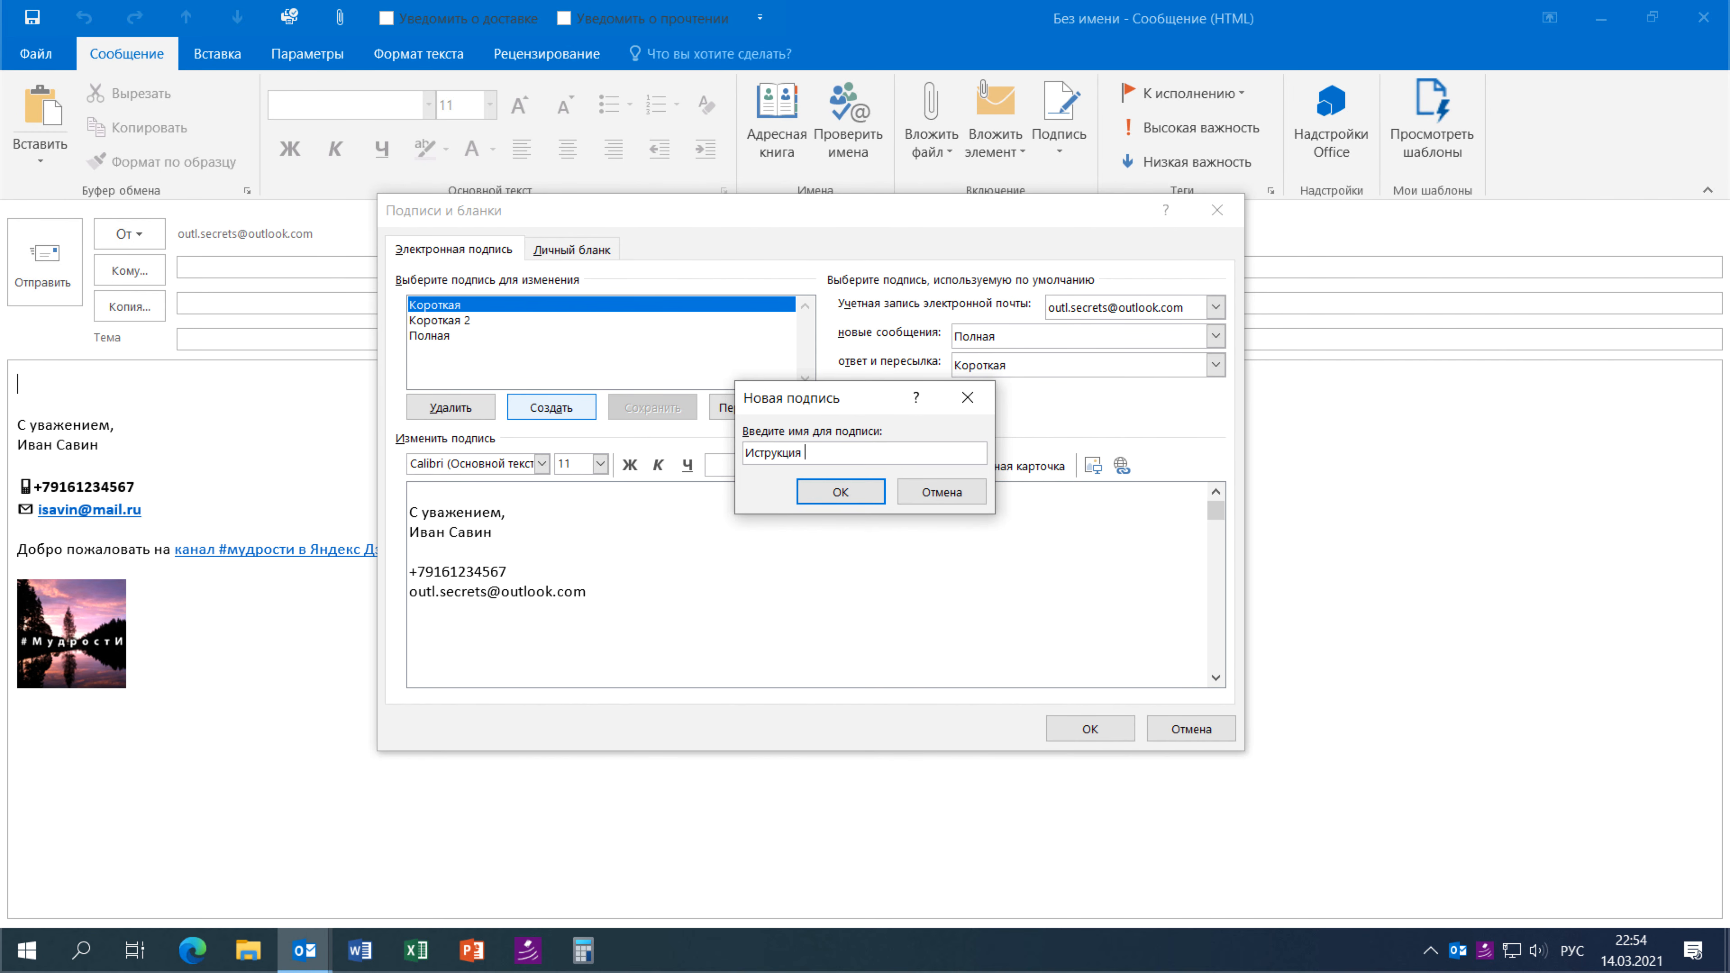
{"action": "type", "text": "Иструкция как проехать"}
{"action": "left_click", "coordinate": [840, 491]}
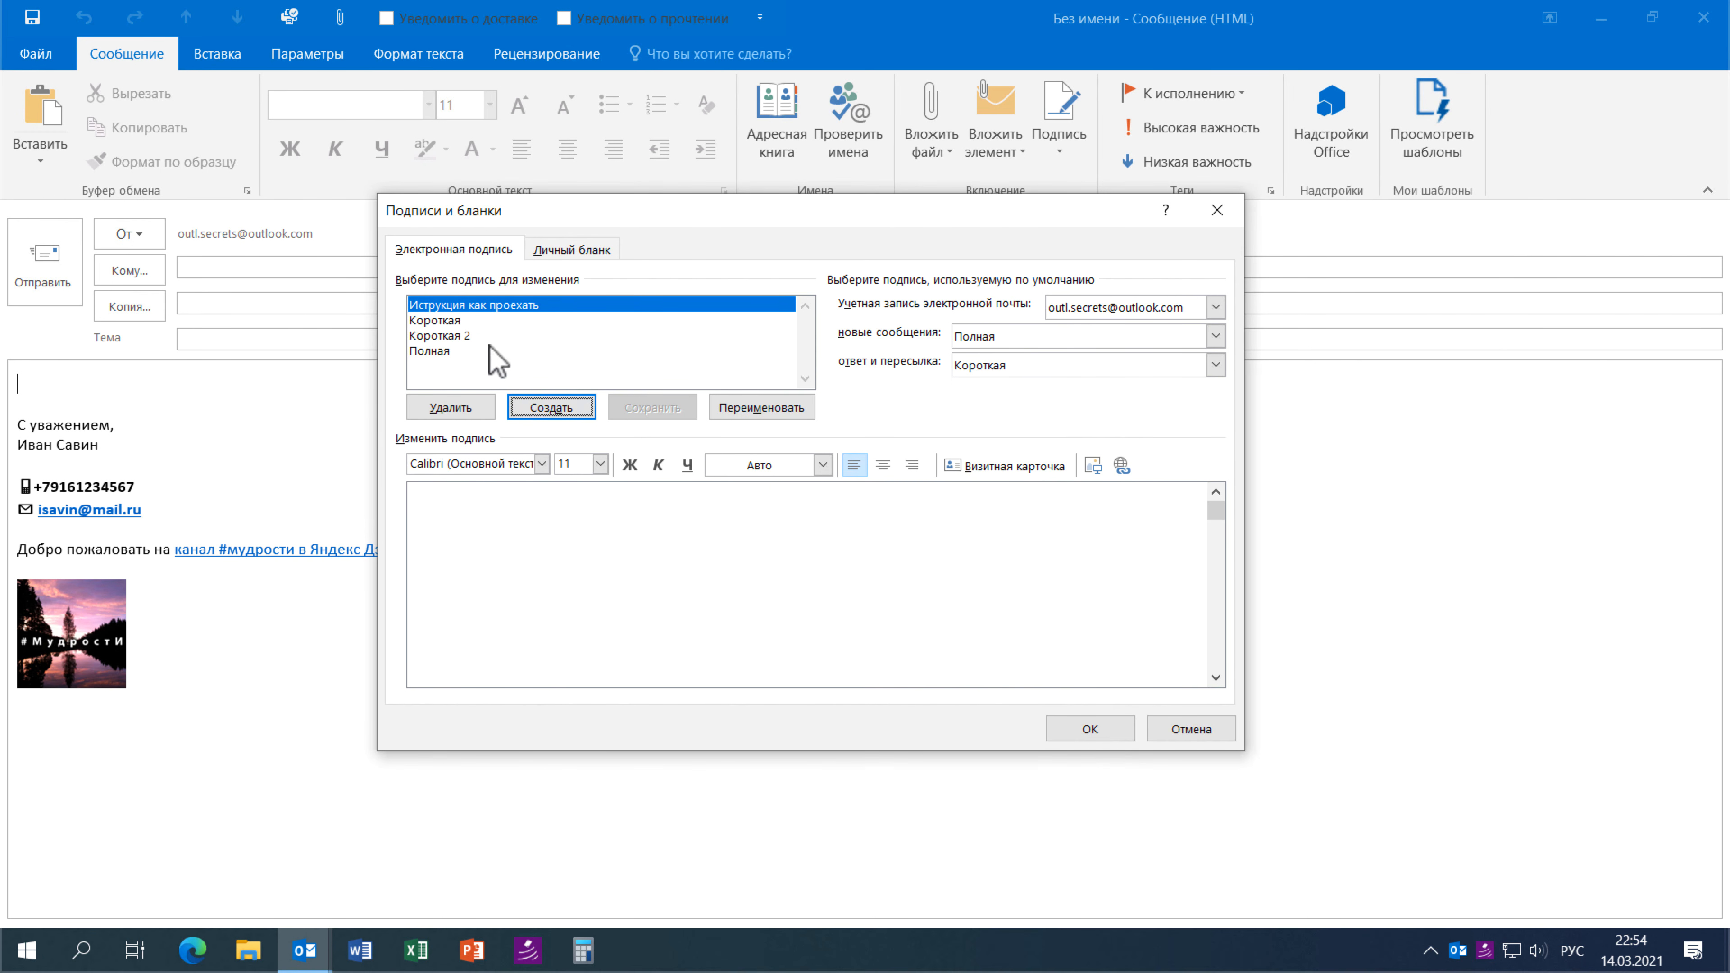
- Paste the snippet paragraph as its text, bold the opening phrase, and save
{"action": "left_click", "coordinate": [524, 522]}
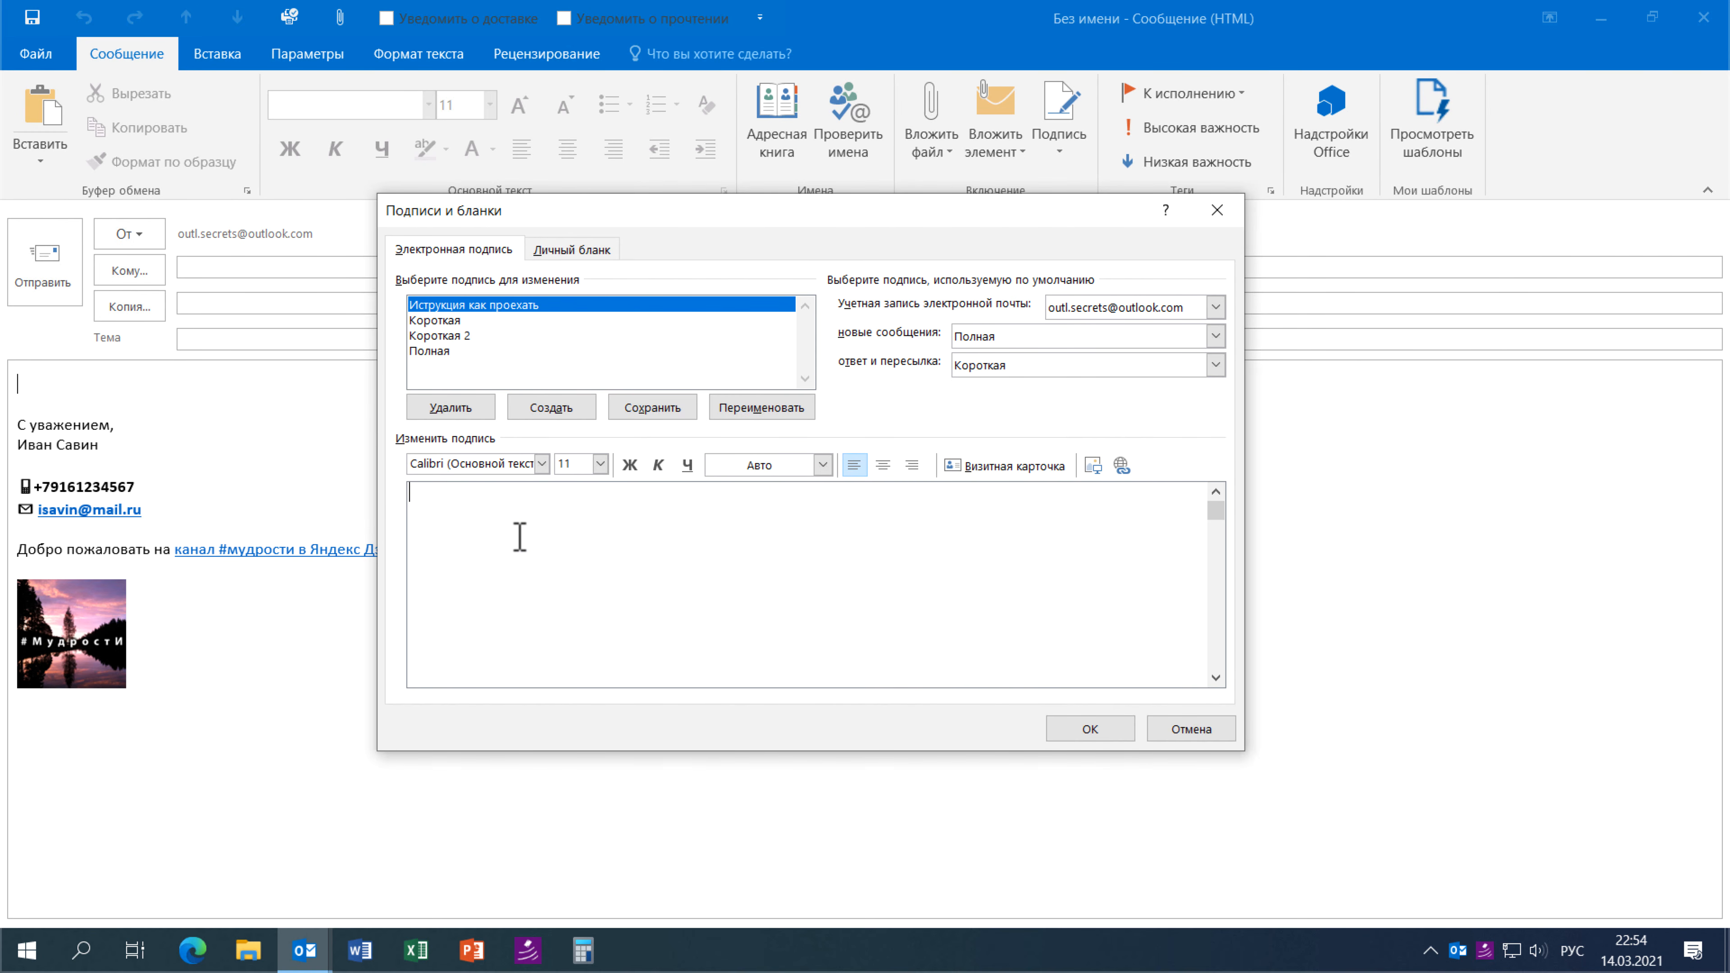
{"action": "key", "text": "ctrl+v"}
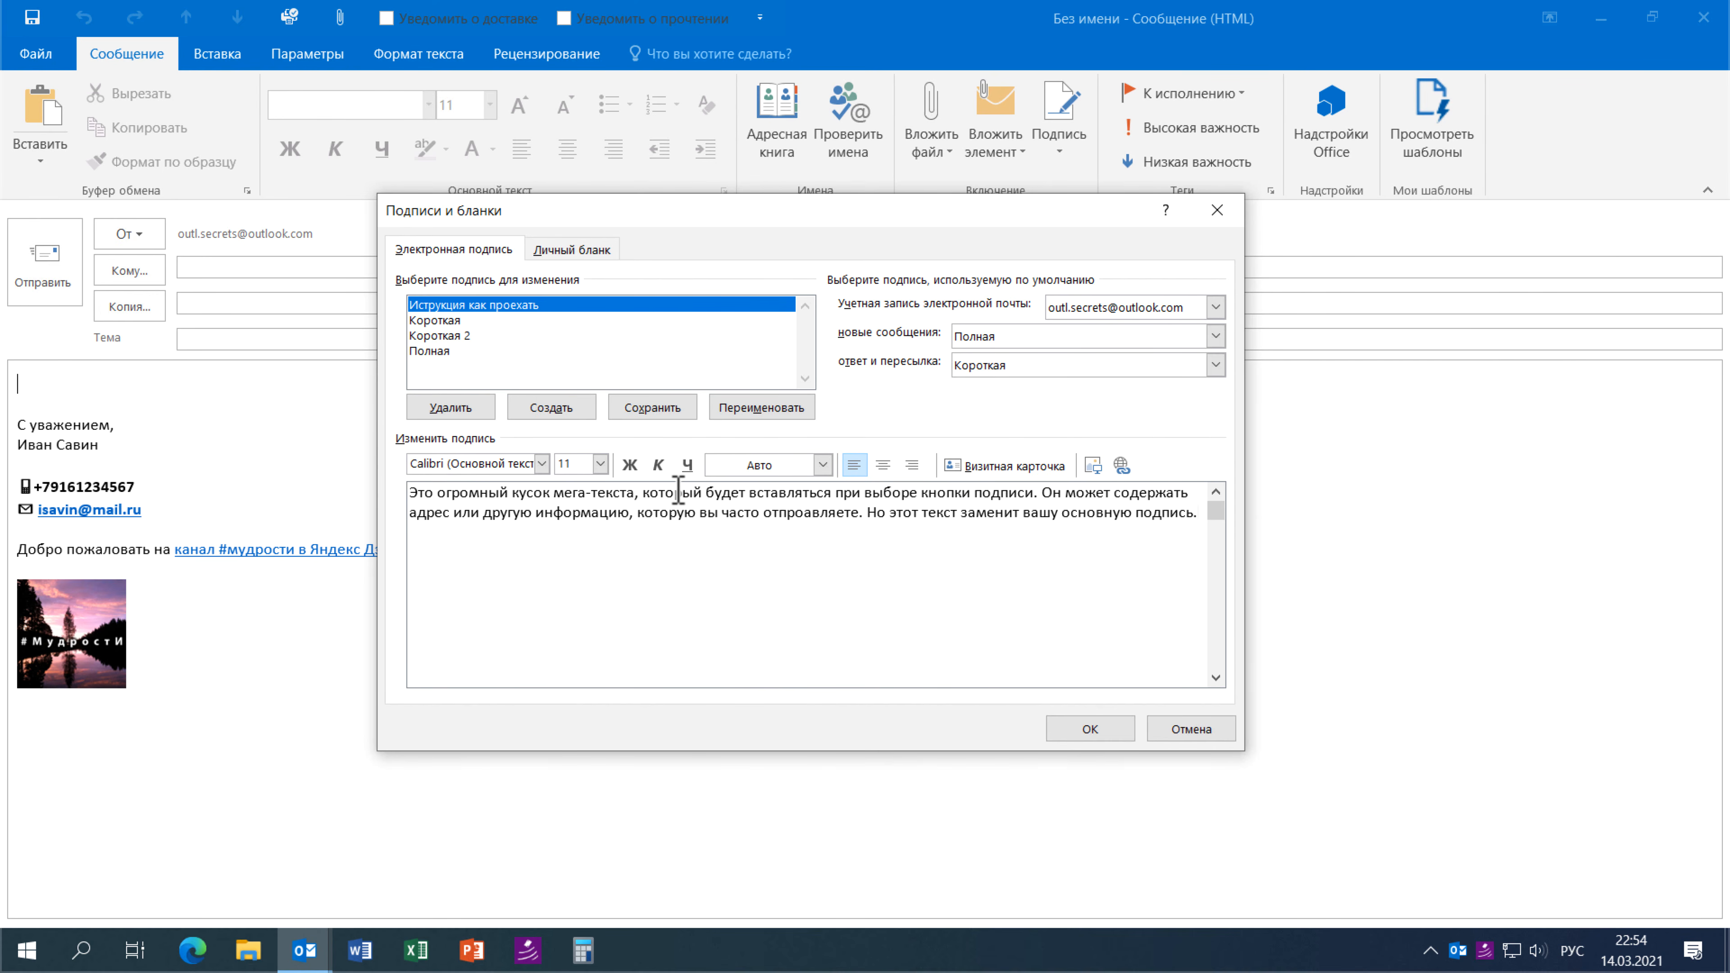
{"action": "mouse_move", "coordinate": [678, 489]}
{"action": "left_mouse_down"}
{"action": "mouse_move", "coordinate": [618, 522]}
{"action": "mouse_move", "coordinate": [648, 489]}
{"action": "mouse_move", "coordinate": [344, 501]}
{"action": "left_mouse_up"}
{"action": "left_click", "coordinate": [629, 465]}
{"action": "left_click", "coordinate": [1089, 728]}
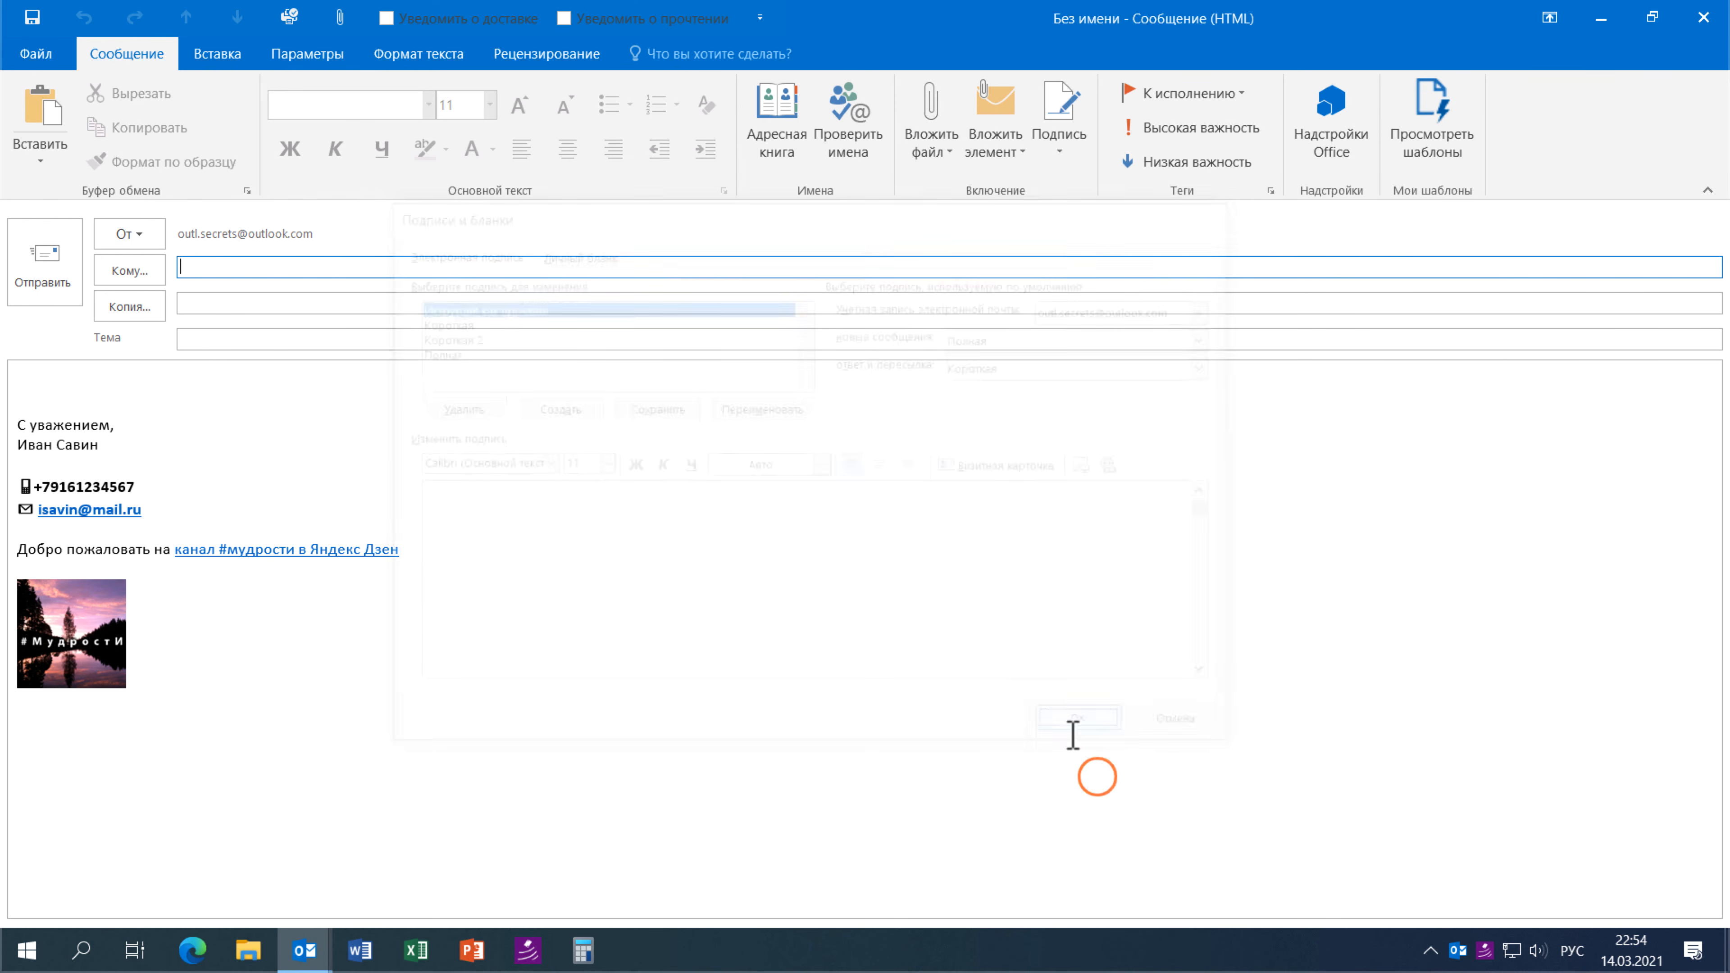
{"action": "left_click", "coordinate": [399, 423]}
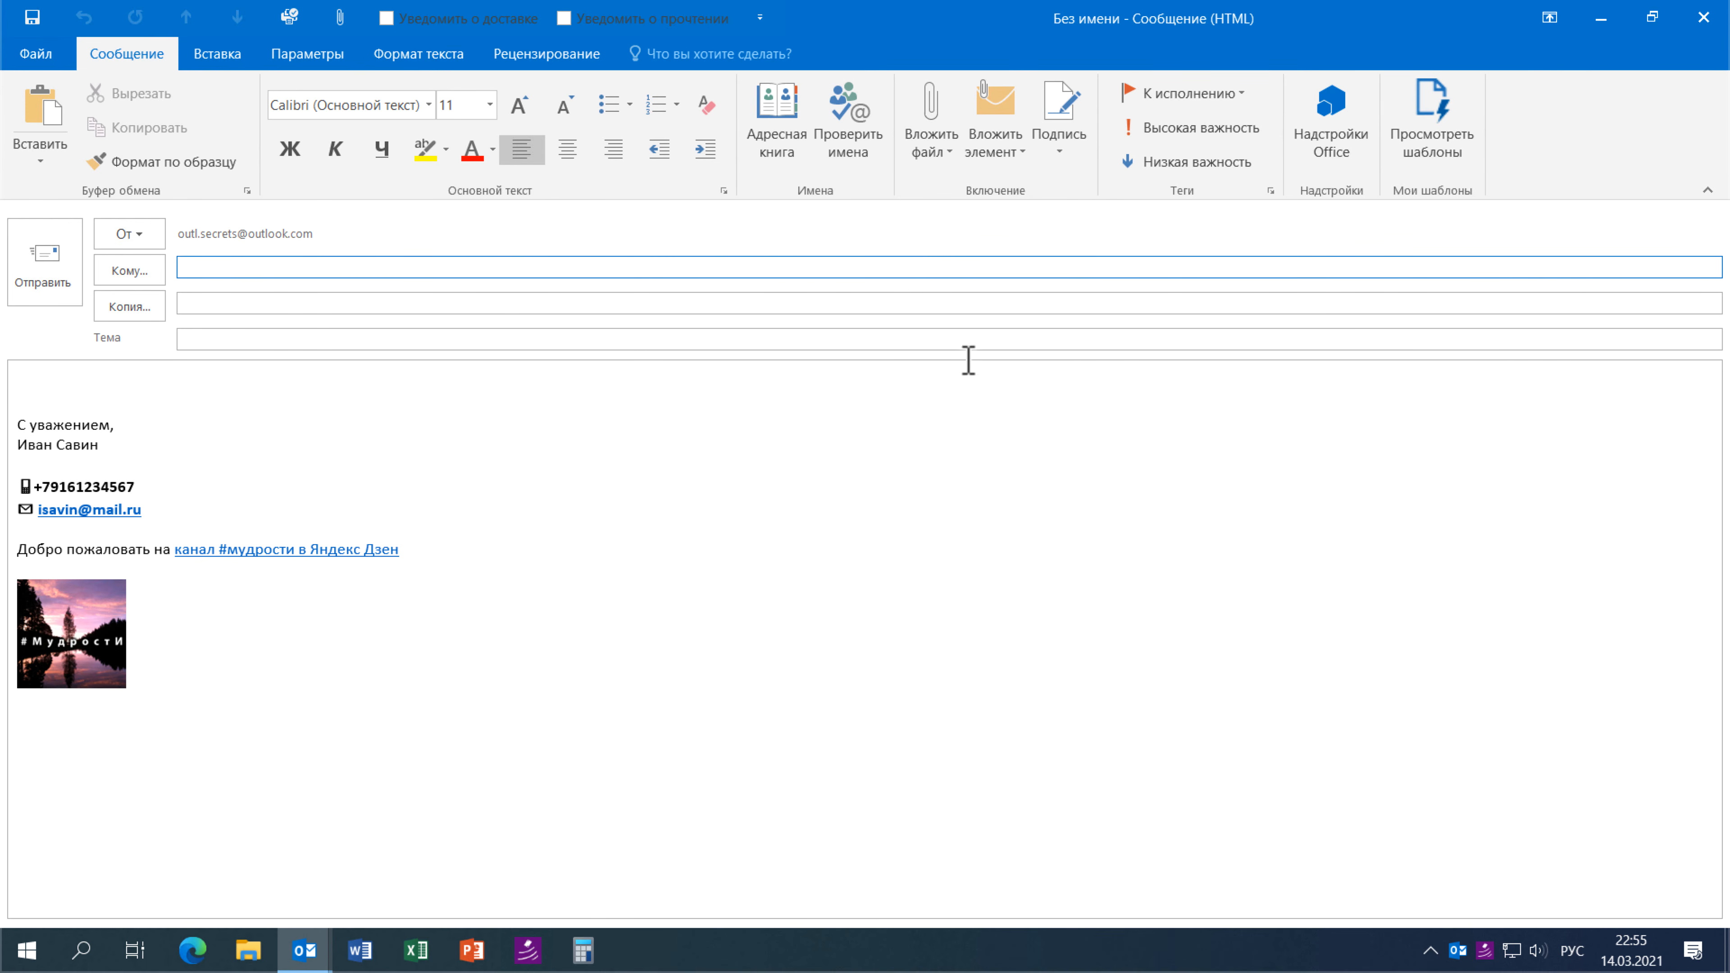
- Insert the Иструкция как проехать signature and add an empty line below it
{"action": "left_click", "coordinate": [1058, 158]}
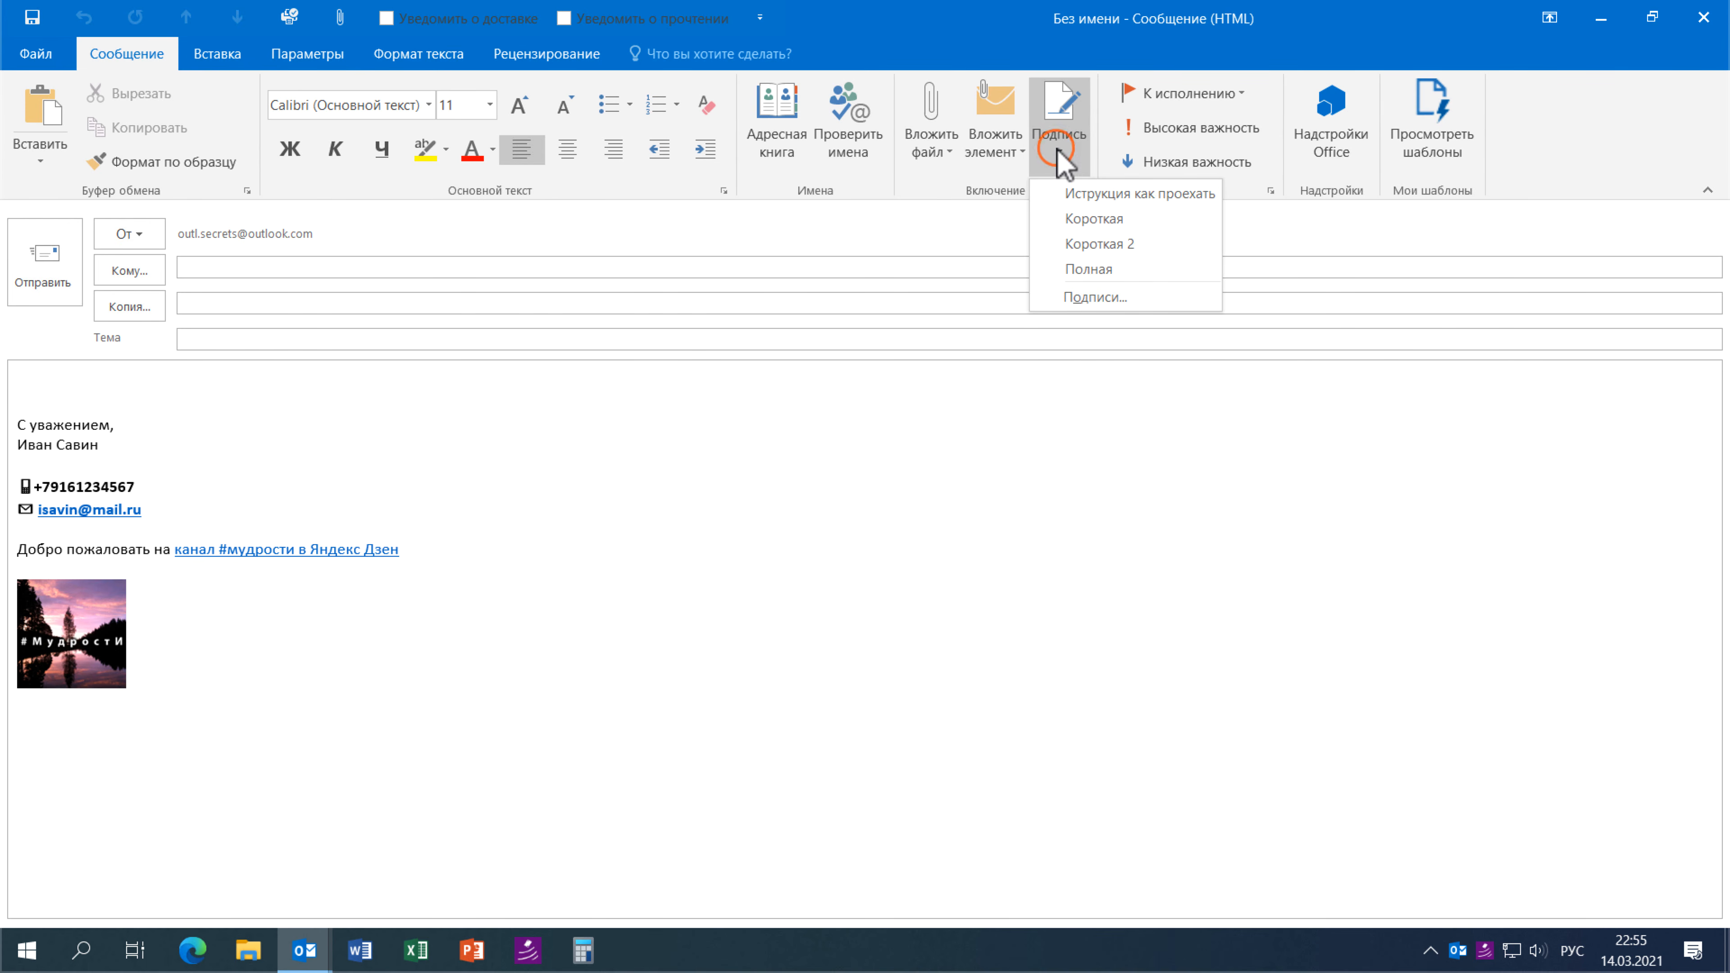
{"action": "left_click", "coordinate": [1170, 195]}
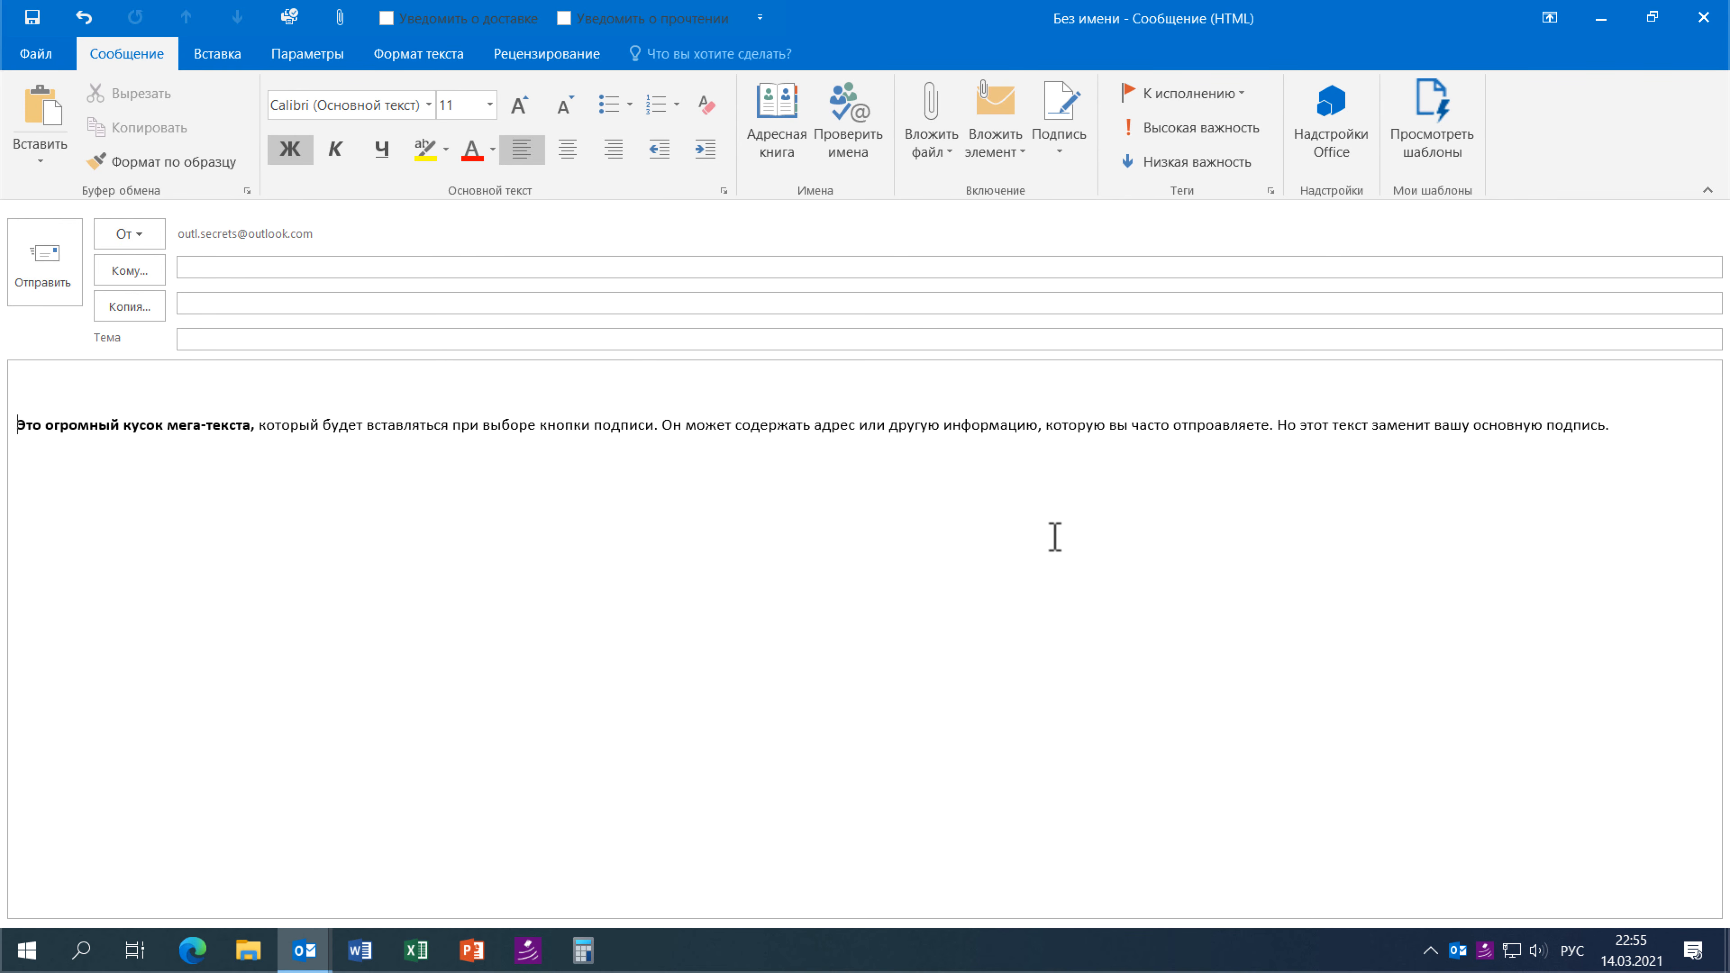
{"action": "left_click", "coordinate": [1625, 422]}
{"action": "key", "text": "Return"}
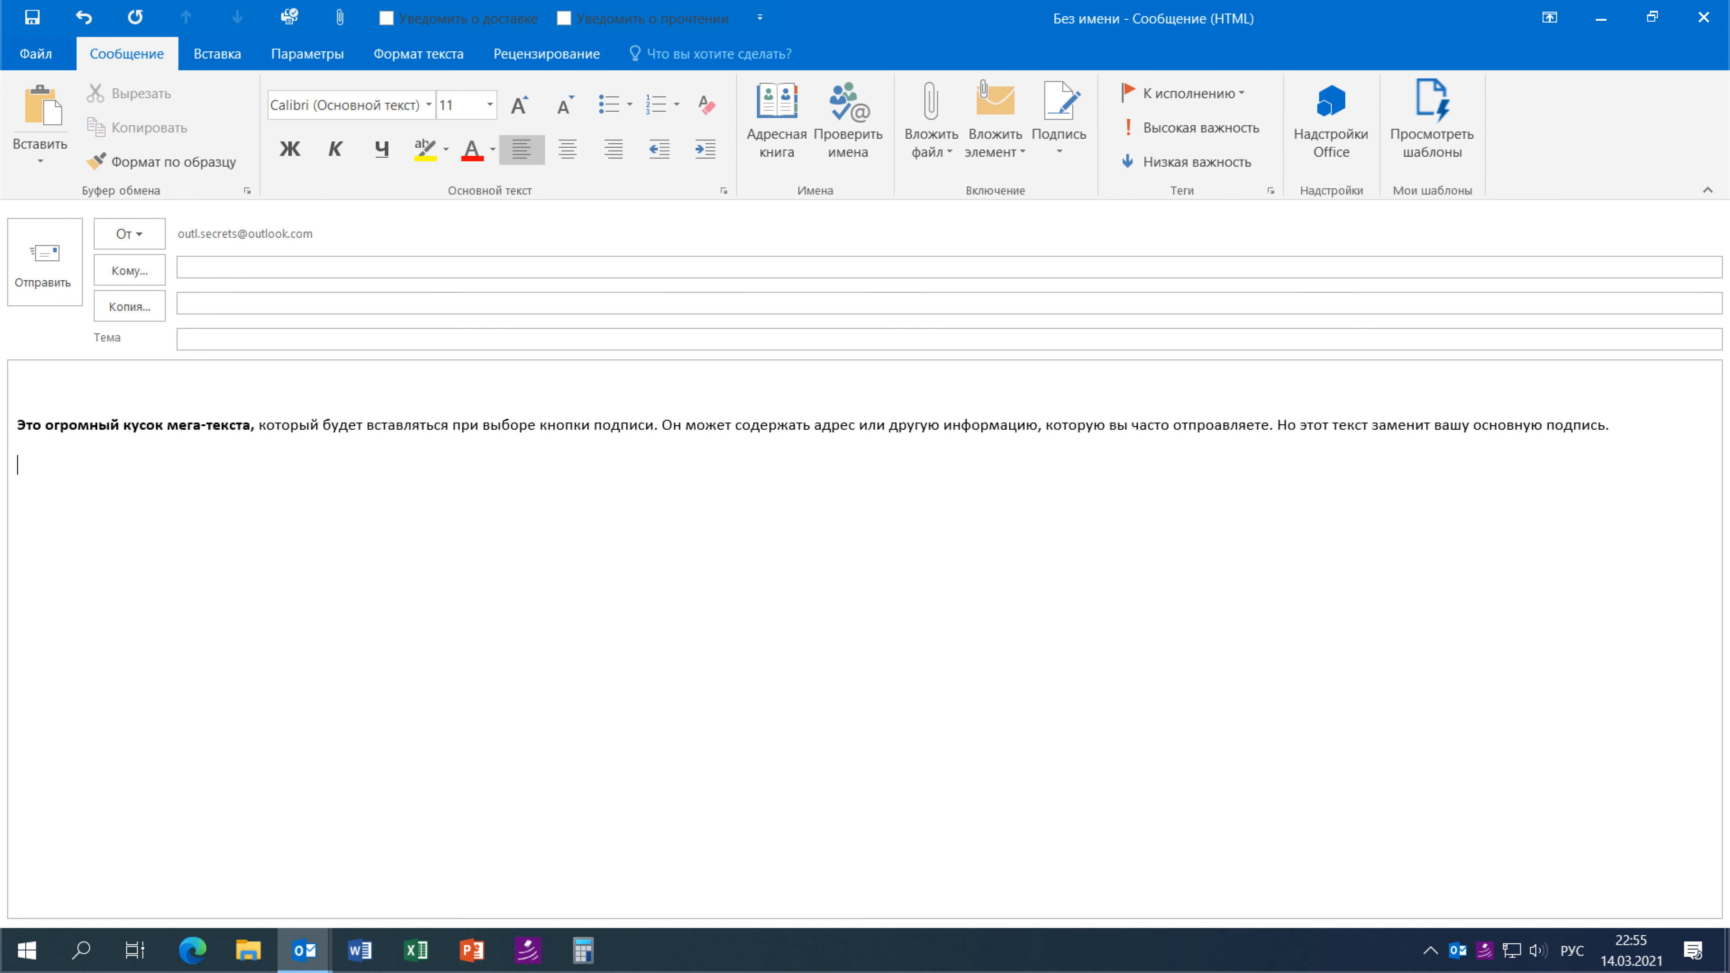
- Switch to the Полная signature, then back to Иструкция как проехать
{"action": "left_click", "coordinate": [1059, 140]}
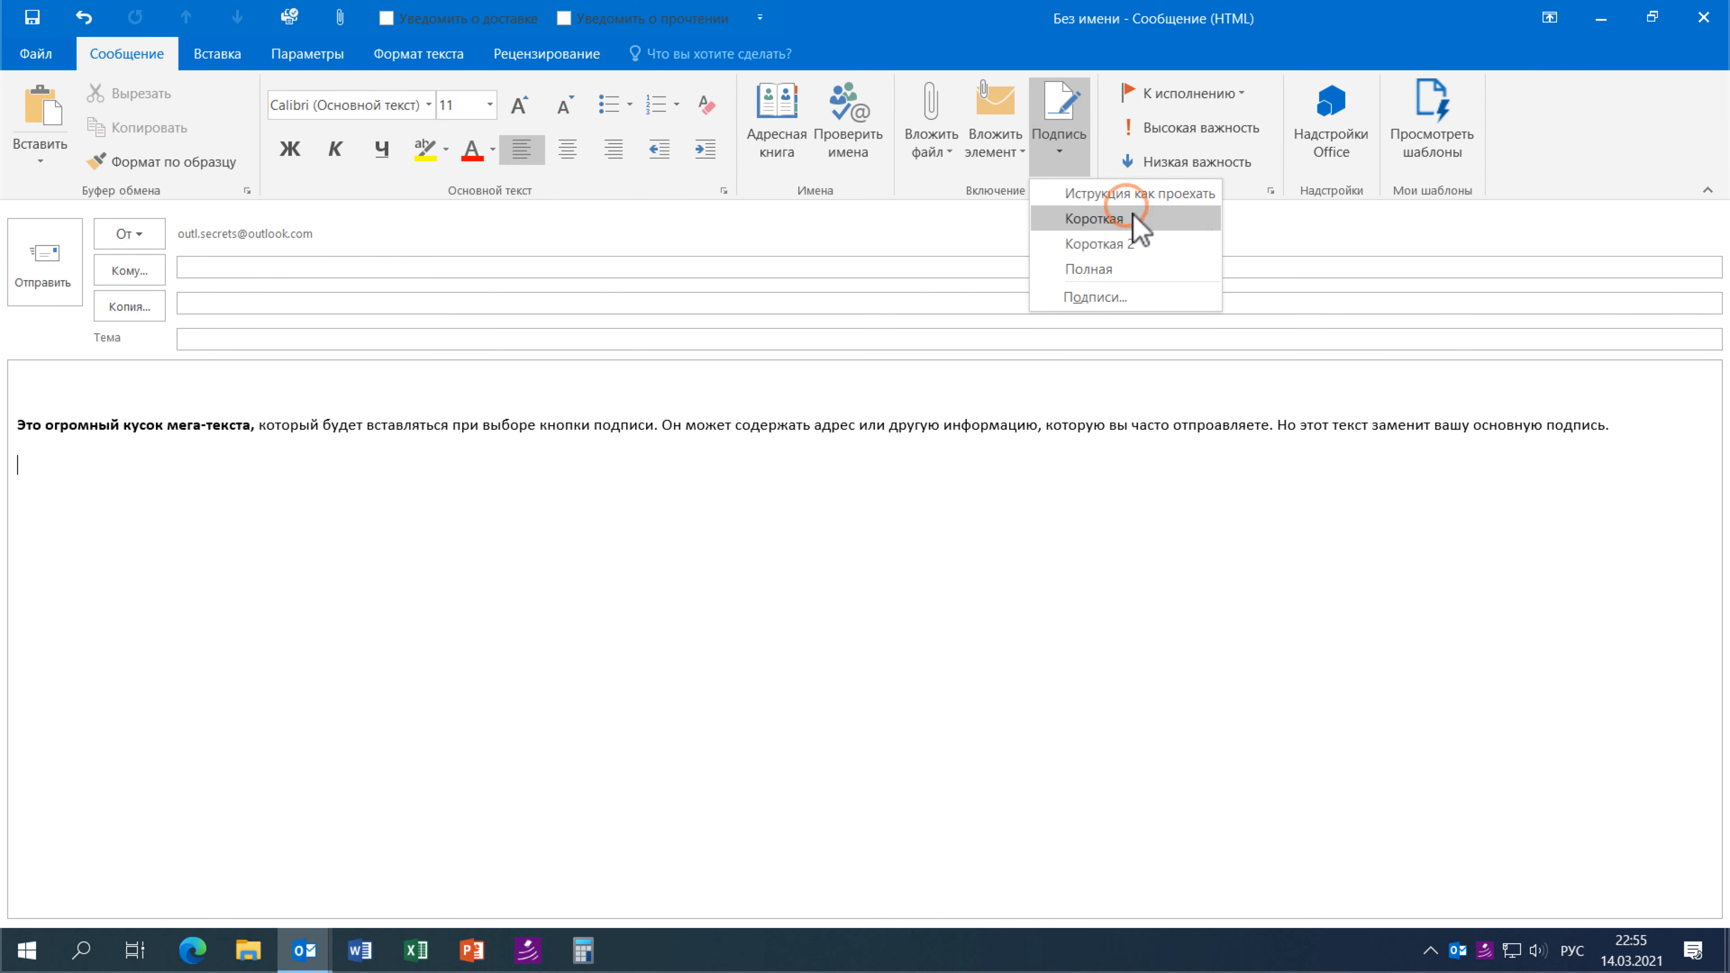
{"action": "left_click", "coordinate": [1165, 267]}
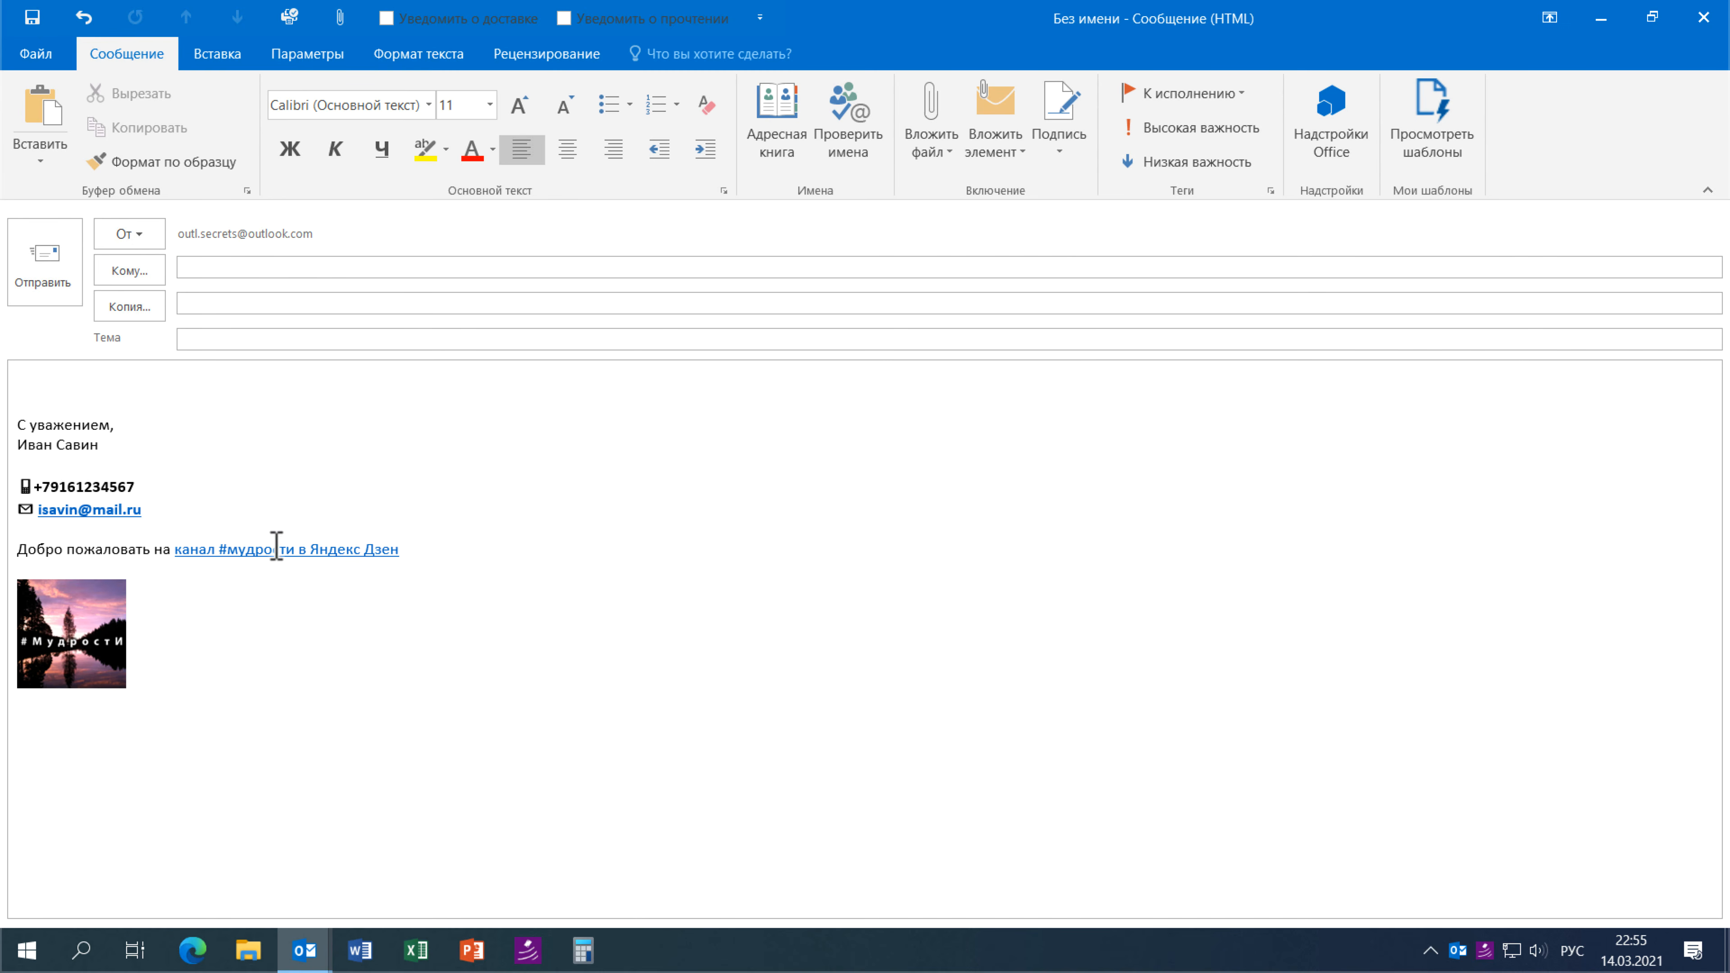
{"action": "left_click", "coordinate": [1059, 153]}
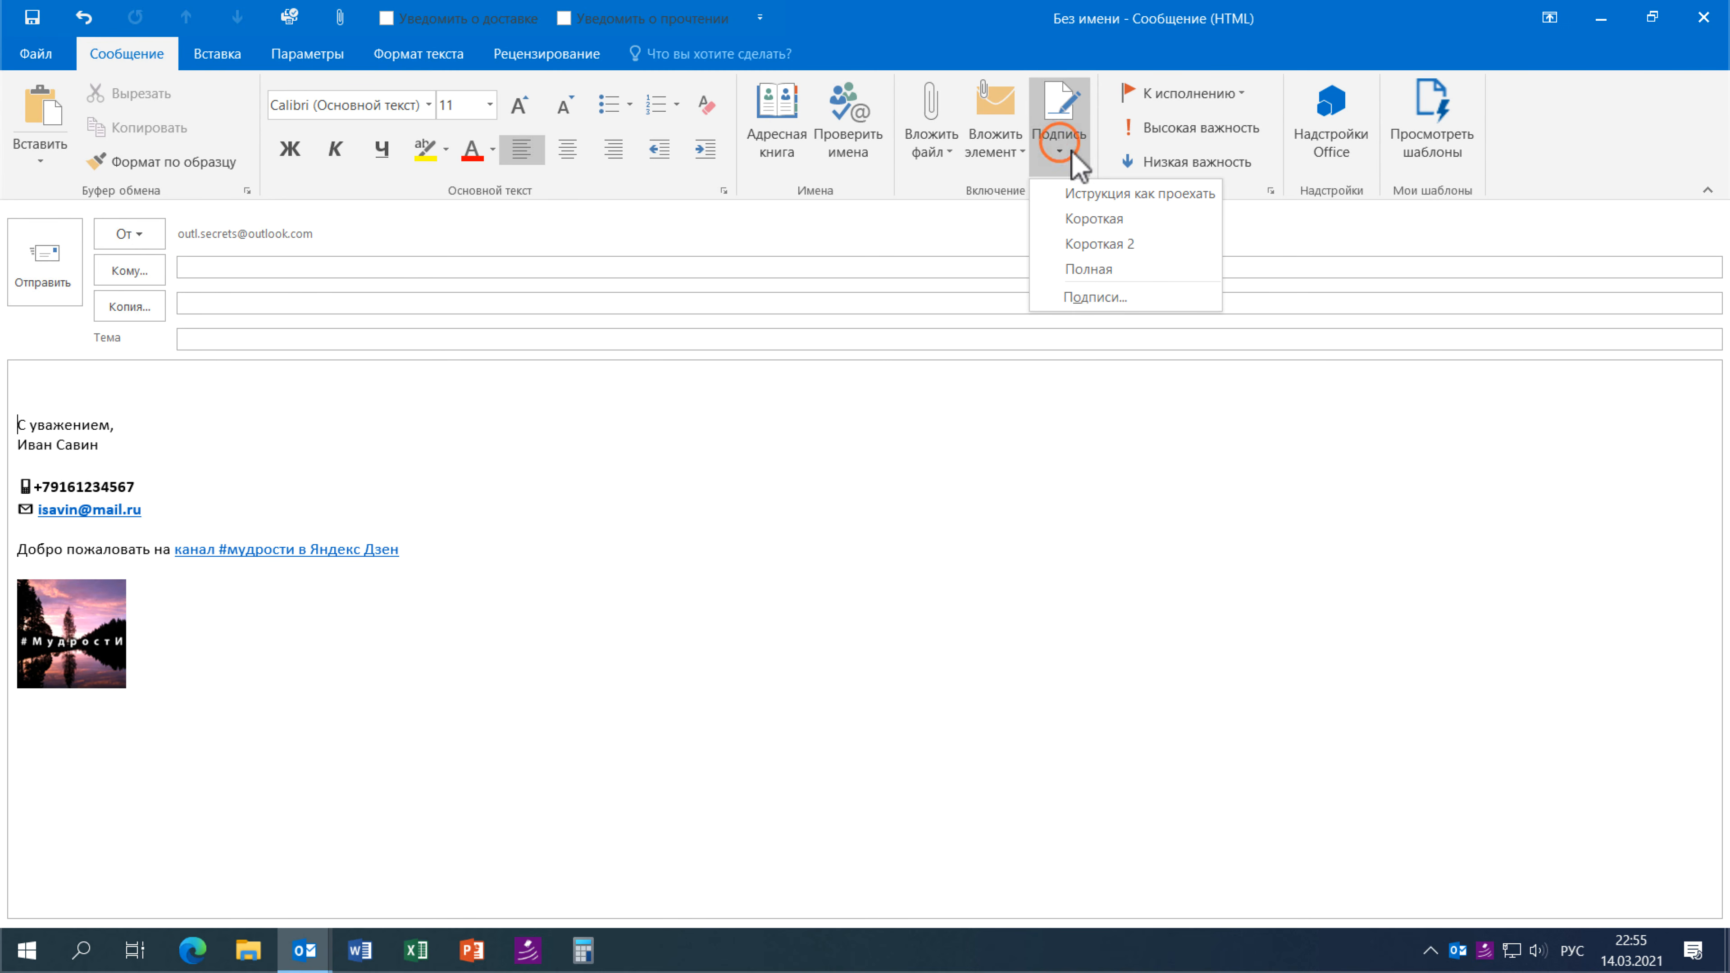
{"action": "left_click", "coordinate": [1089, 194]}
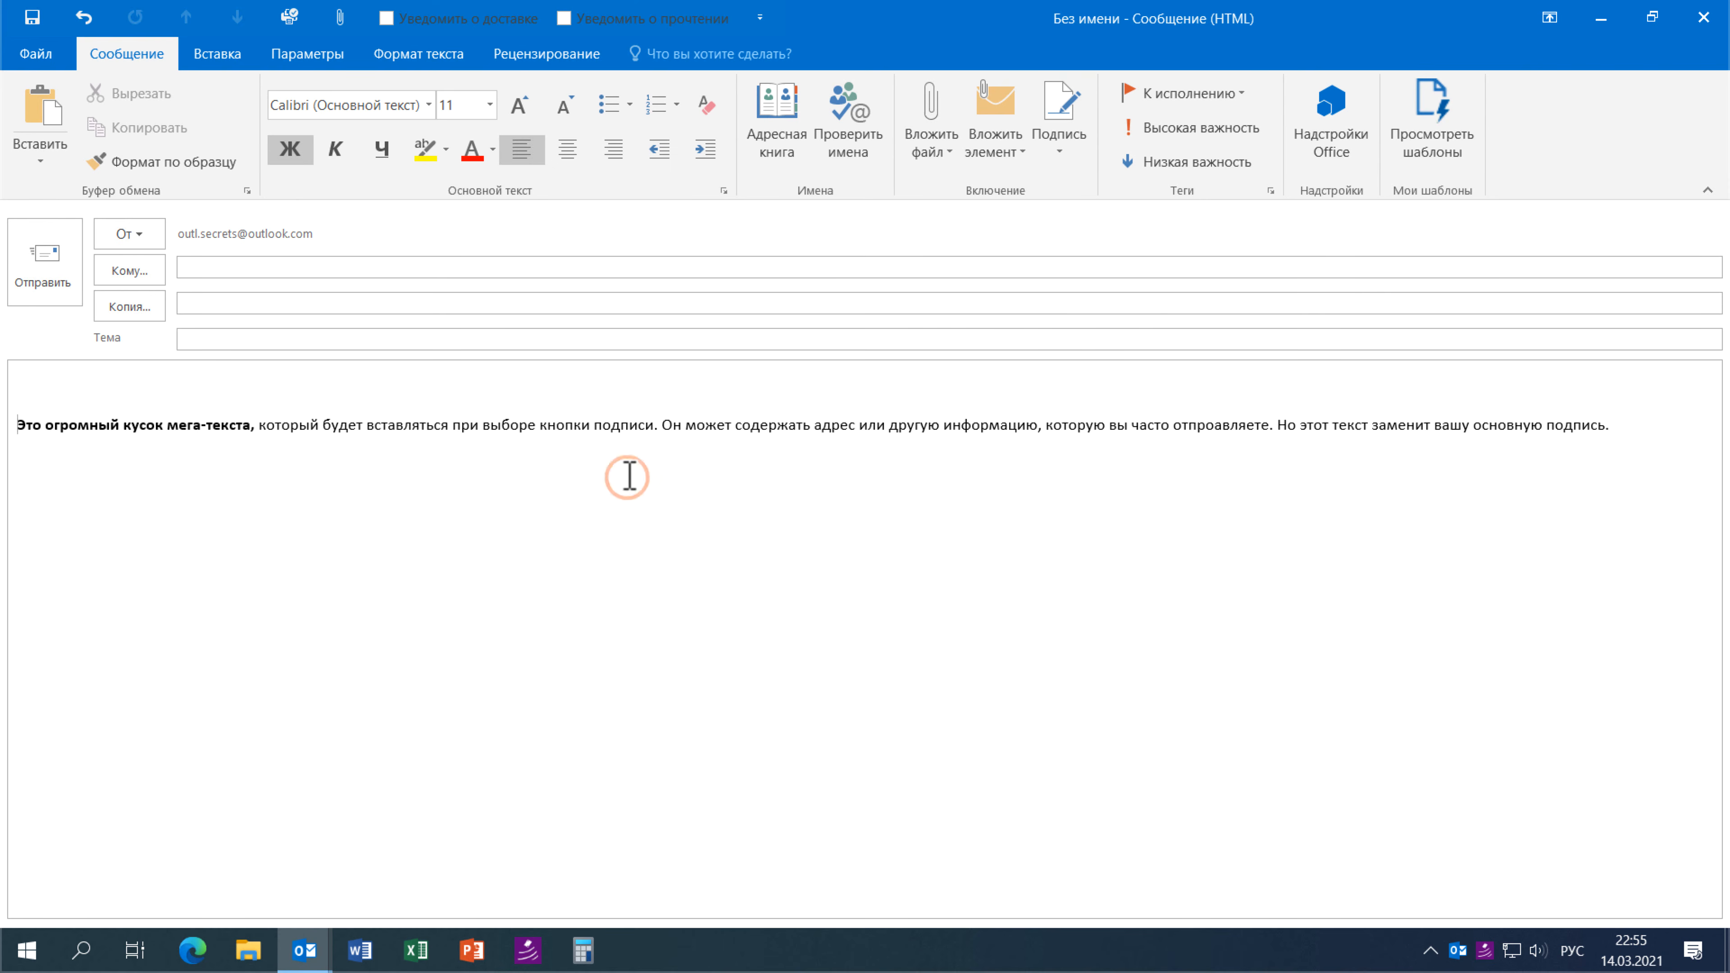